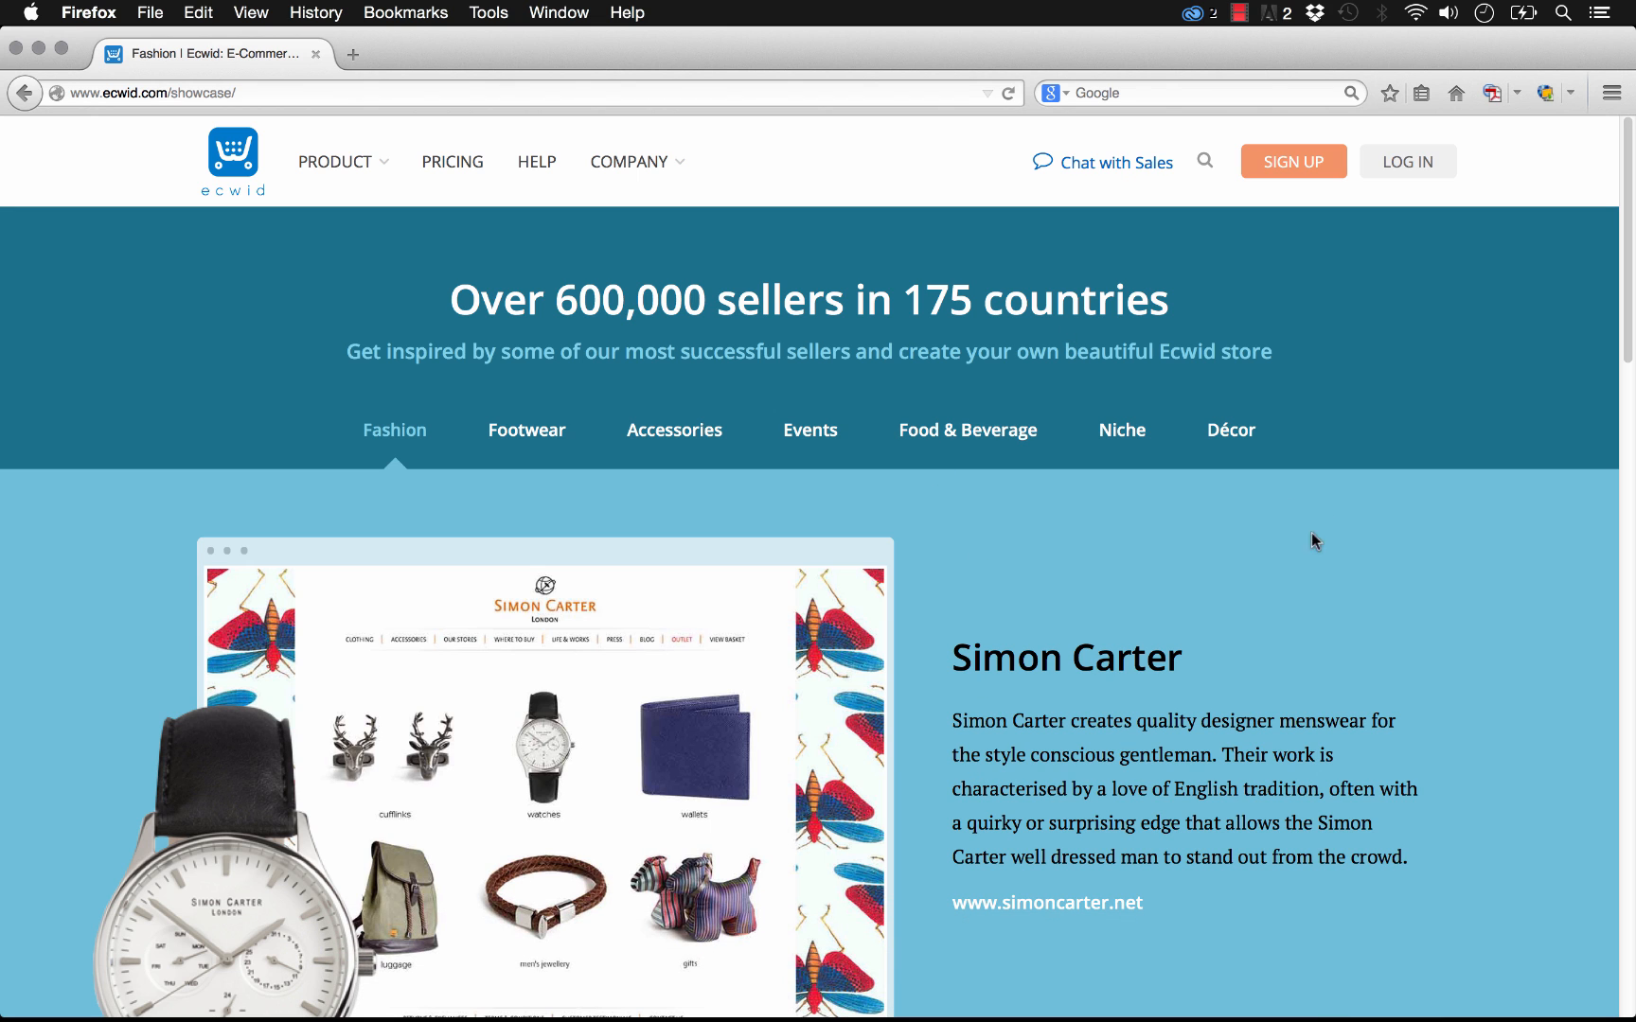
Open Ecwid's pricing page and compare the product limits and features of the Free, Venture, Business and Unlimited plans
click(461, 161)
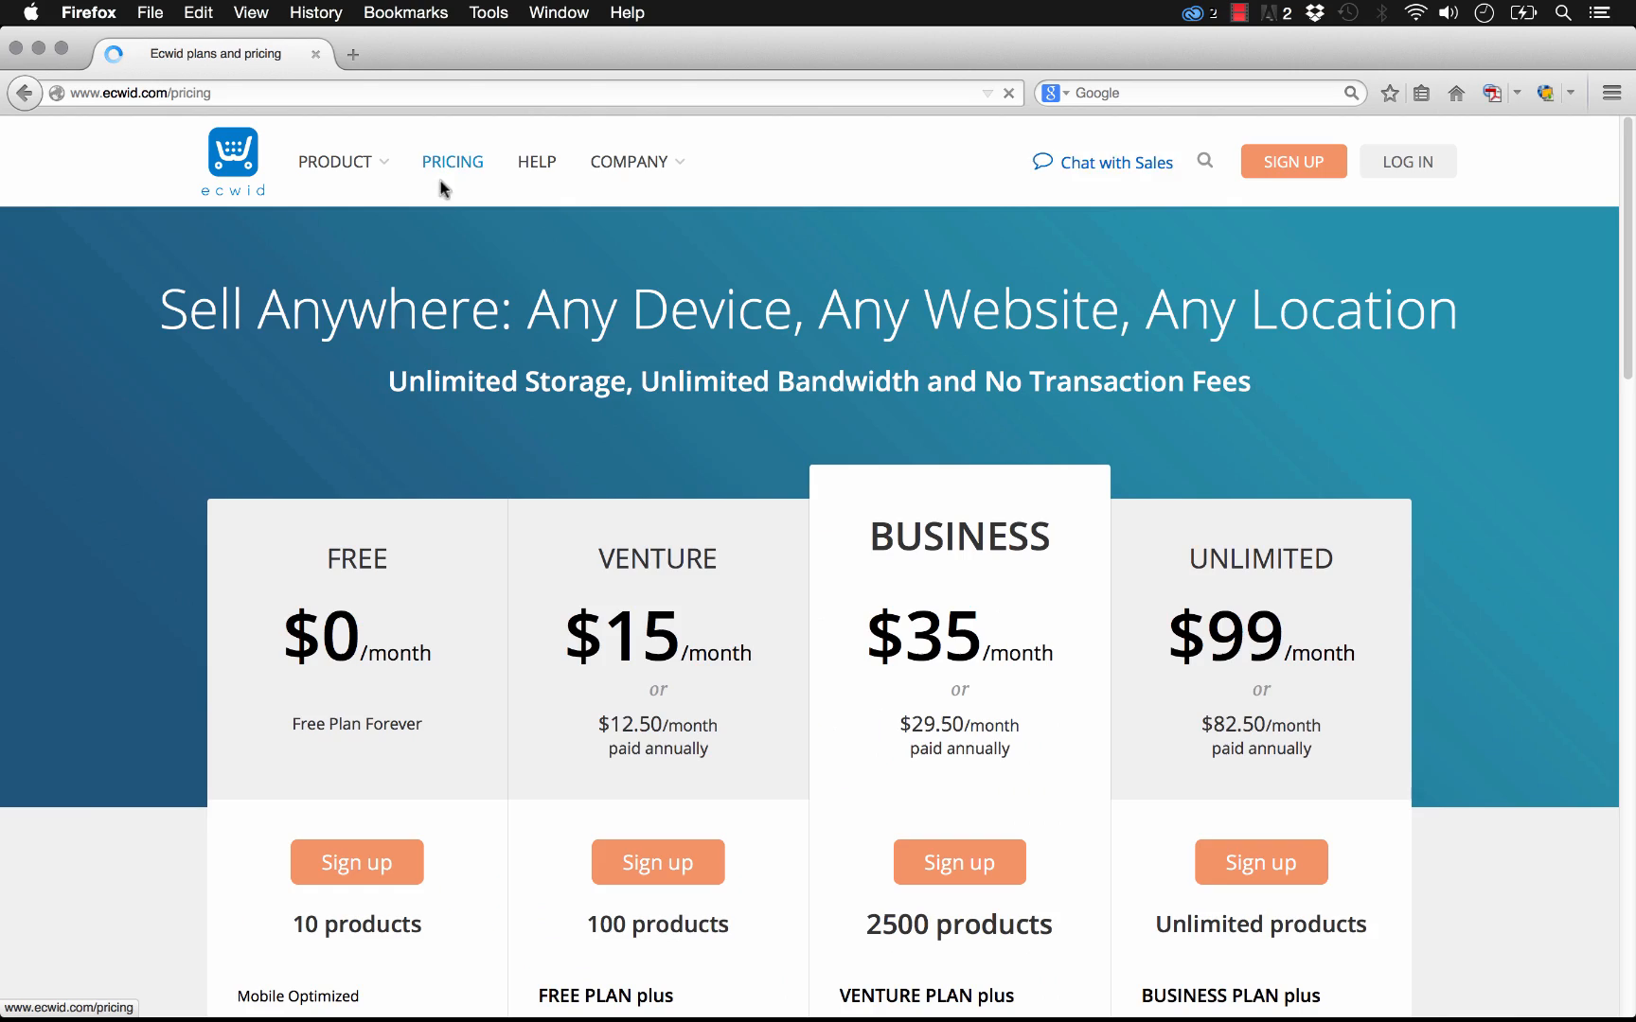
scroll(393, 493, down, 3)
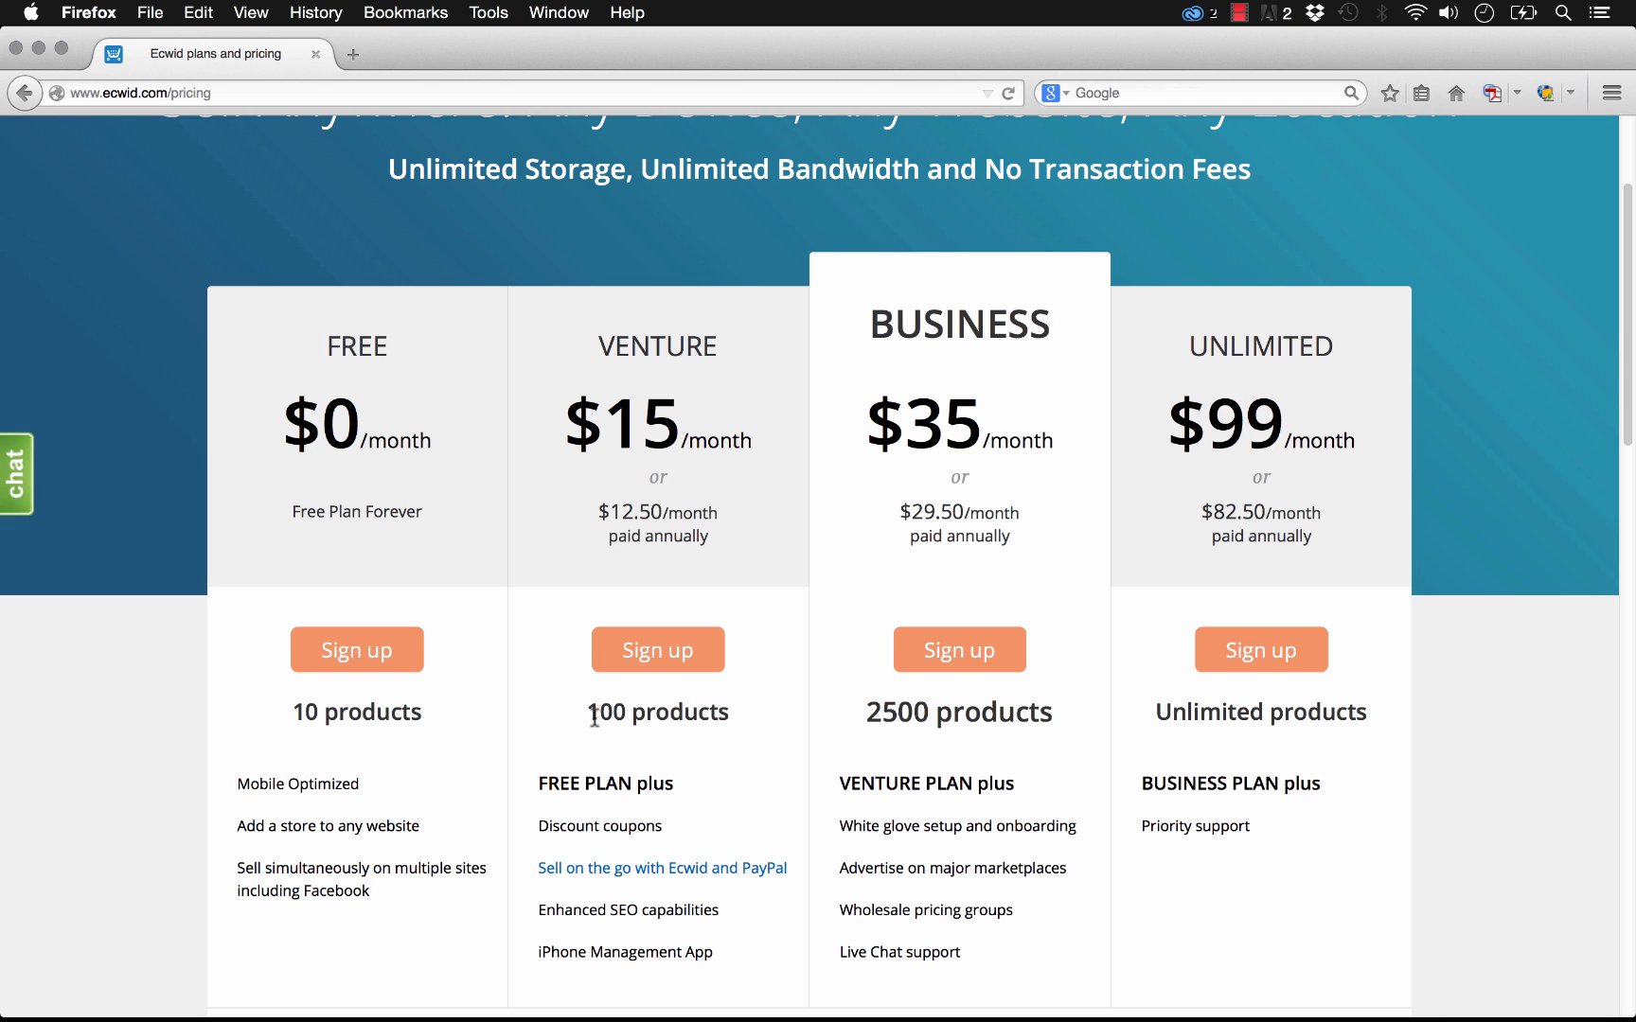
scroll(547, 419, up, 1)
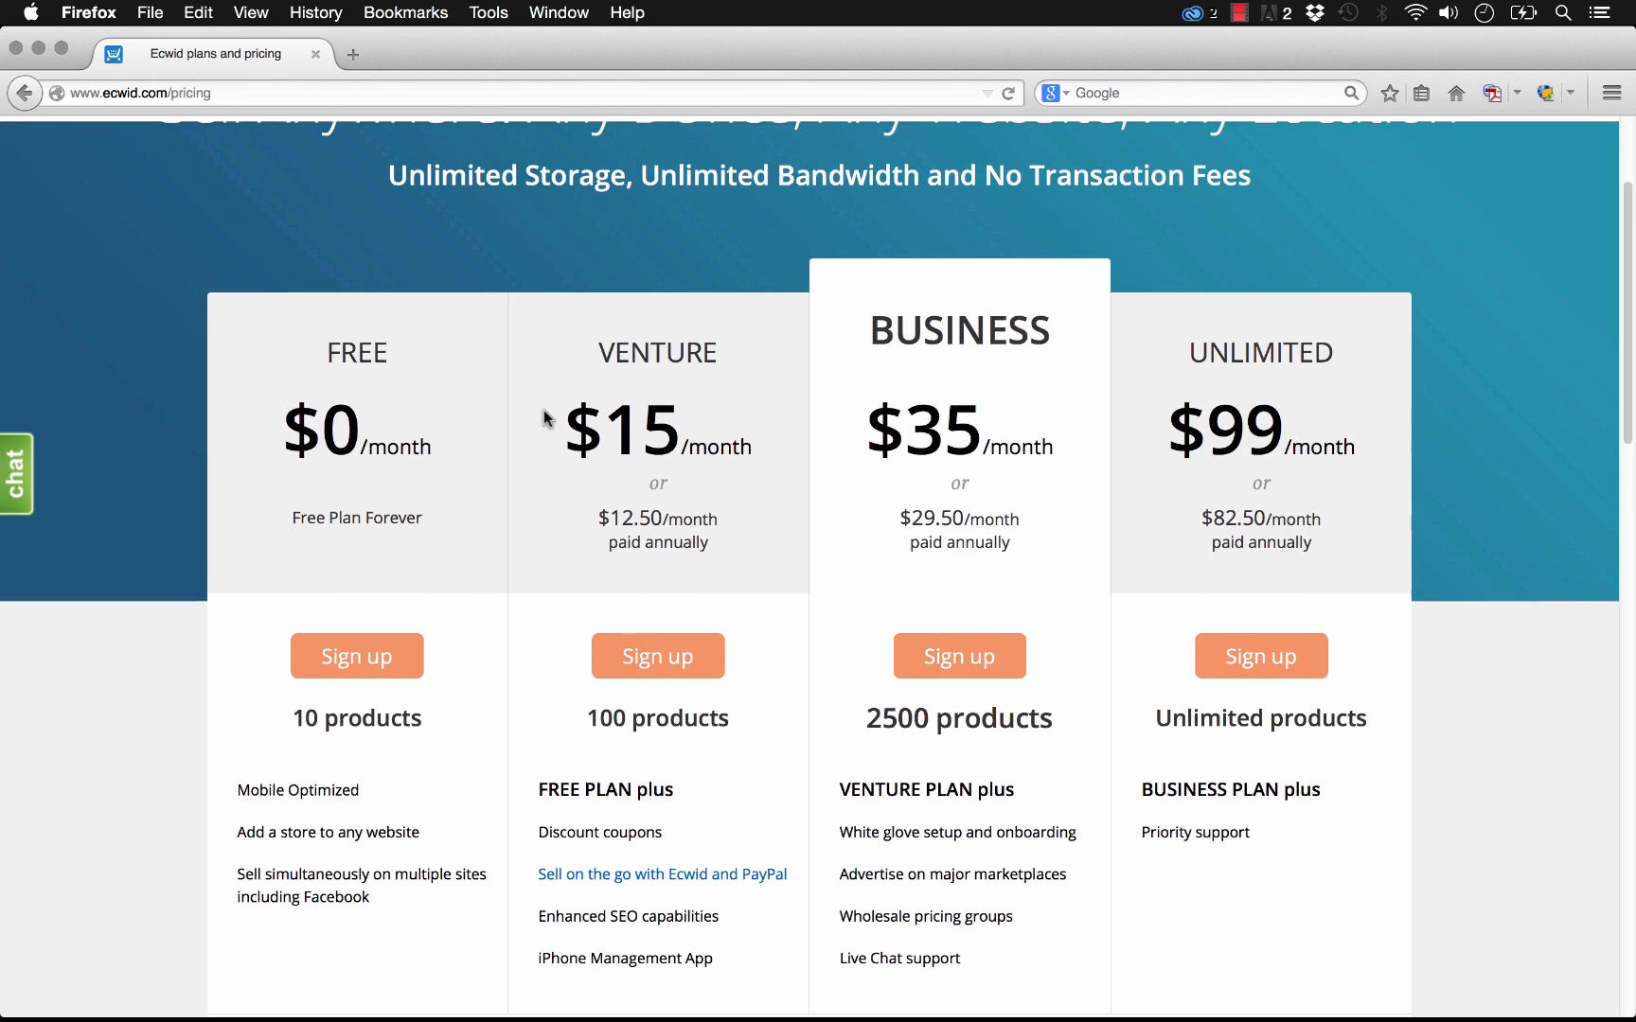
scroll(549, 422, up, 3)
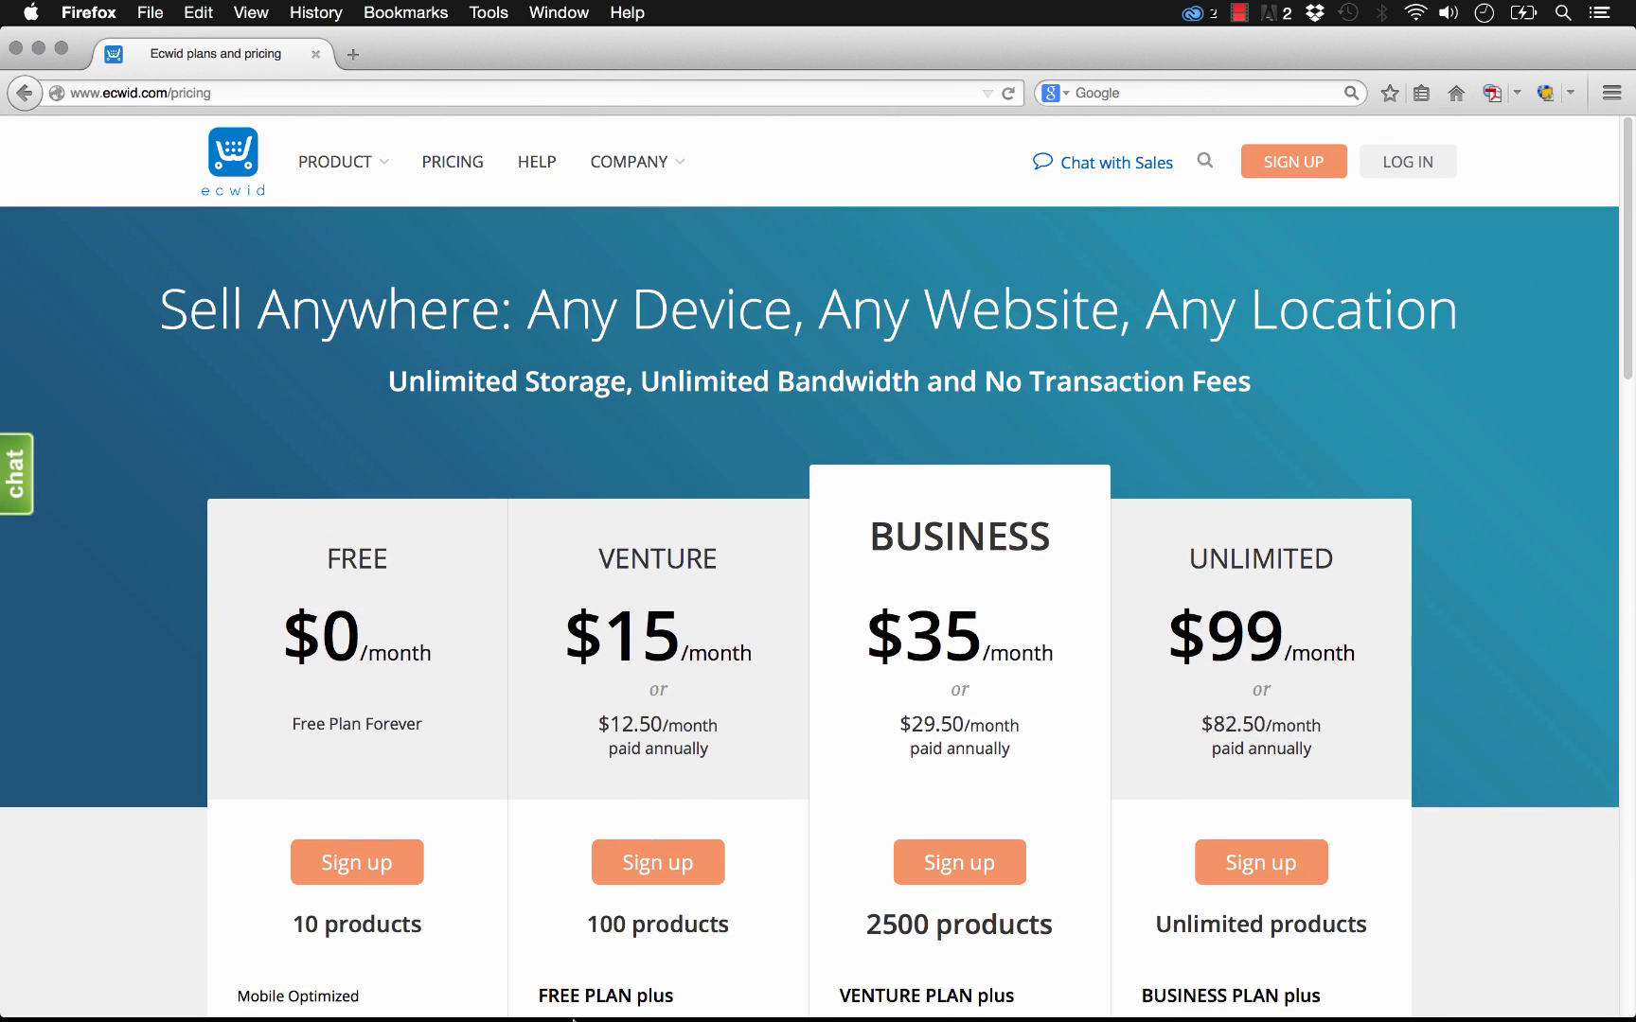
Switch to Adobe Muse and place the 043 – Ecwid Ecommerce Store library item at the Home page's upper-left content corner
mouse_move(559, 1018)
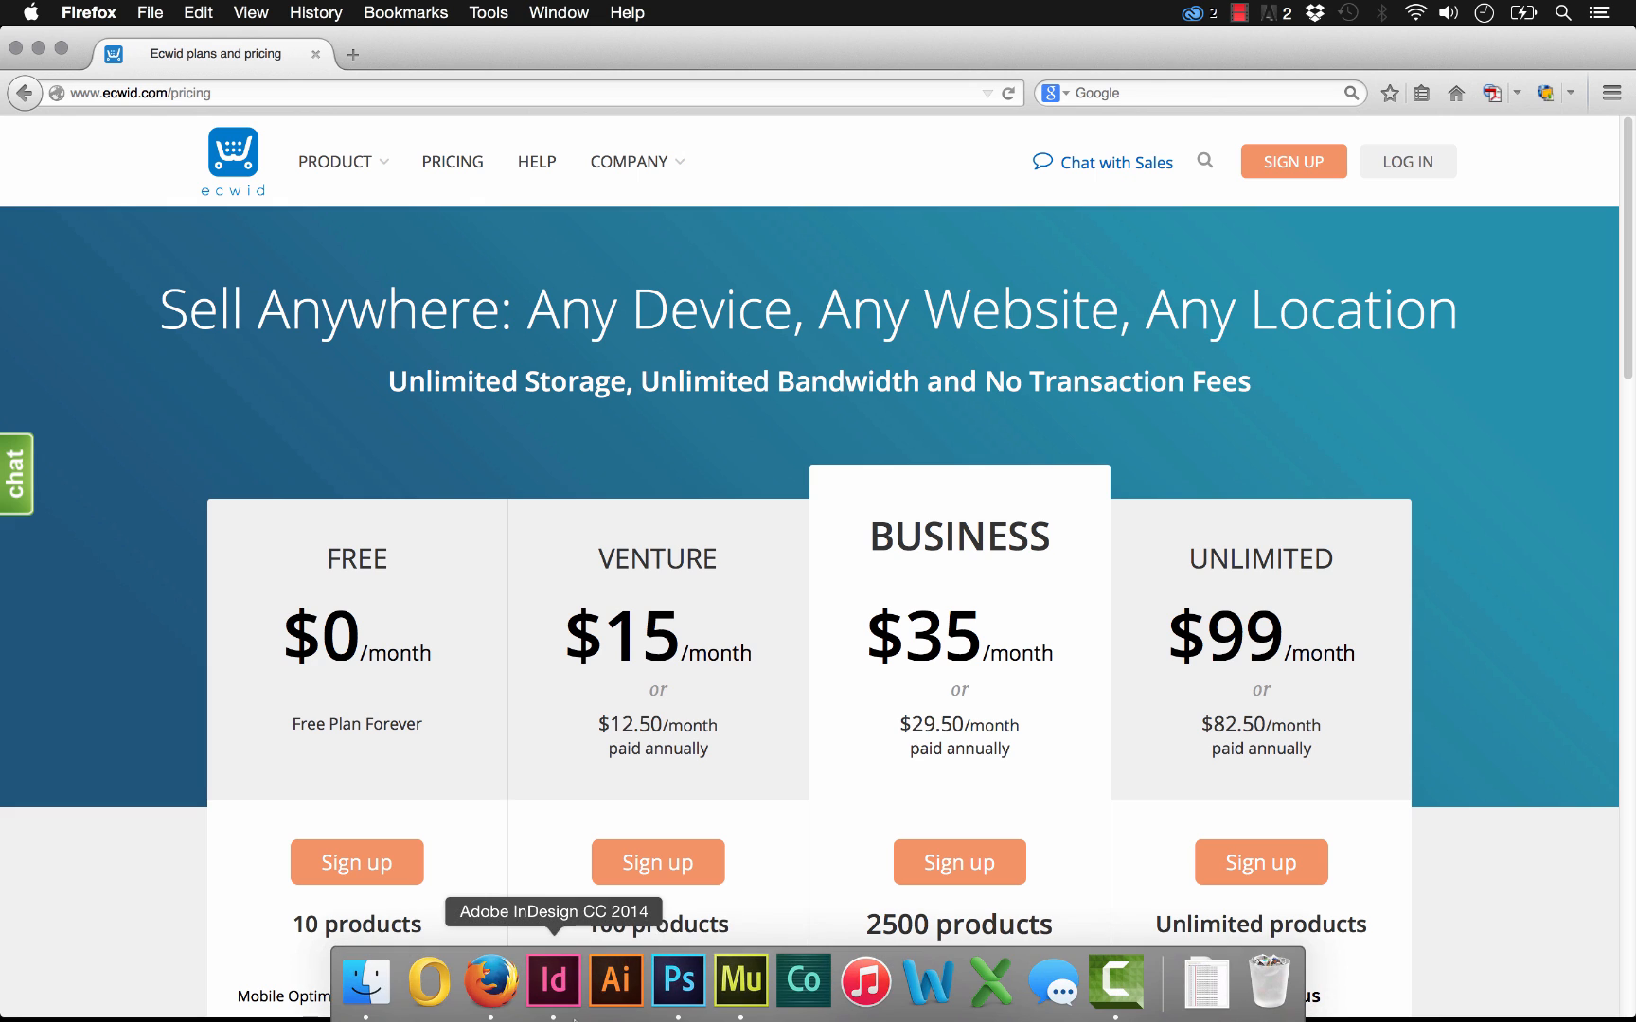
click(756, 1005)
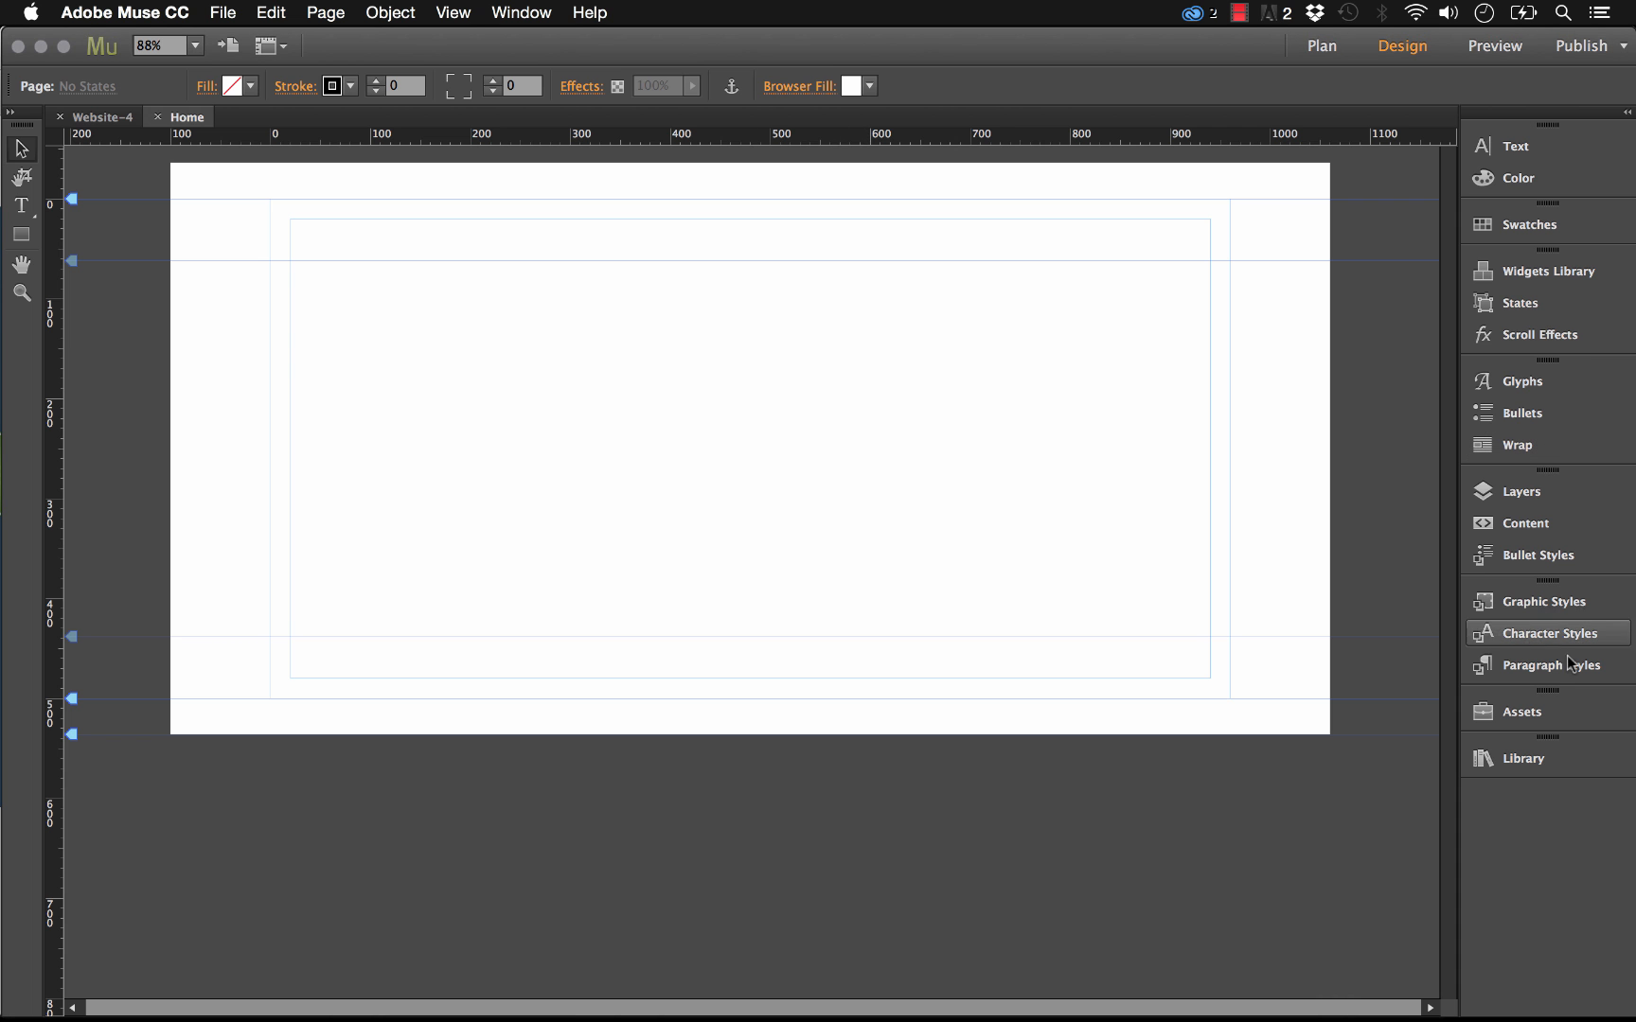
click(1519, 758)
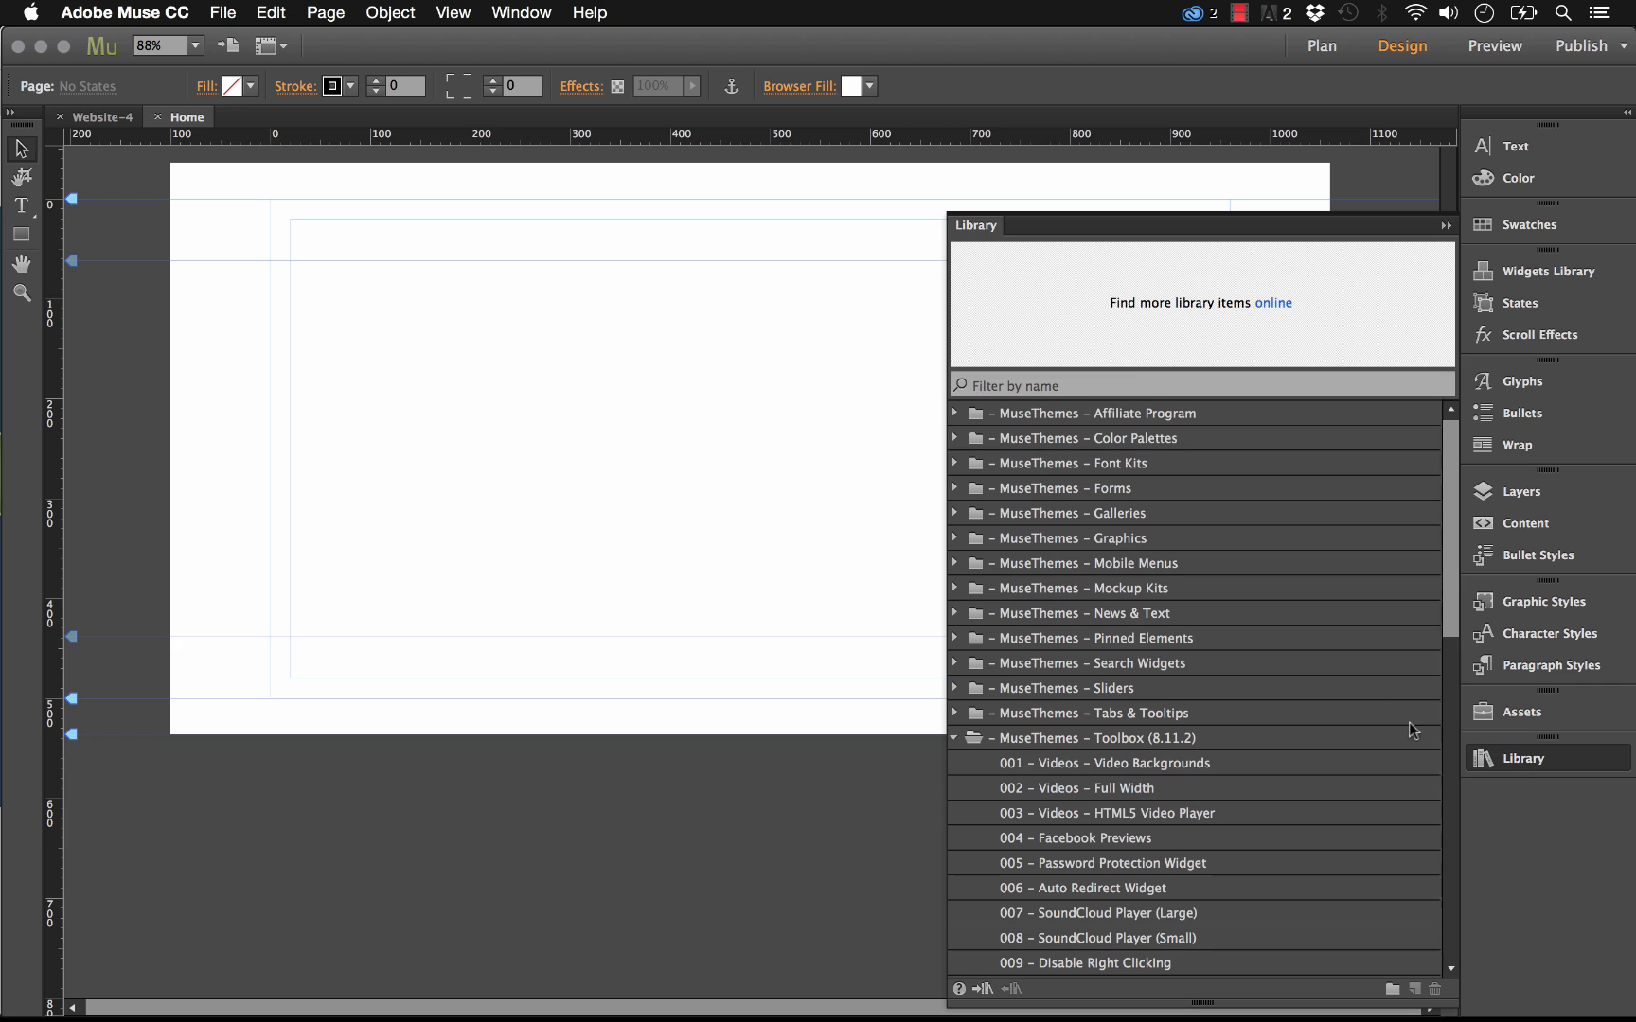
click(1066, 737)
scroll(1089, 743, down, 10)
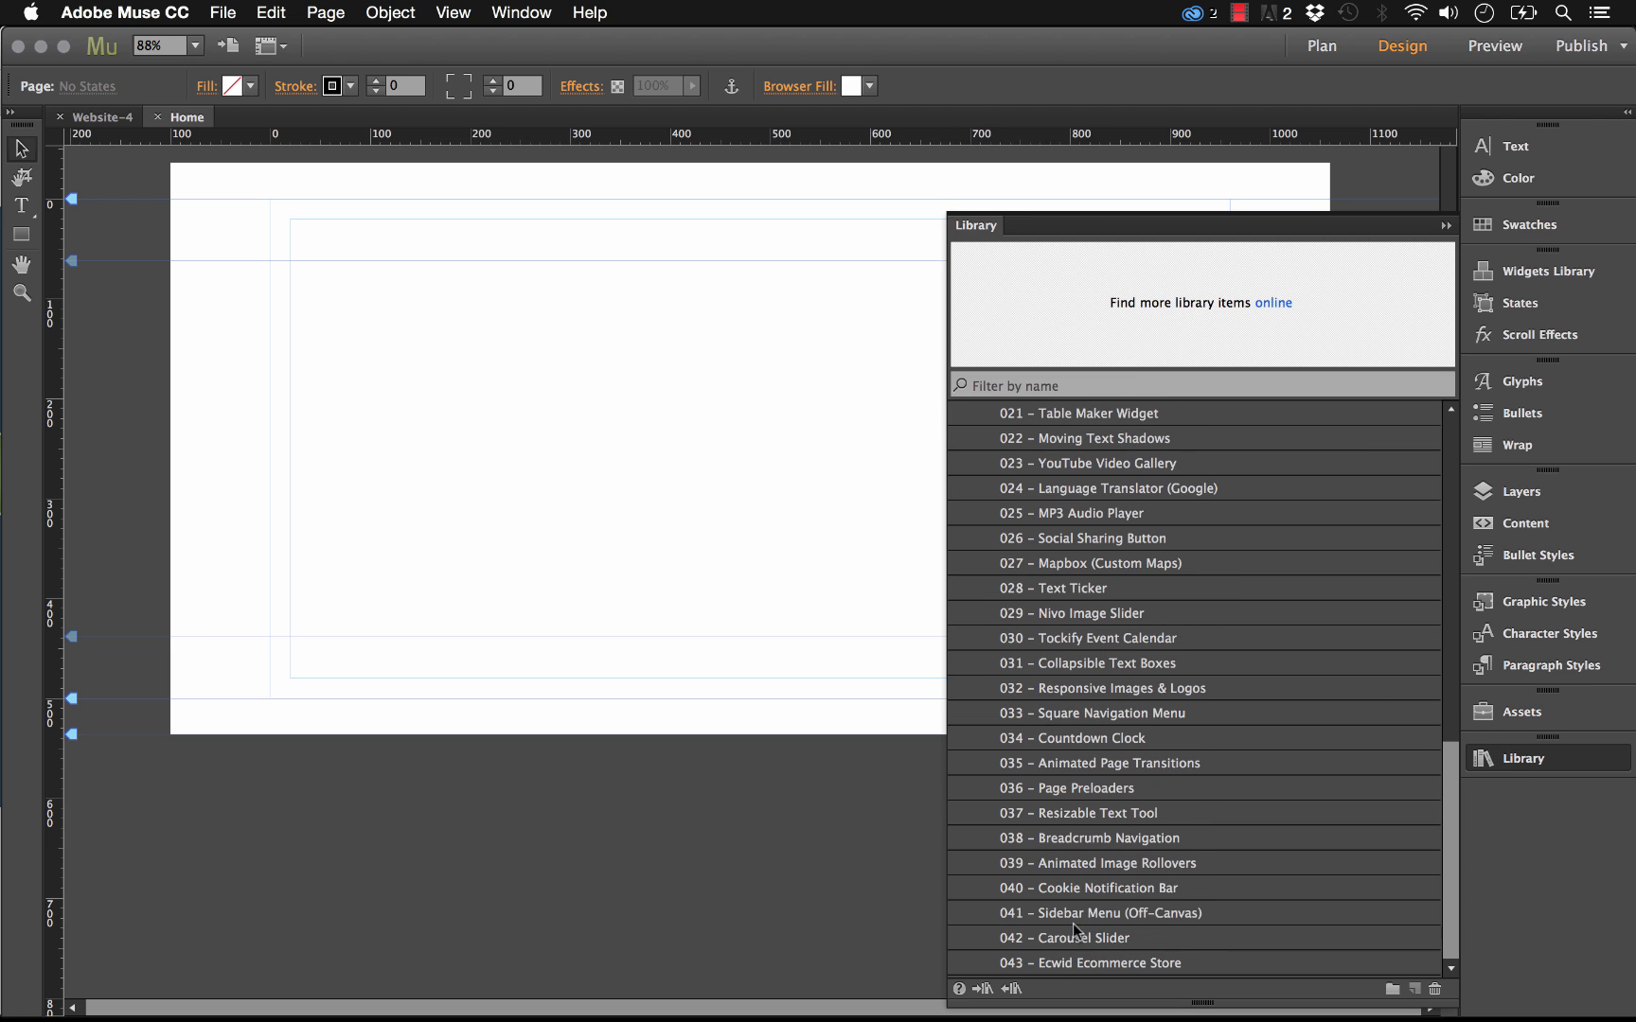
click(1059, 964)
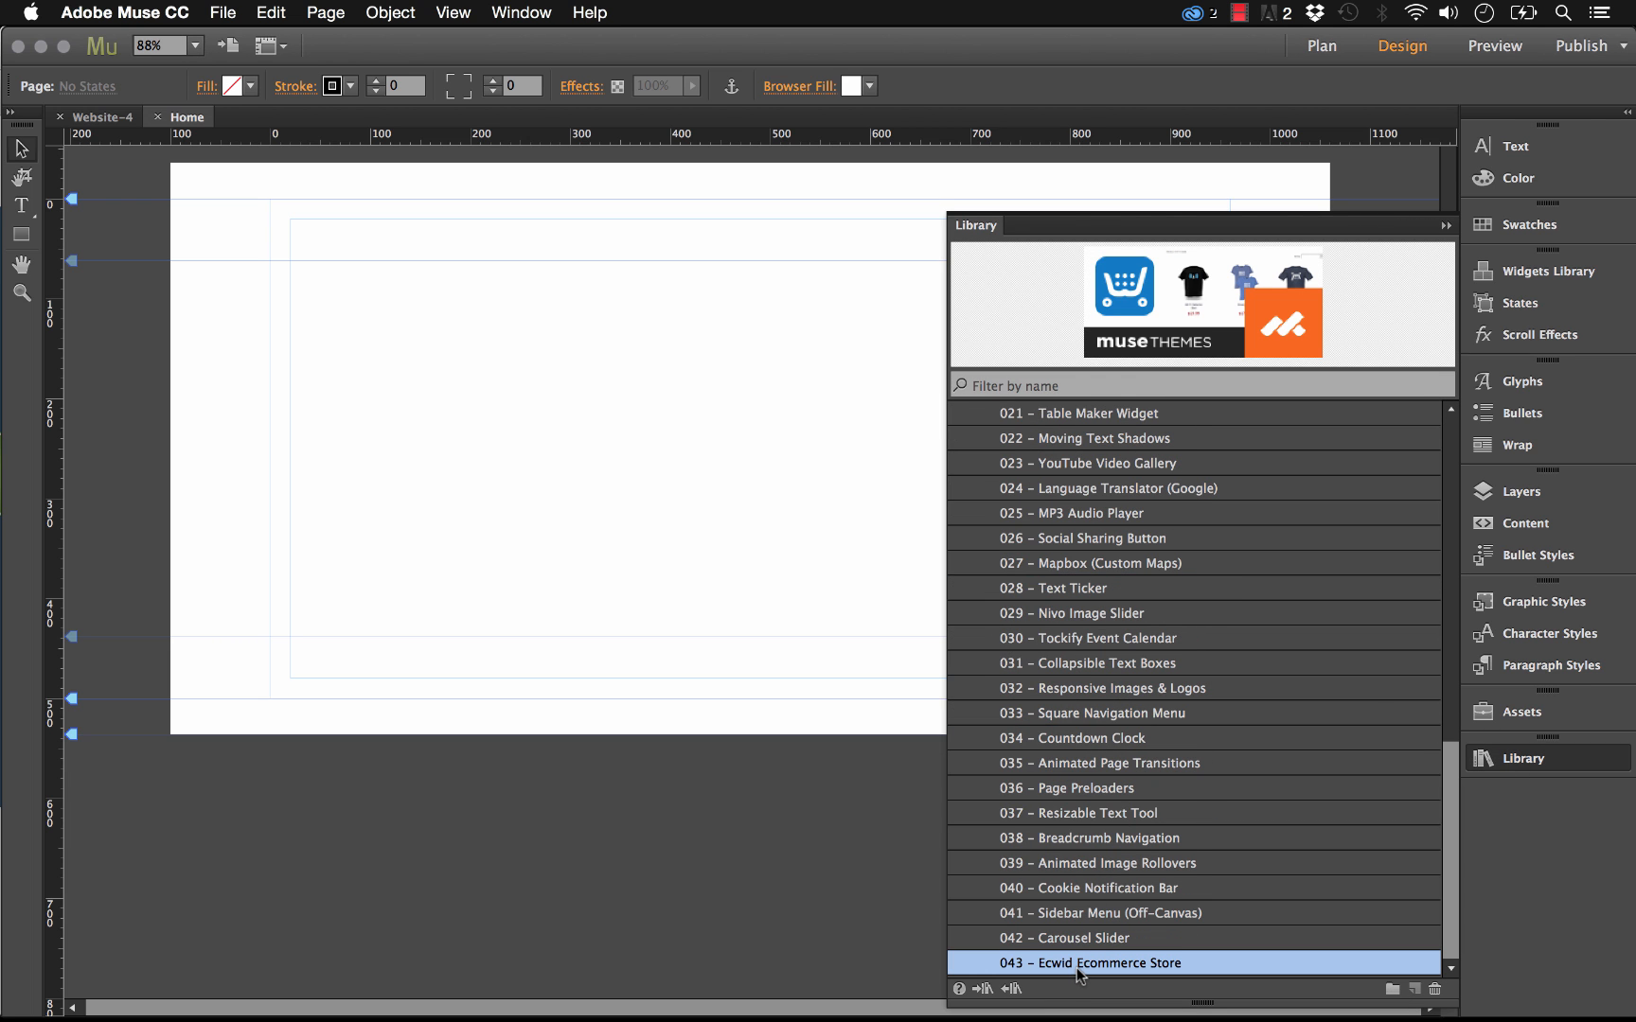
drag(1072, 967, 269, 204)
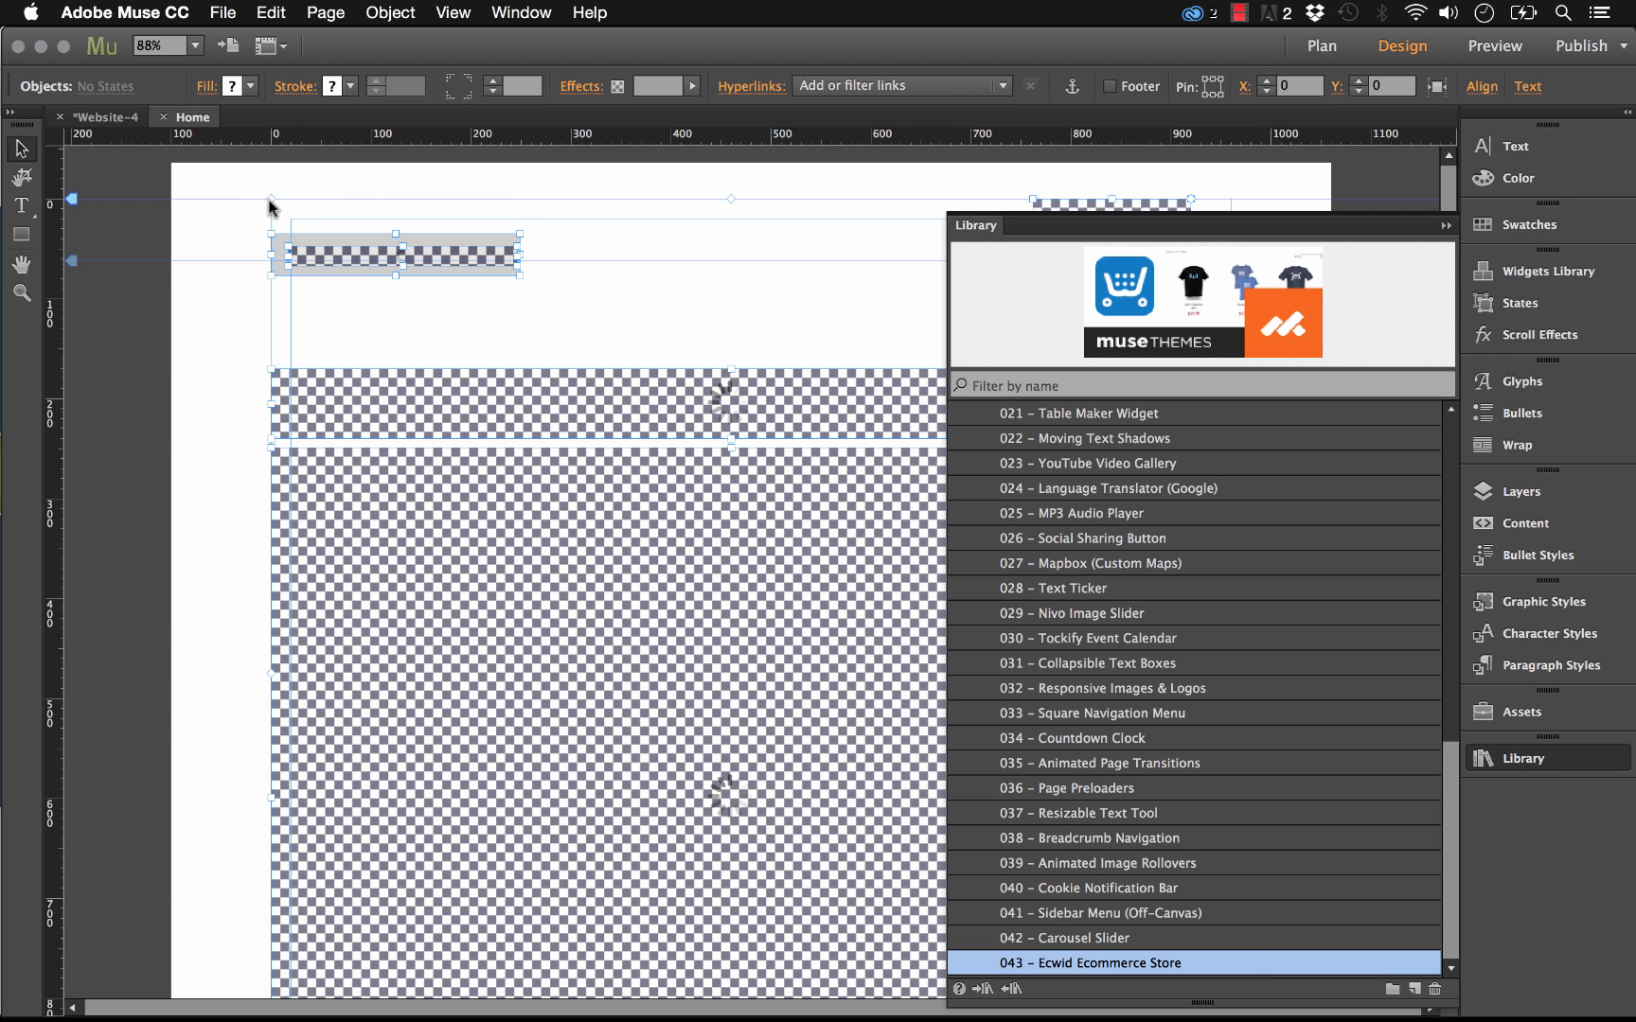
click(1446, 227)
click(355, 165)
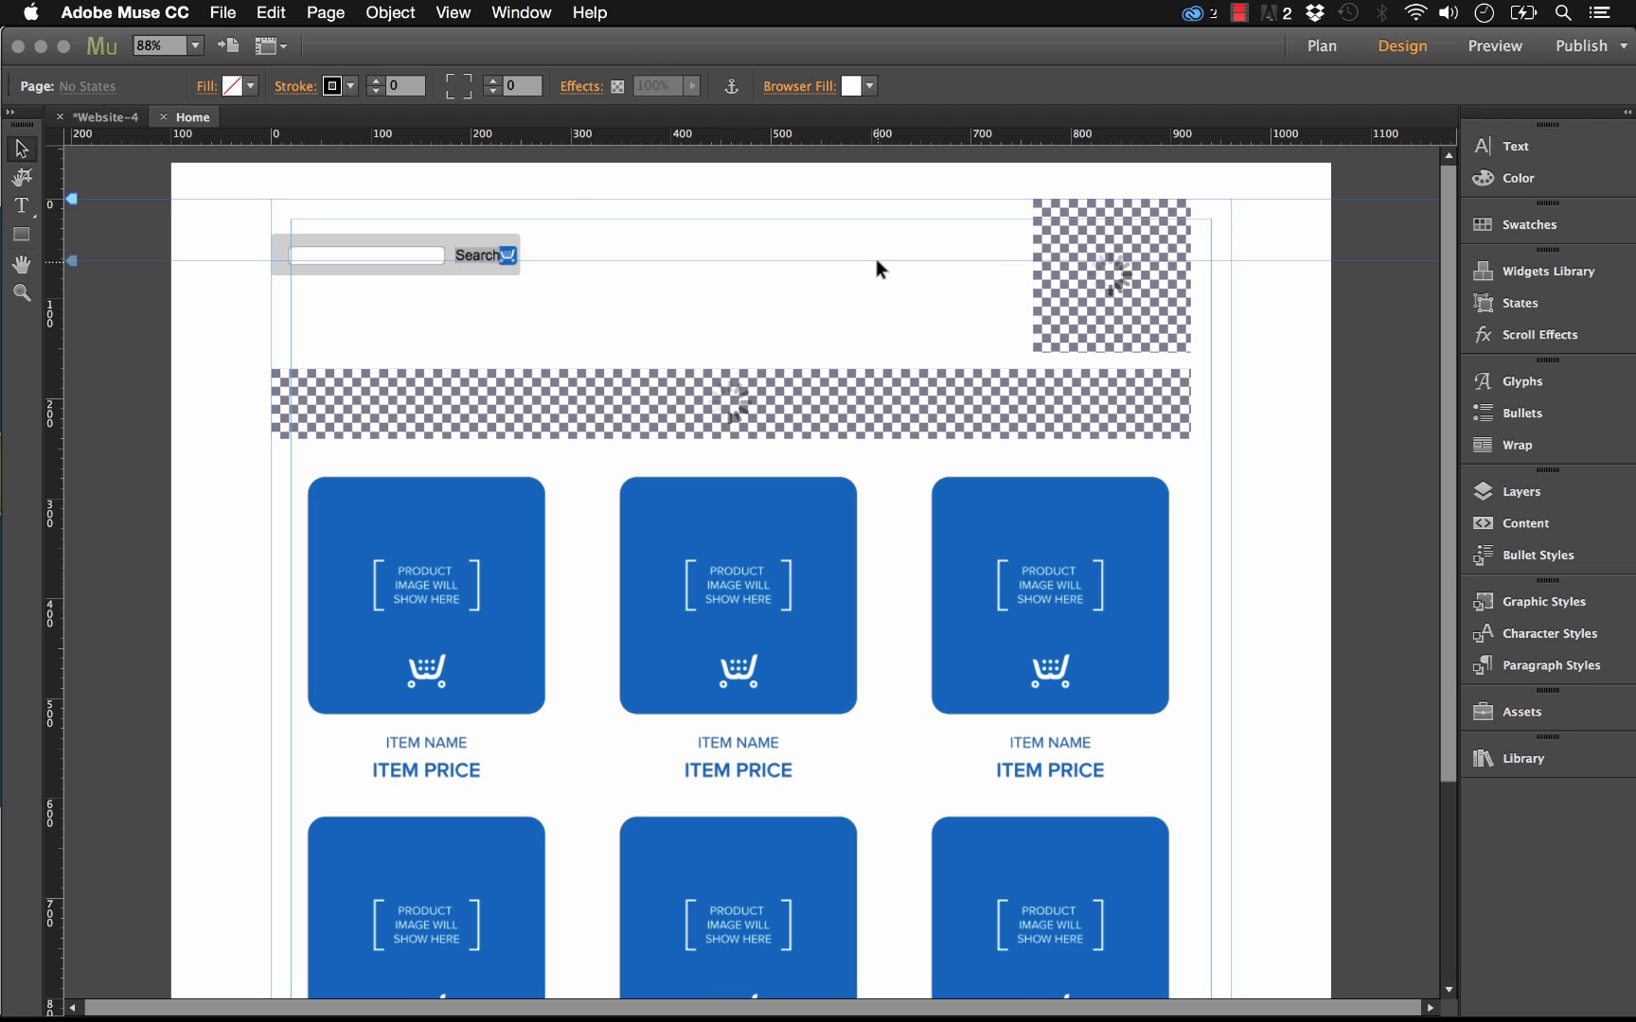
Inspect the placed store's search box, shopping cart, category tabs and product browser widgets one after another
drag(568, 194, 259, 303)
click(638, 273)
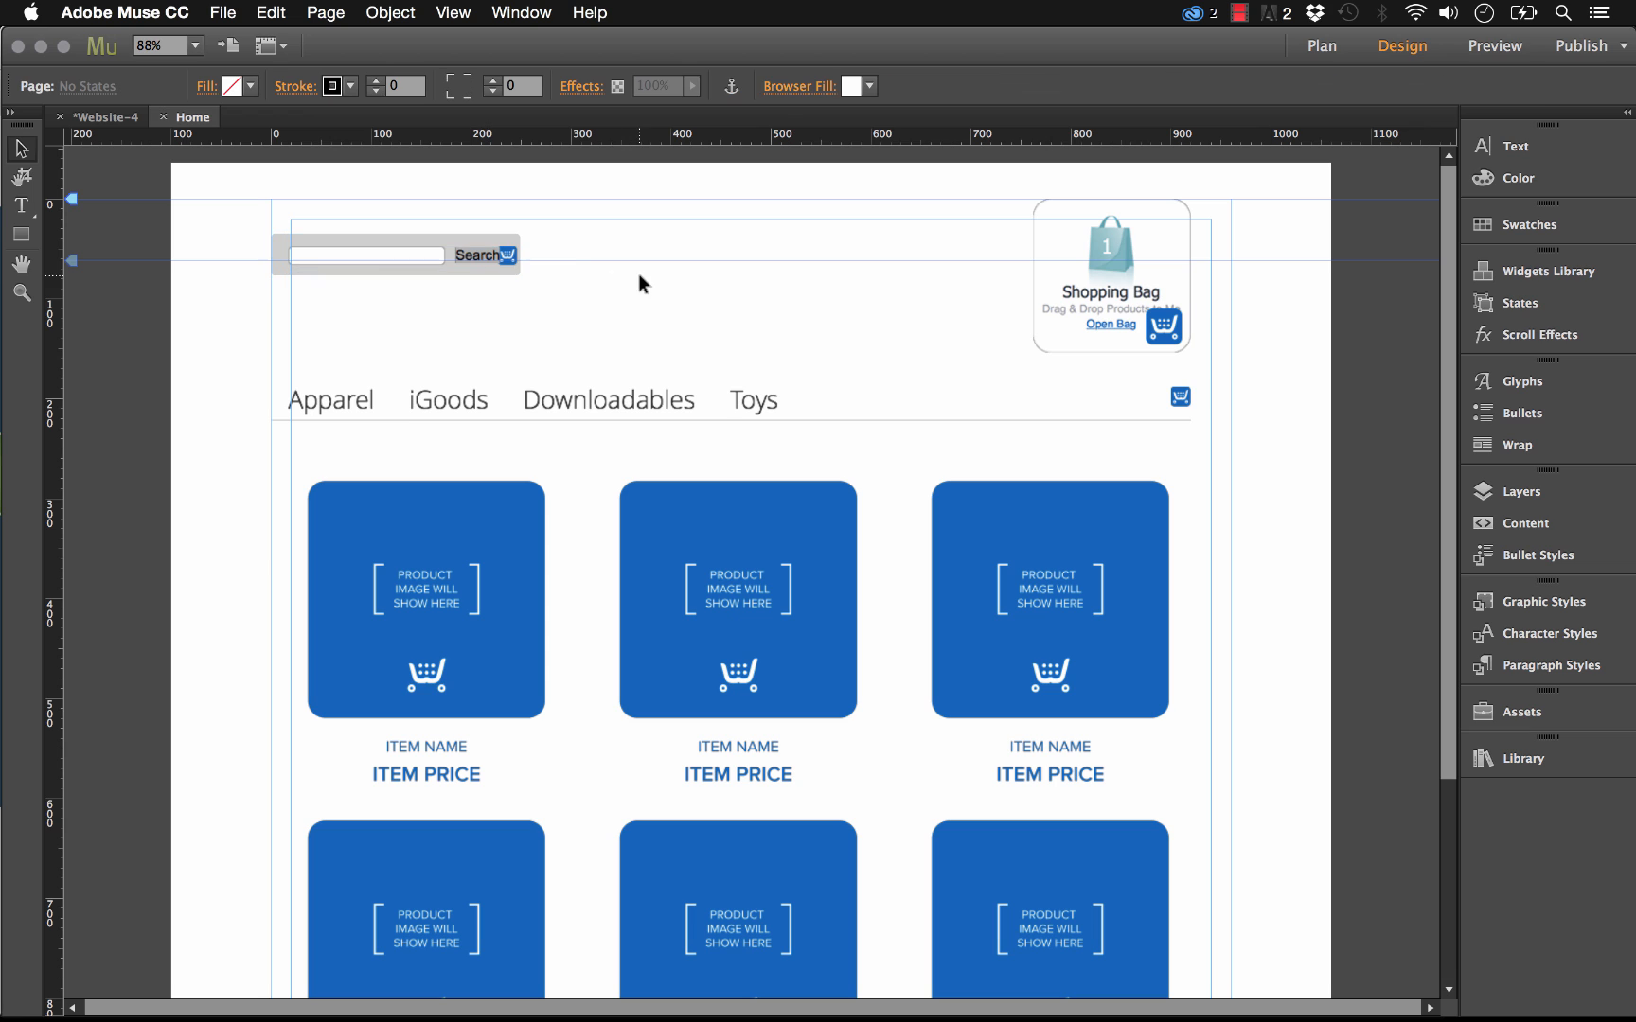
click(1163, 271)
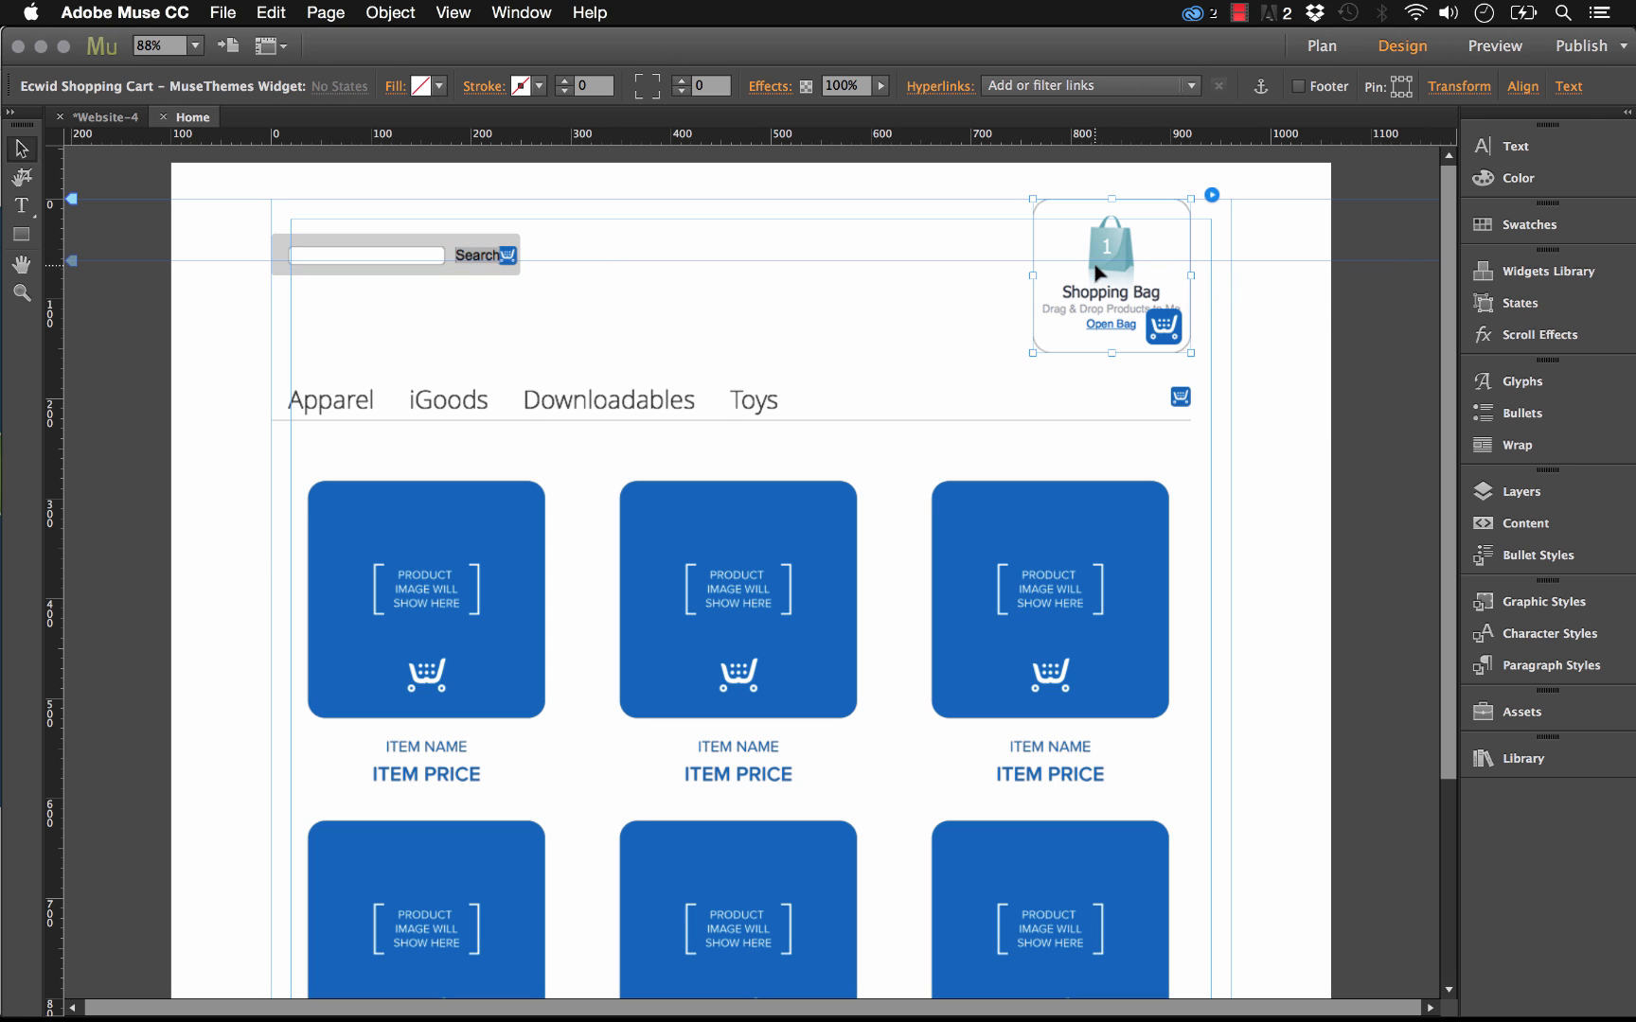
click(763, 257)
click(729, 400)
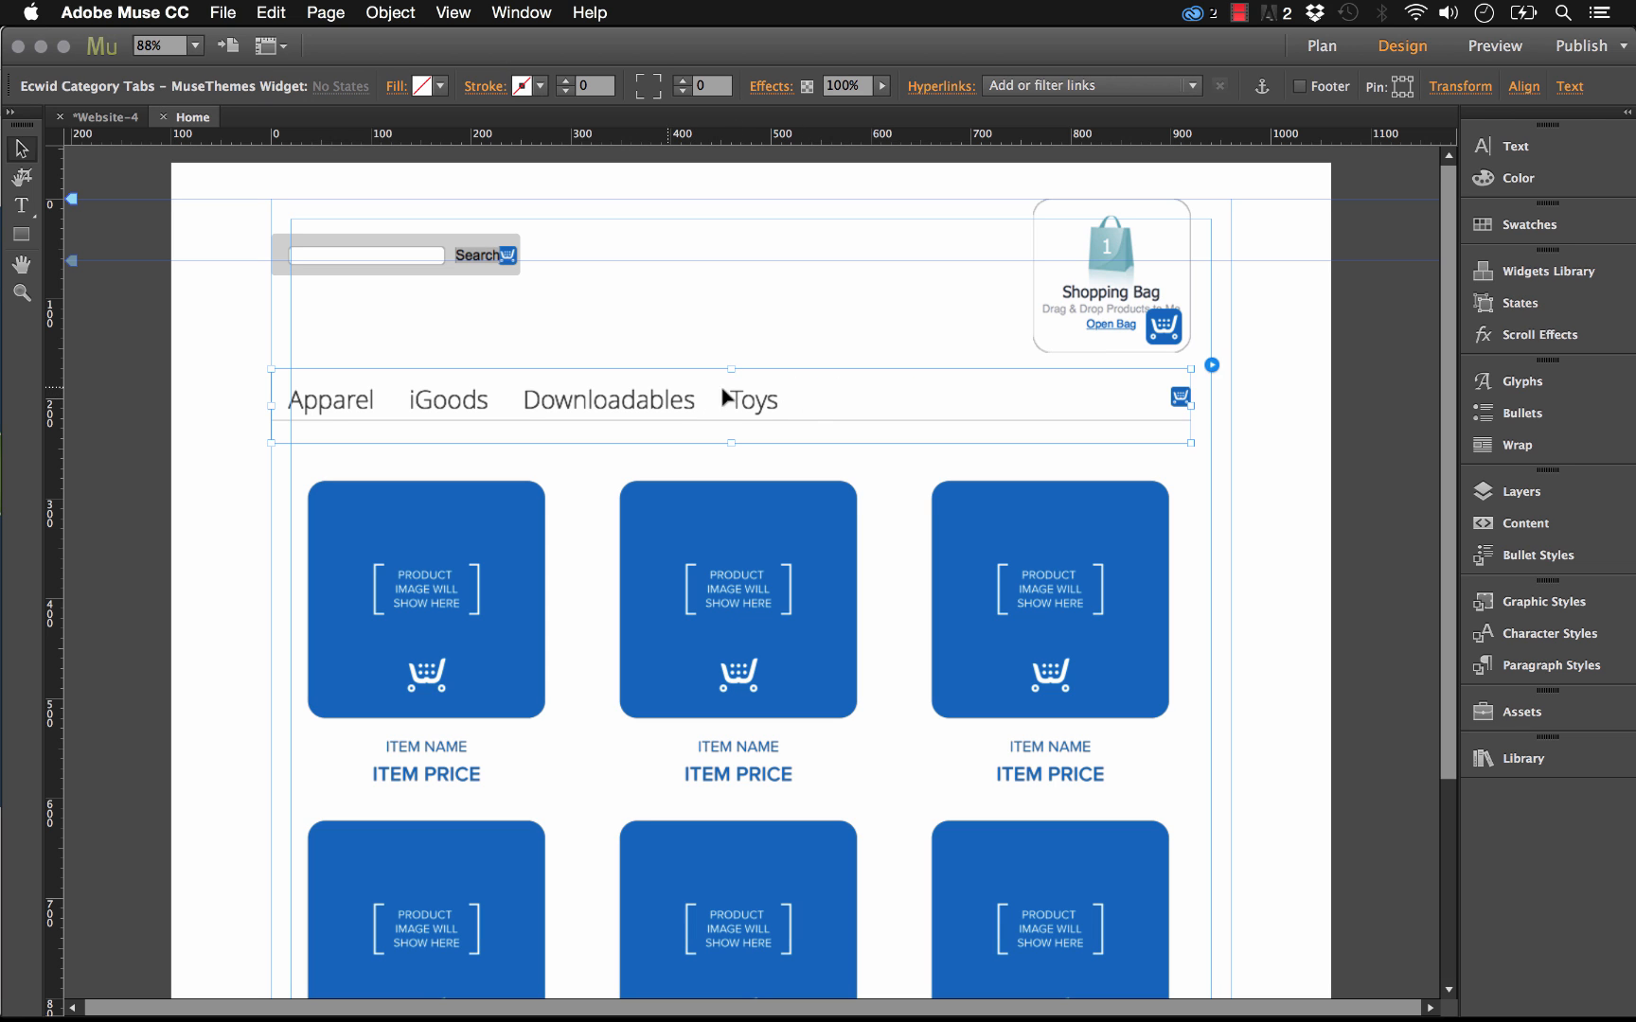
click(667, 554)
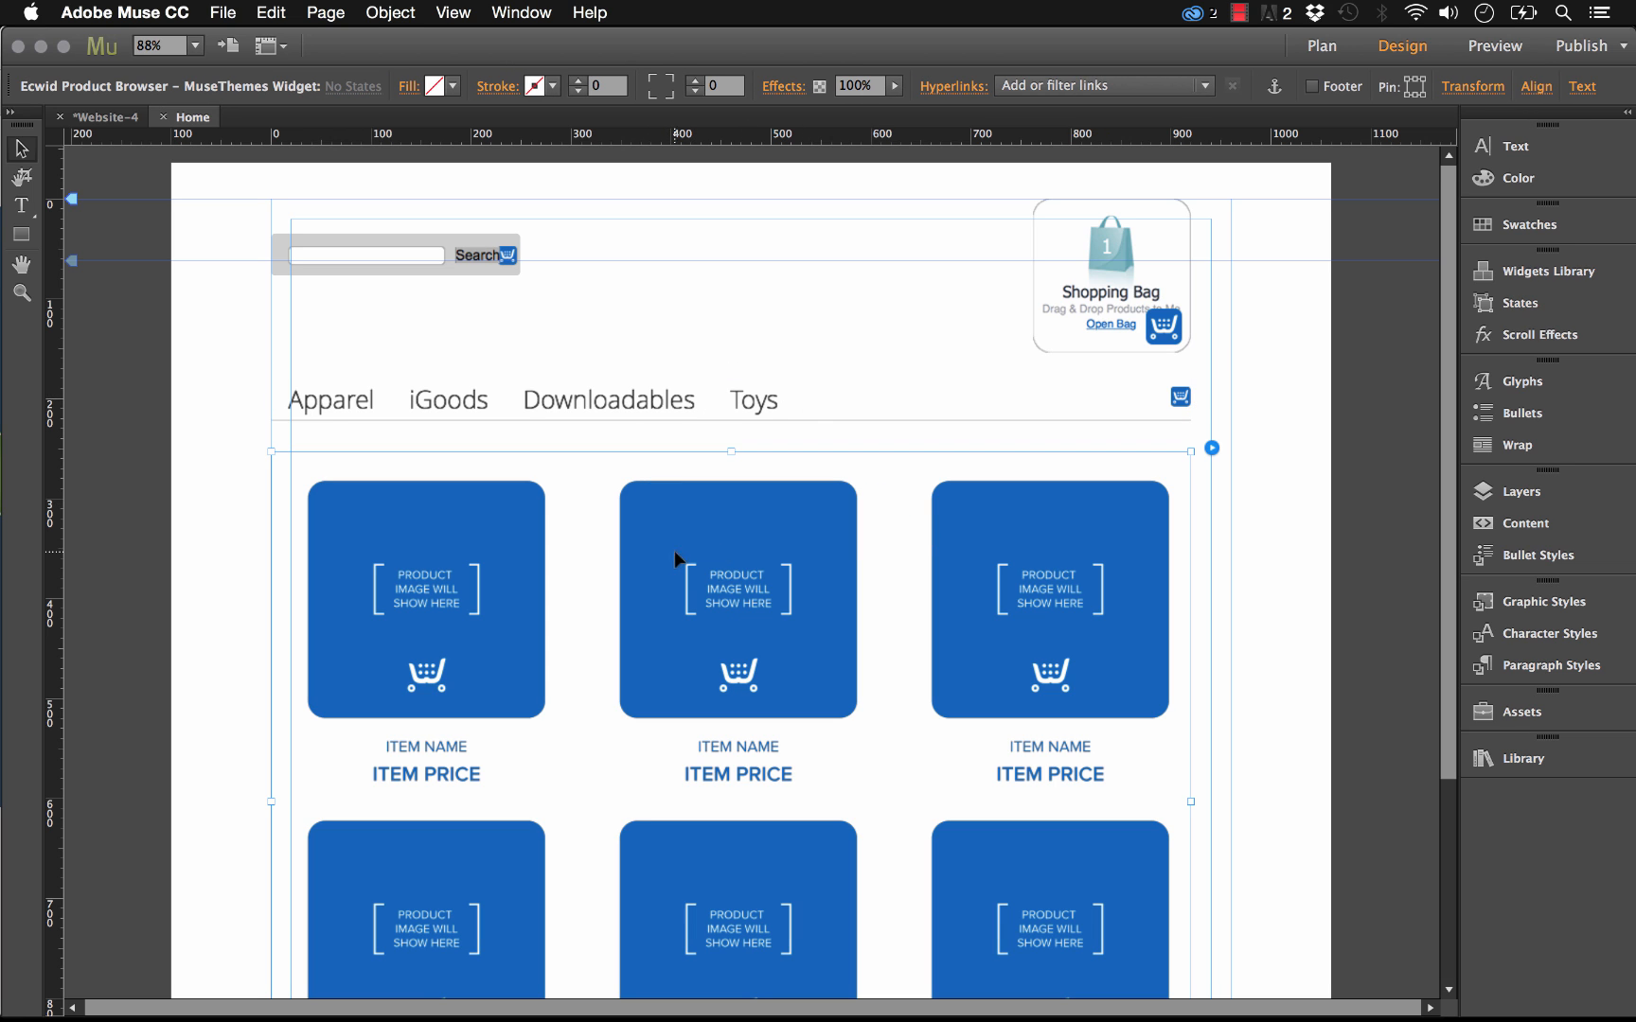
click(807, 329)
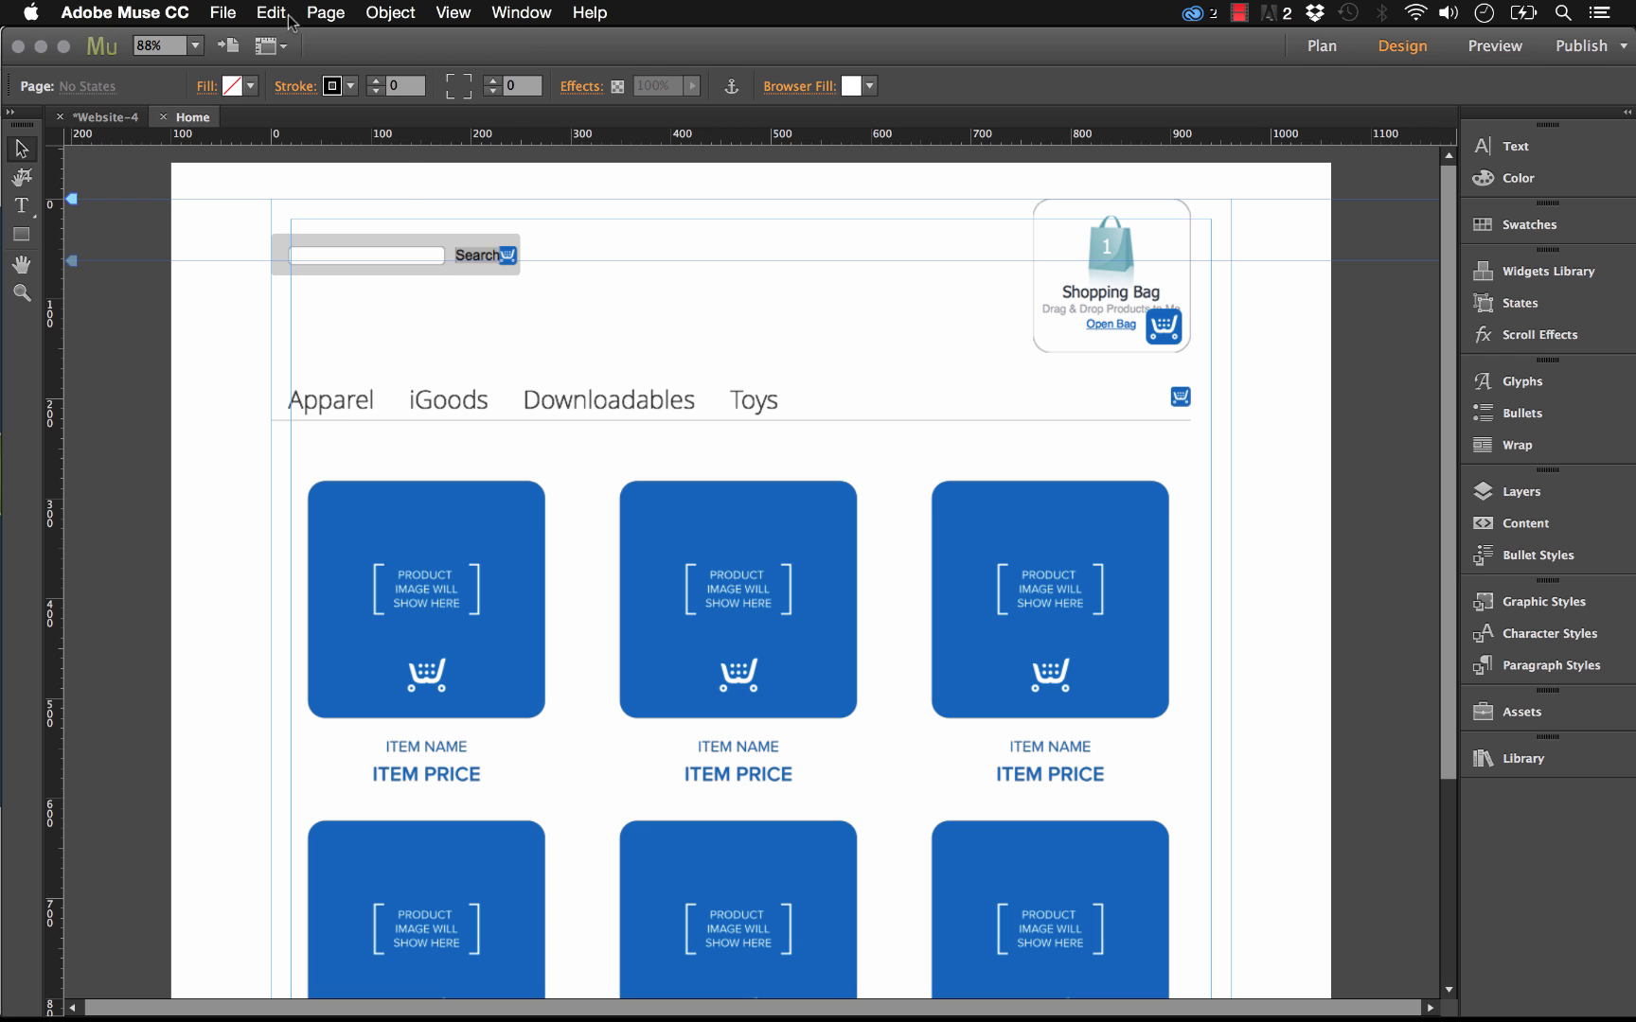
Preview the store page in the browser and browse its iGoods and Downloadables categories
click(221, 12)
click(281, 375)
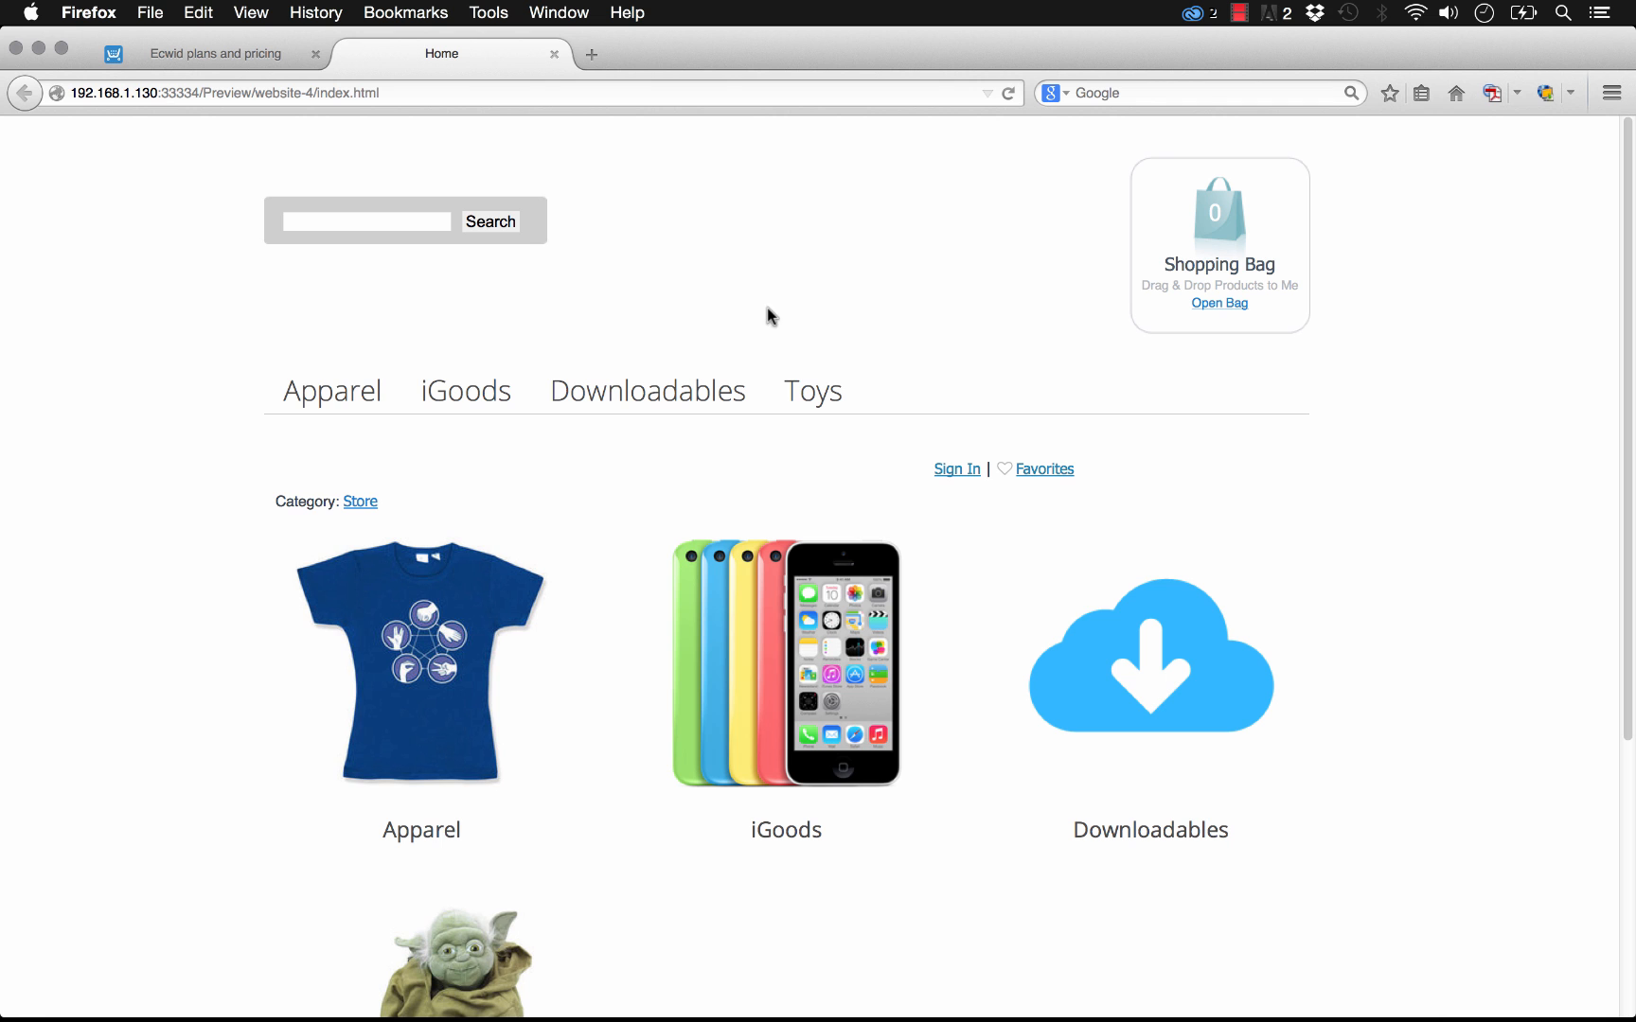
click(472, 395)
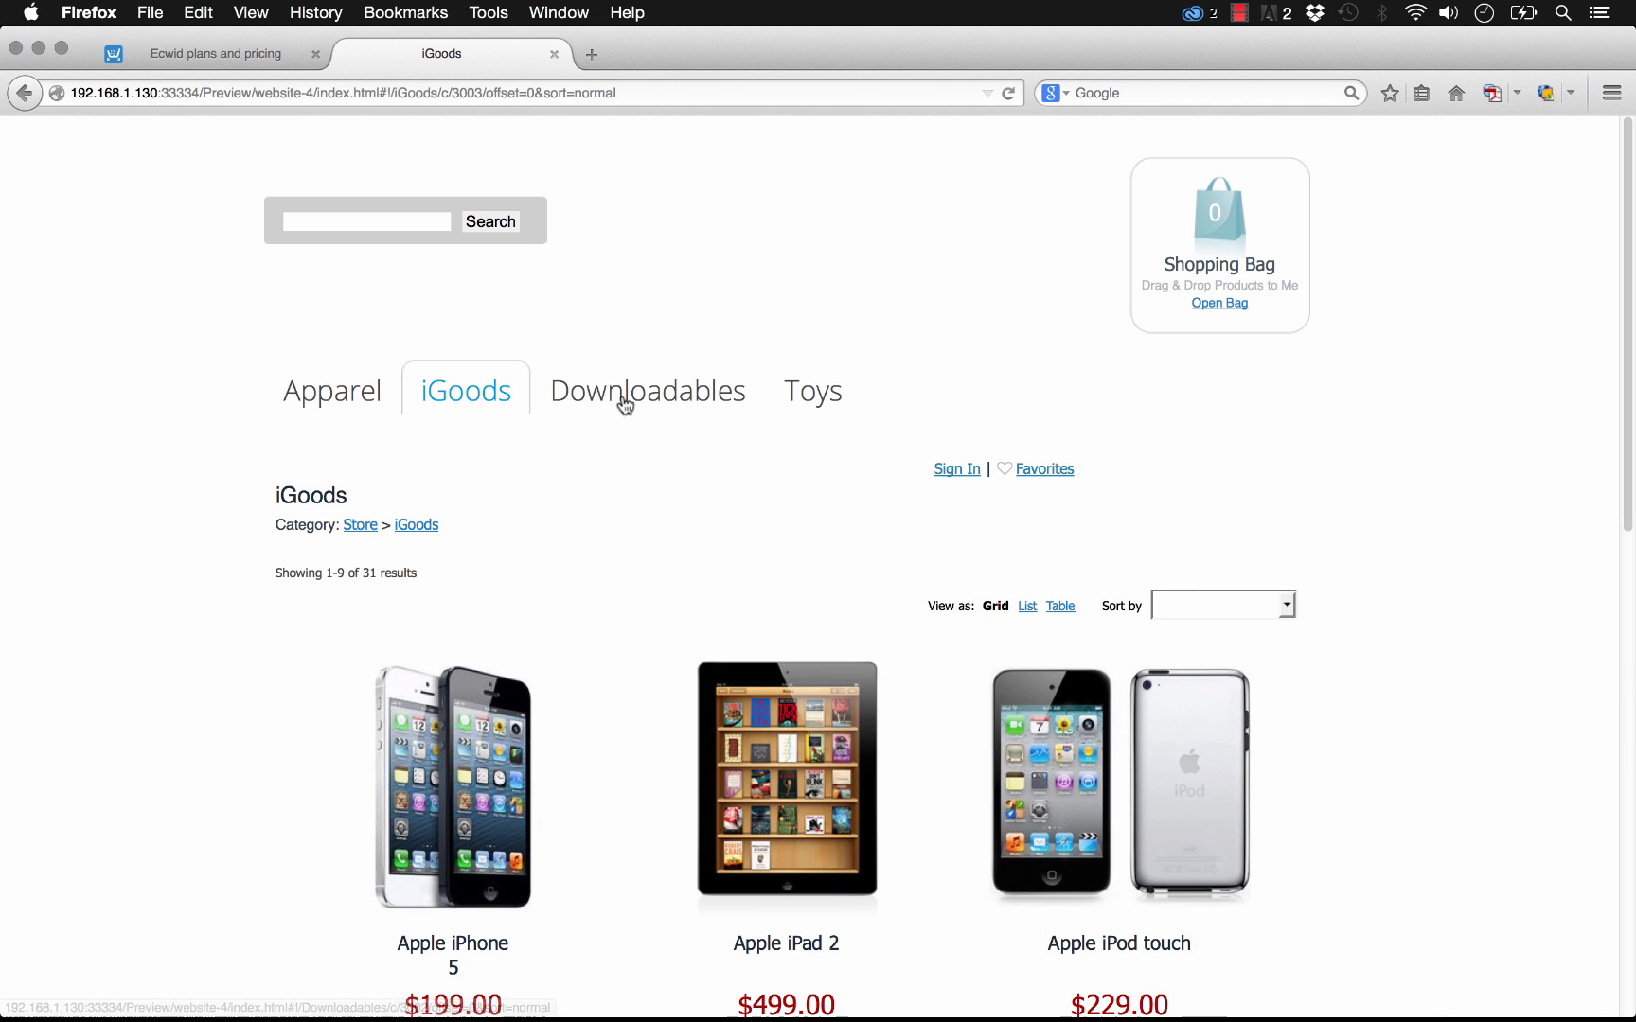
click(675, 405)
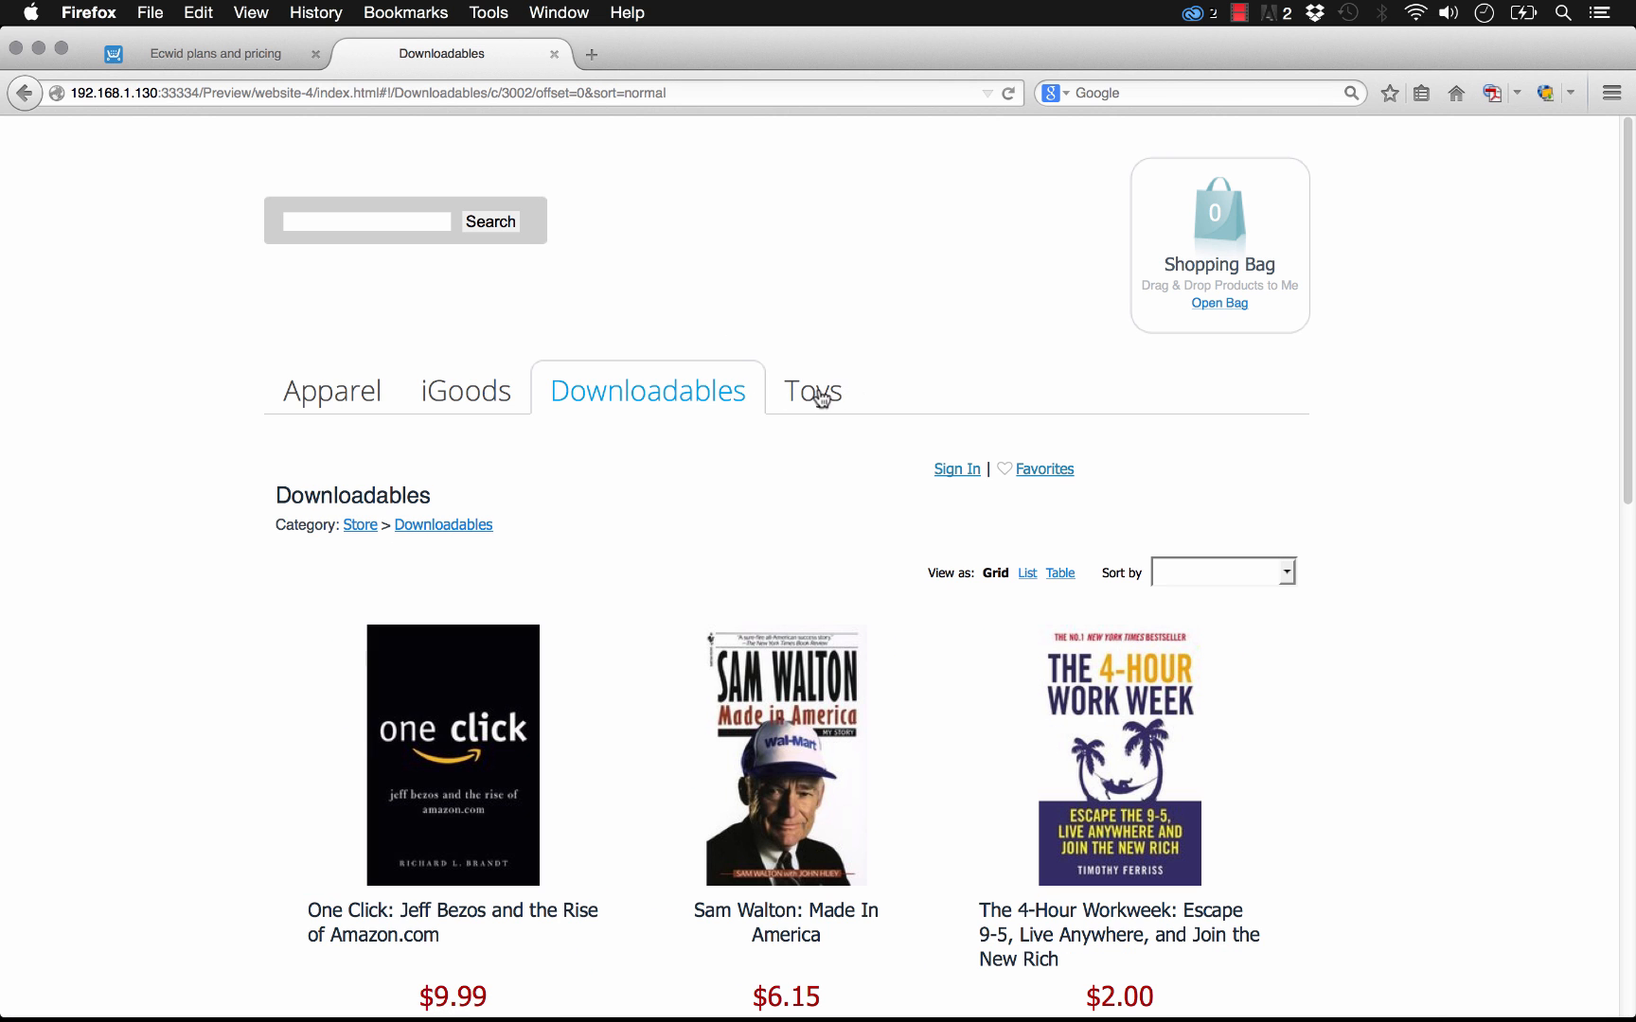
Open the One Click book in Downloadables, review its product details and add one copy to the shopping bag
click(494, 727)
scroll(530, 691, down, 5)
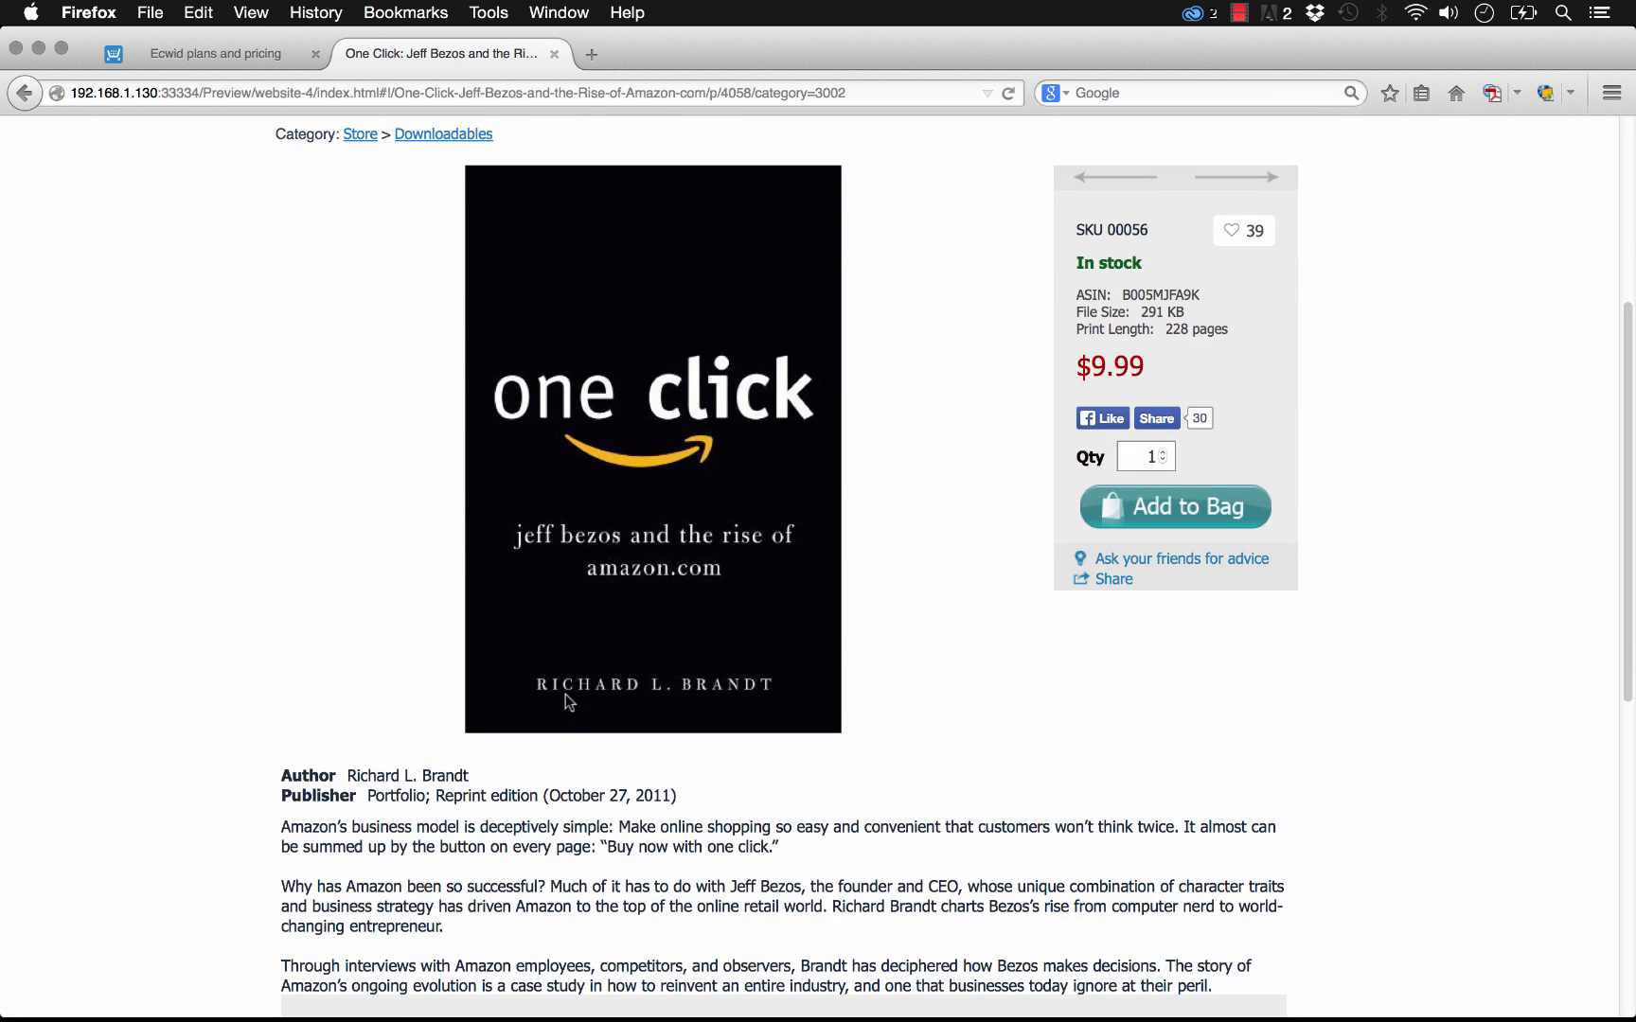
scroll(905, 674, up, 2)
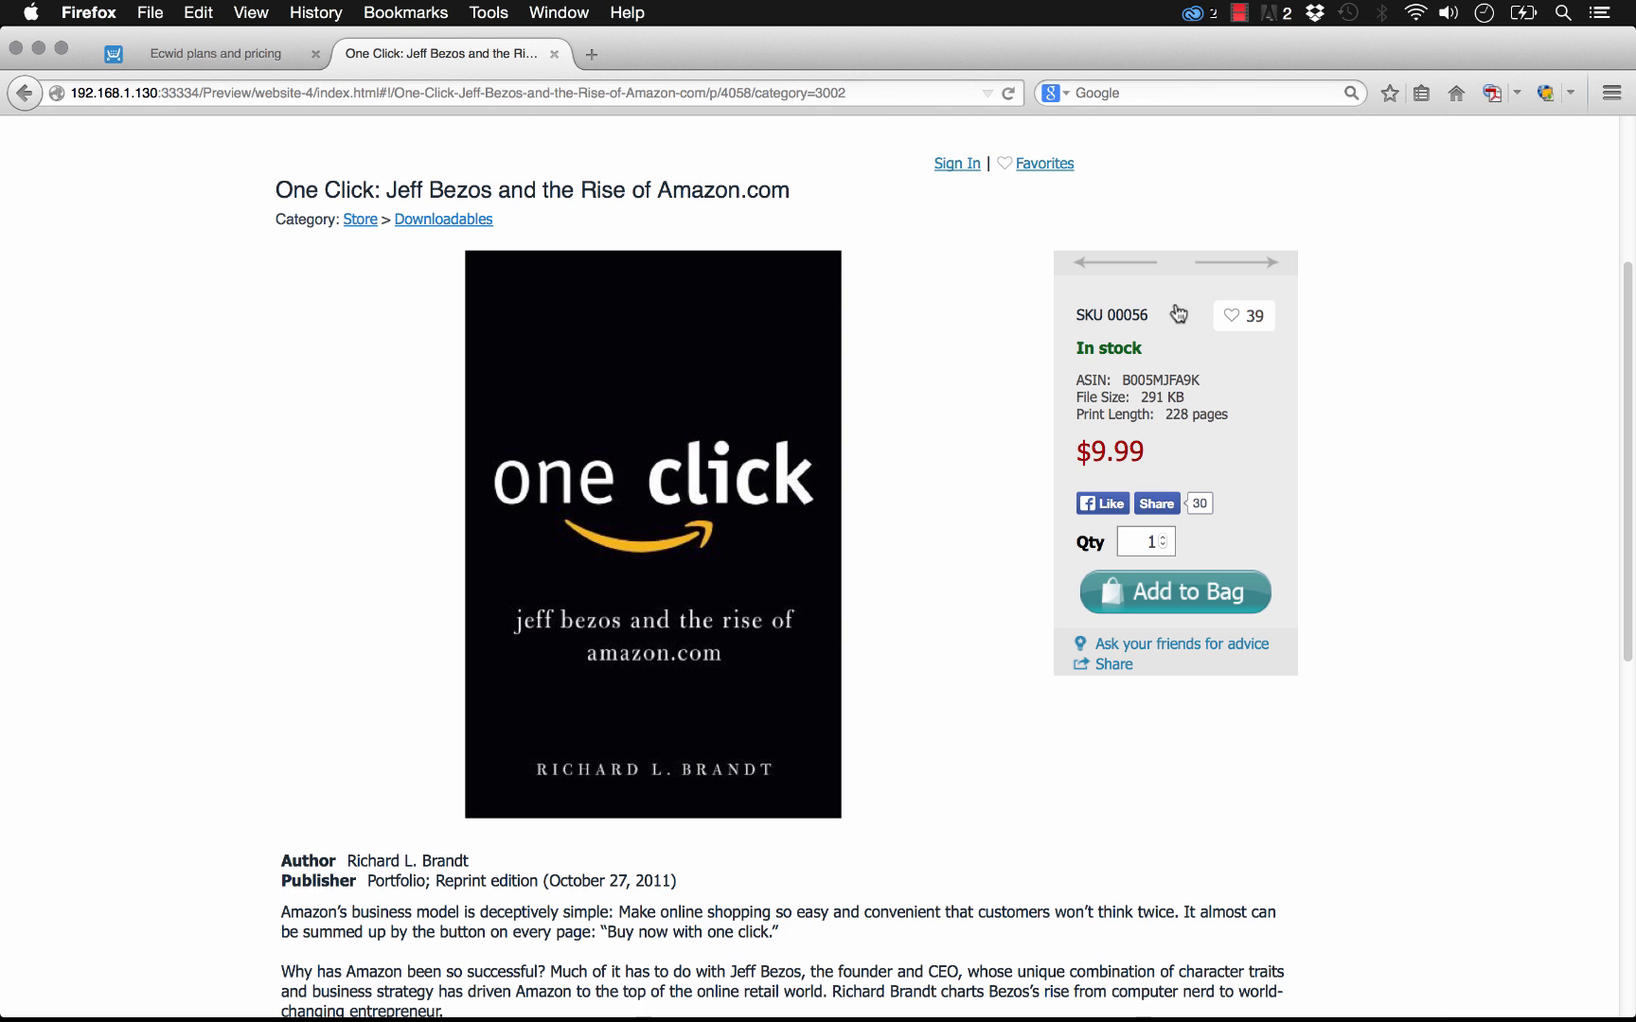
scroll(1176, 643, up, 1)
scroll(1176, 650, up, 2)
click(1175, 673)
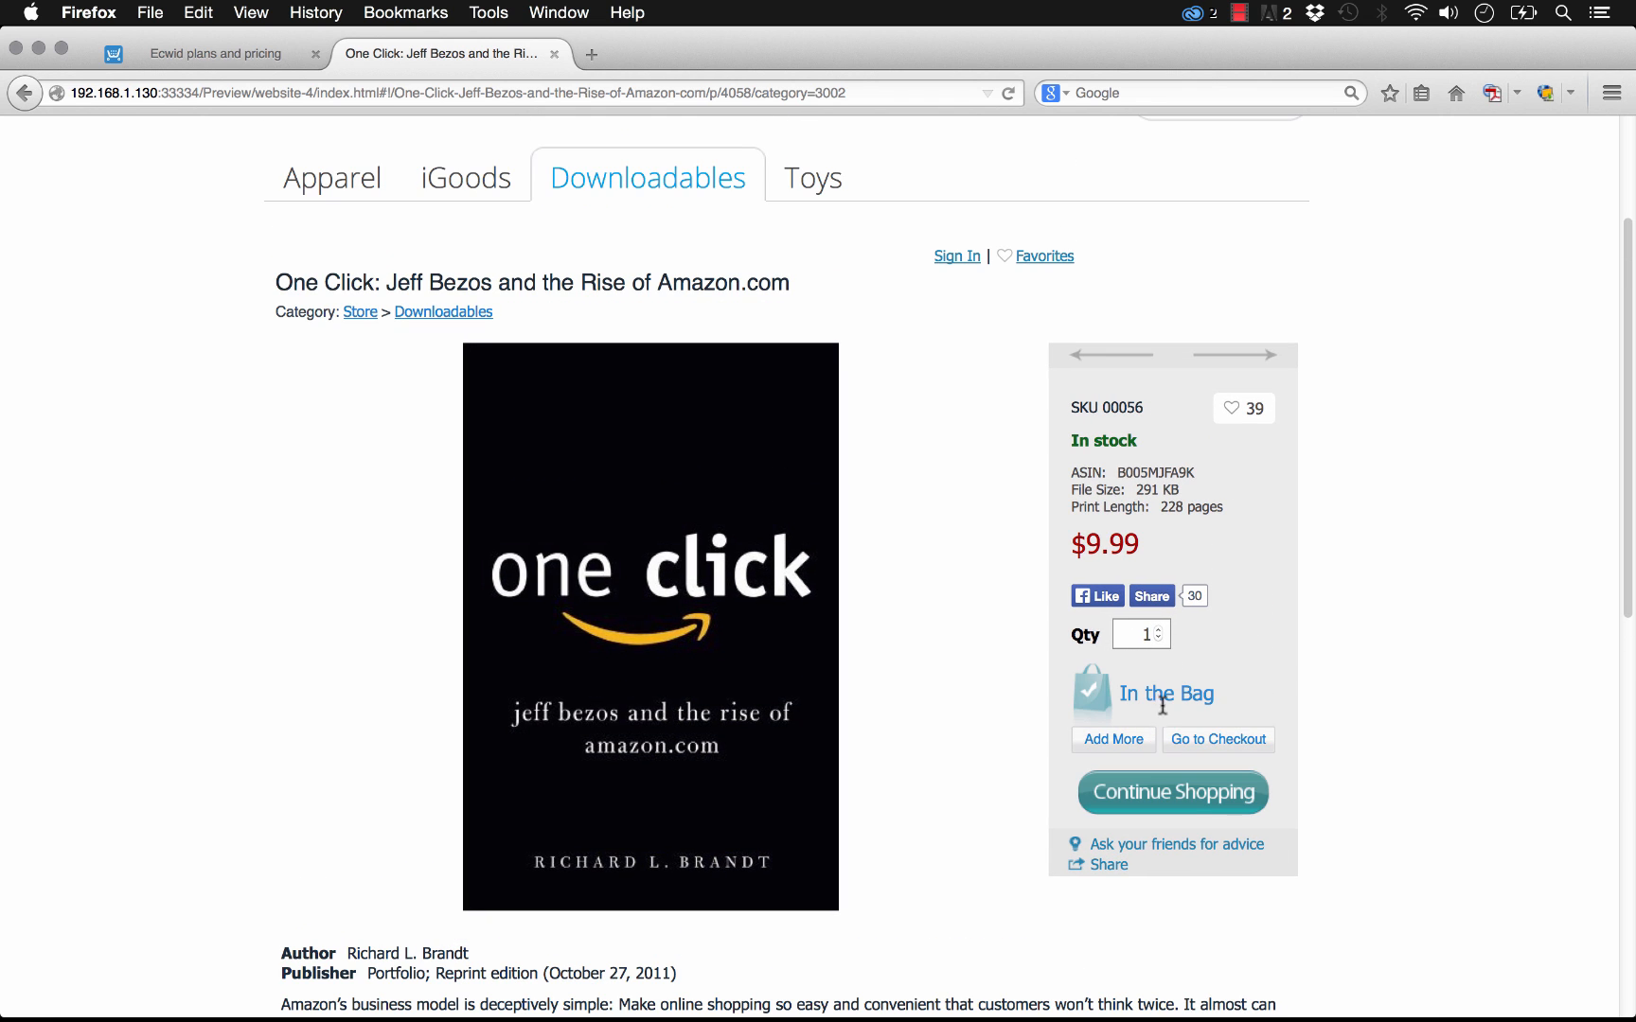
scroll(1347, 614, up, 5)
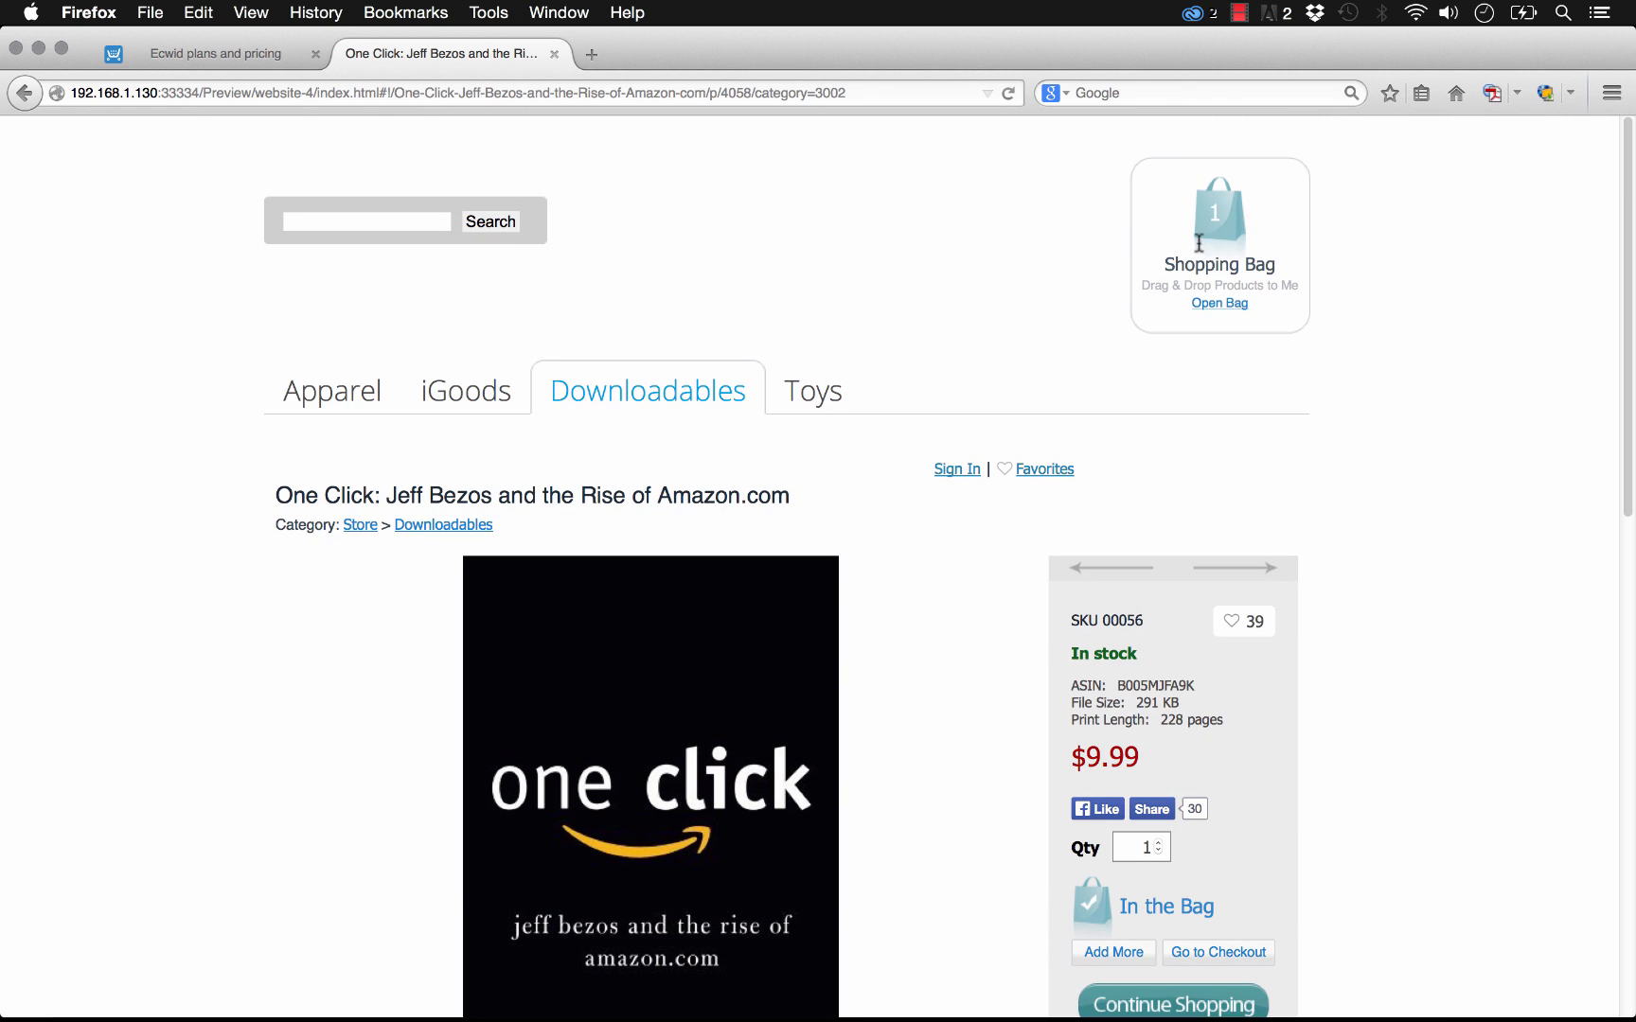
Add the 8GB Apple iPod touch from the iGoods category to the shopping bag
click(452, 405)
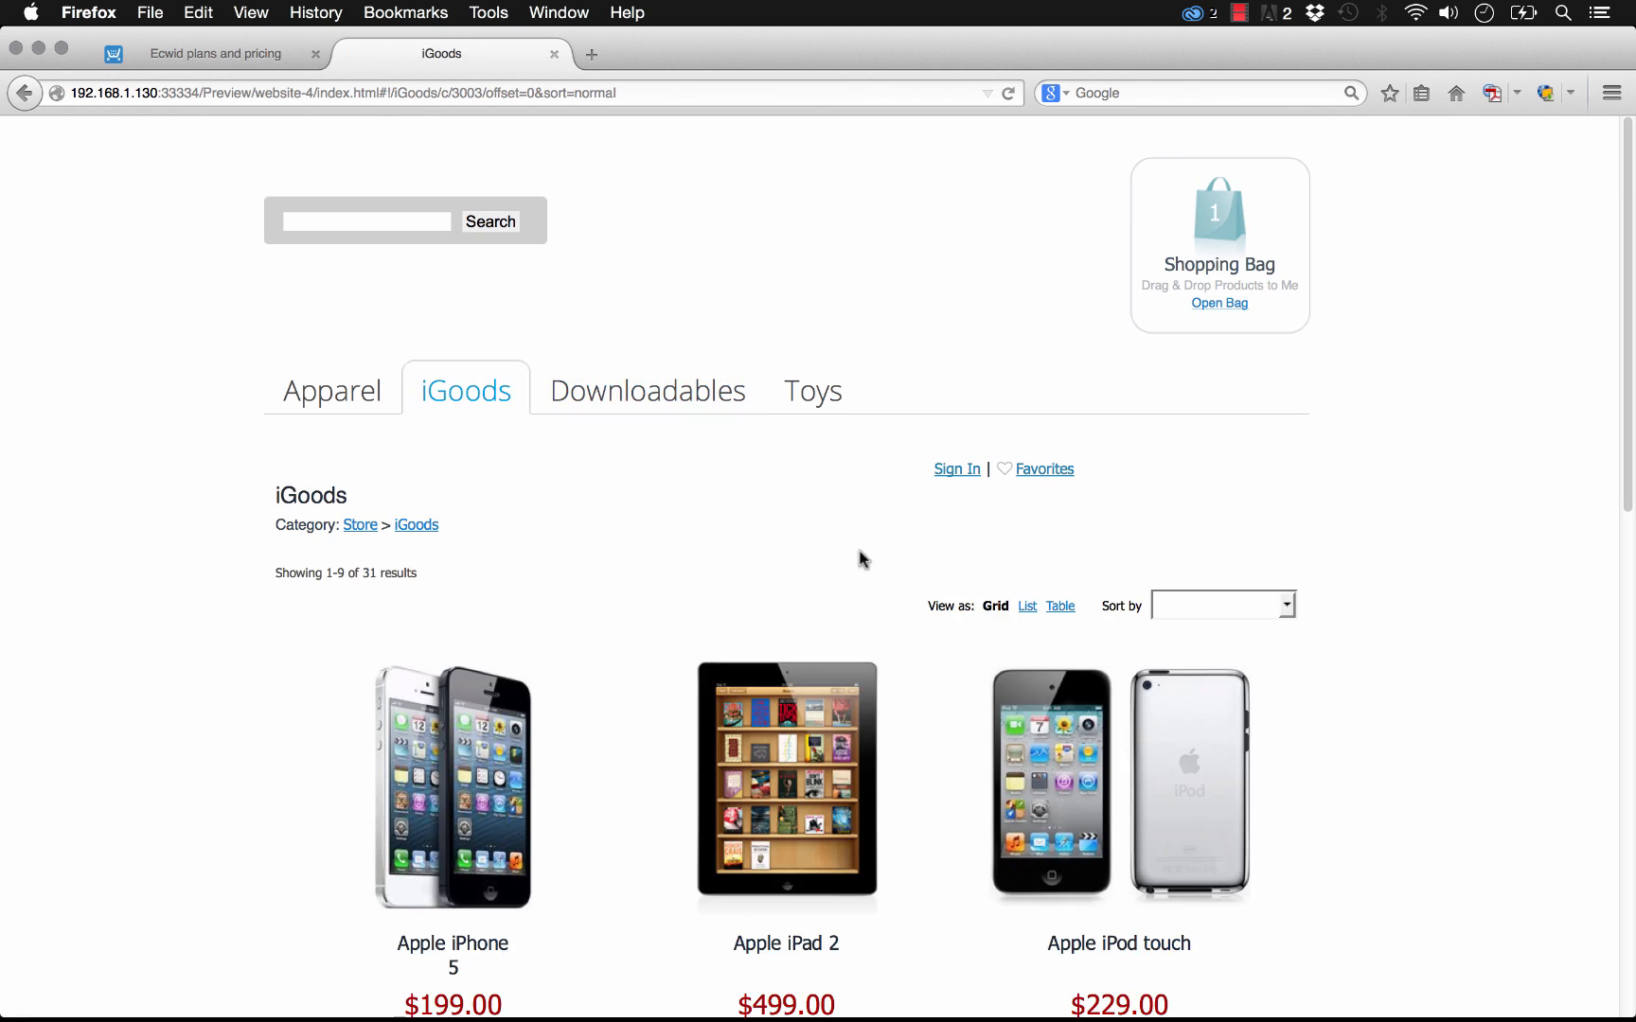
click(1153, 760)
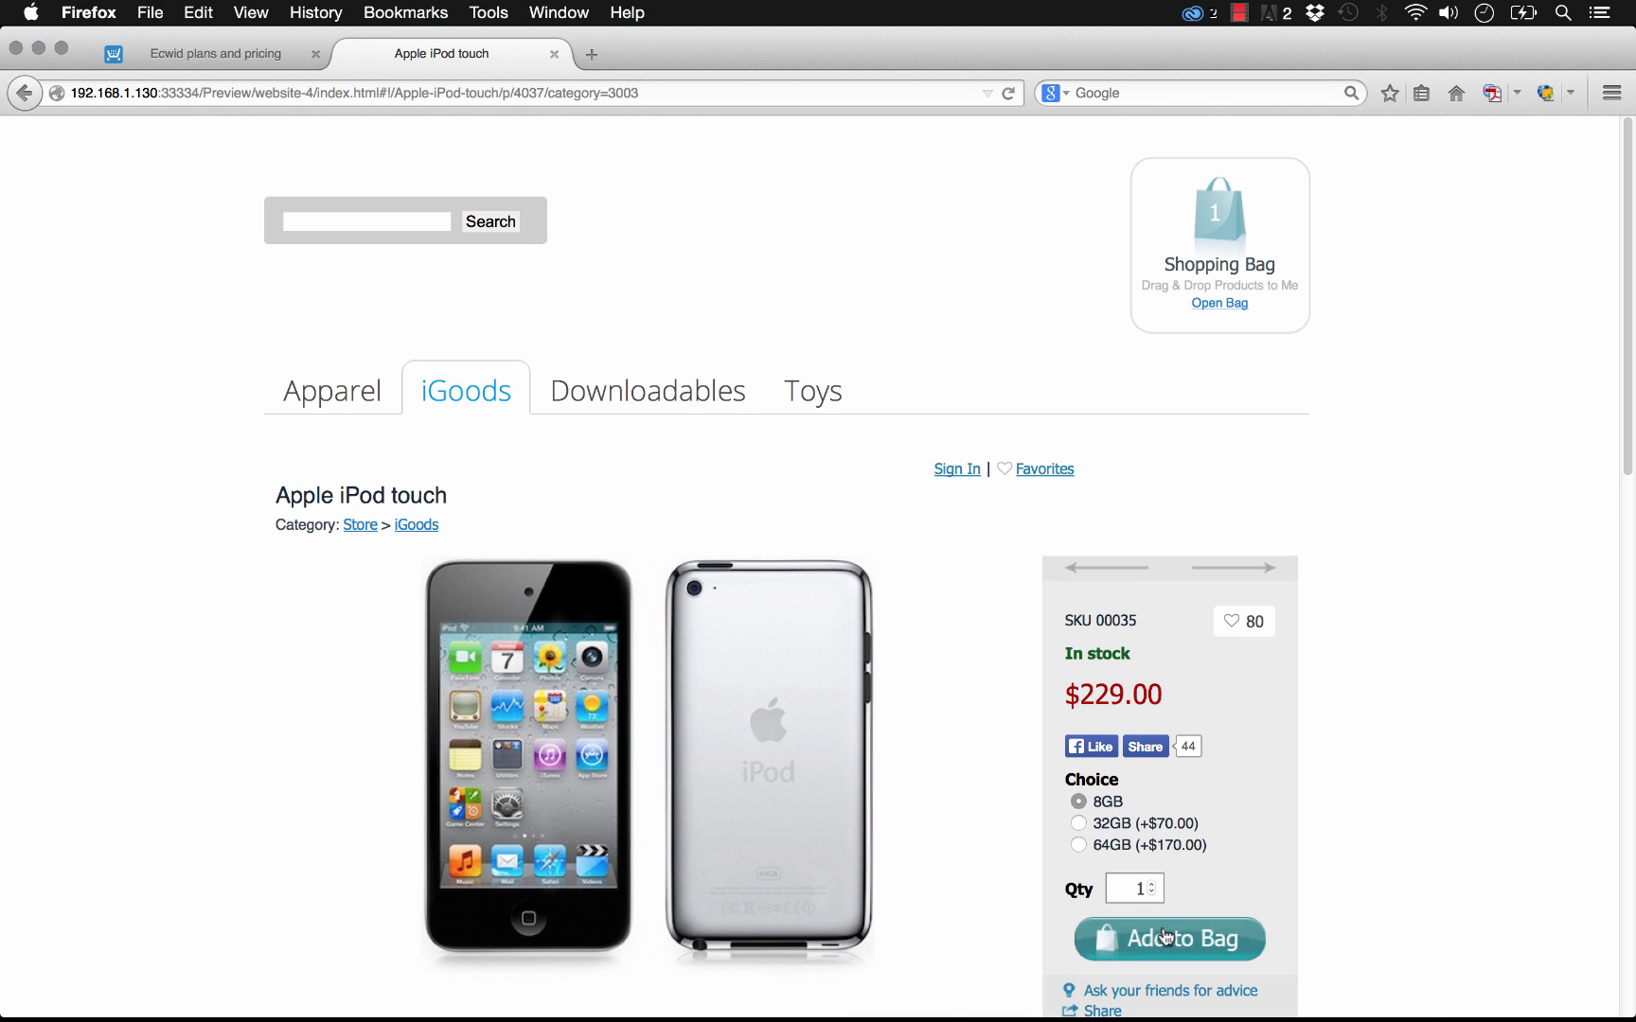
click(1162, 938)
View the Classic Video Table Tennis Kit under Science Toys in the Toys category and return to the previous page
click(810, 398)
click(814, 698)
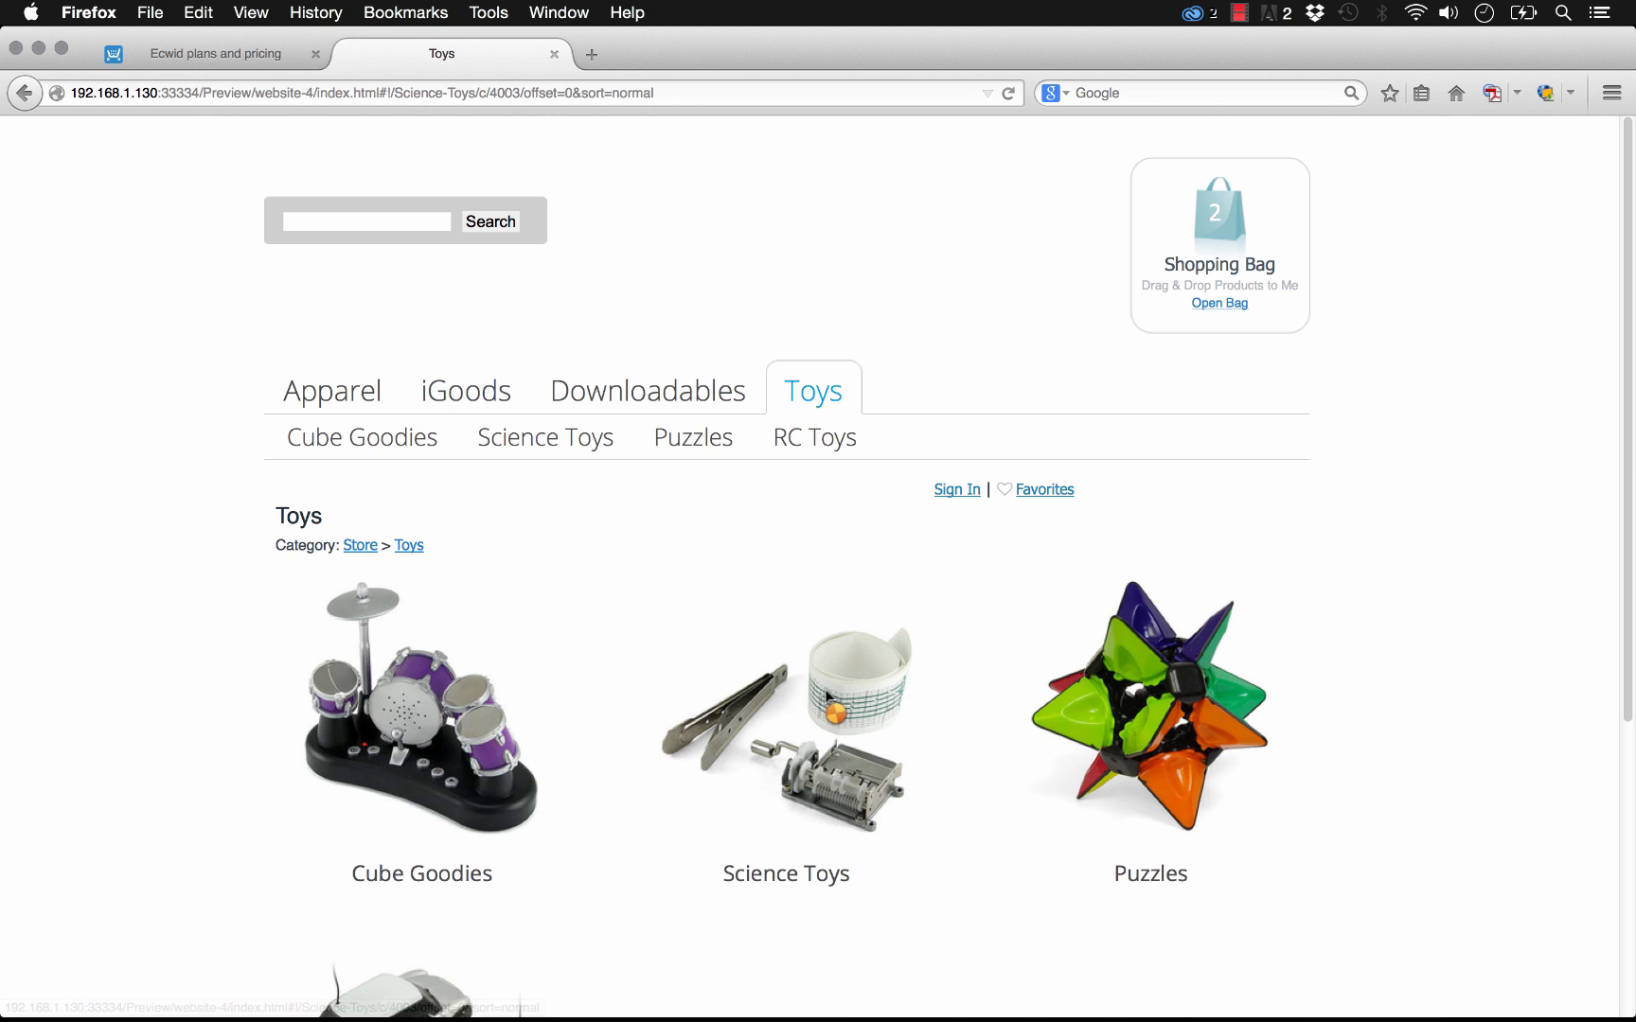
click(1163, 882)
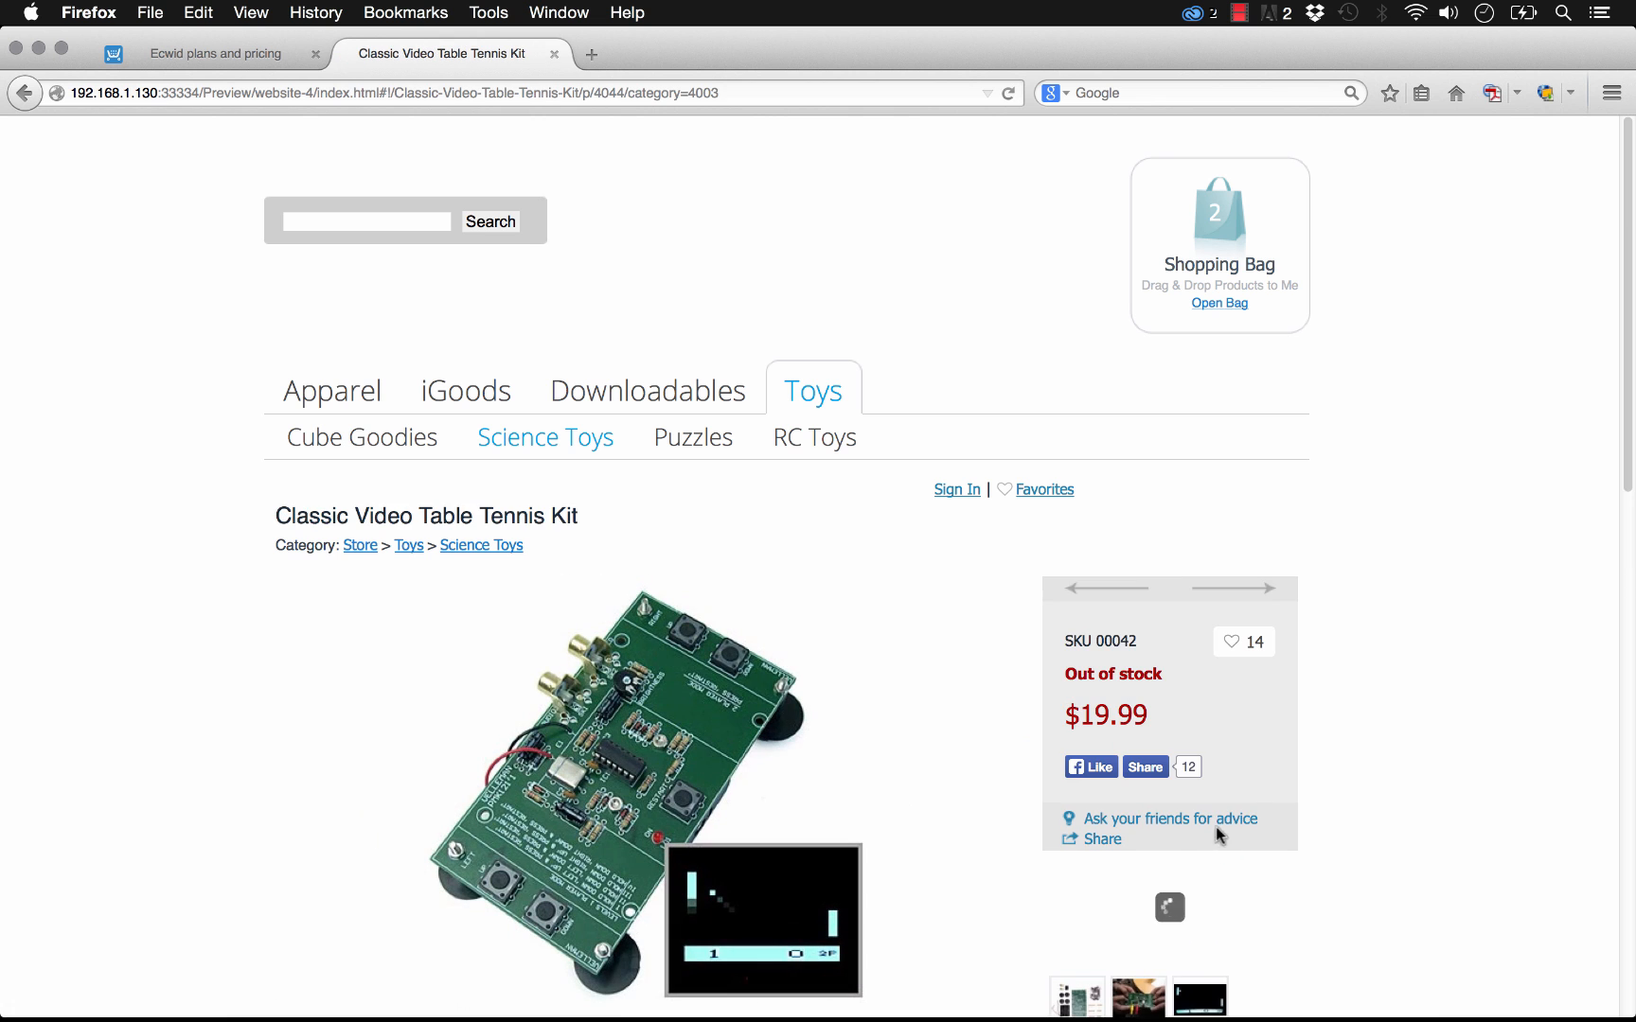
scroll(1176, 889, down, 5)
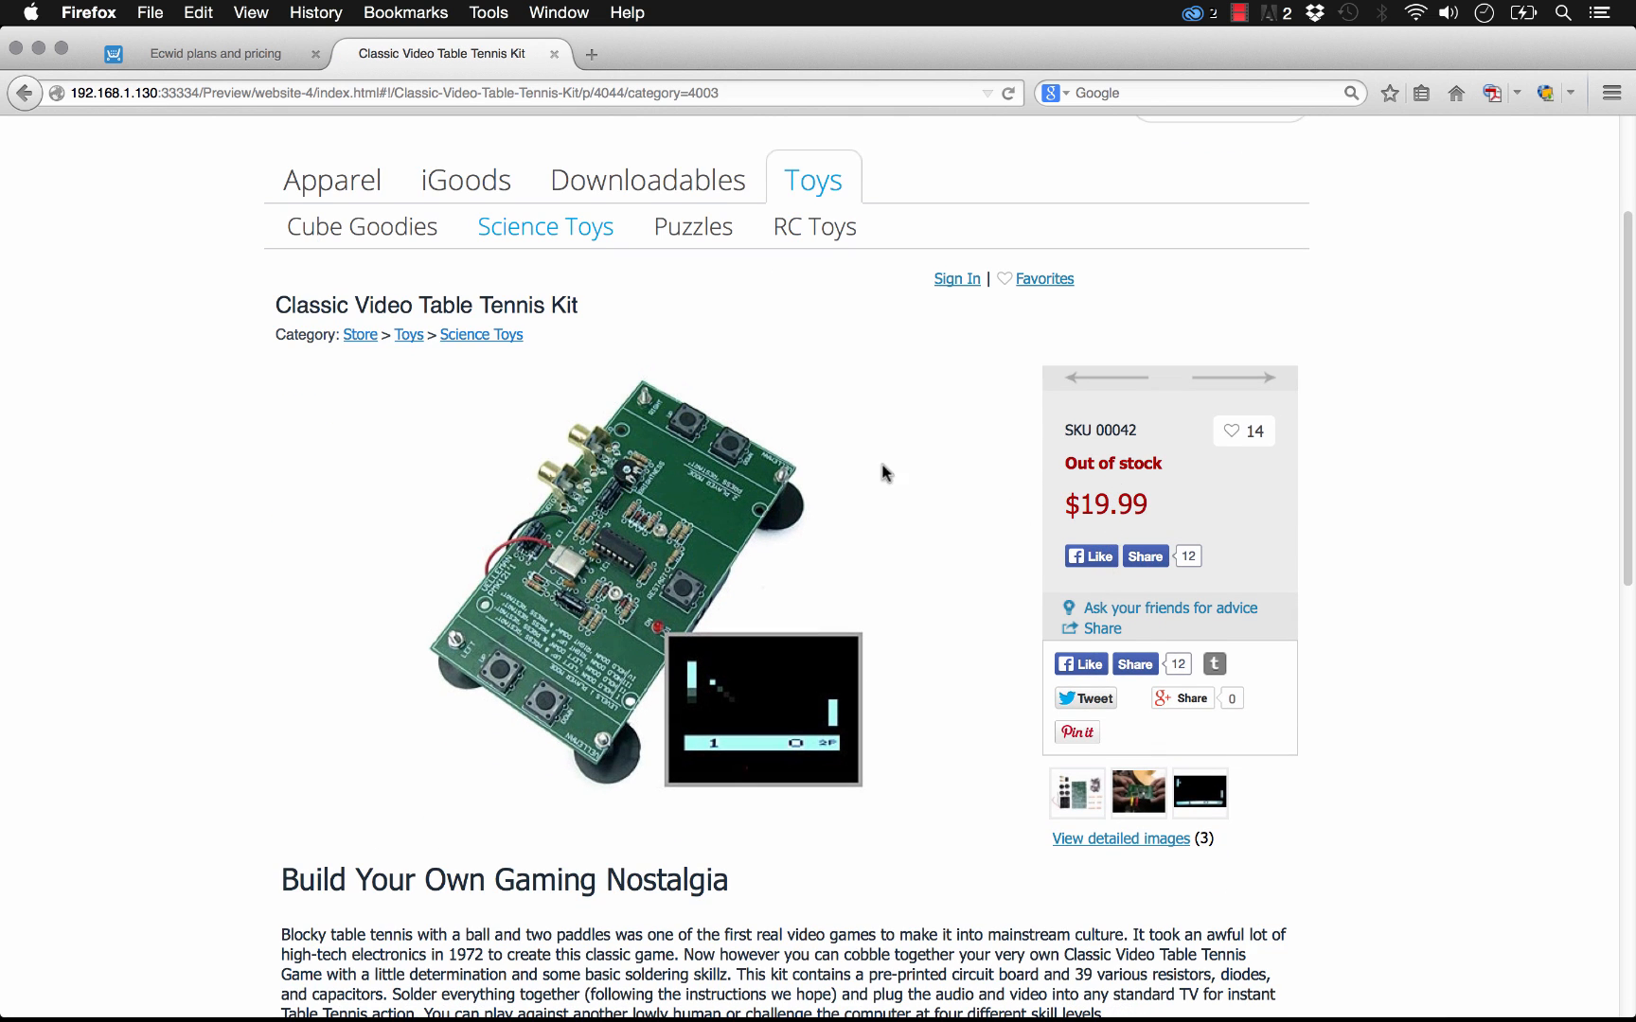
scroll(956, 498, up, 1)
click(25, 93)
Add the Thumb-Size R/C Mini Cooper from the RC Toys subcategory to the shopping bag
click(797, 445)
click(1179, 738)
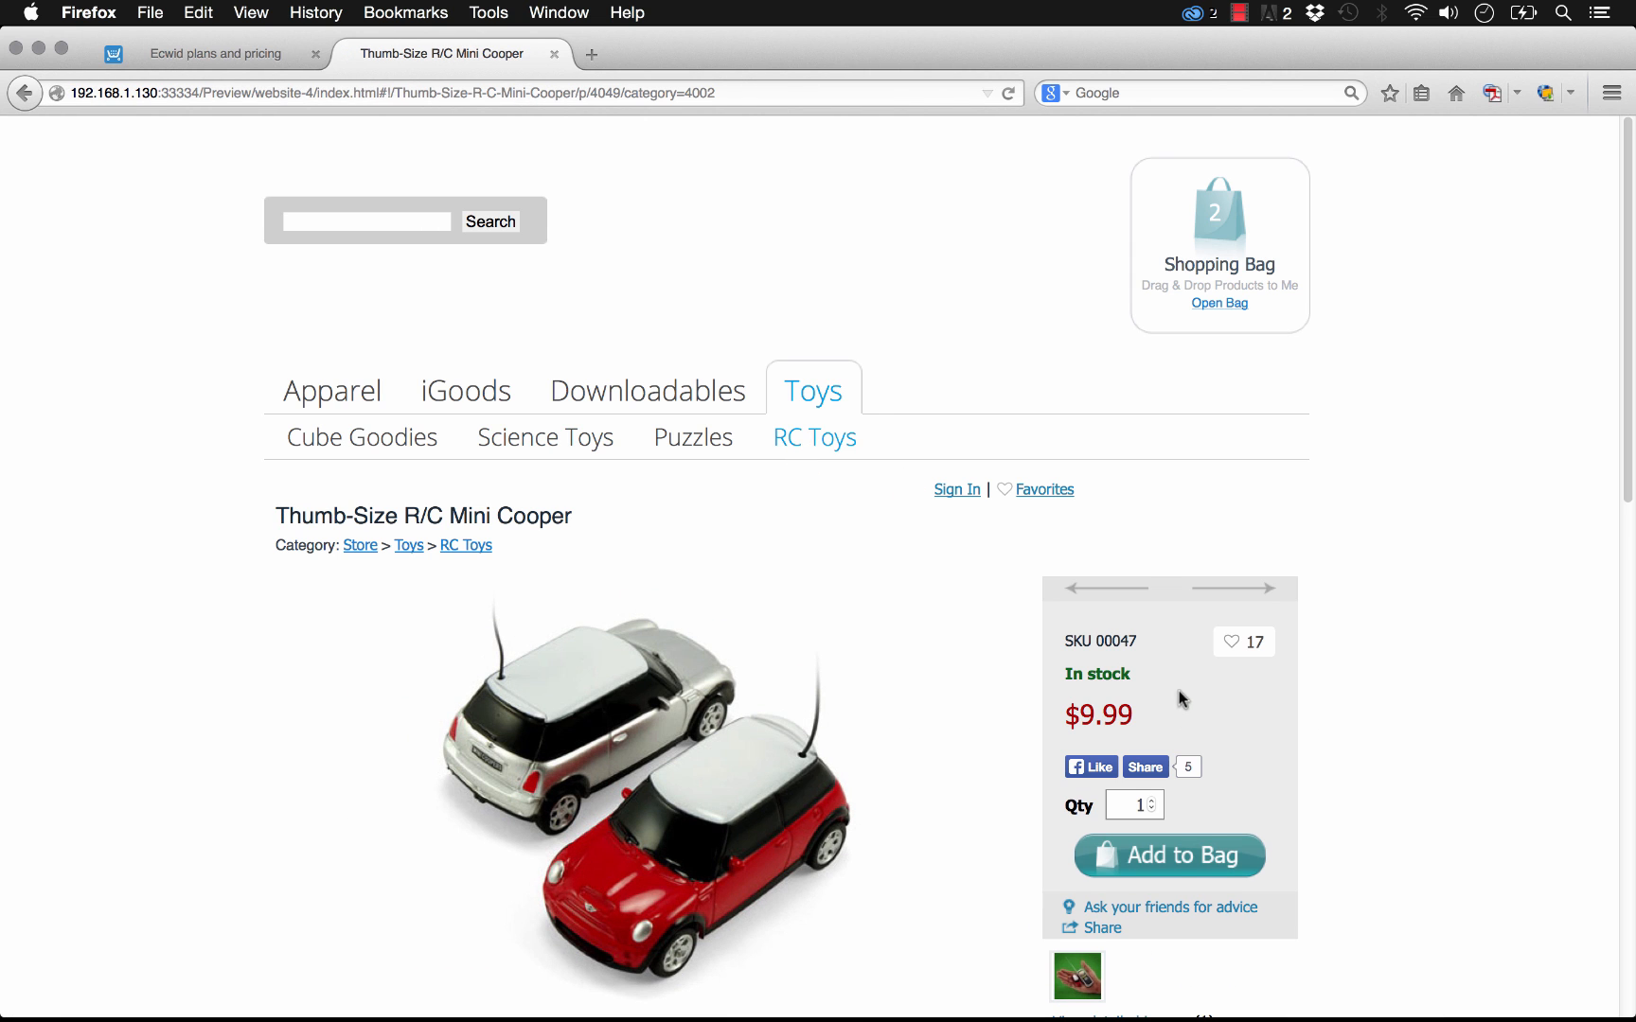
click(1183, 857)
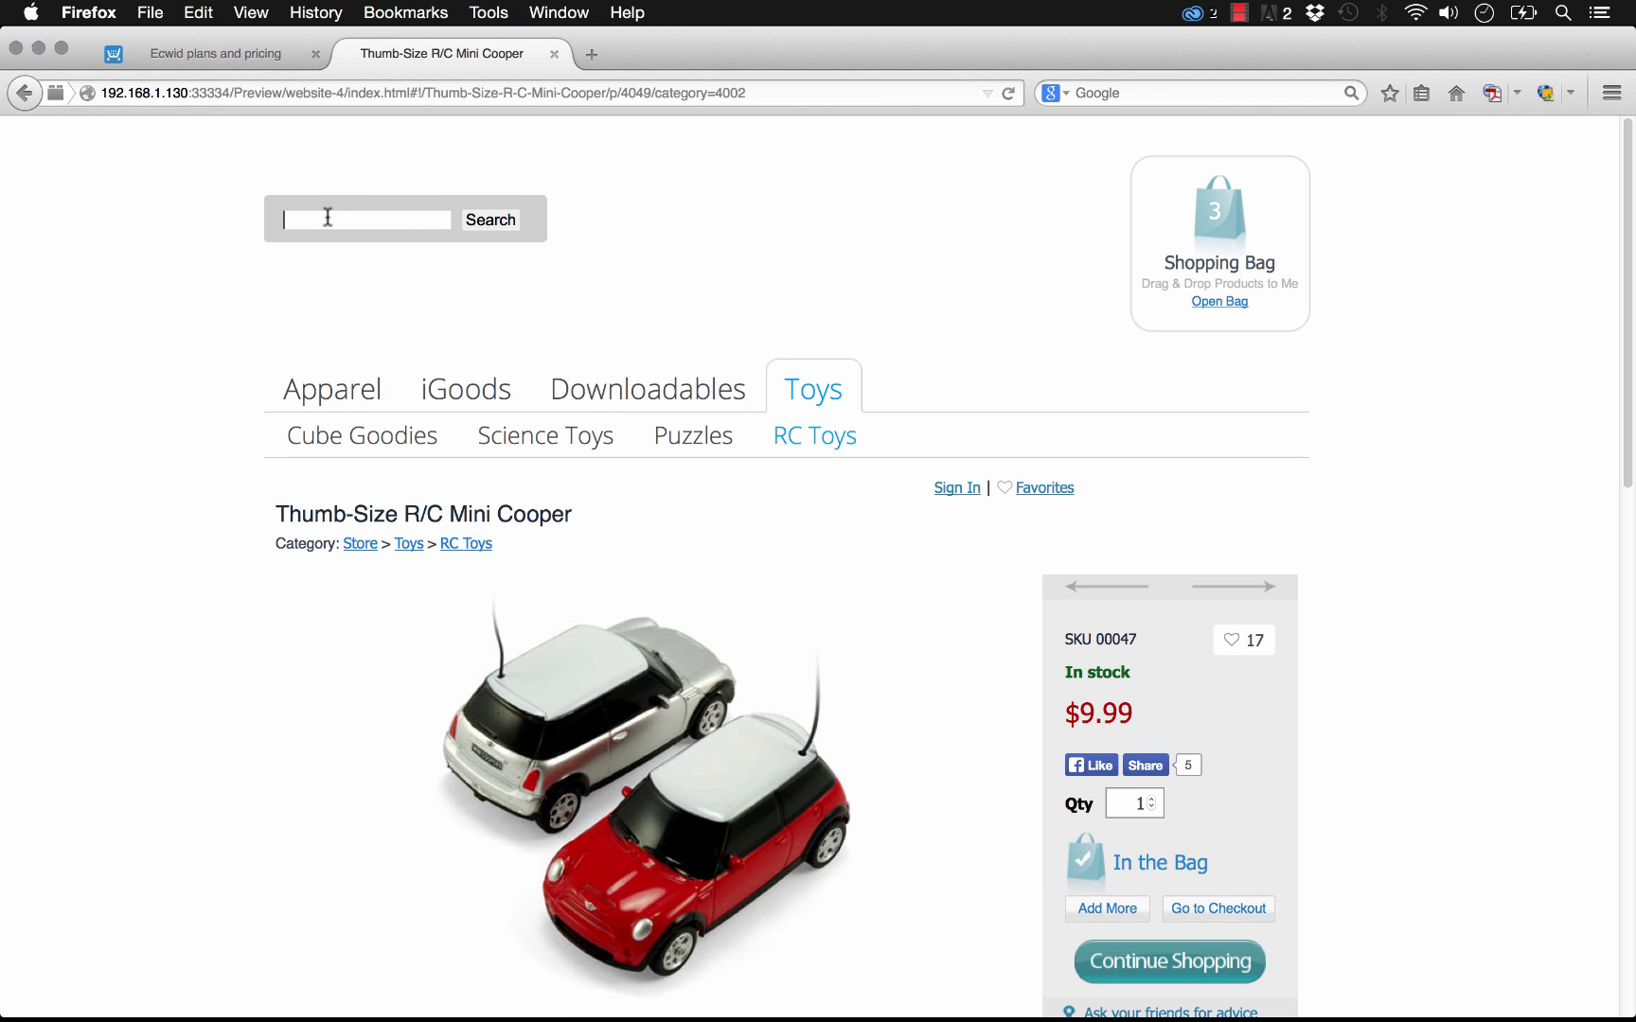
Search the store for "iphone" and open the Apple iPhone 5 product page
text(iphone)
key(Return)
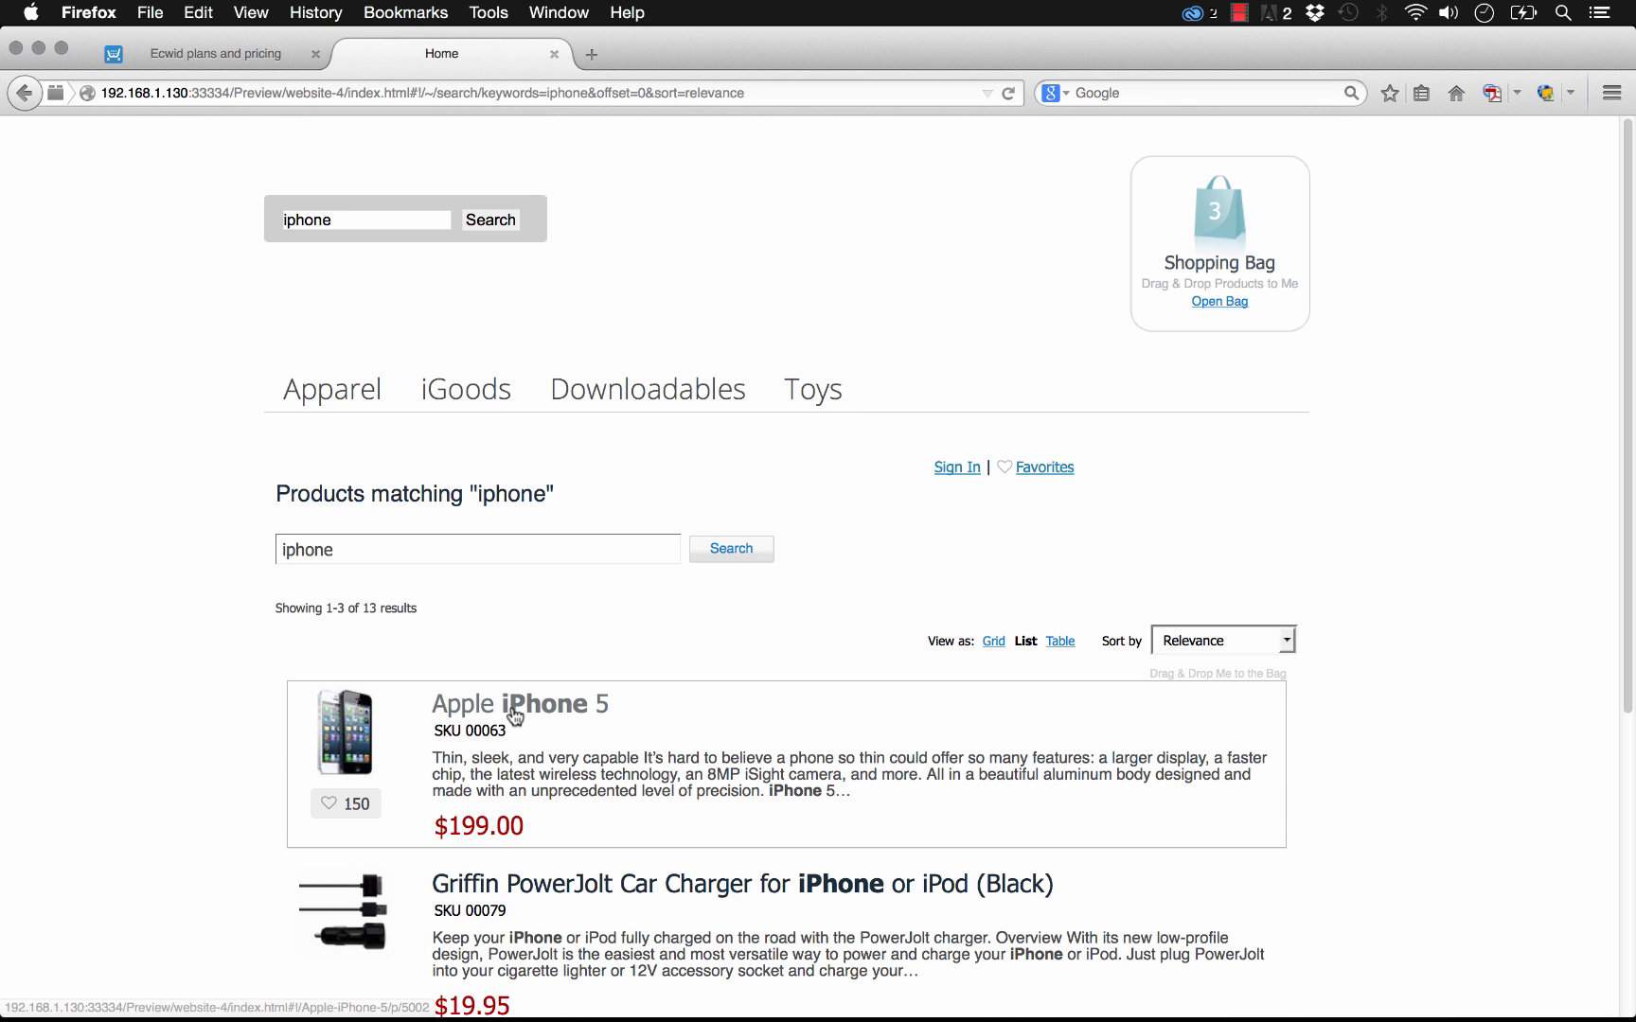
click(514, 715)
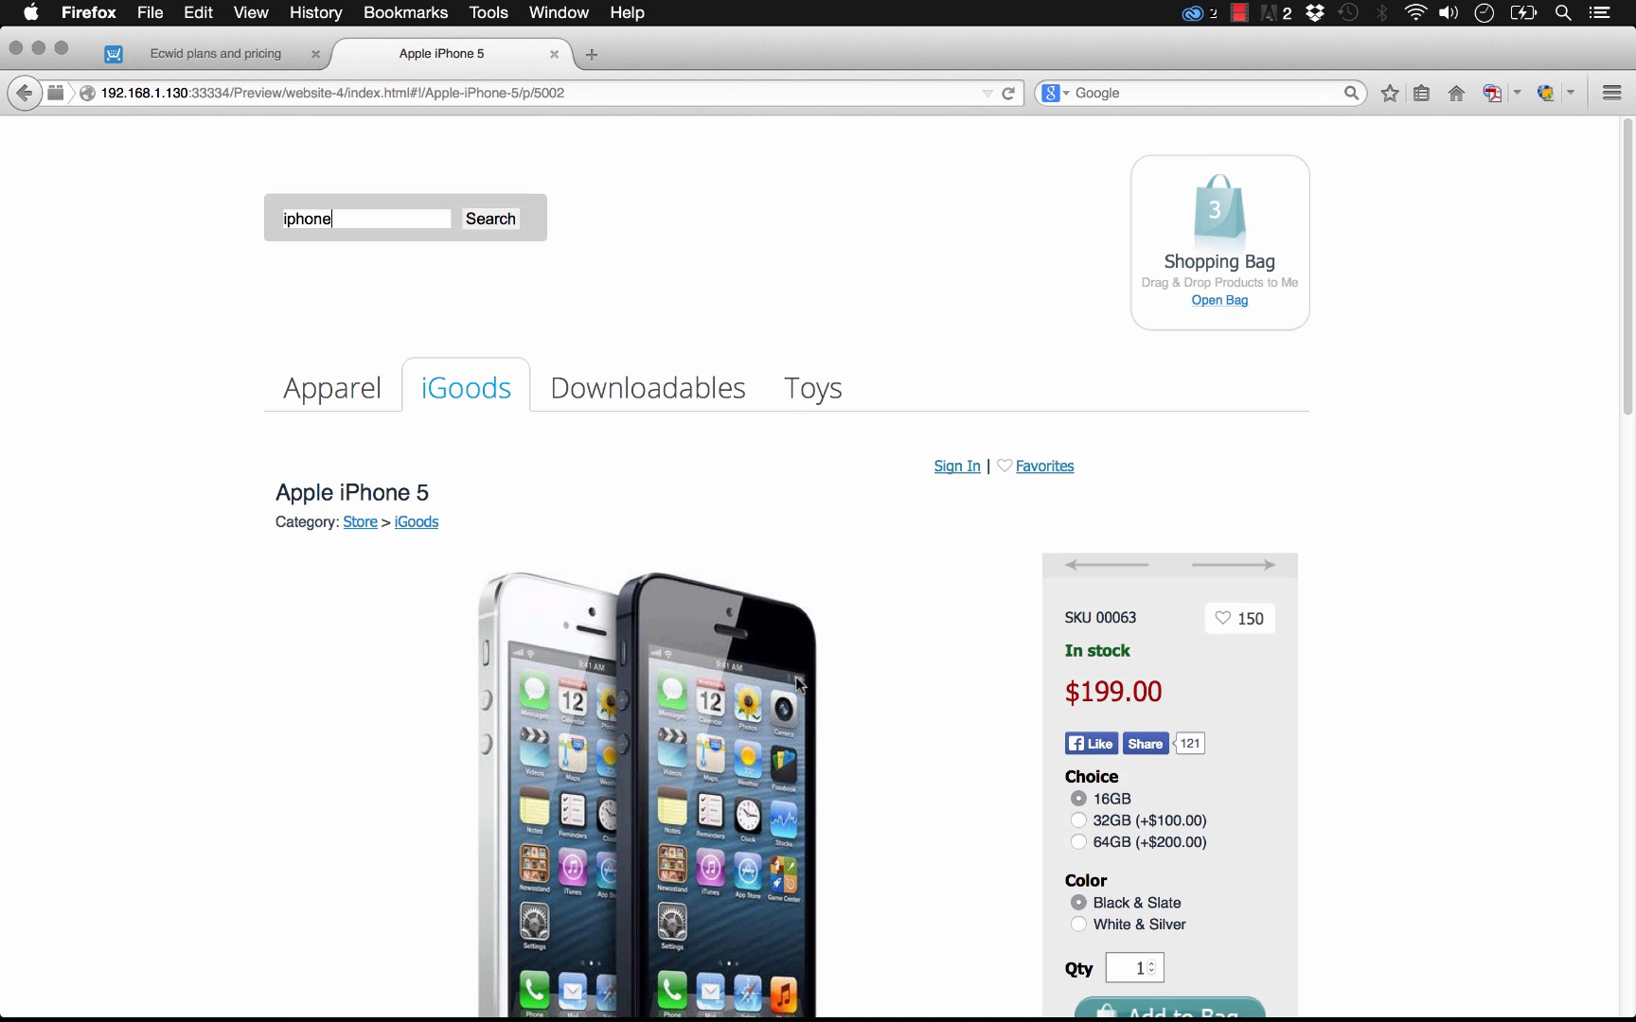
Select the 64GB option for the Apple iPhone 5 and add it to the shopping bag
scroll(797, 683, down, 3)
click(1078, 652)
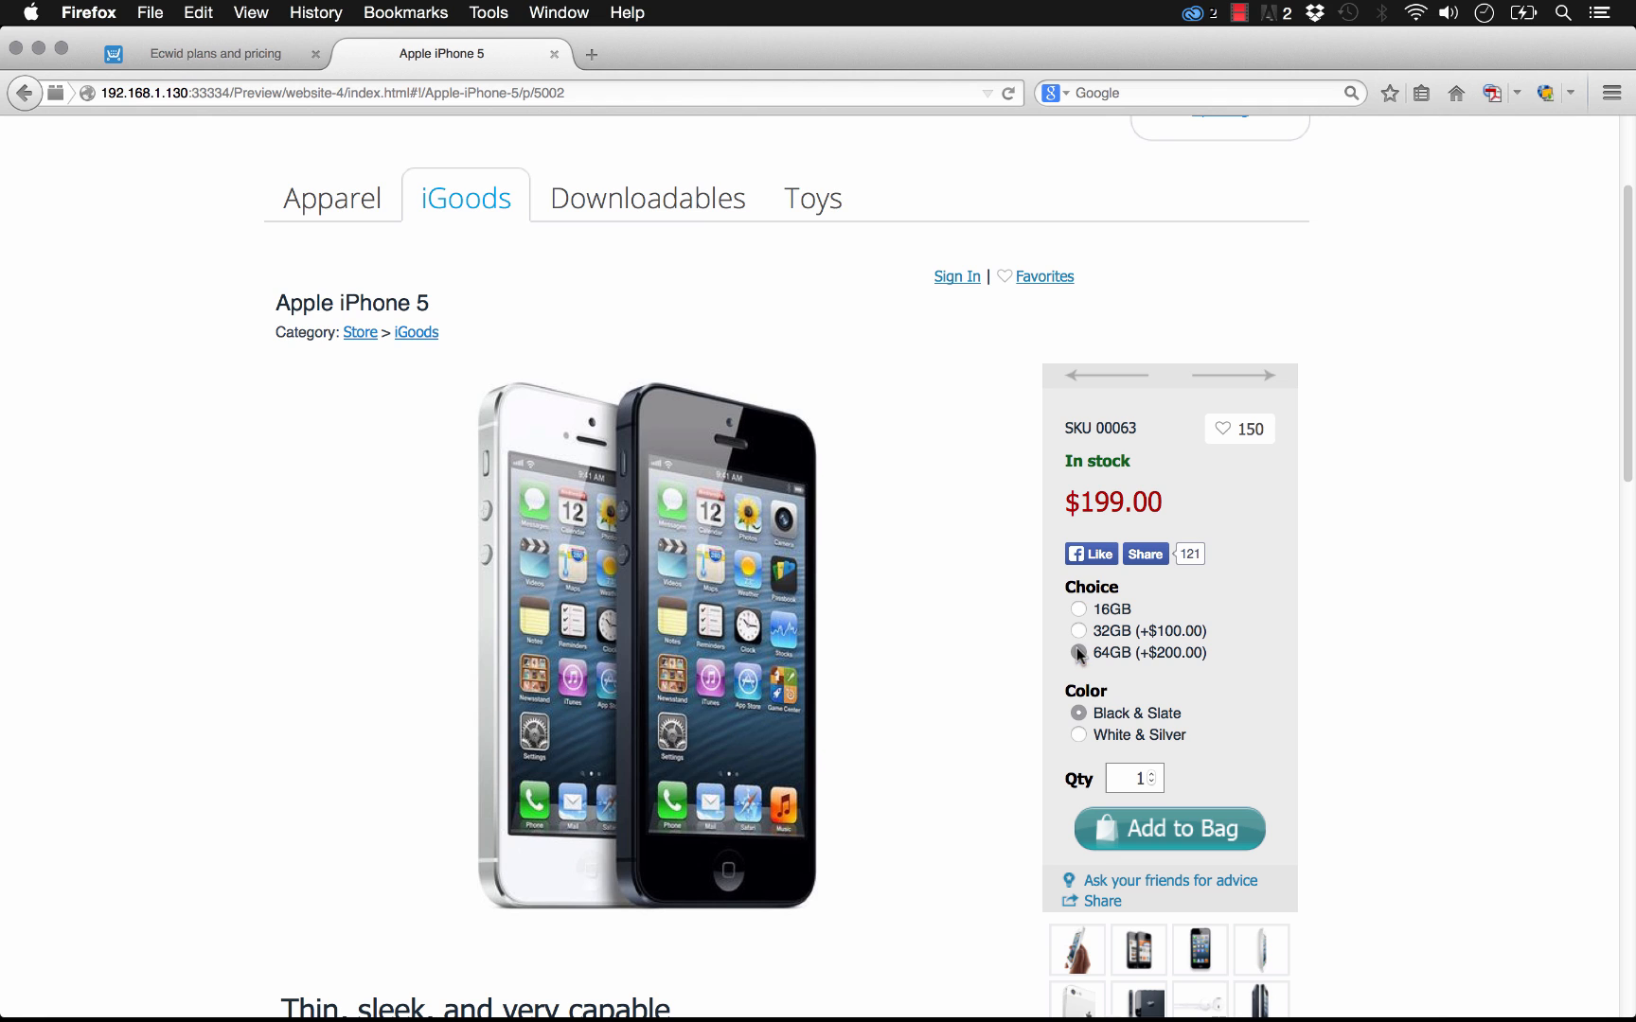
click(1223, 824)
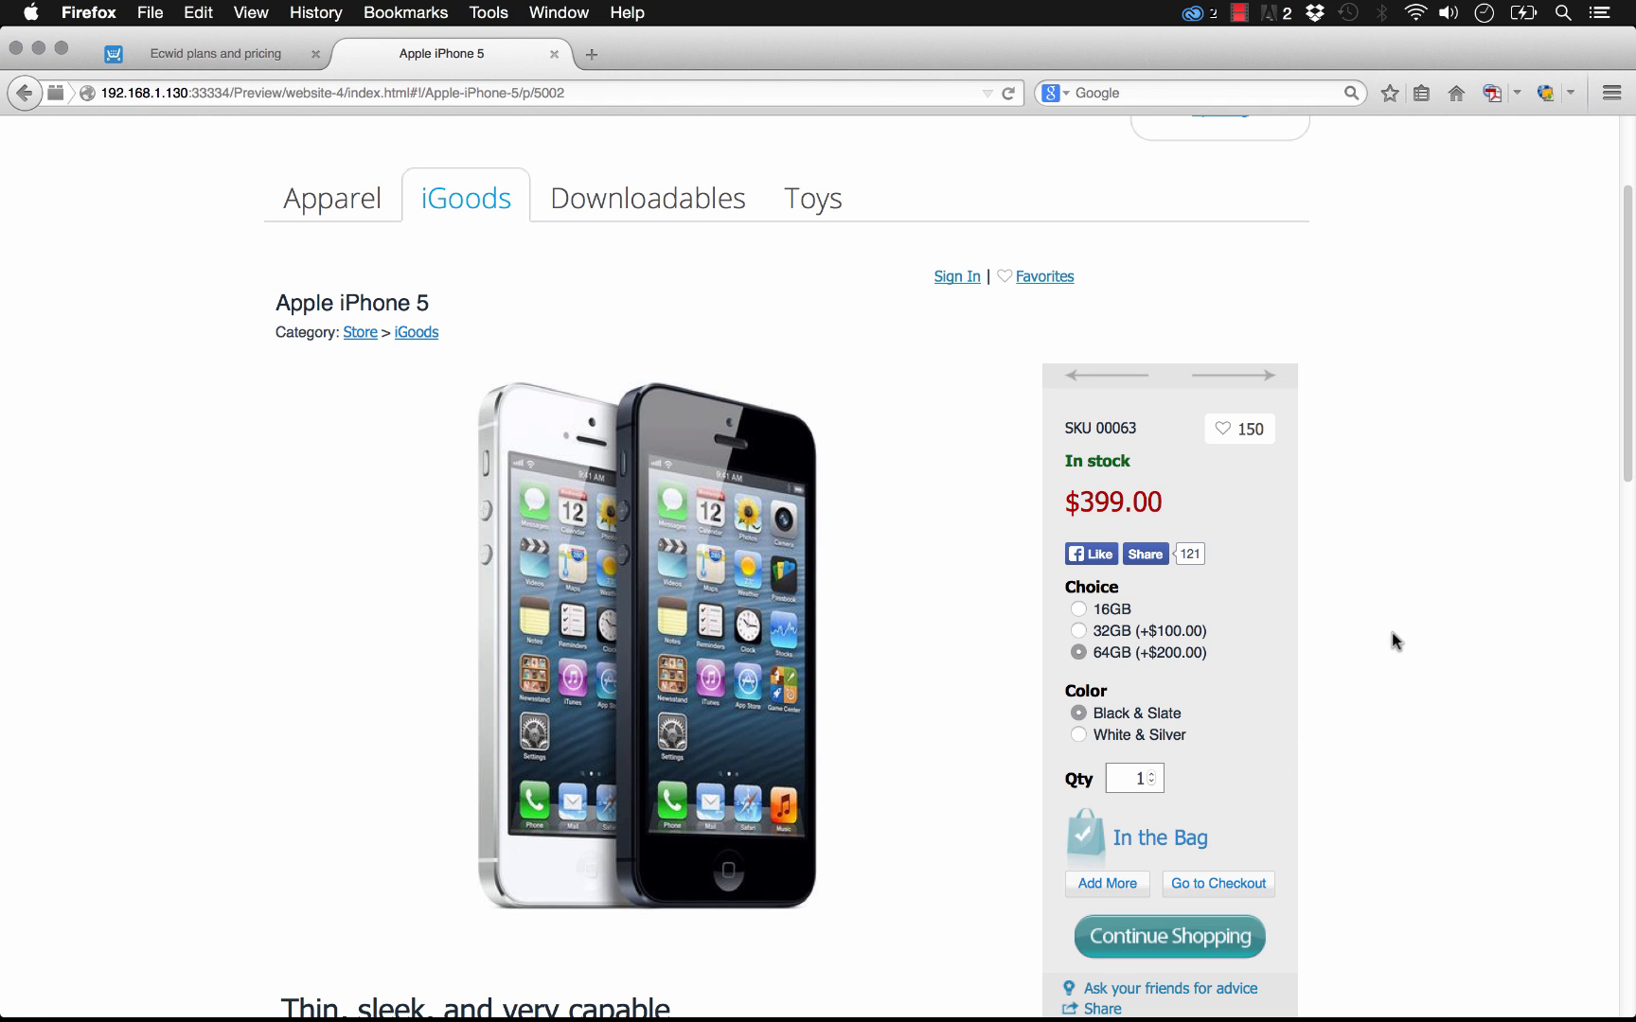
scroll(1397, 630, up, 3)
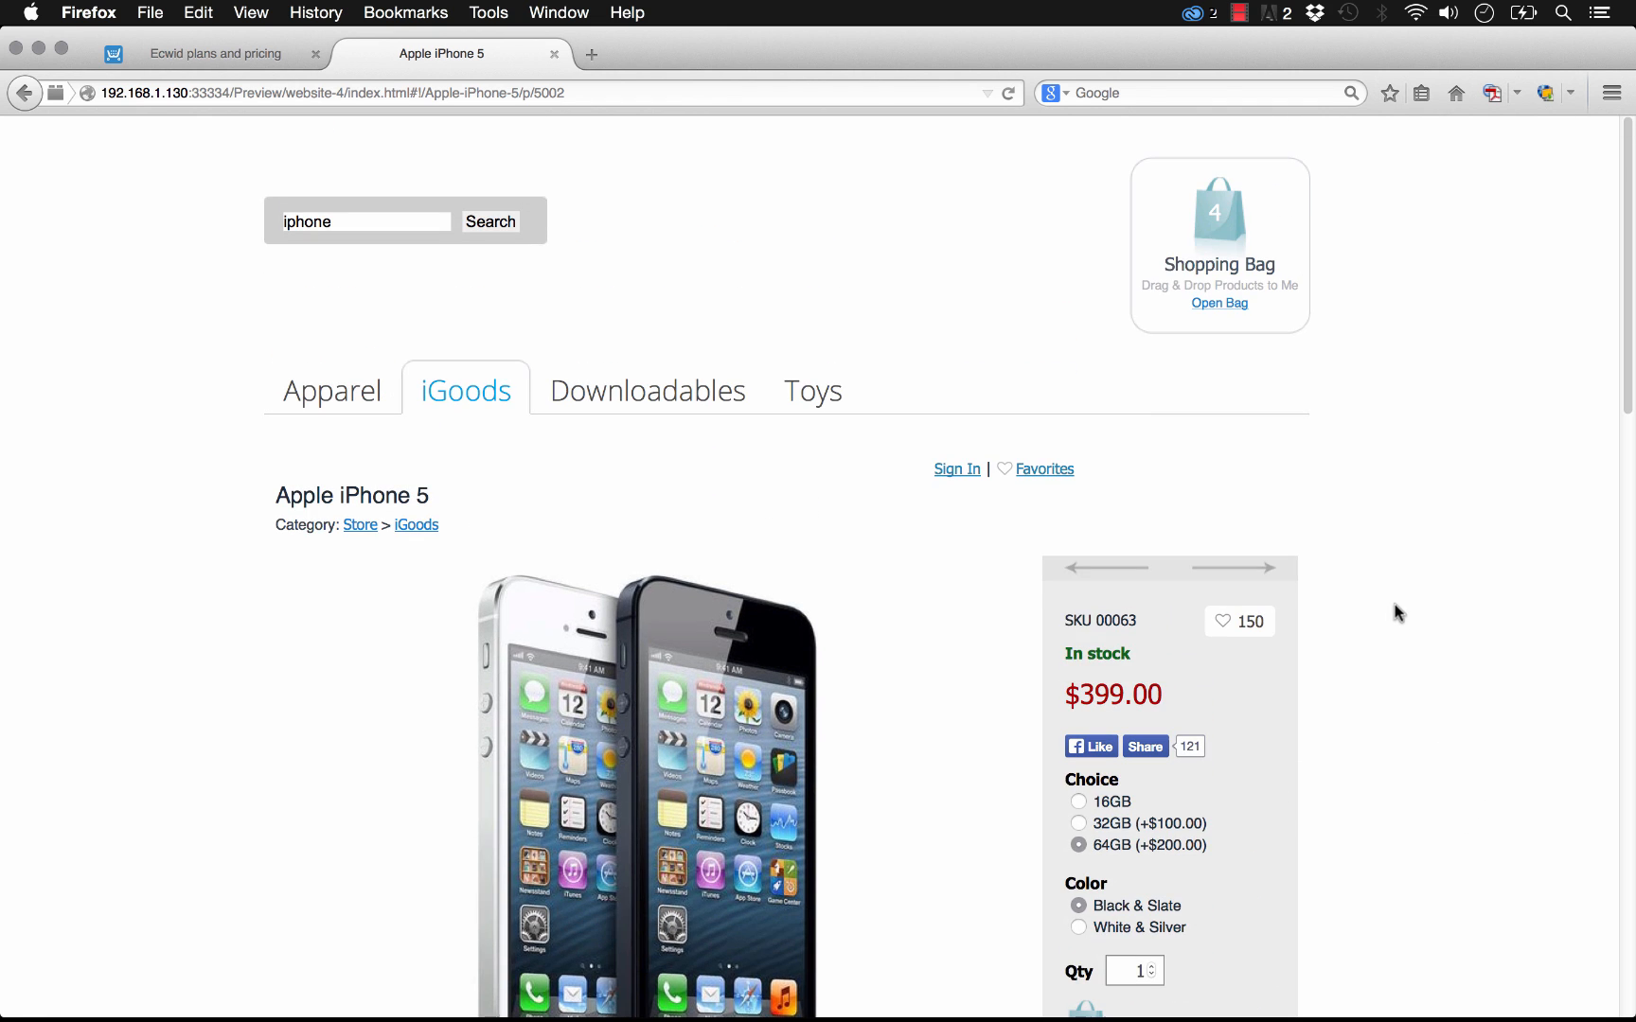
Open the shopping bag and review its items, quantities and order summary
click(1233, 232)
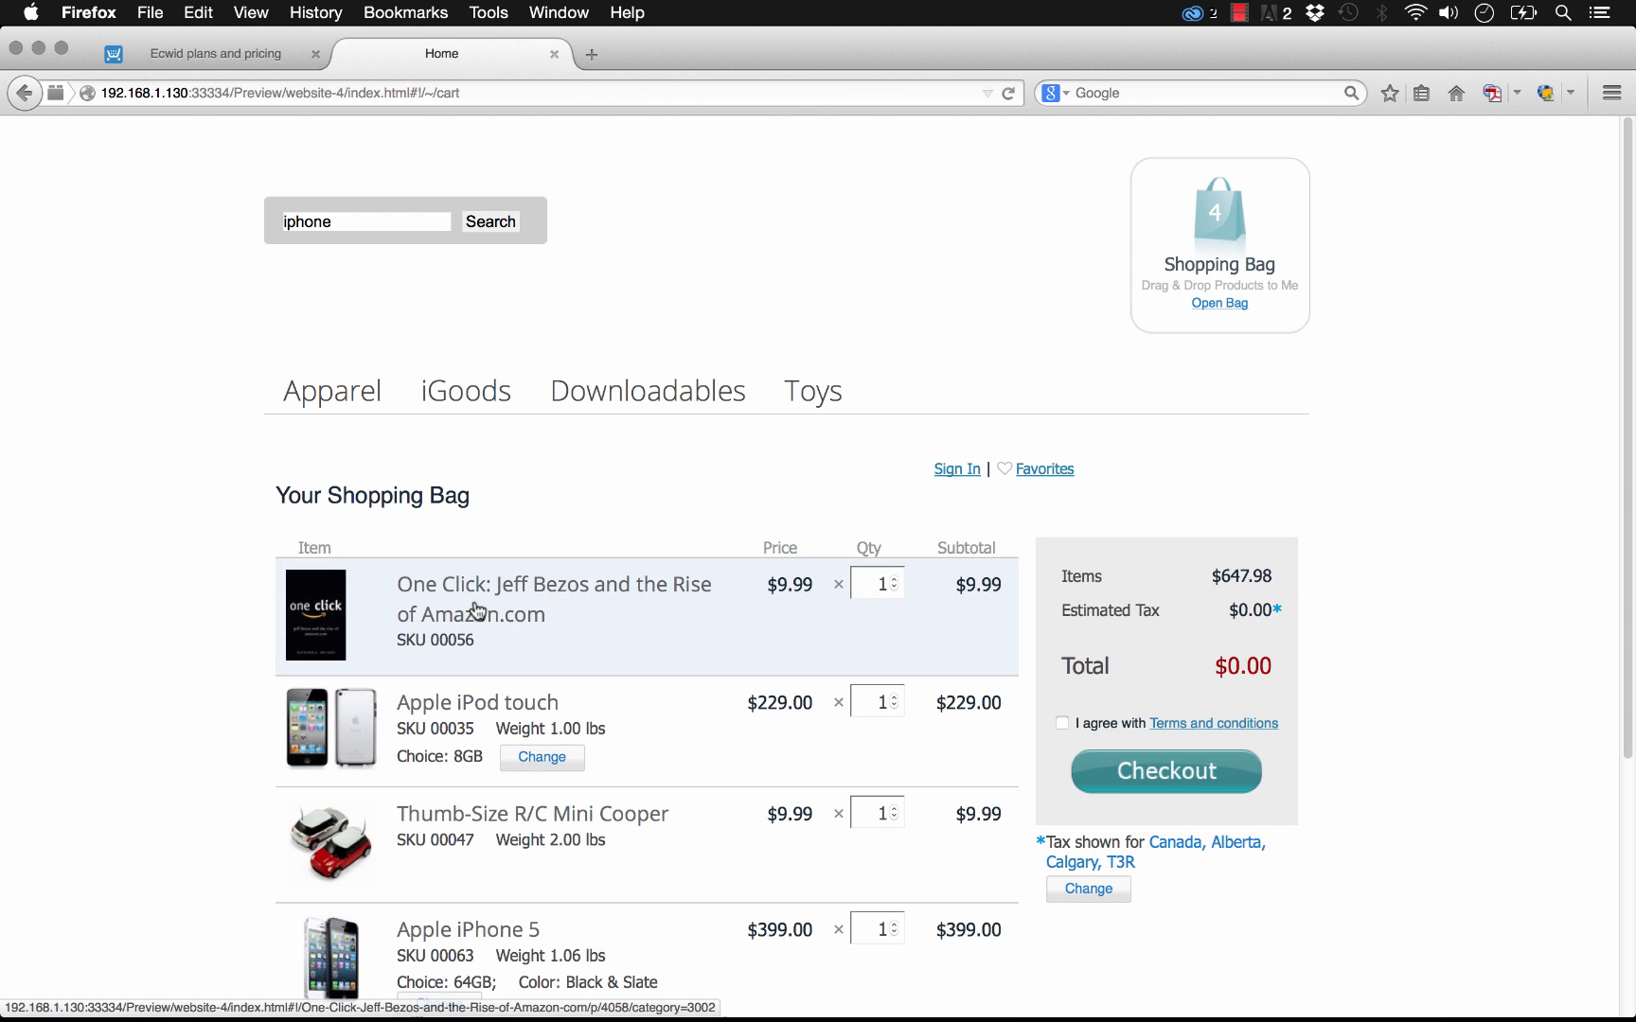
scroll(523, 496, down, 1)
scroll(521, 496, down, 1)
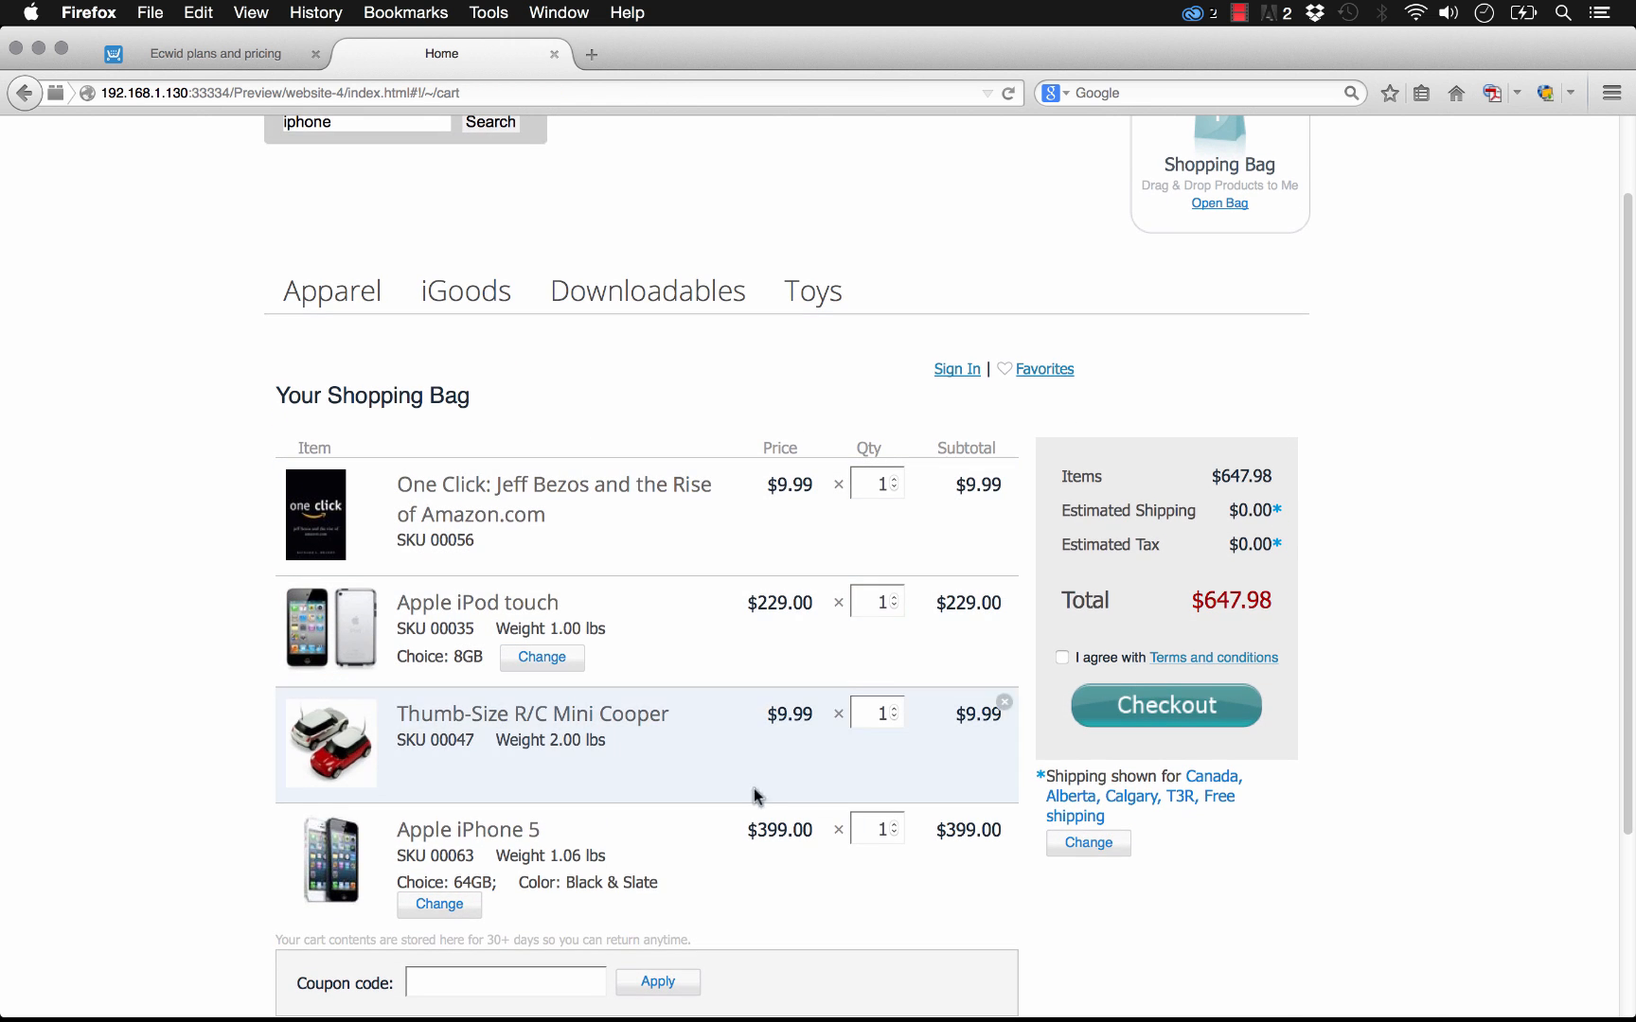
scroll(744, 904, down, 5)
scroll(1219, 793, up, 5)
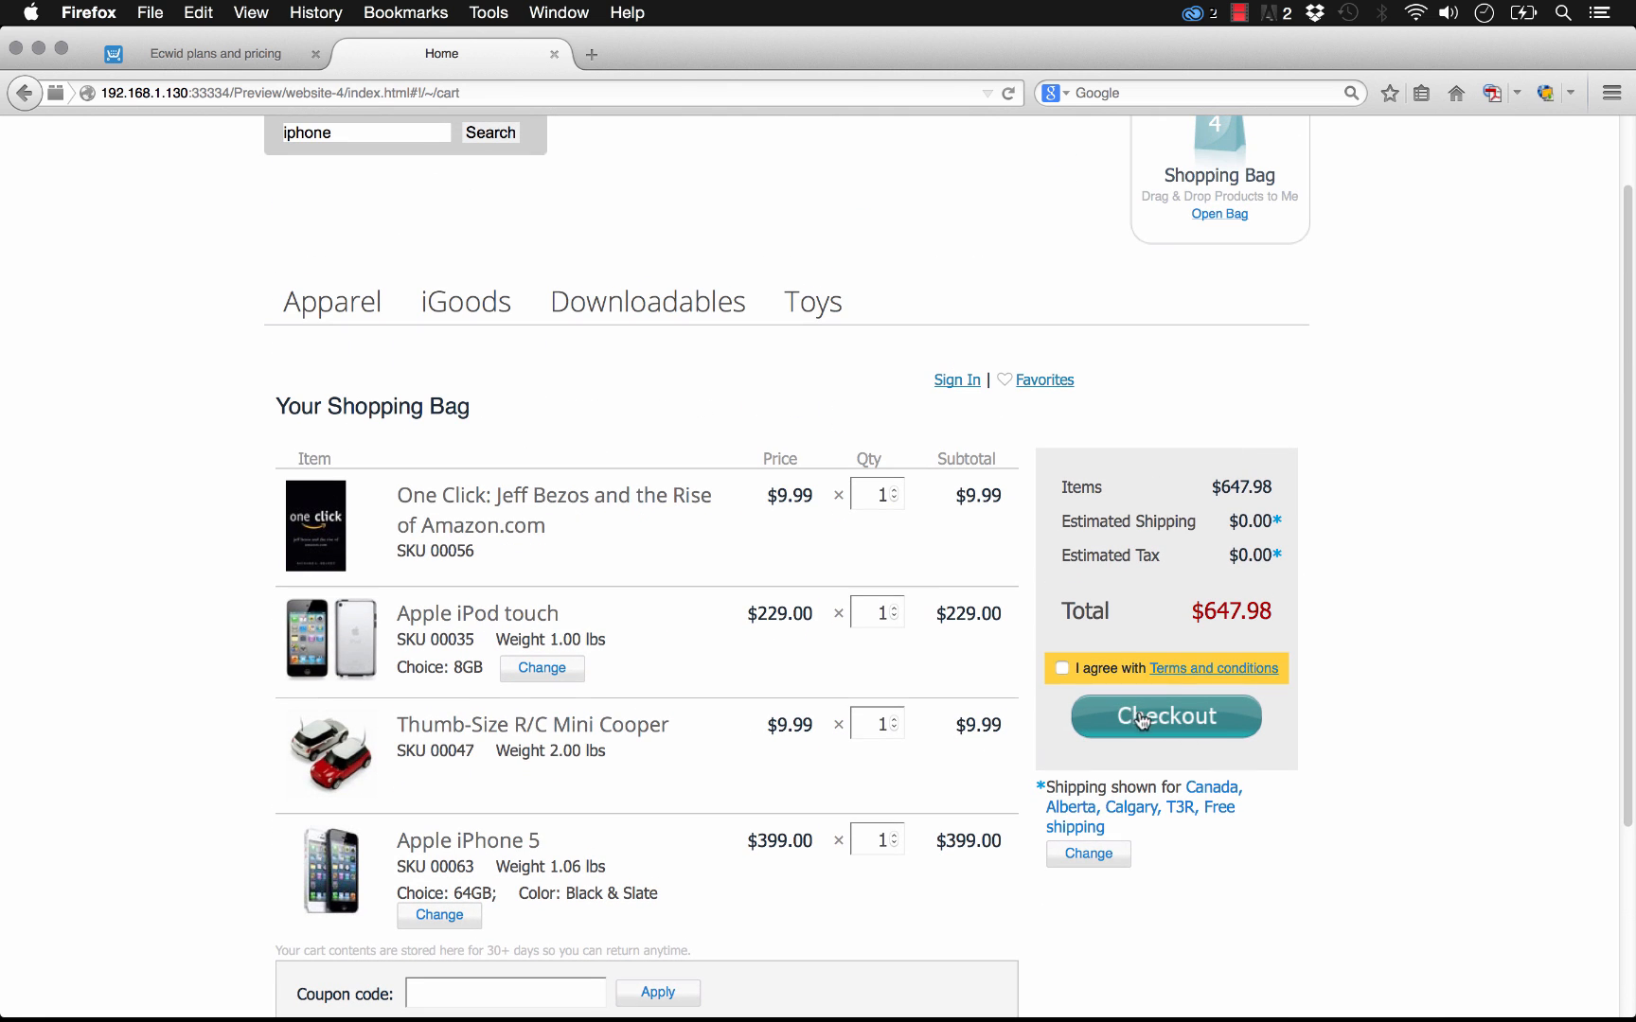
Agree to the terms and conditions, proceed to checkout and review the shipping details form and delivery methods
click(1062, 668)
click(1172, 720)
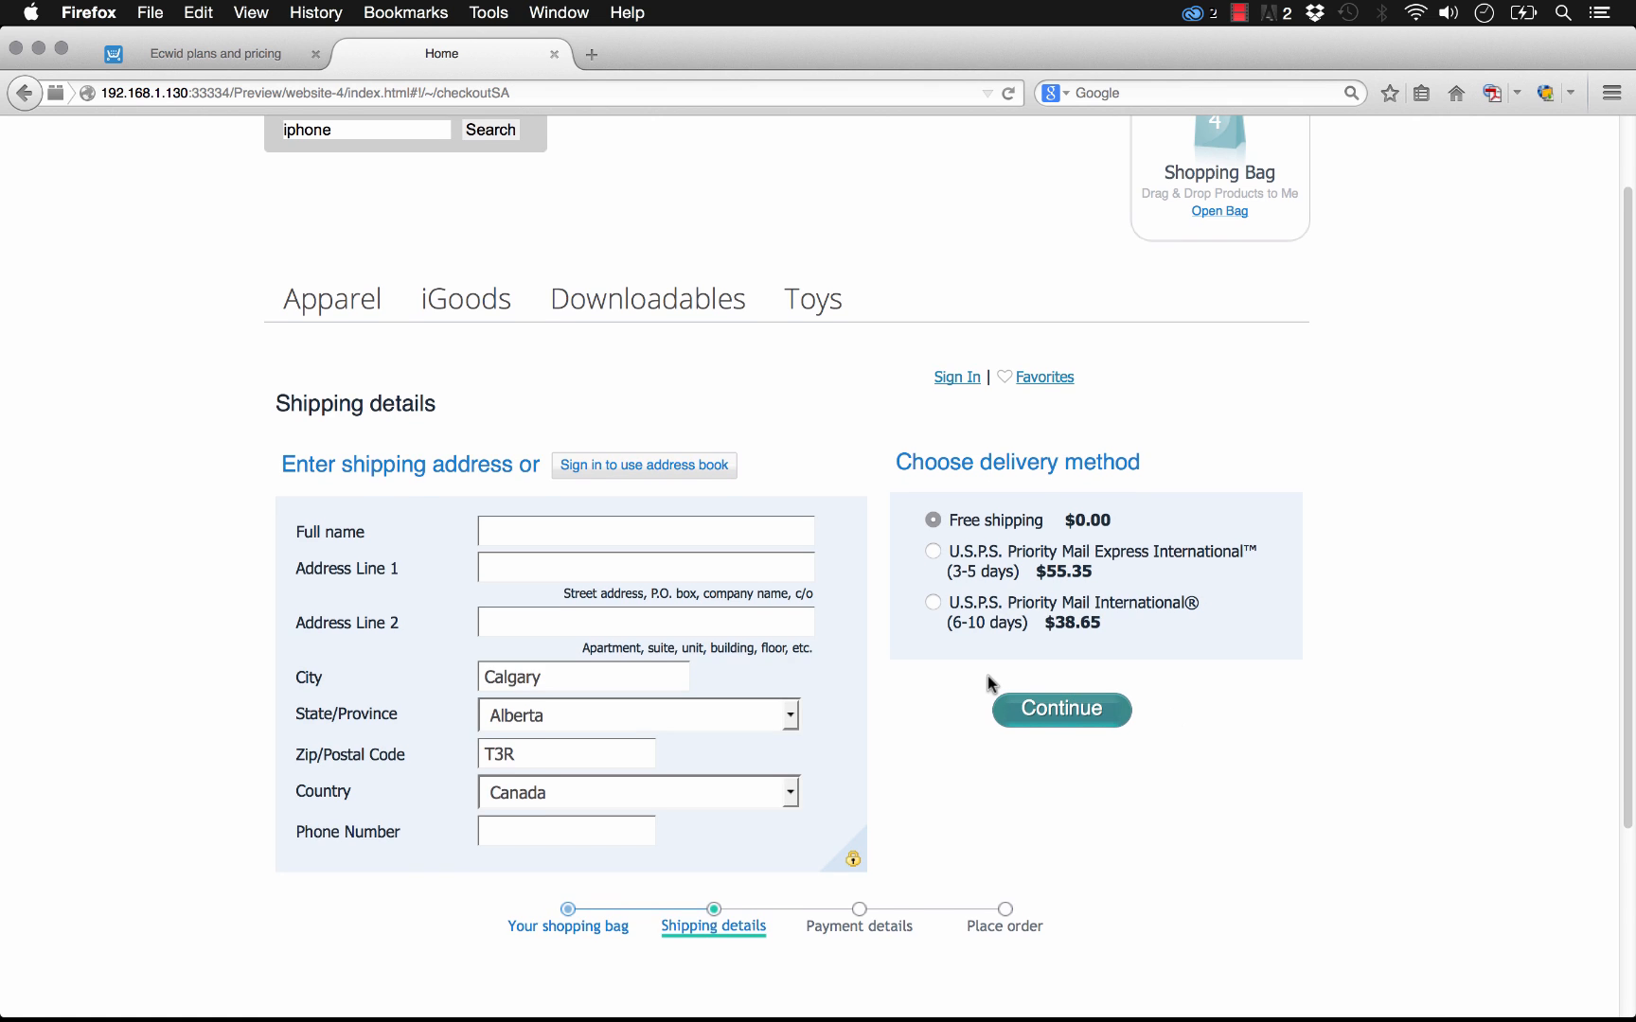
scroll(993, 672, down, 2)
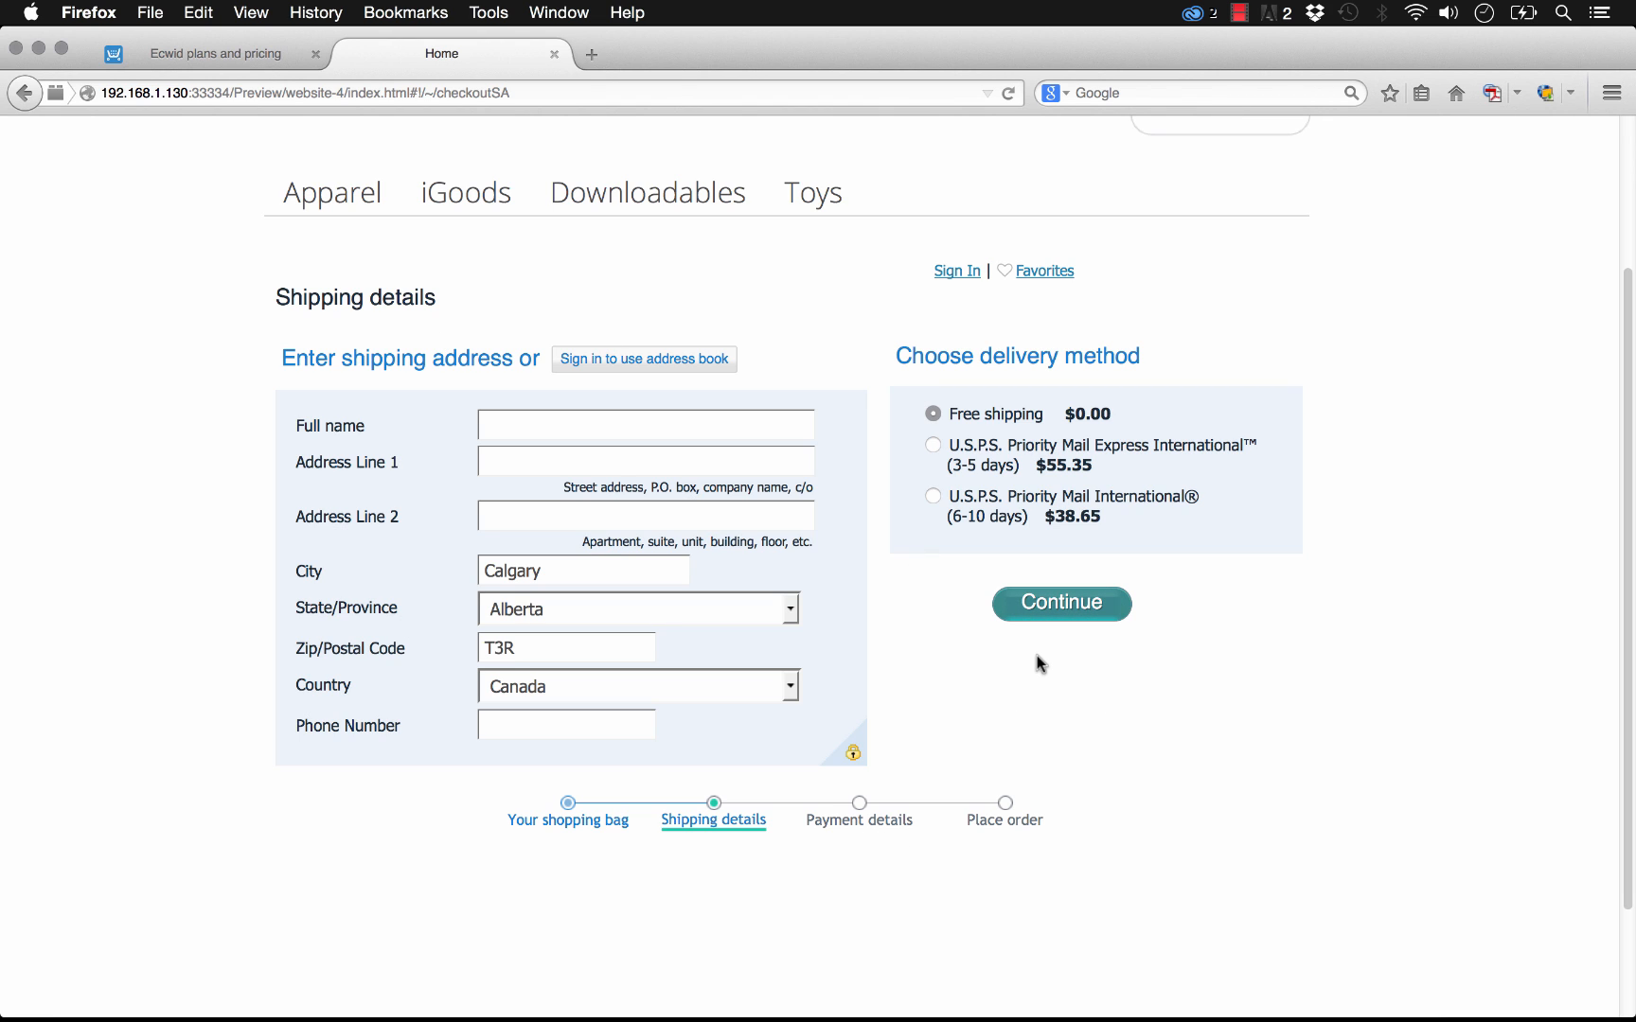
scroll(1325, 654, up, 4)
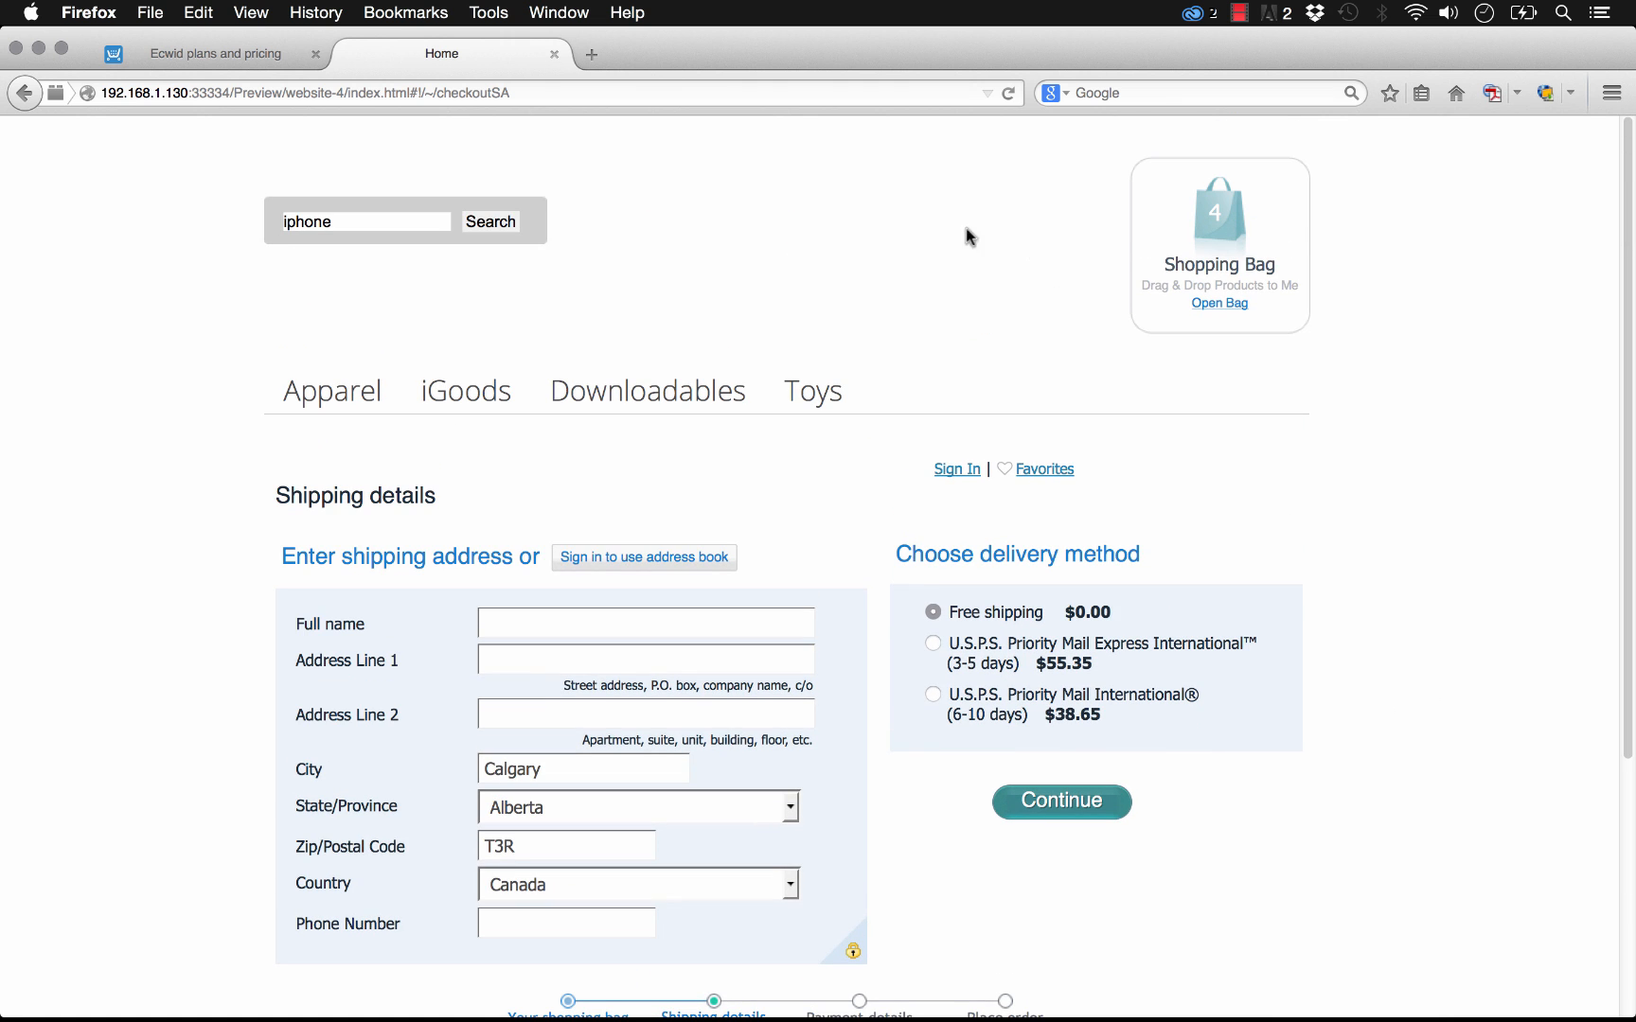
Open the Apparel category and look over its products and the Favorites feature
click(351, 392)
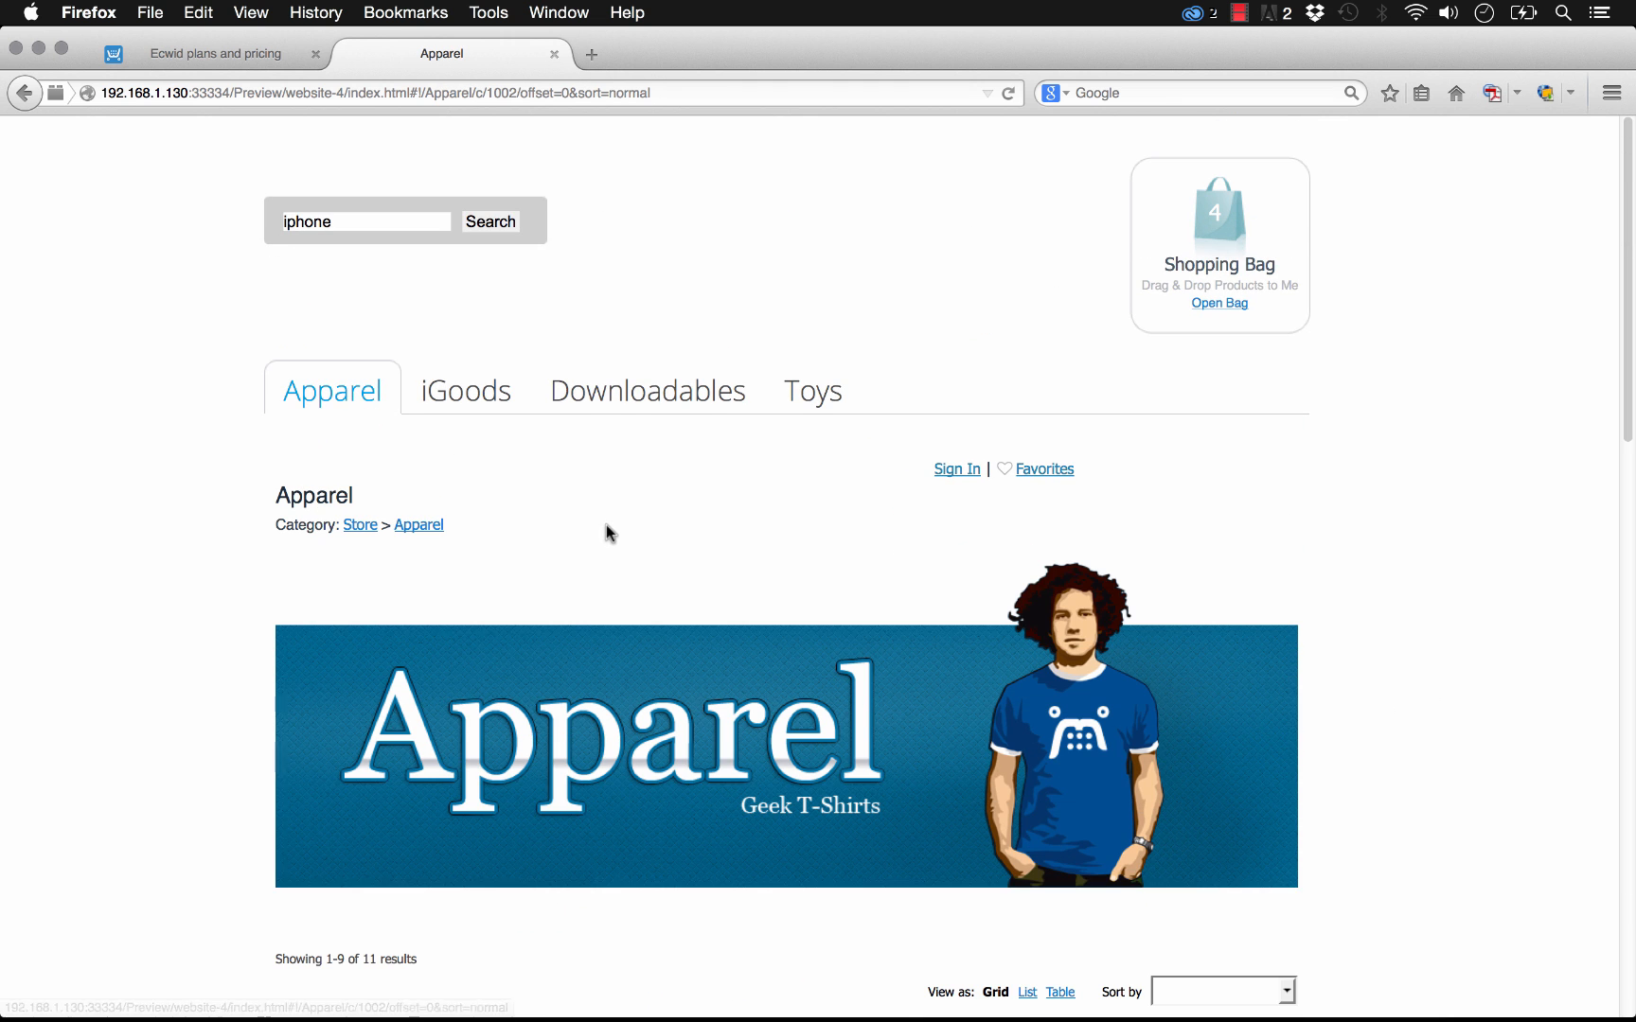
scroll(606, 532, down, 8)
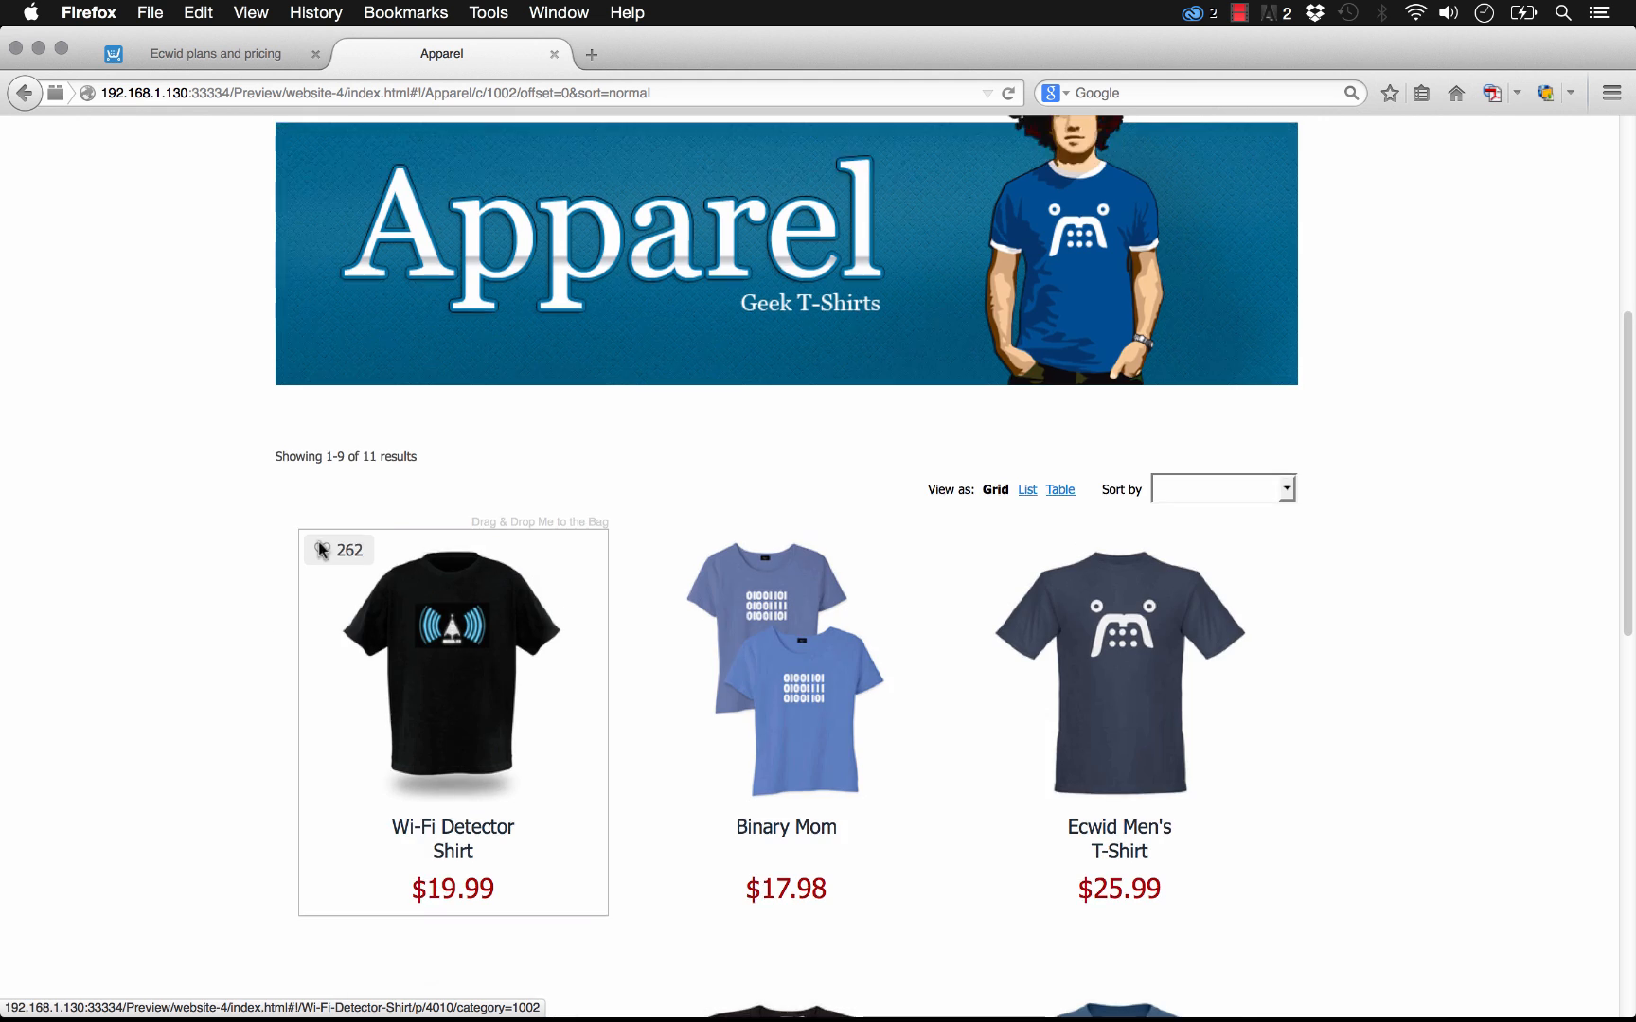
scroll(423, 536, up, 8)
scroll(1445, 644, up, 1)
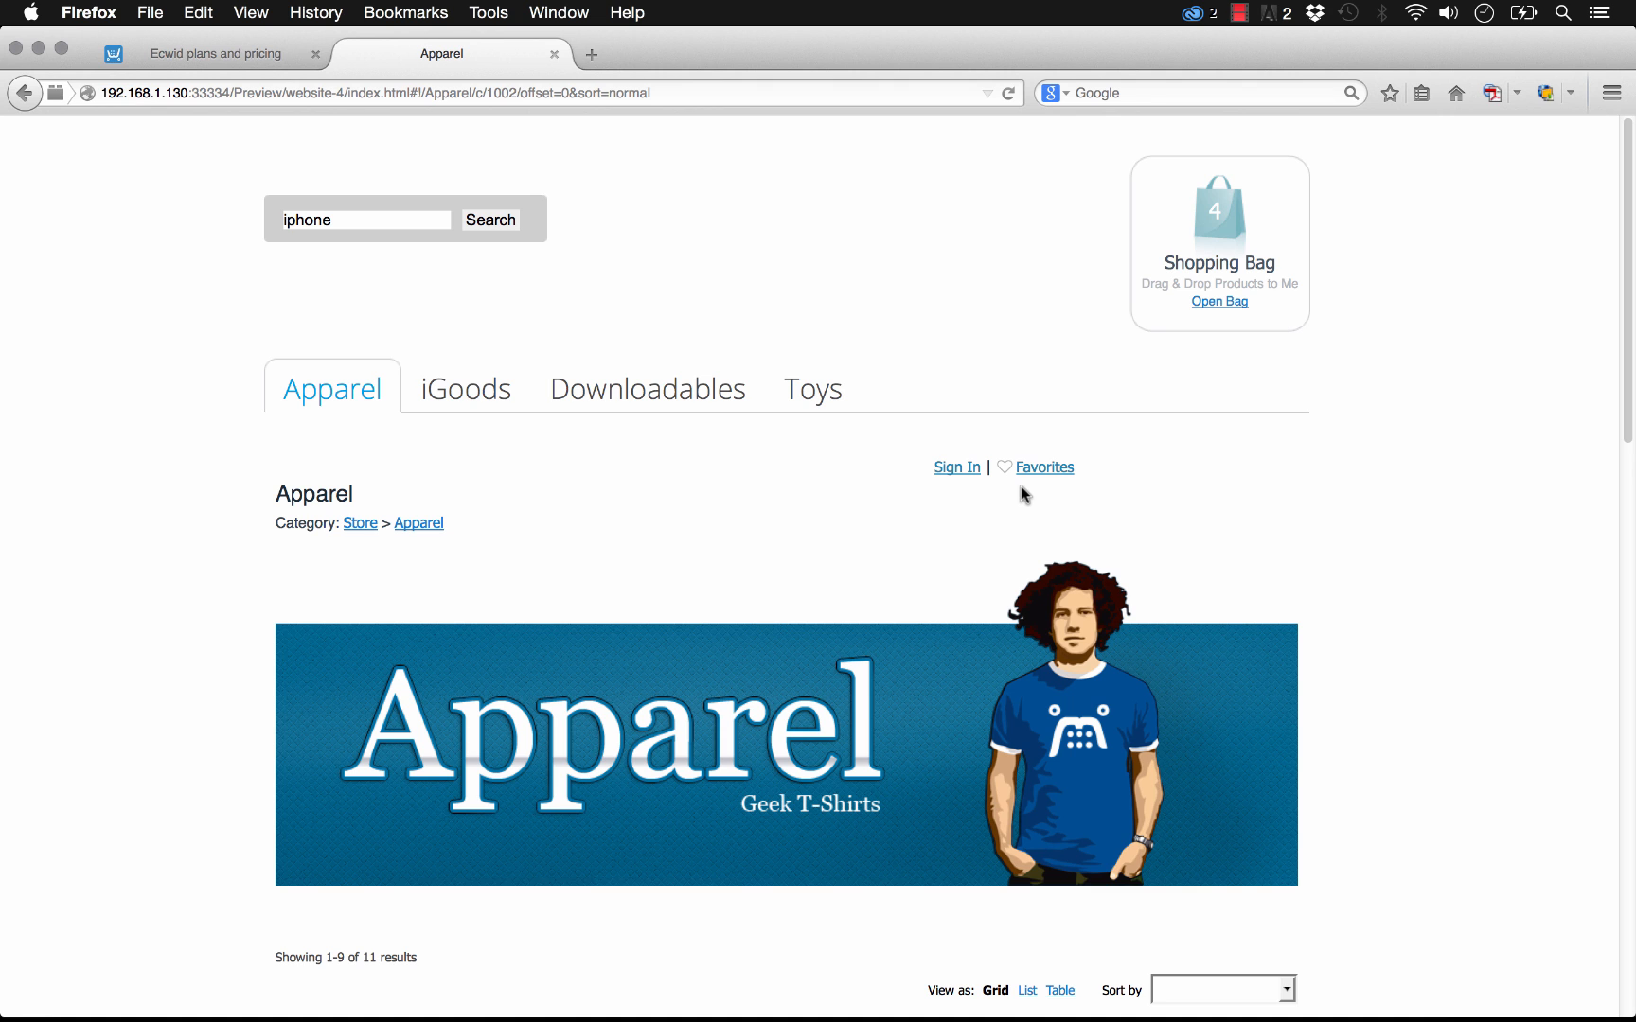
Switch to Adobe Muse and open the Ecwid dashboard link from the Ecwid Category Tabs widget's options
mouse_move(417, 1020)
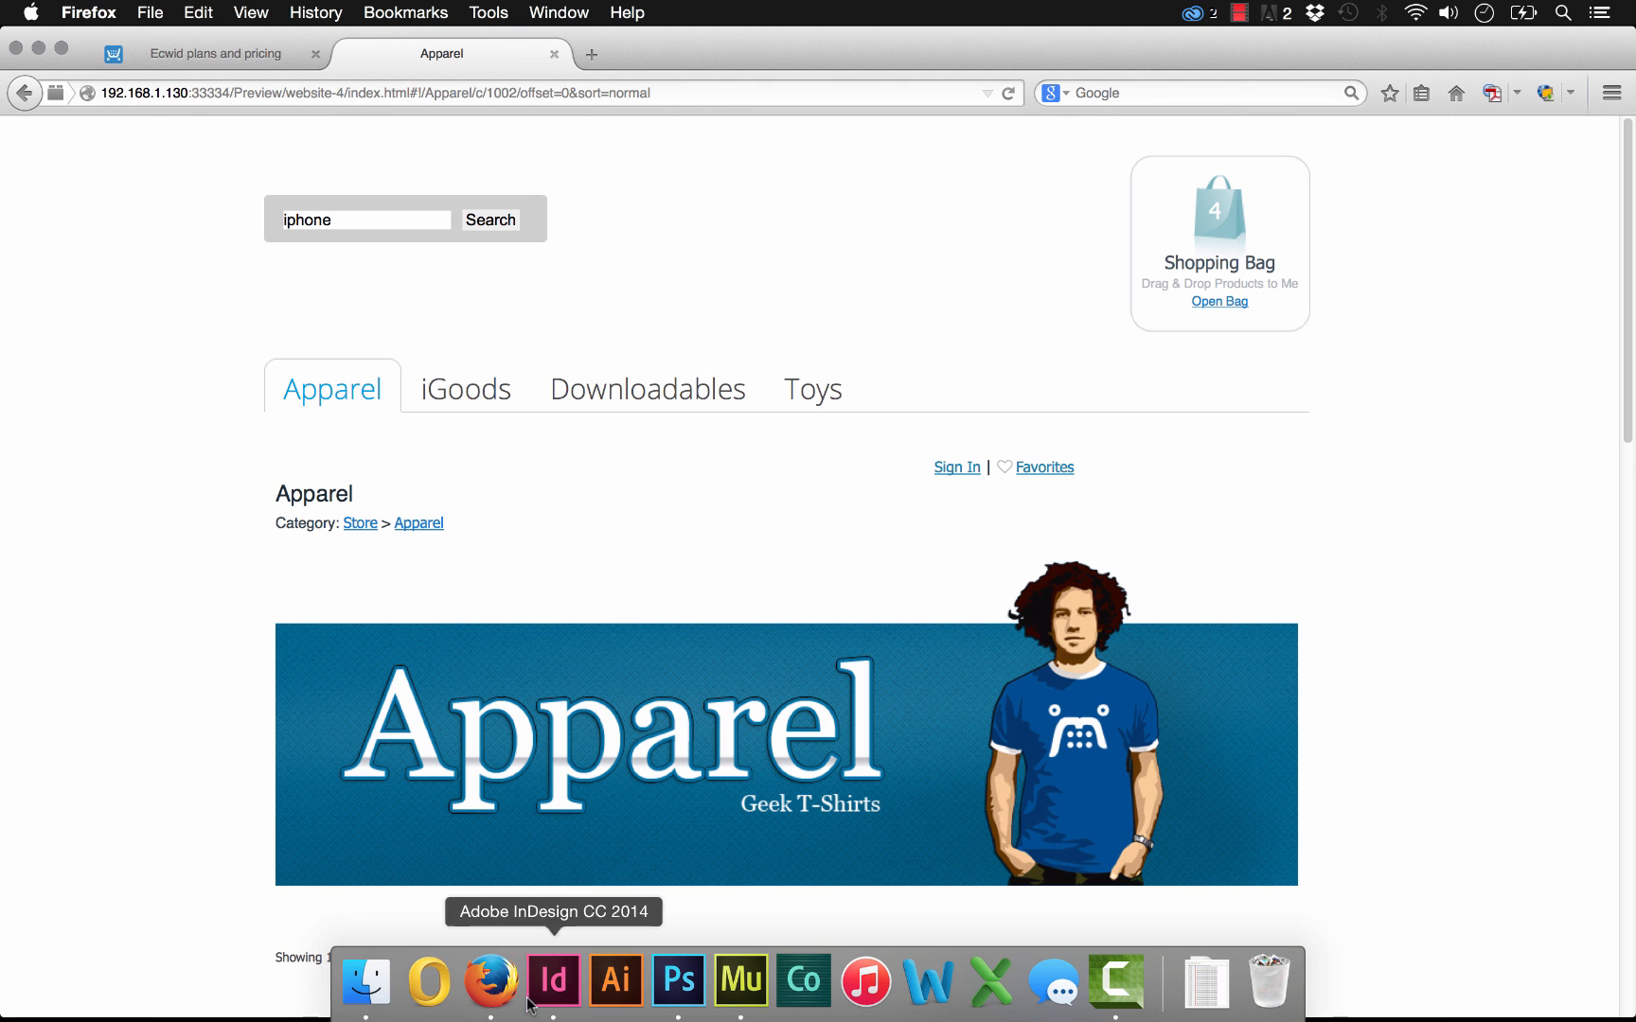
click(760, 994)
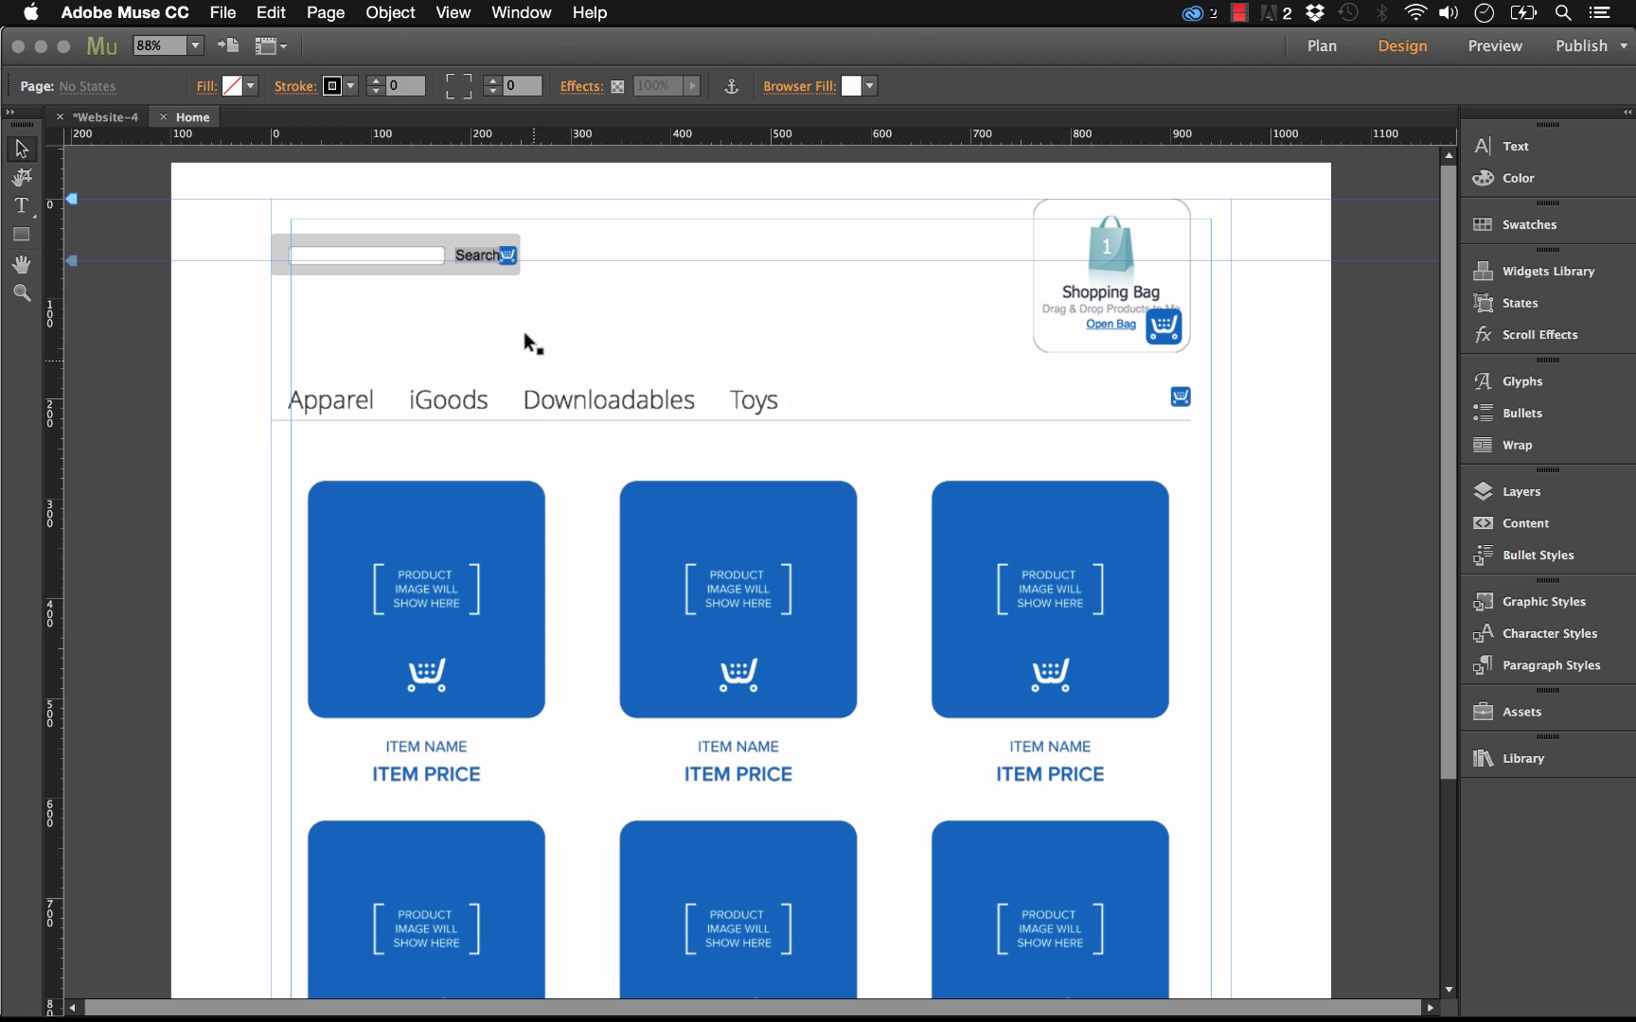
click(620, 412)
click(1212, 365)
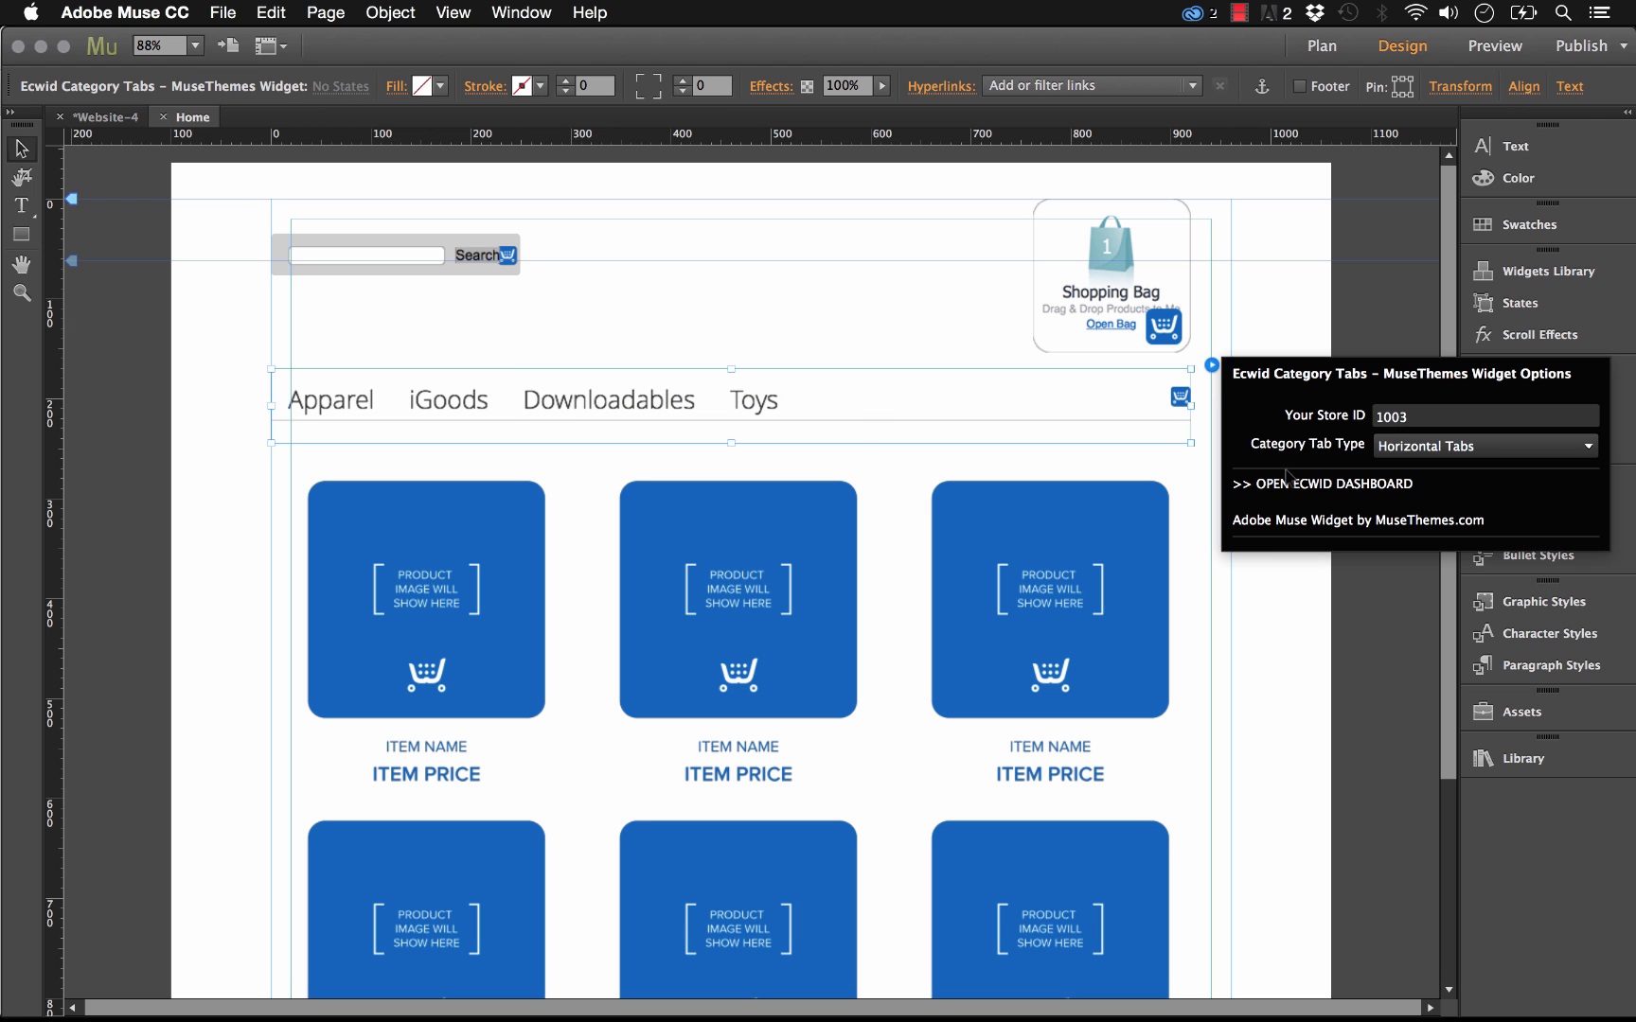
click(1364, 485)
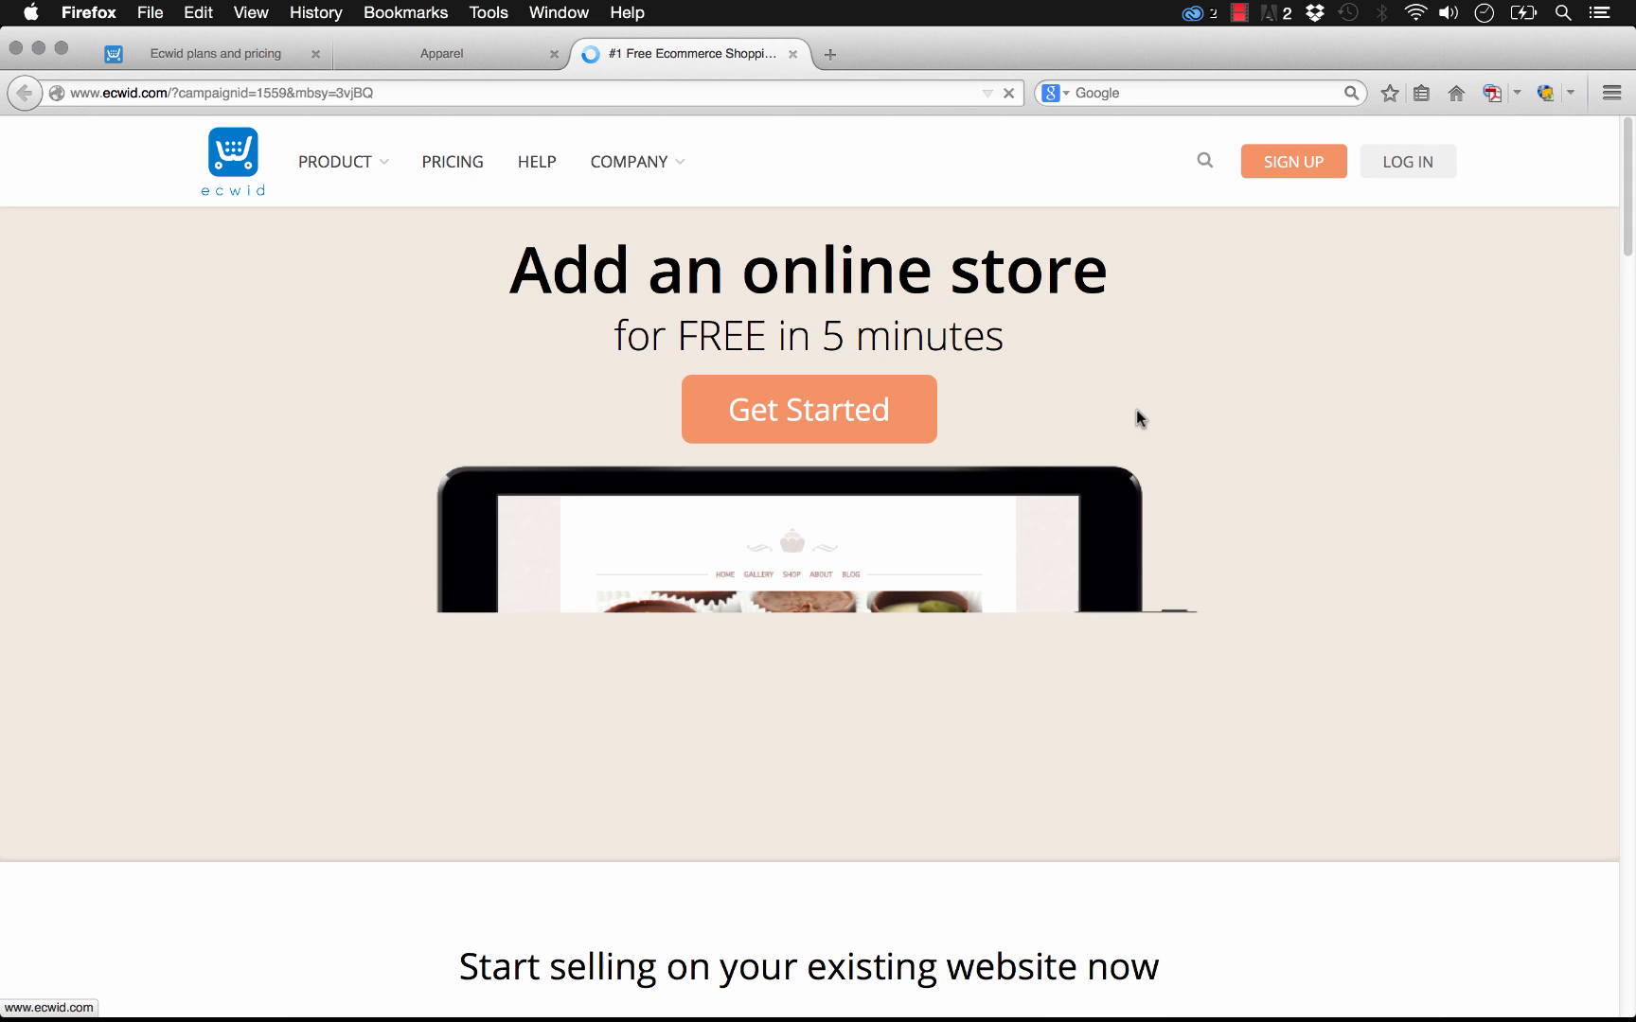
Log in to the Ecwid control panel with the account e-mail and password
click(1416, 167)
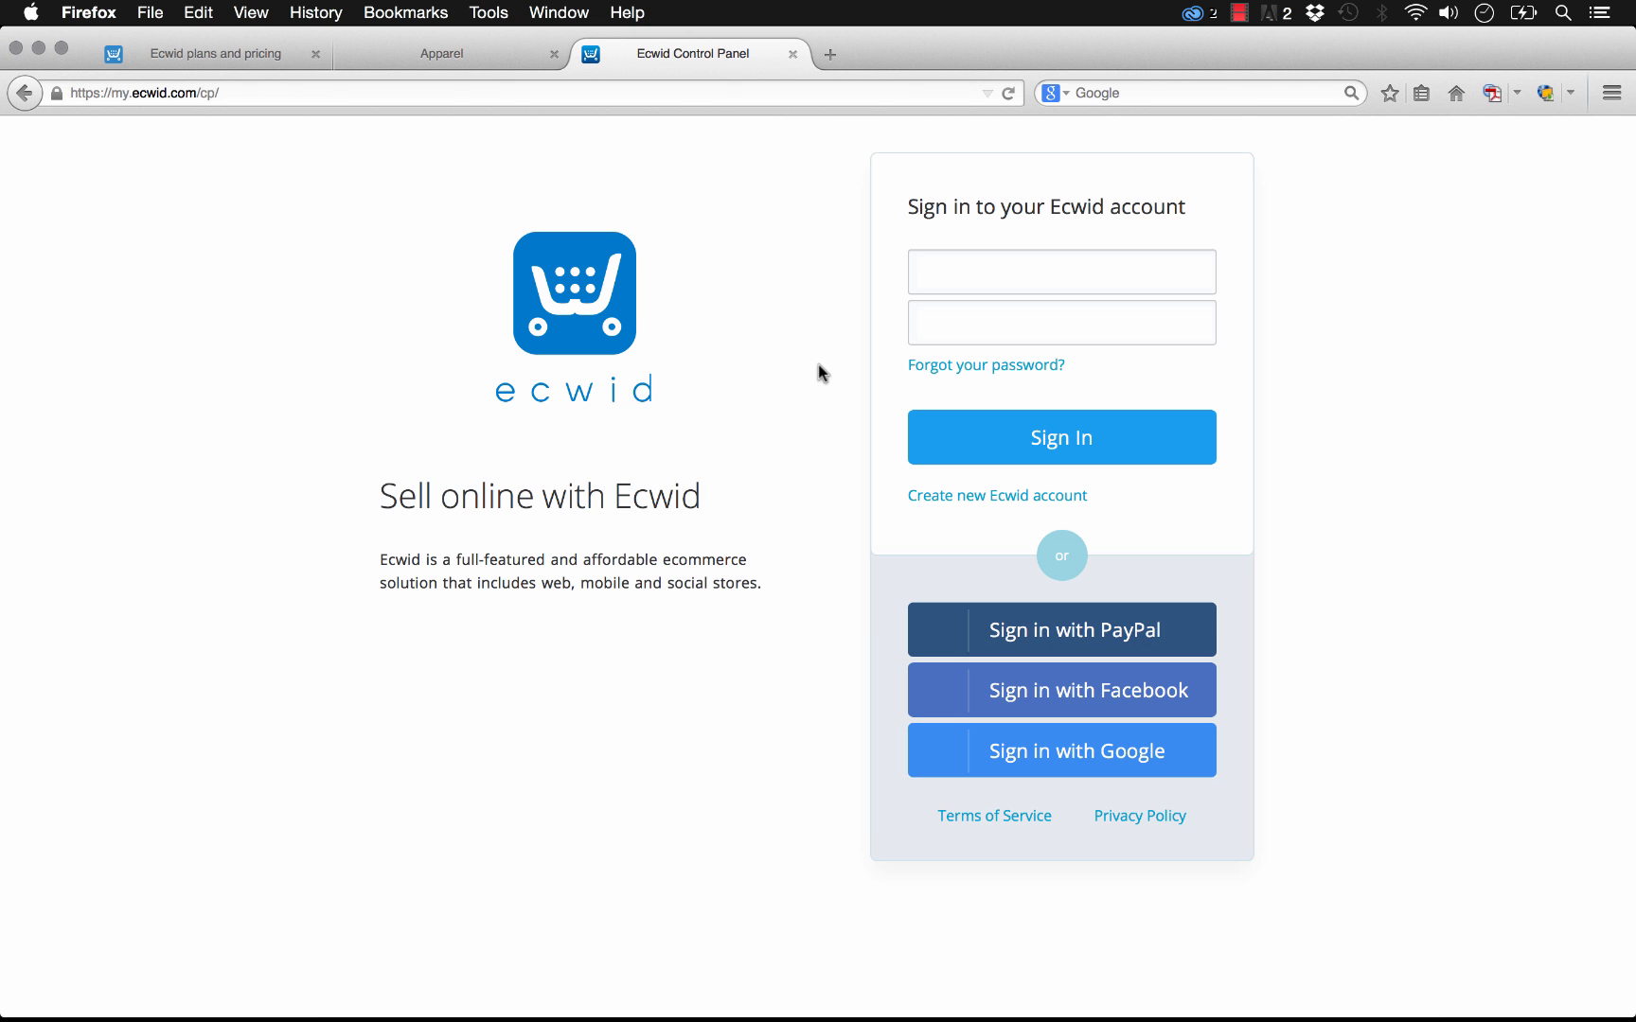
click(994, 256)
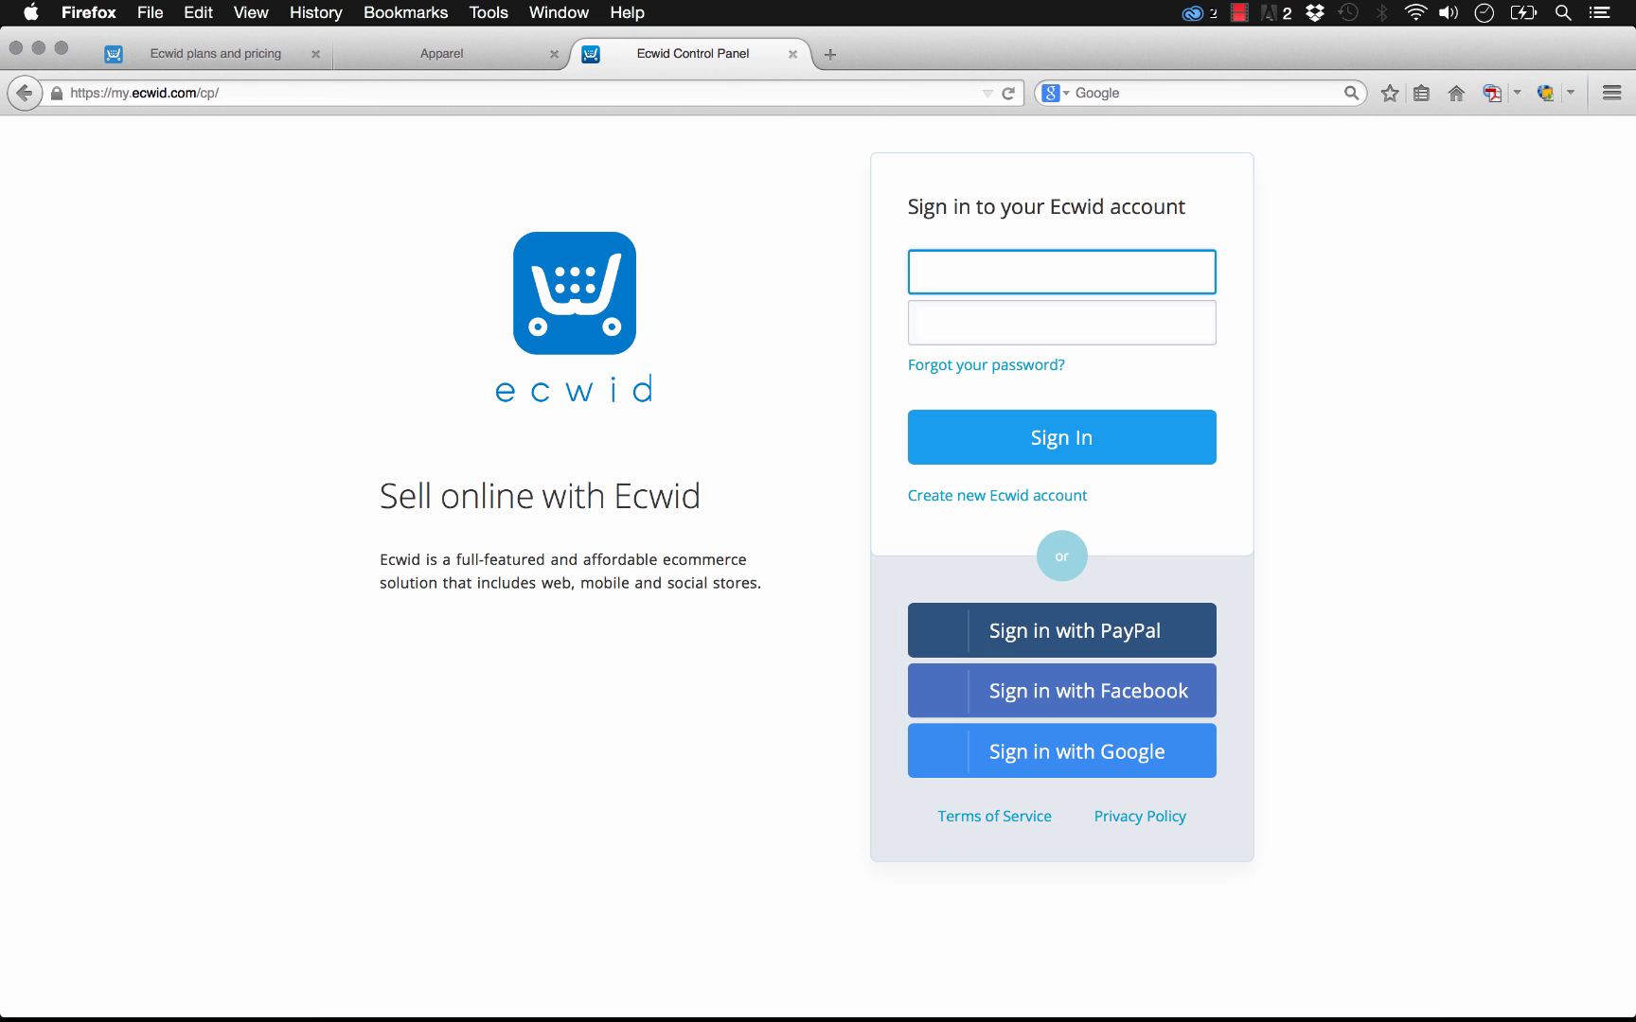
key(Tab)
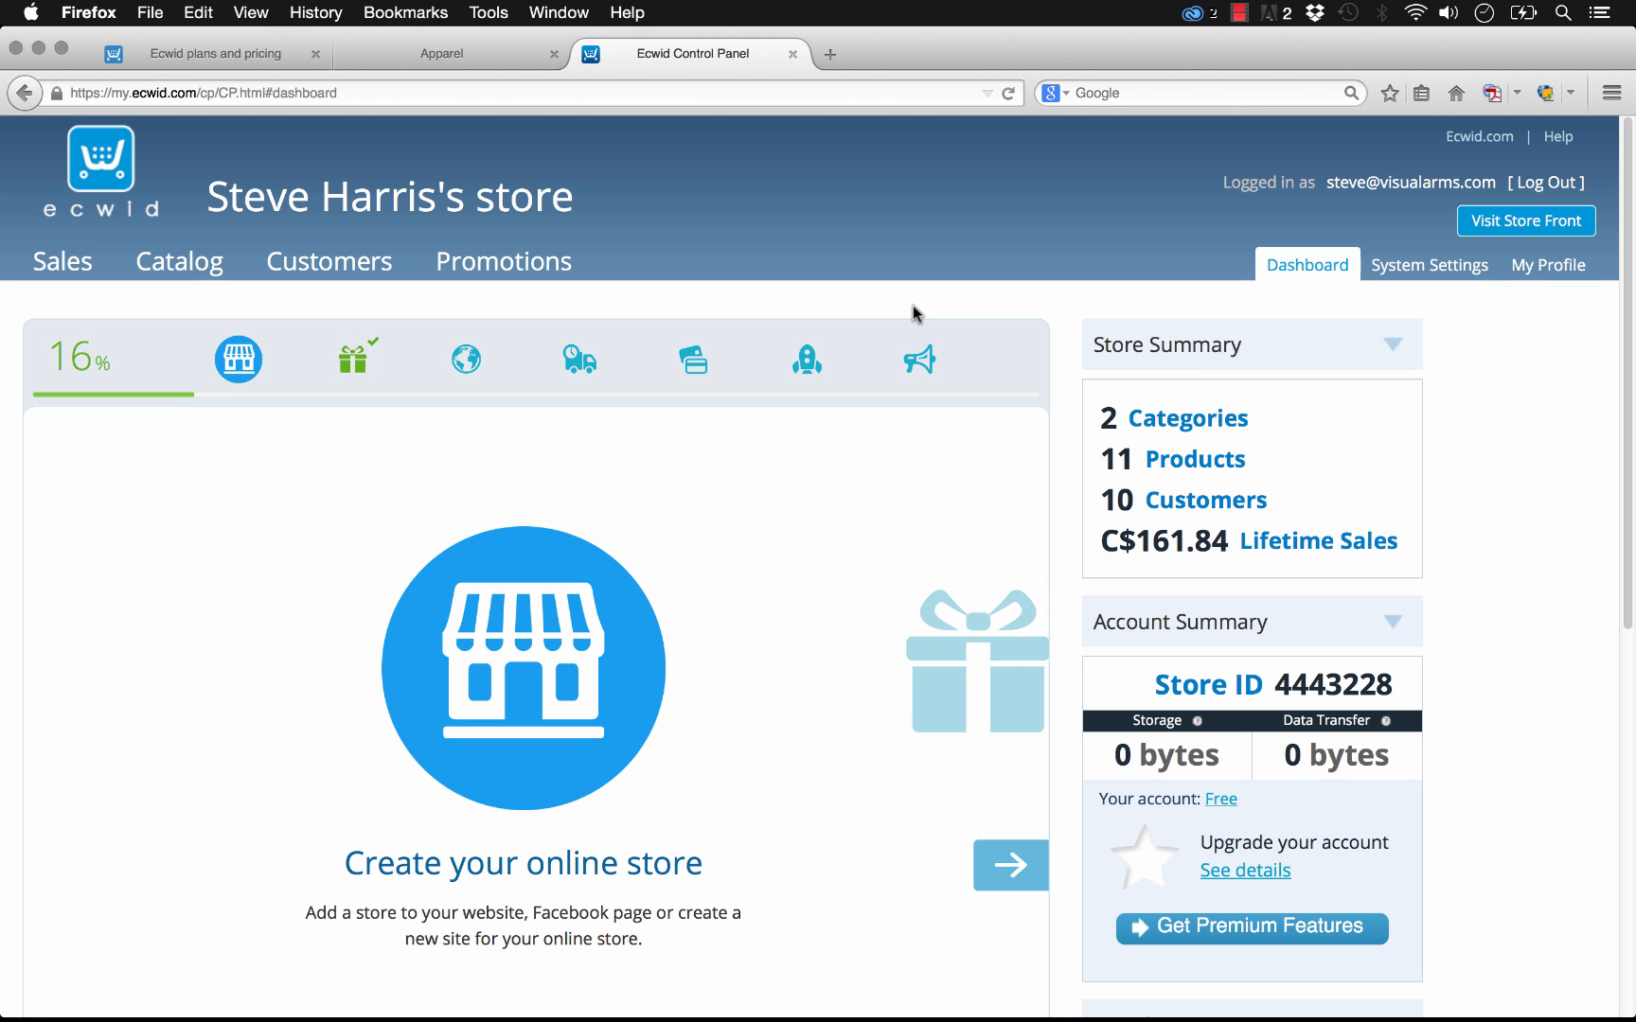
Copy the Store ID number from the Account Summary on the Ecwid dashboard
scroll(1476, 447, down, 6)
scroll(1498, 464, up, 6)
drag(1154, 686, 1380, 696)
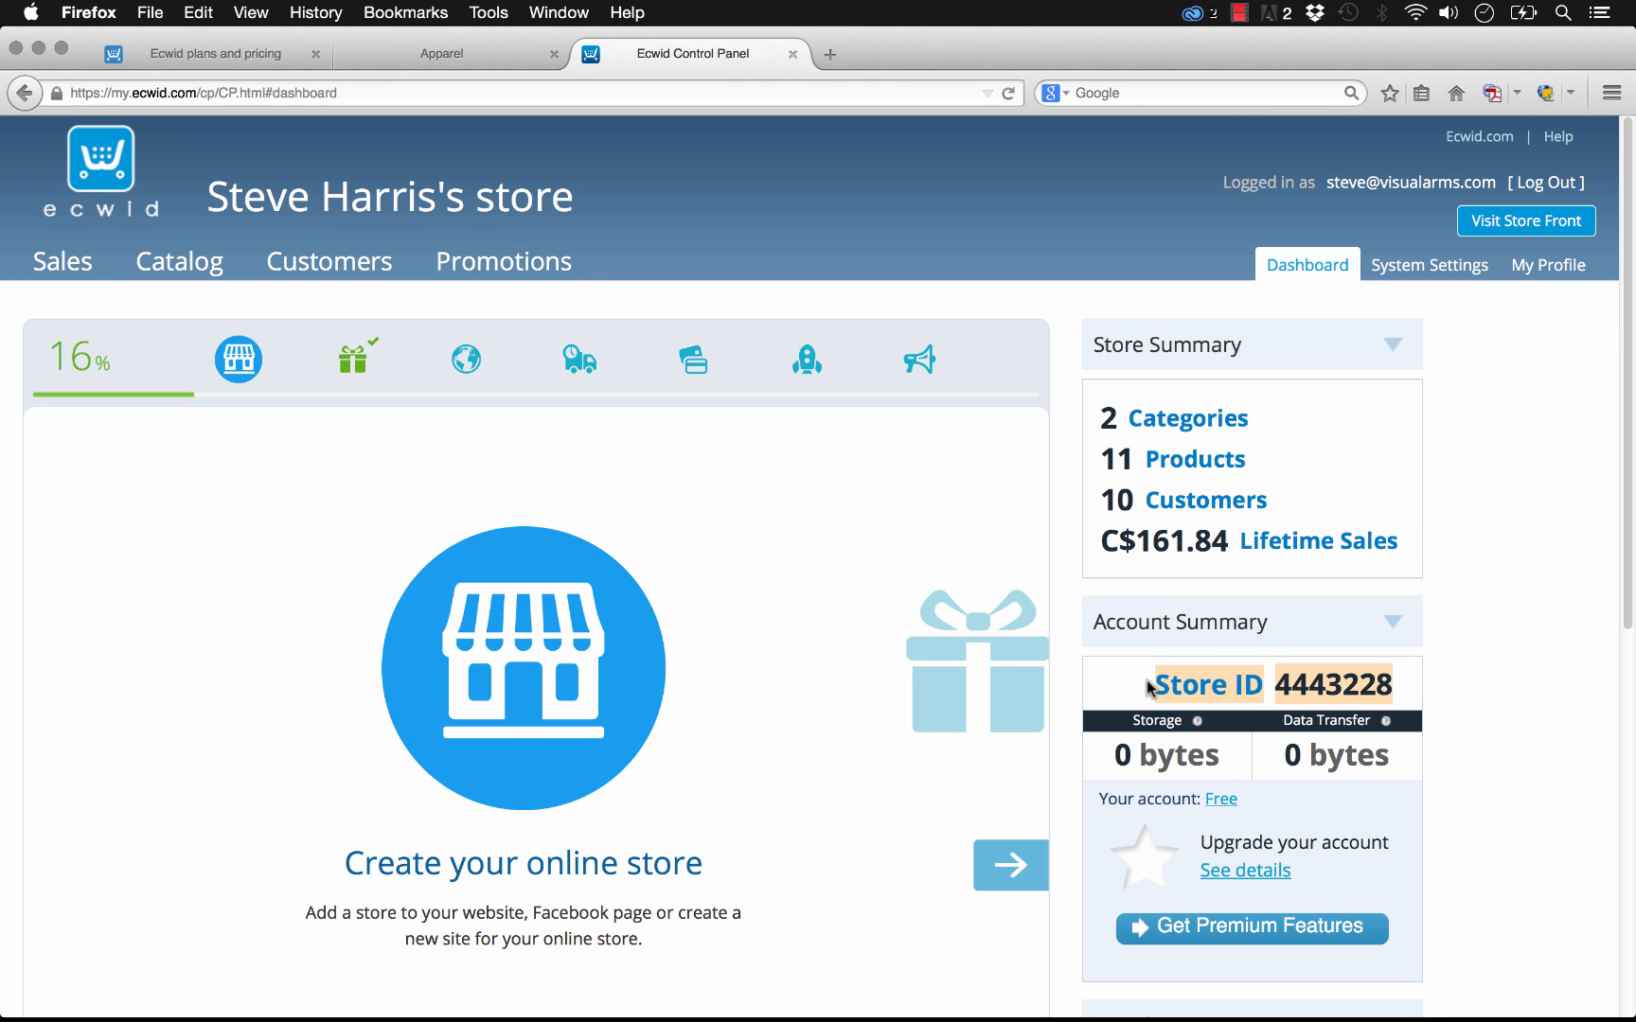
click(1281, 696)
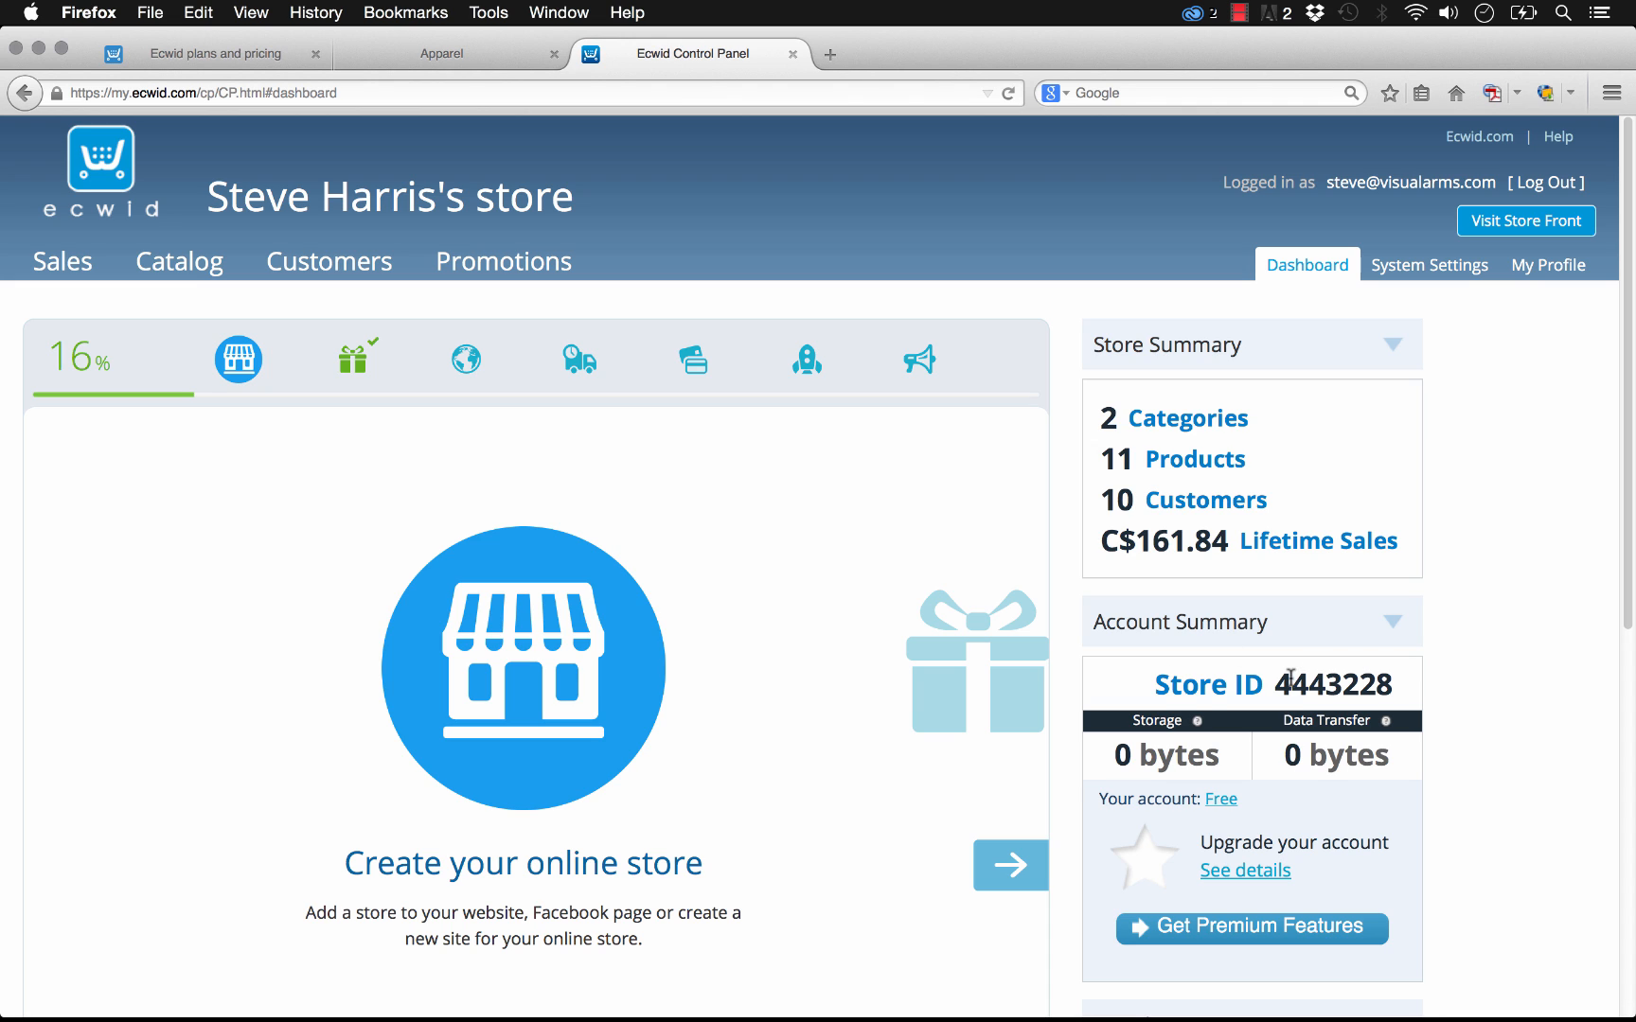
drag(1276, 679, 1394, 689)
key(super+c)
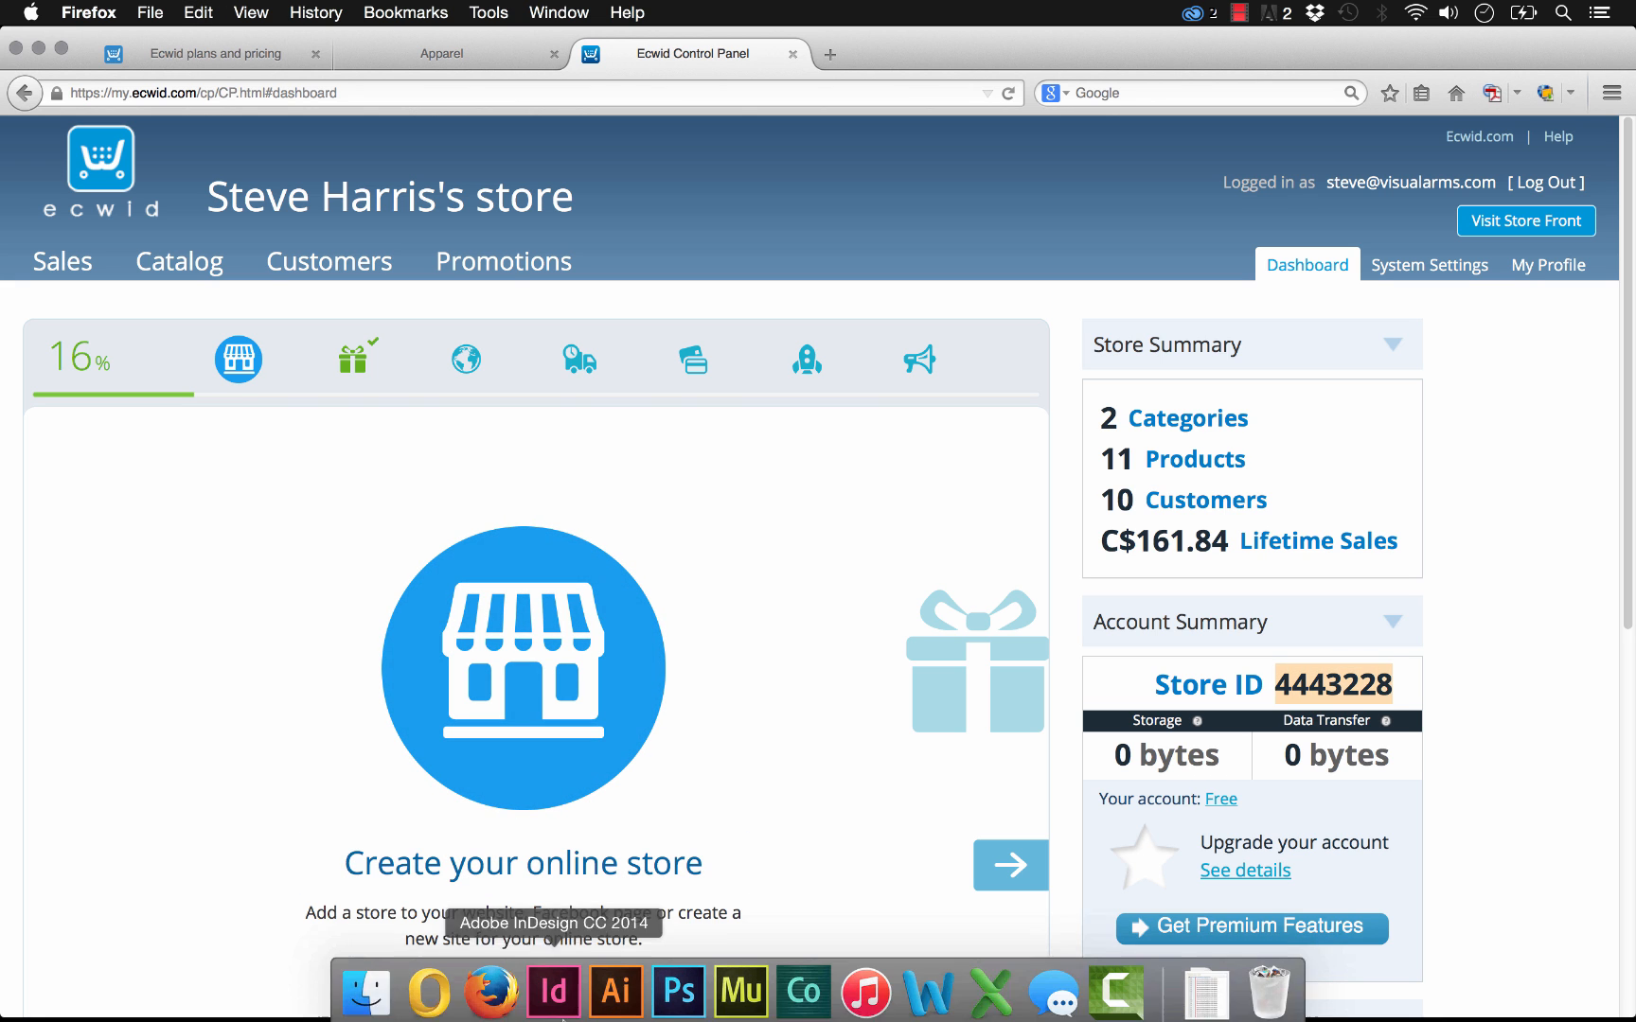
Switch to Adobe Muse and replace the Ecwid Shopping Cart widget's store ID with the copied one
click(737, 981)
click(1172, 267)
click(1212, 196)
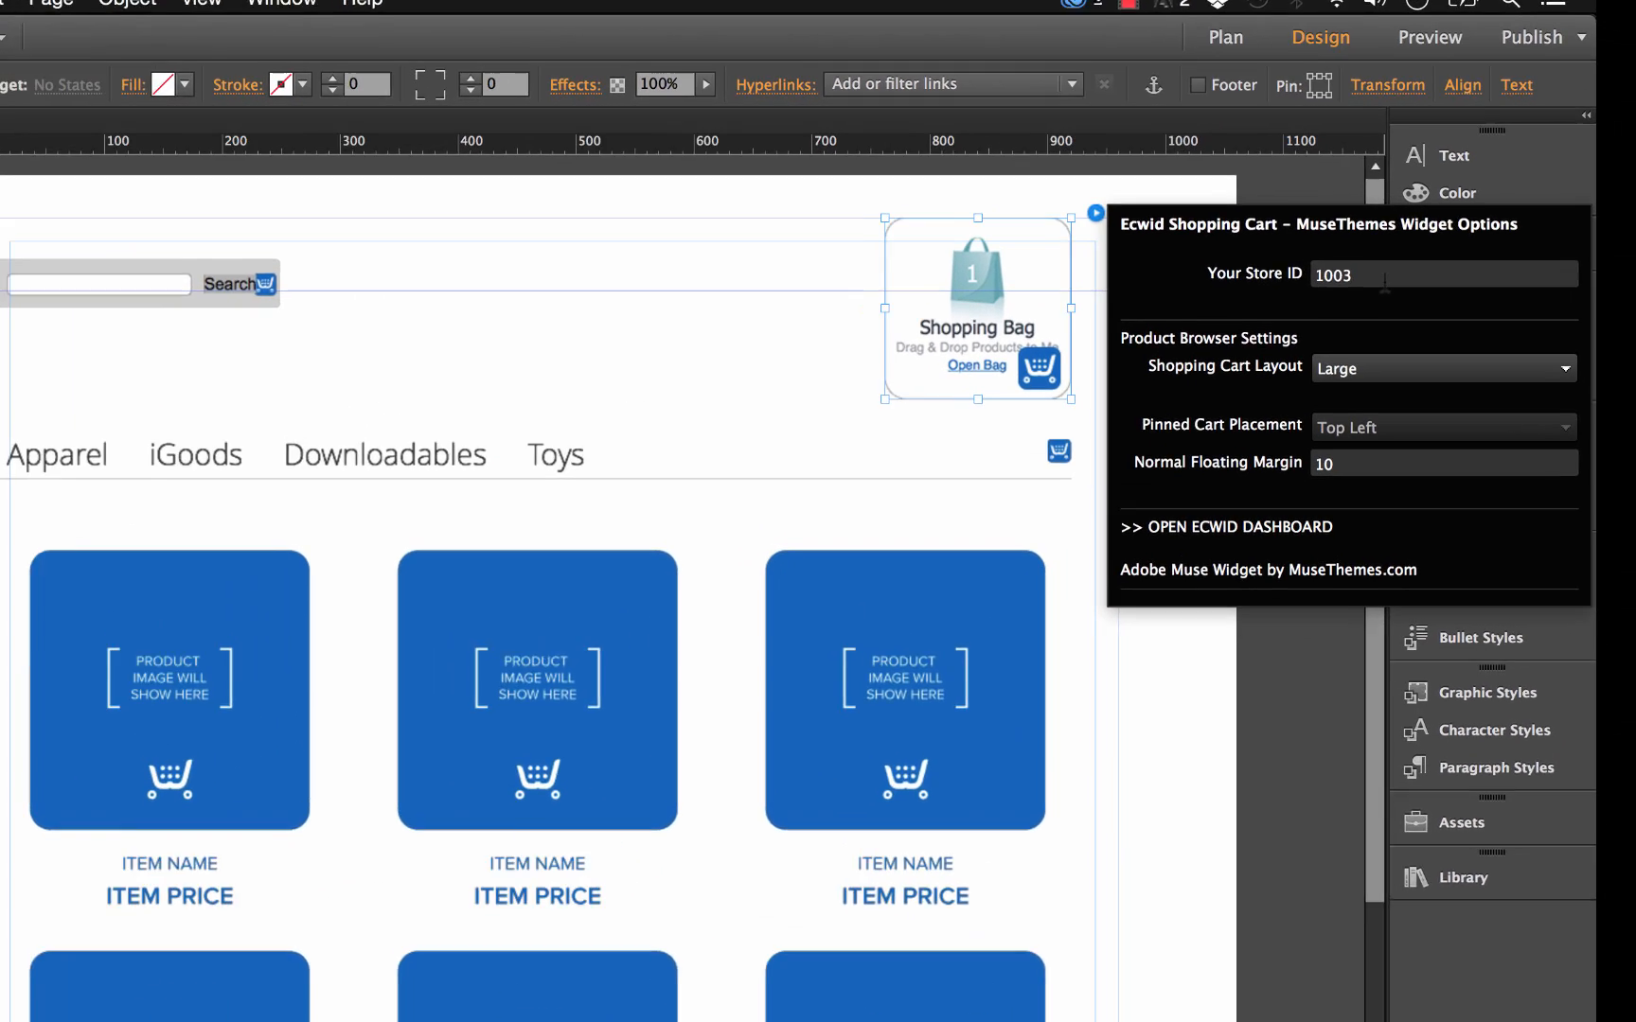
drag(1437, 248, 1379, 247)
key(super+v)
key(Return)
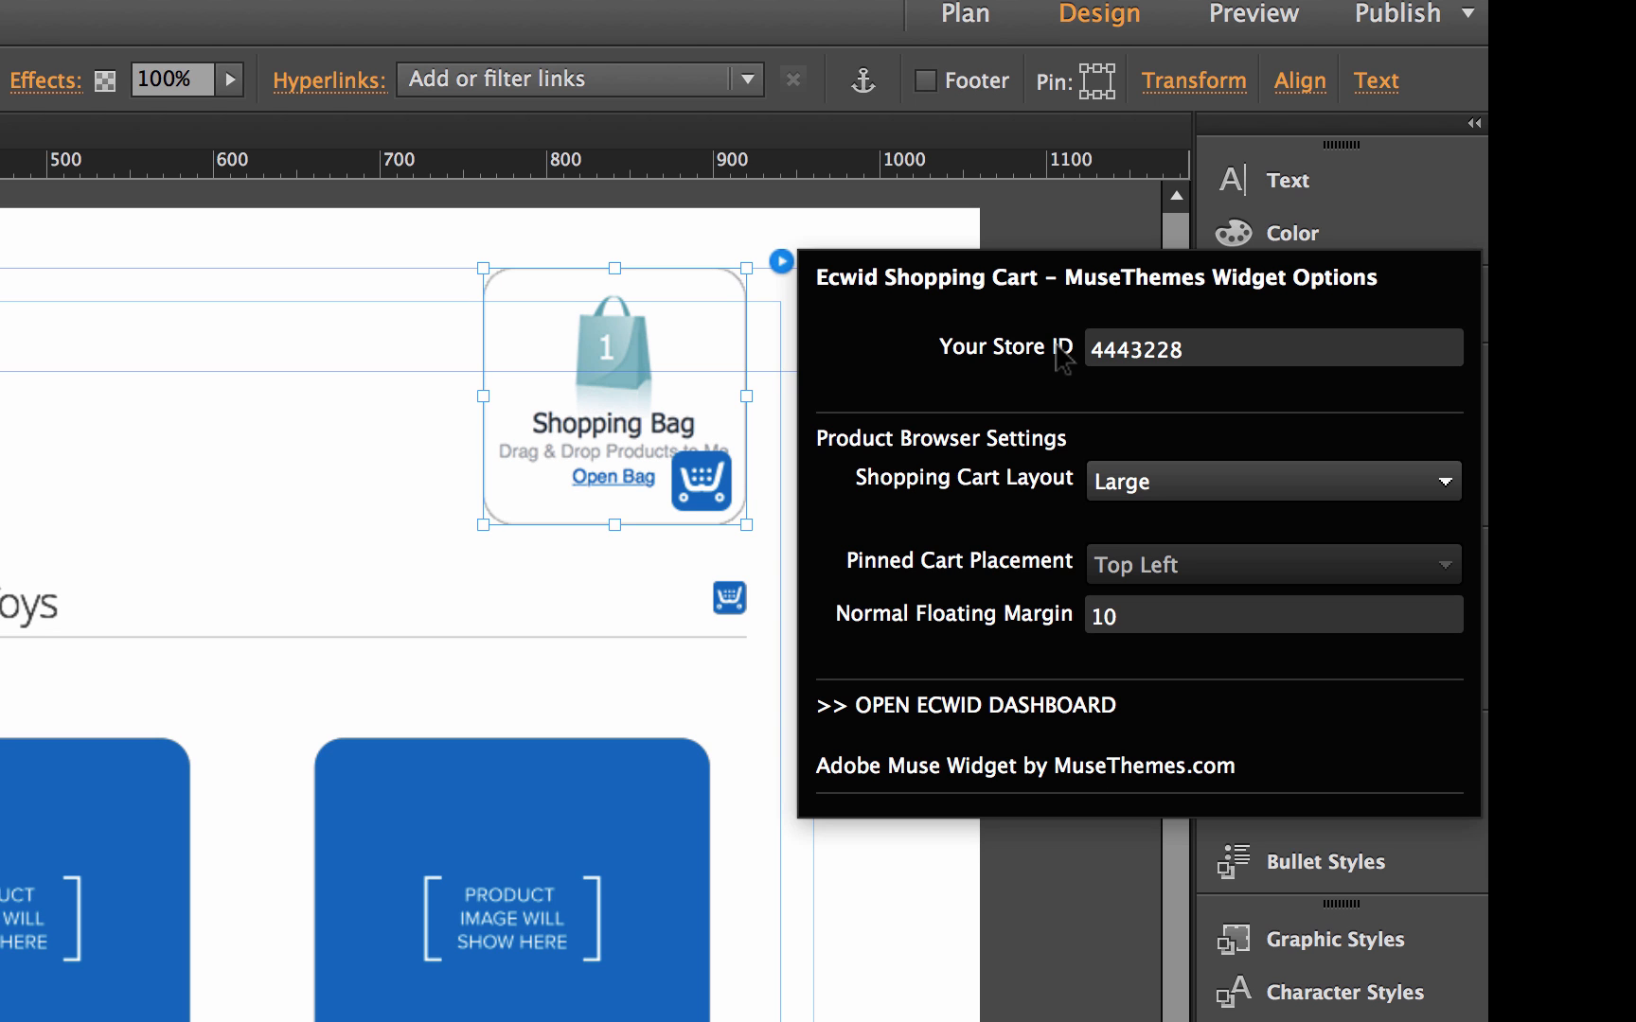
click(426, 295)
Switch back to Firefox and open the Add products form of the Ecwid setup wizard
click(488, 993)
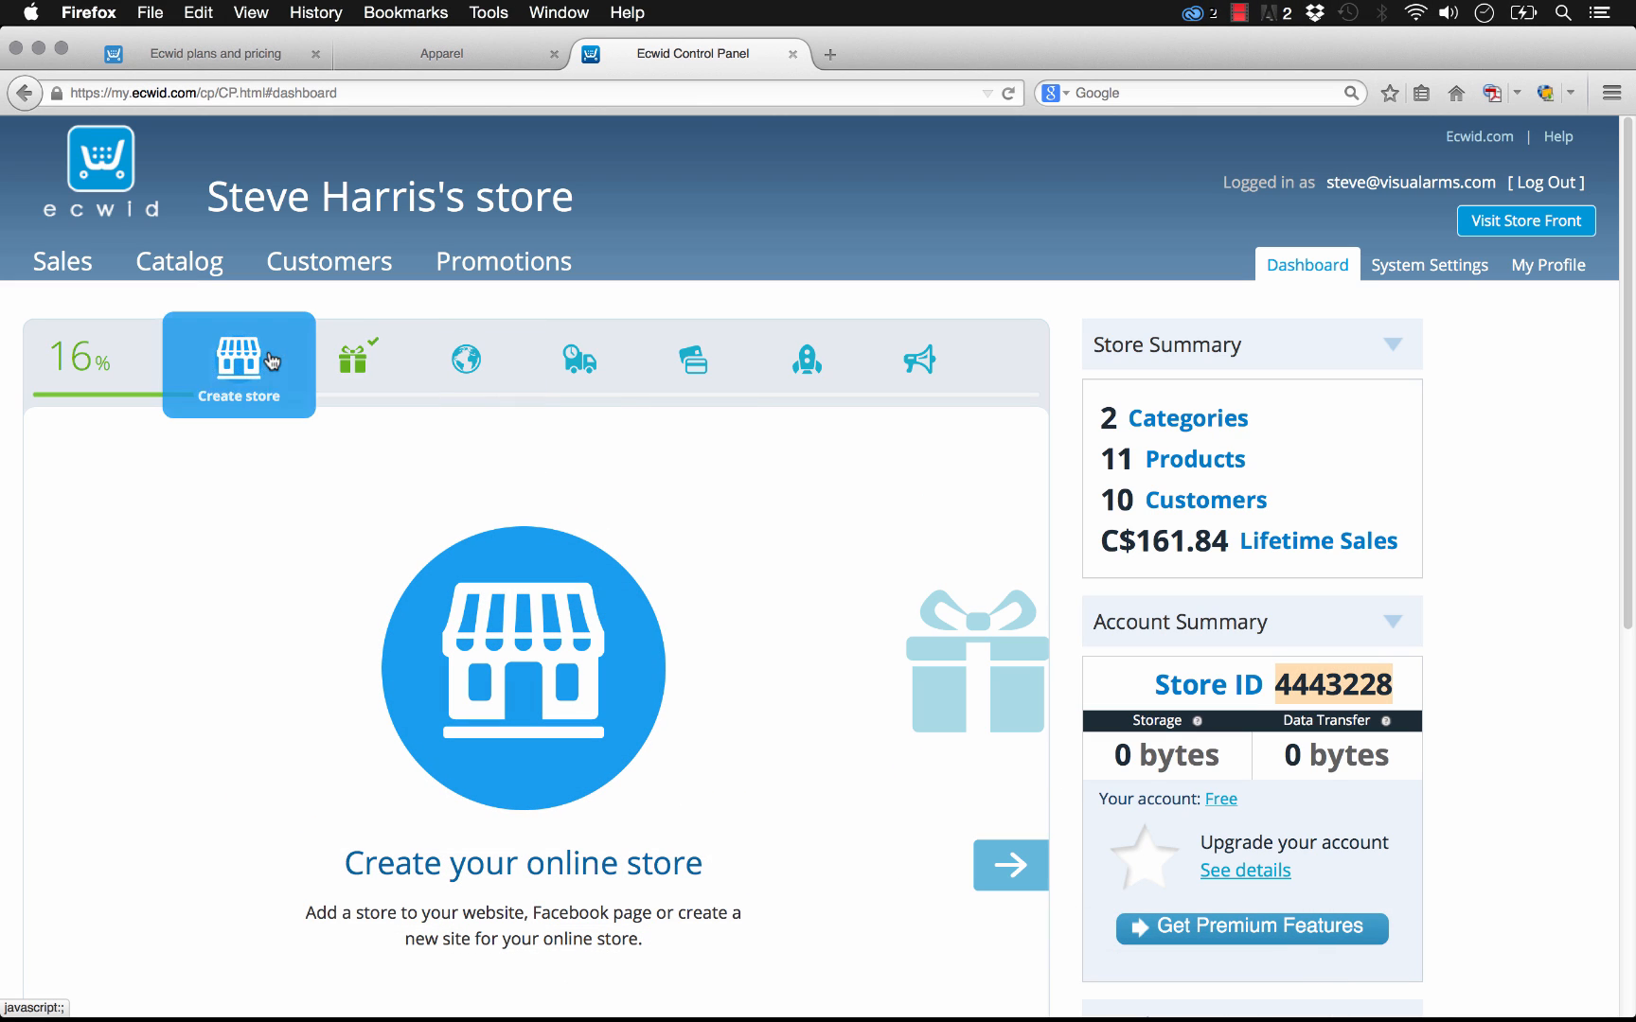
click(352, 360)
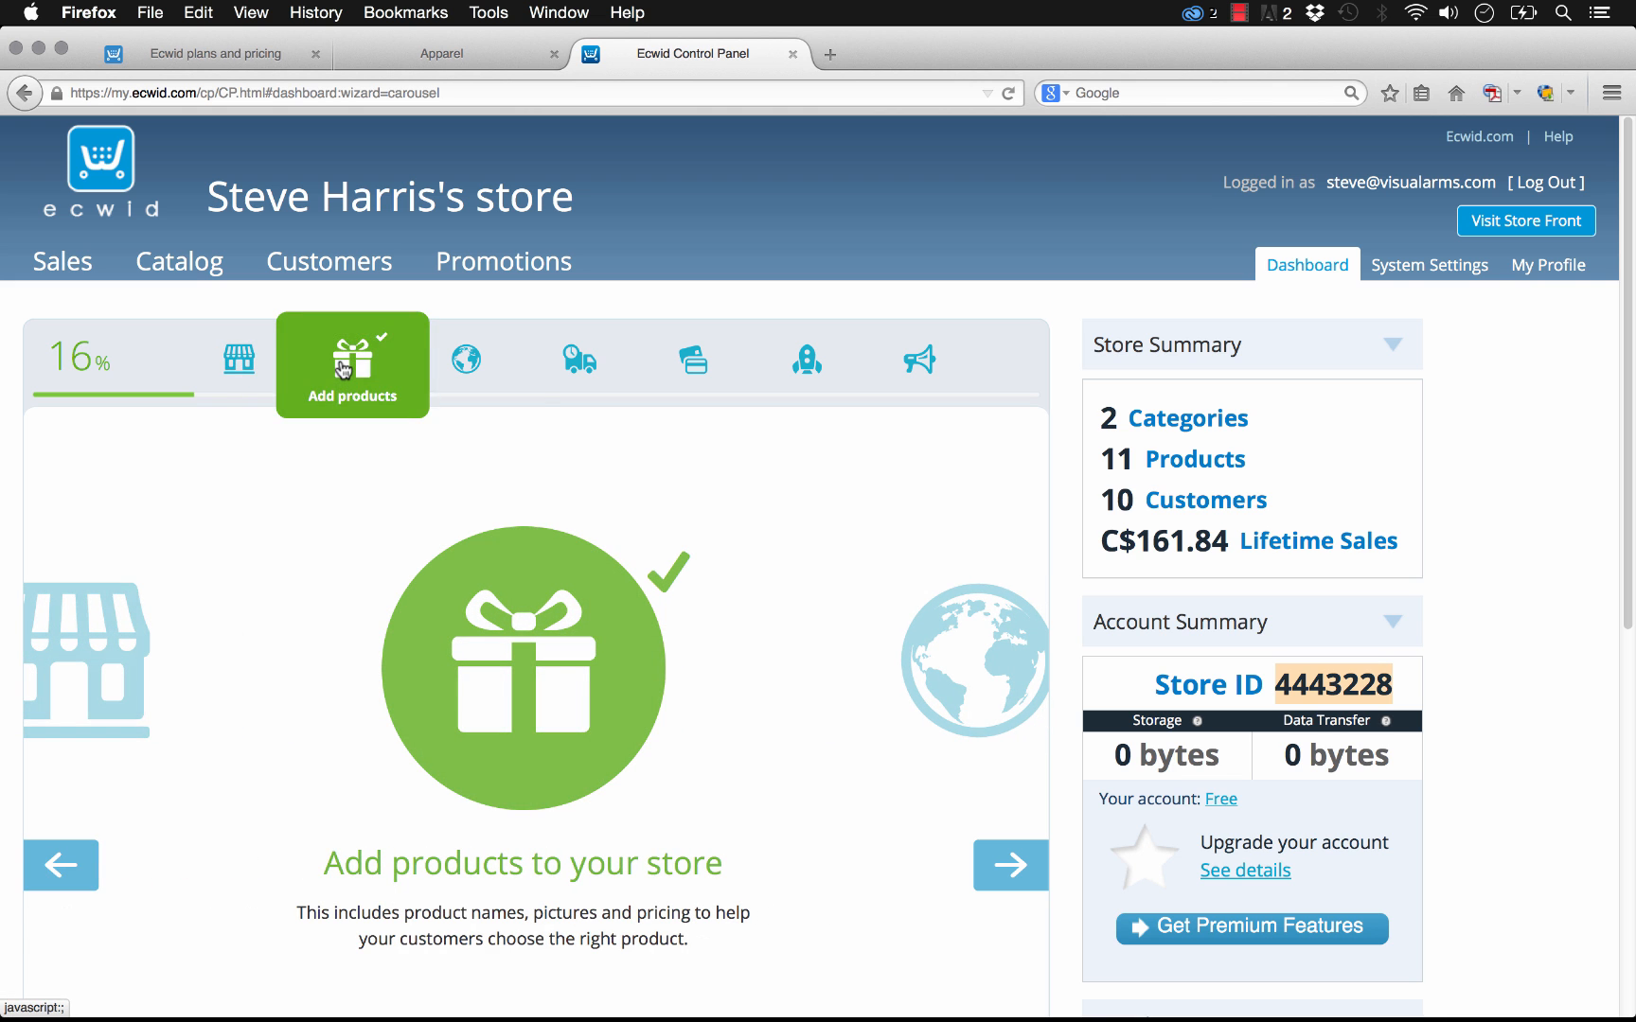
scroll(815, 571, down, 2)
click(549, 599)
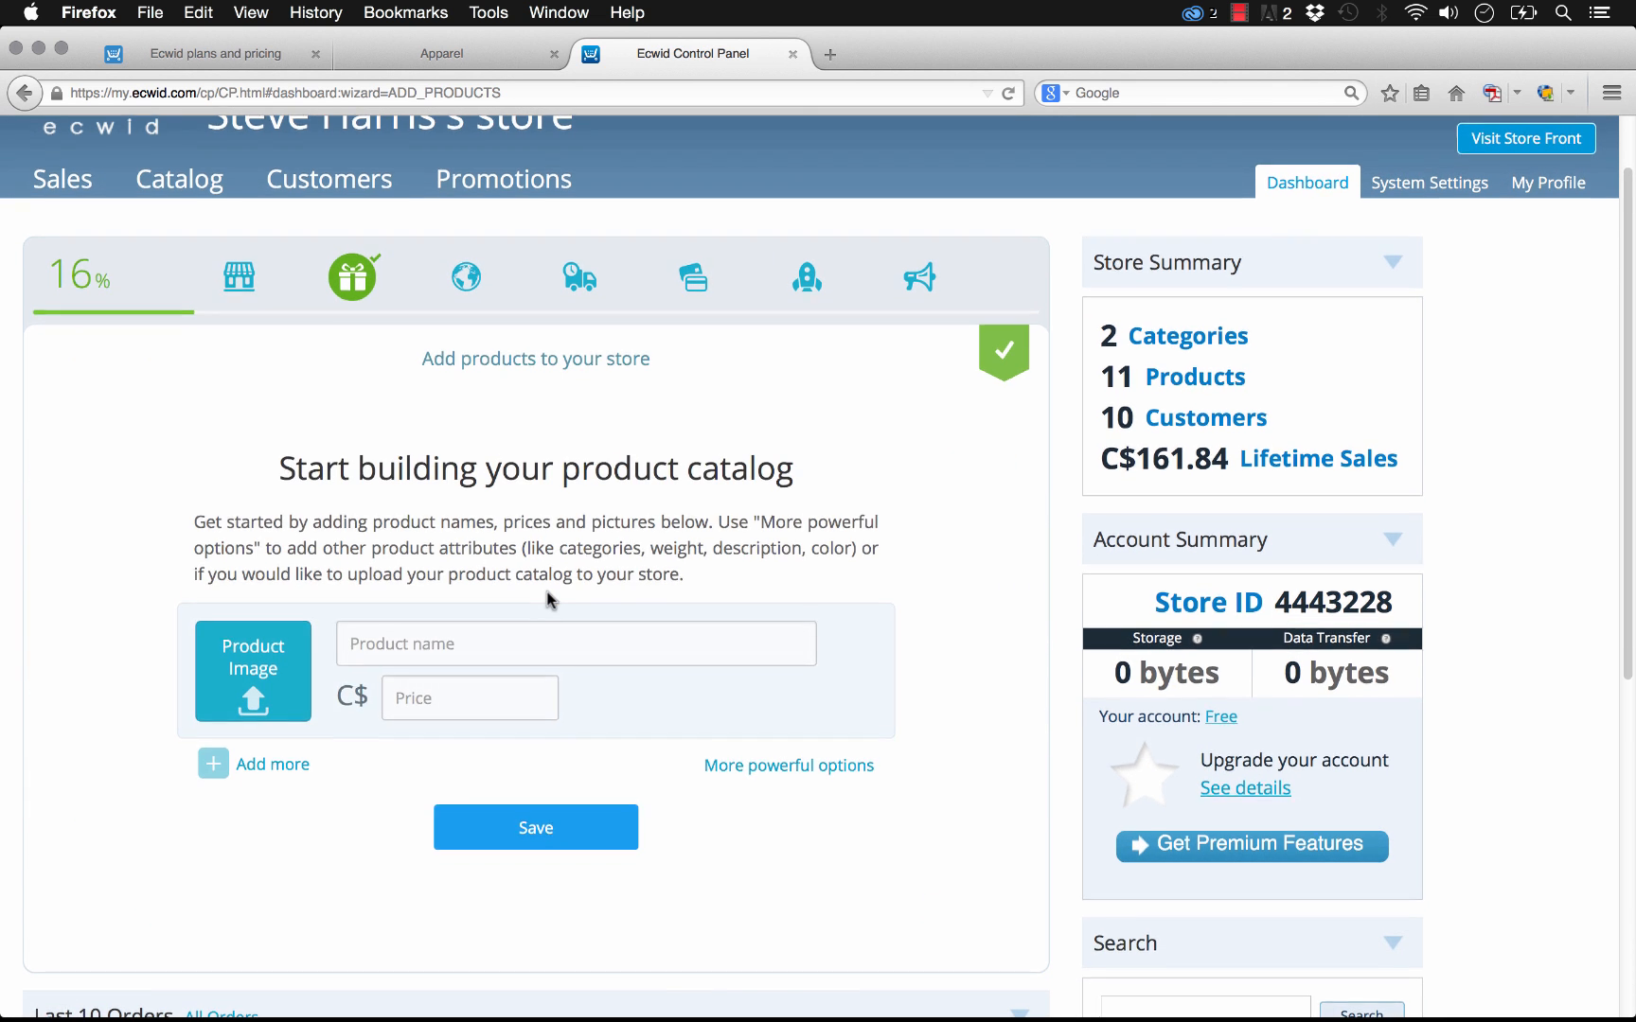
scroll(541, 598, down, 1)
scroll(495, 580, down, 1)
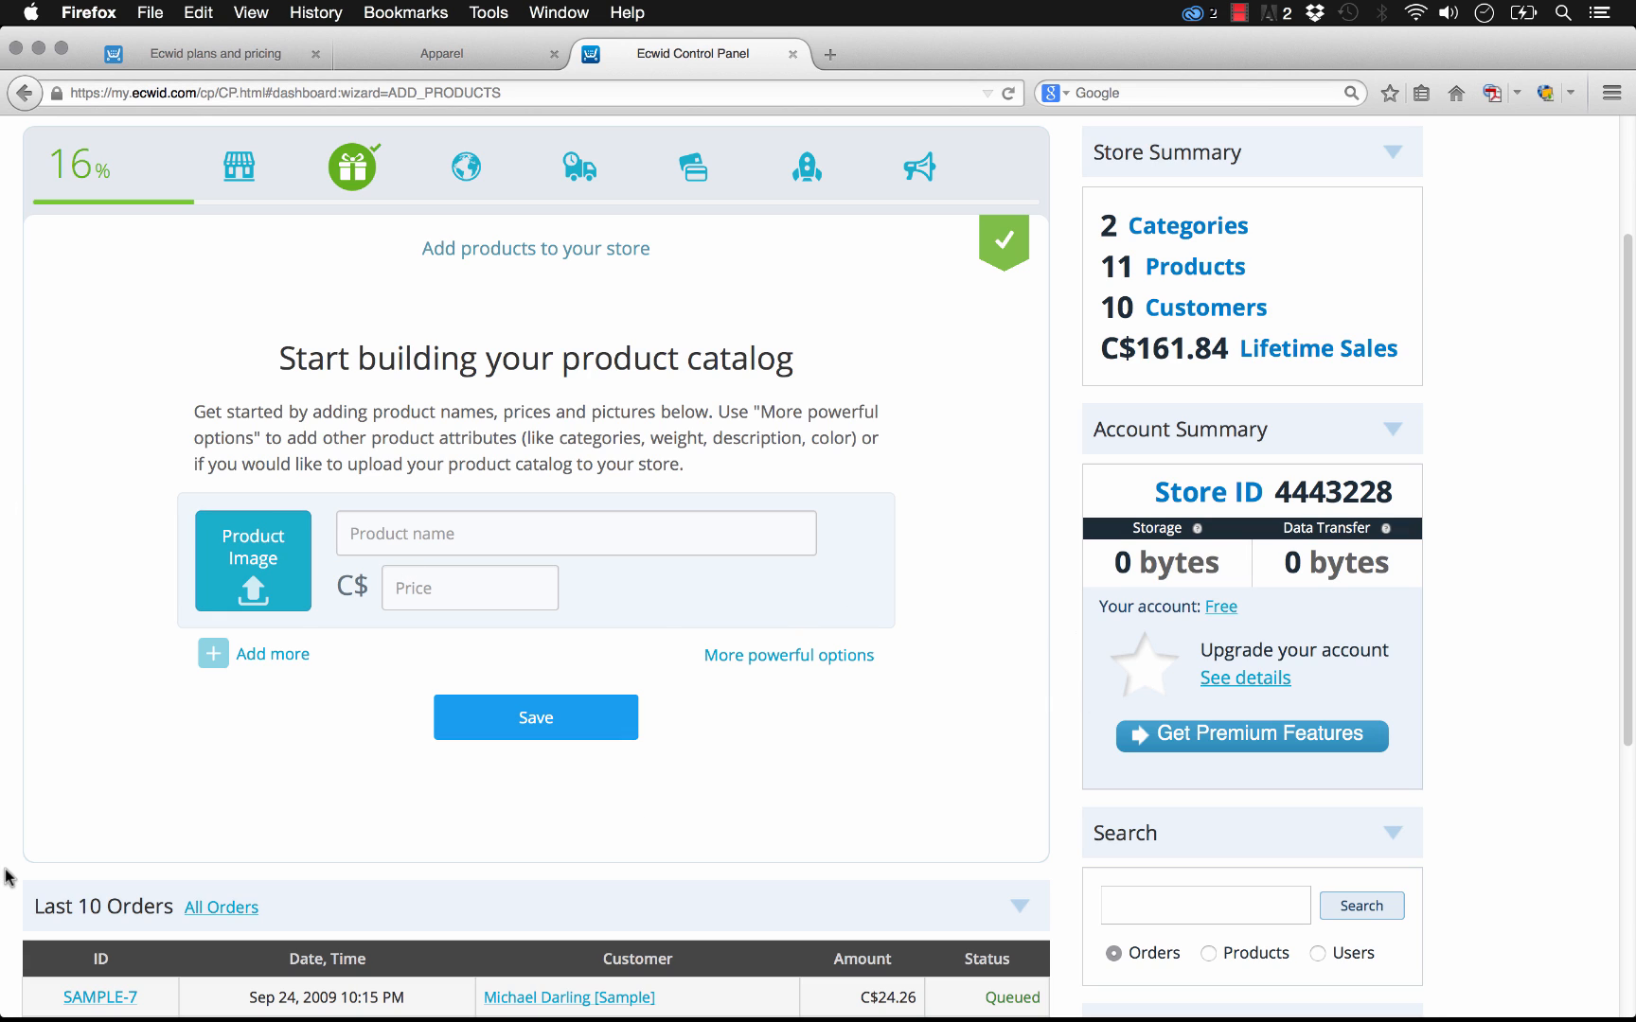
Save a new product named Demo Product priced at C$10 and reopen a blank product form
click(551, 521)
text(Demo Product)
key(Tab)
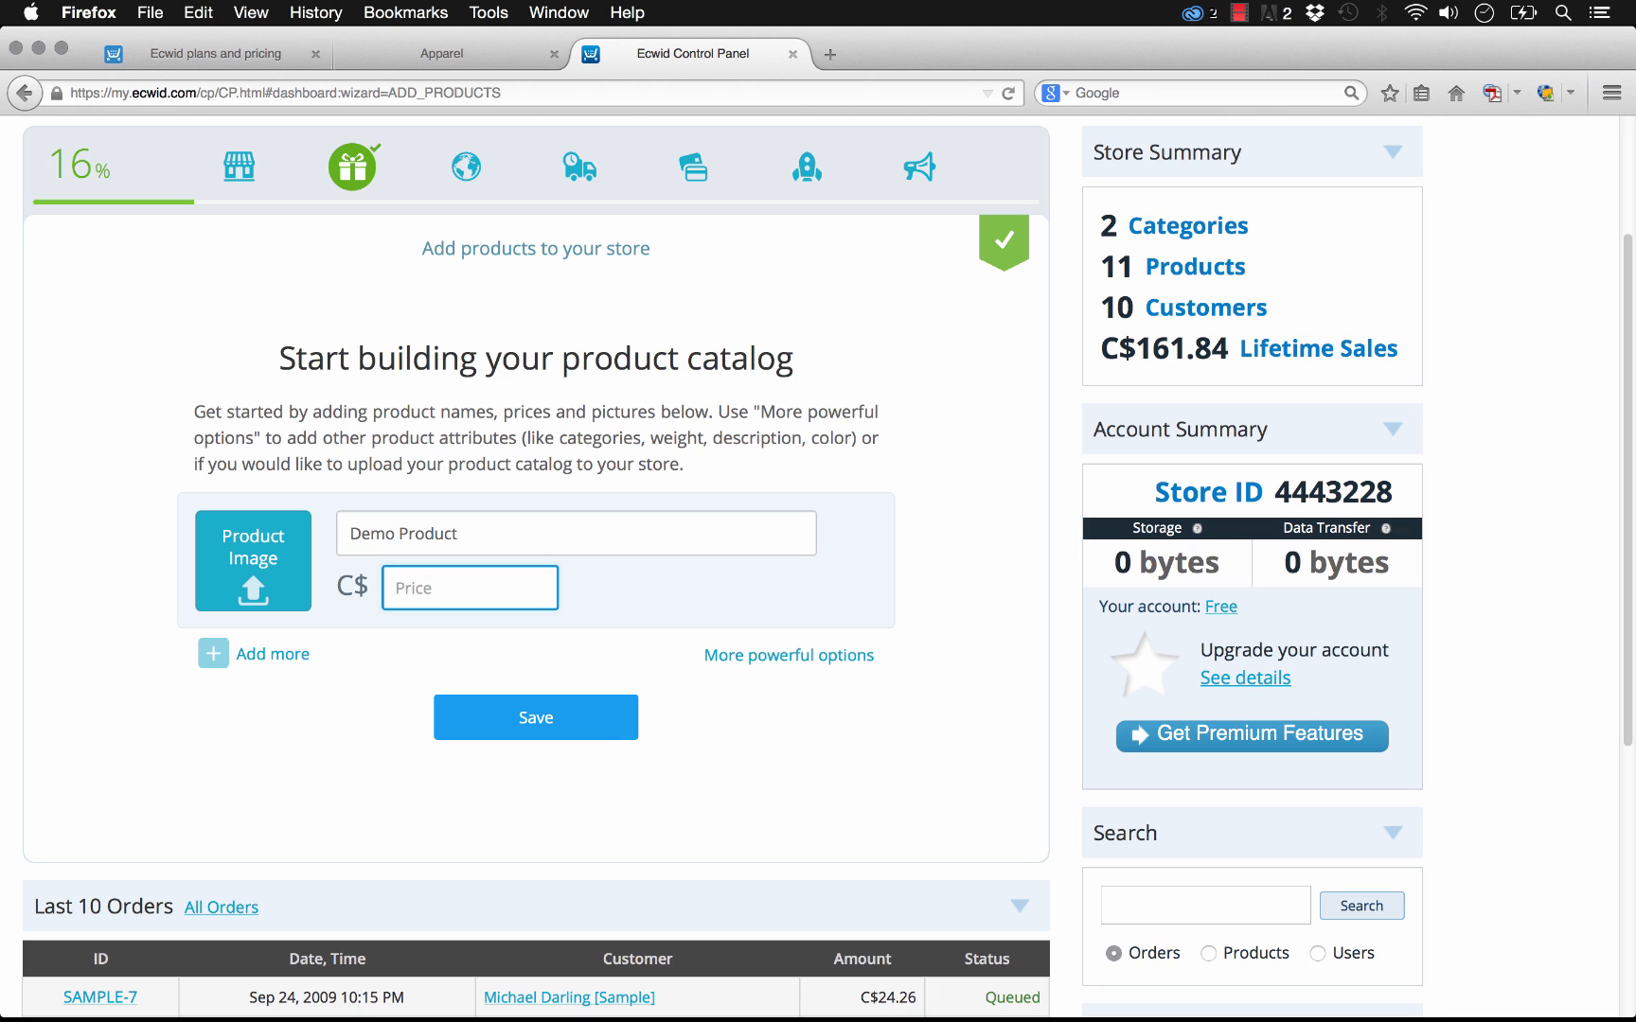
text(10)
click(535, 716)
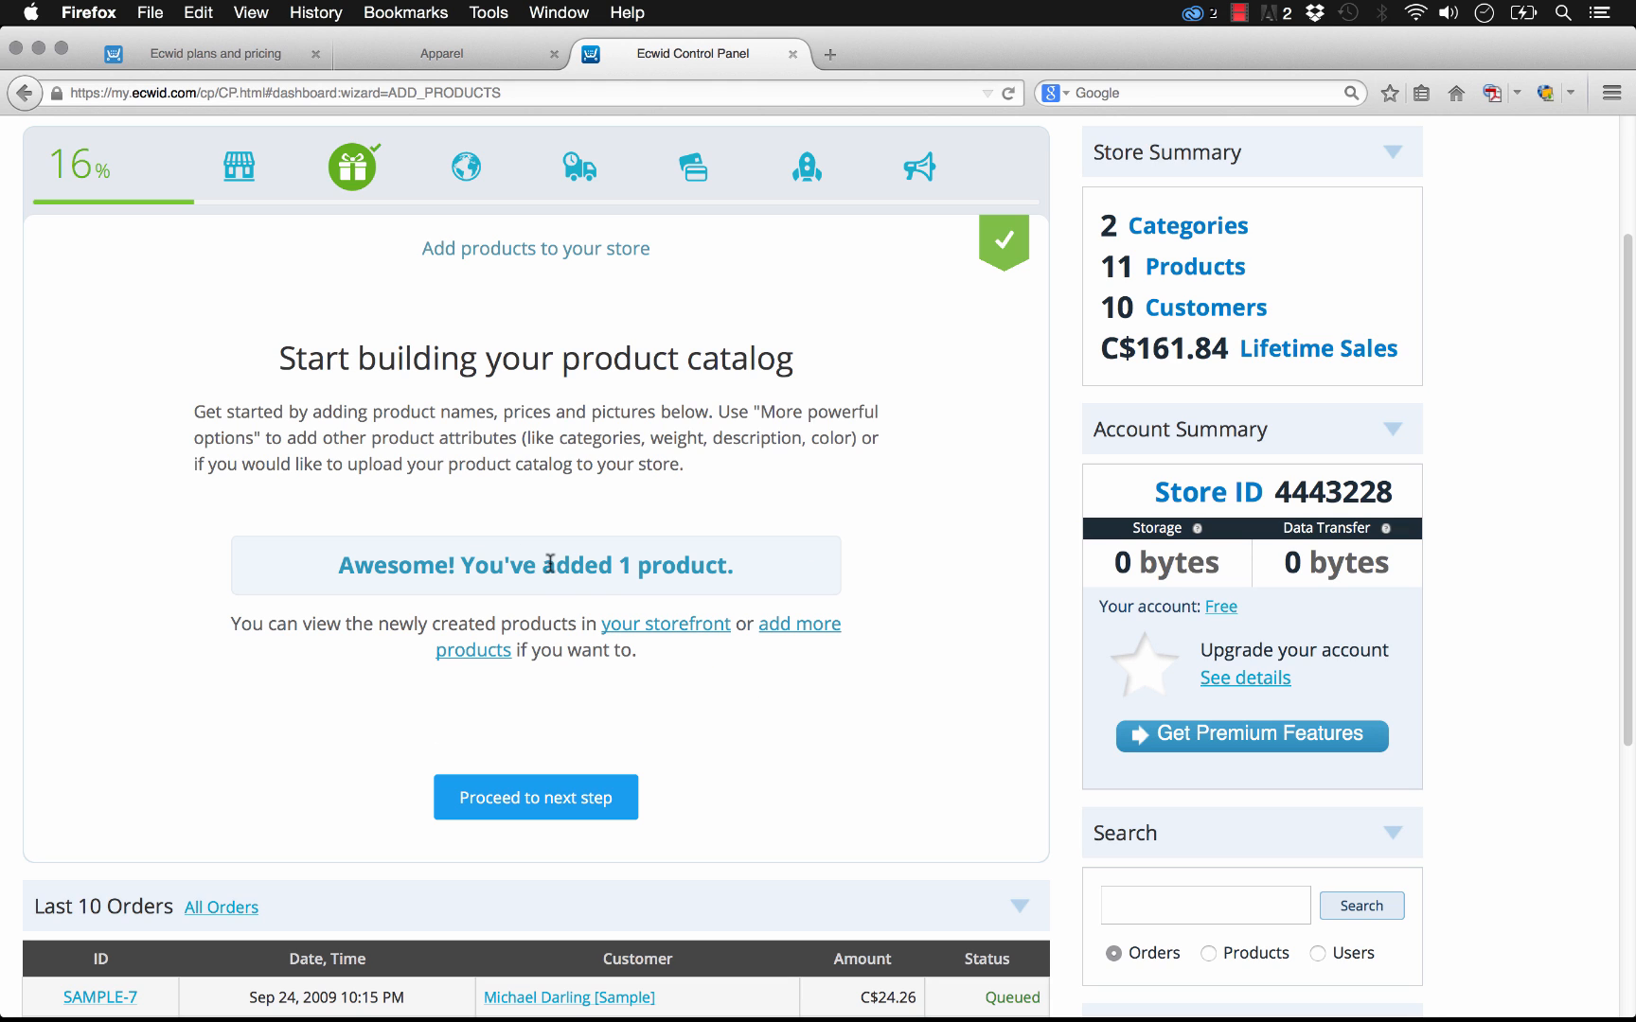
click(497, 651)
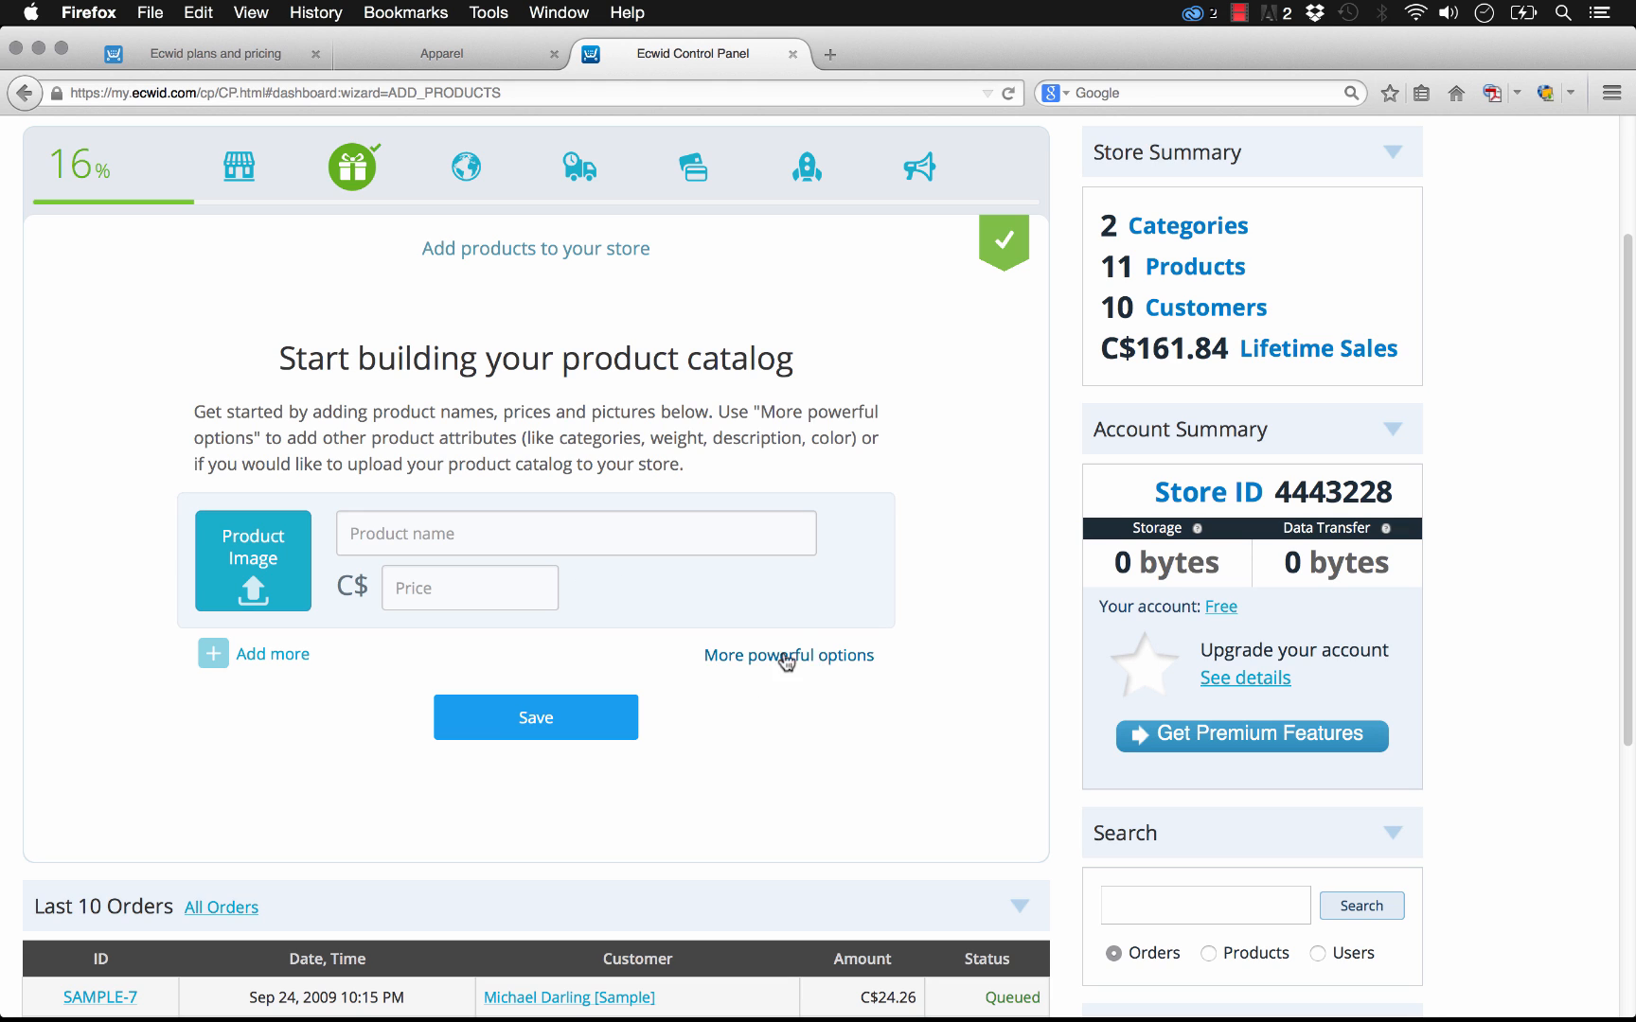
Open the store's Sales section and look through the list of orders
scroll(661, 336, up, 4)
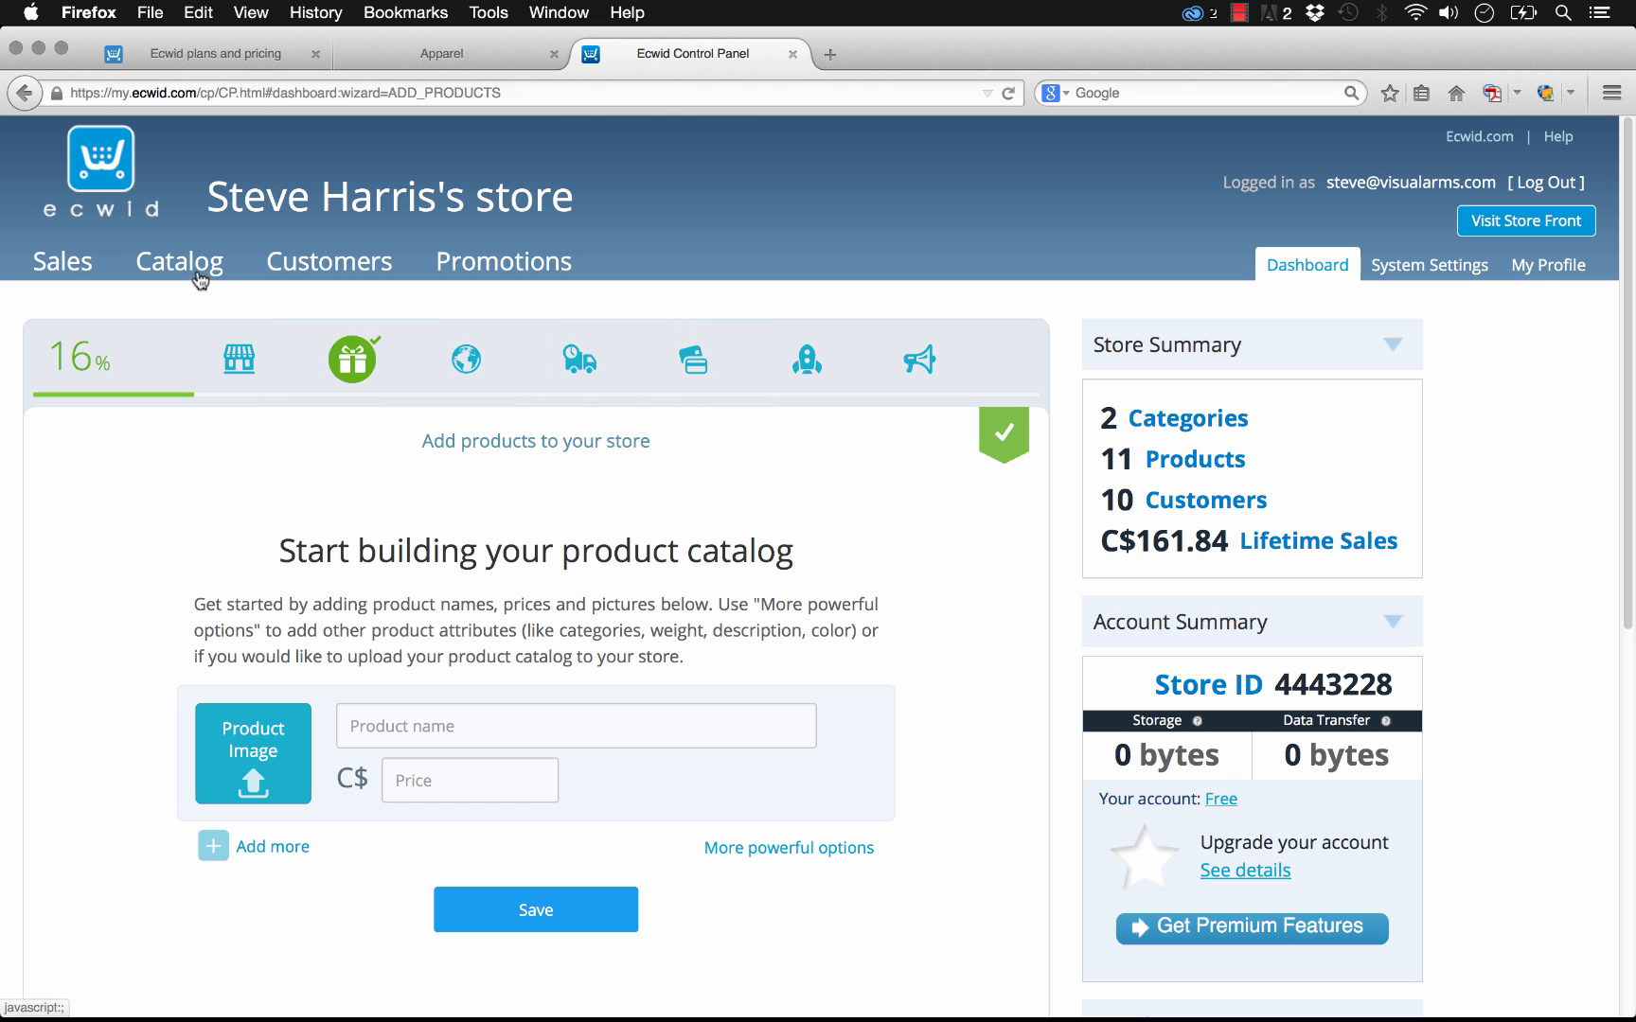
click(66, 271)
scroll(440, 610, down, 5)
scroll(459, 607, up, 5)
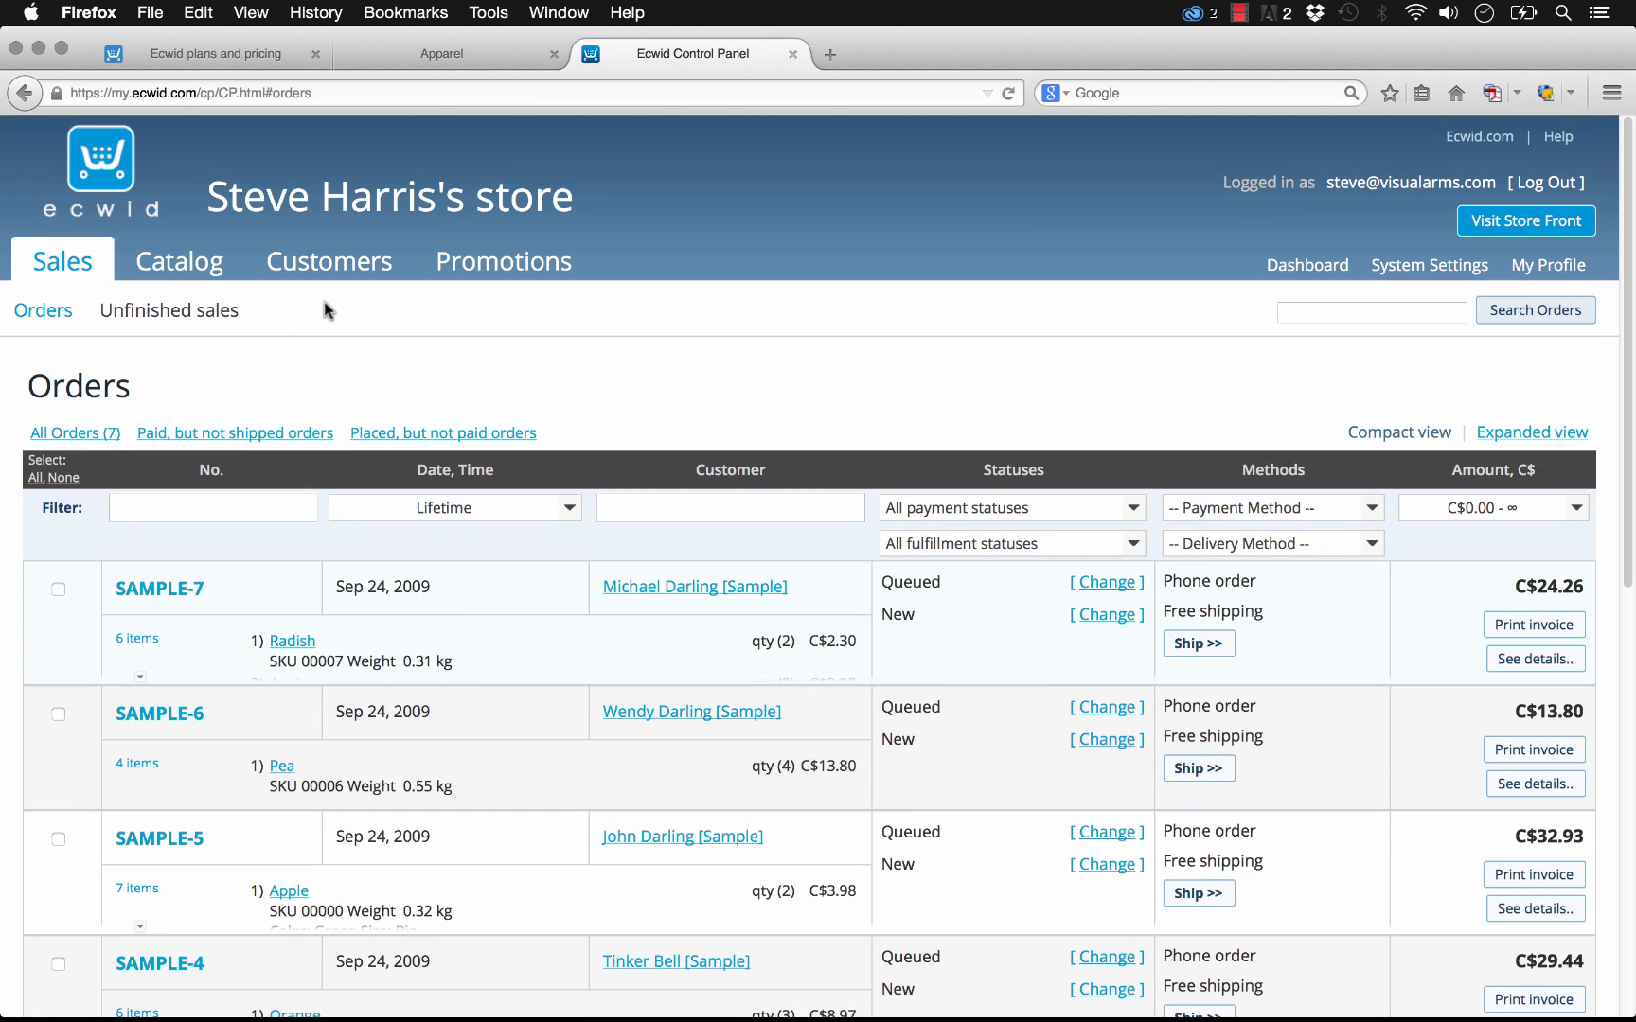
Open the Apple product from the catalog's product list and review its general details
click(173, 263)
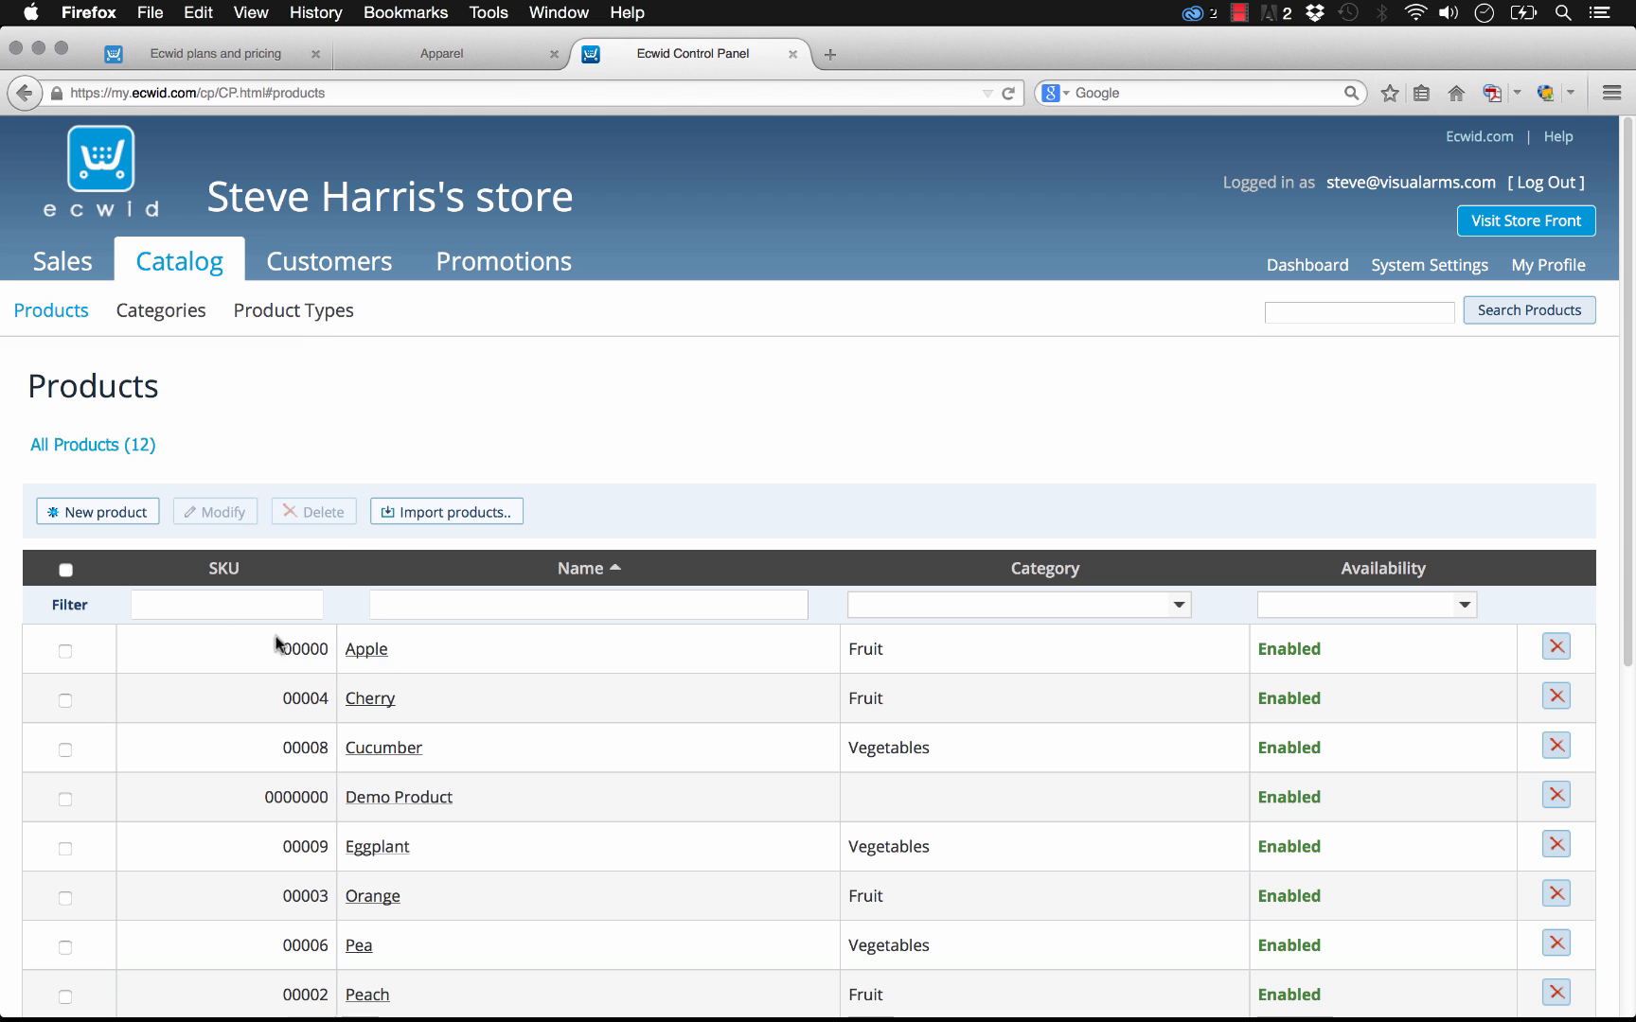
click(377, 653)
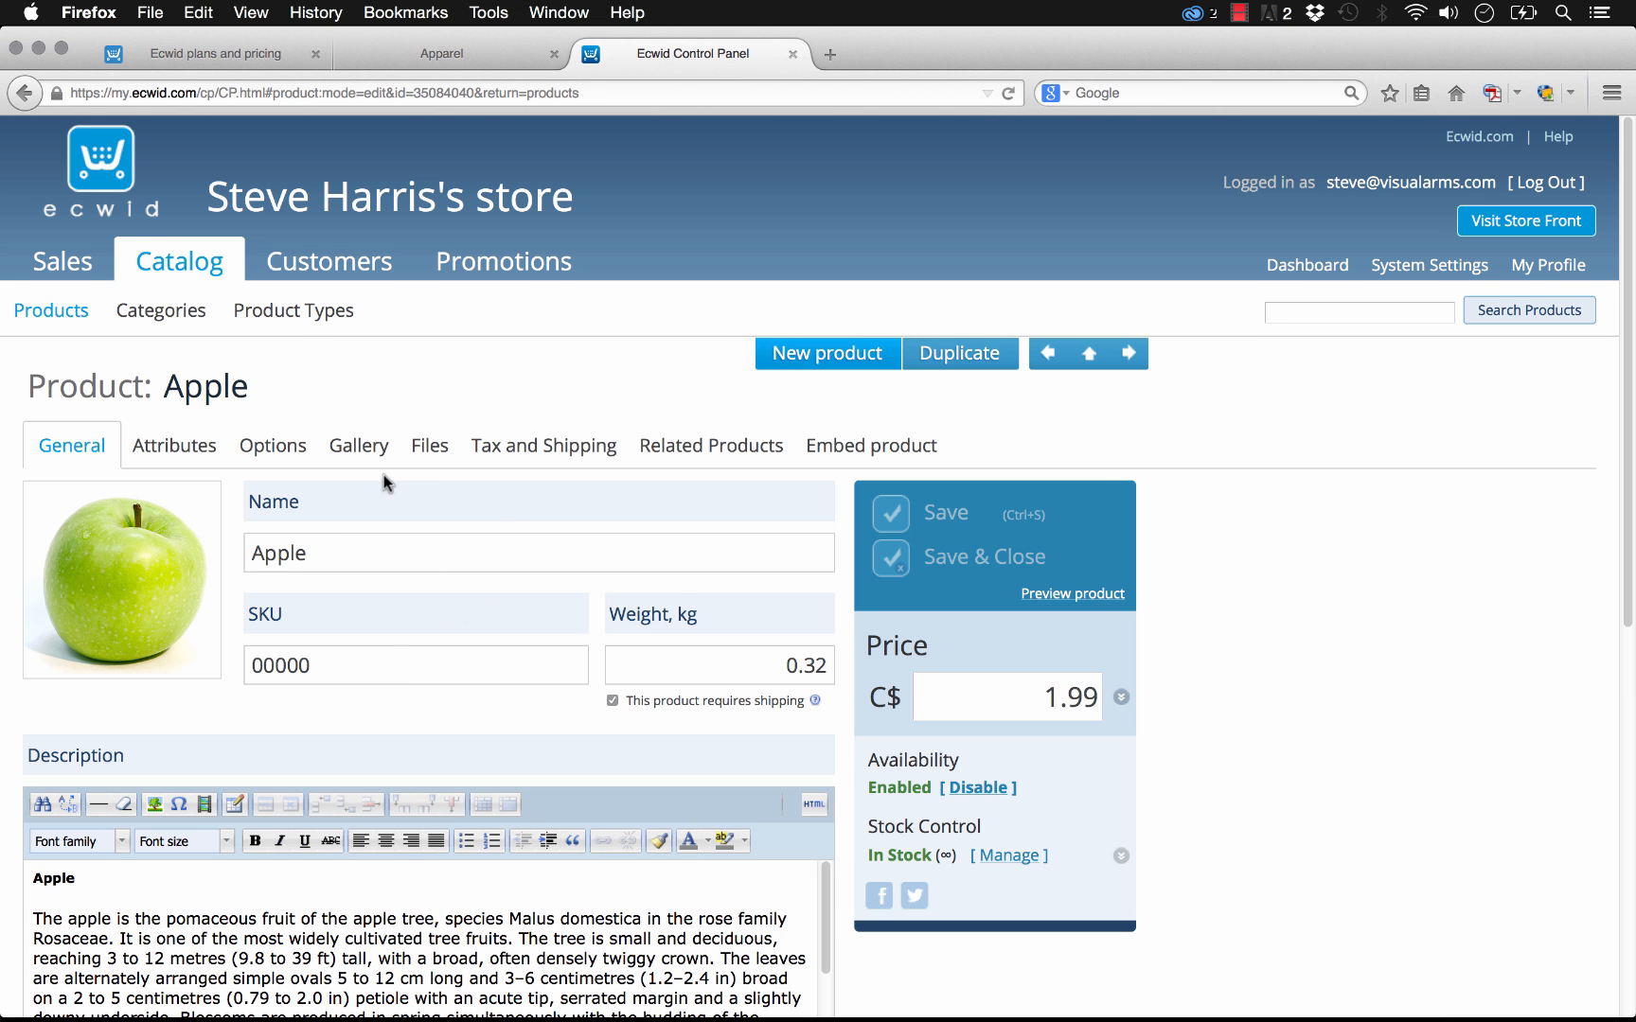
scroll(379, 471, down, 3)
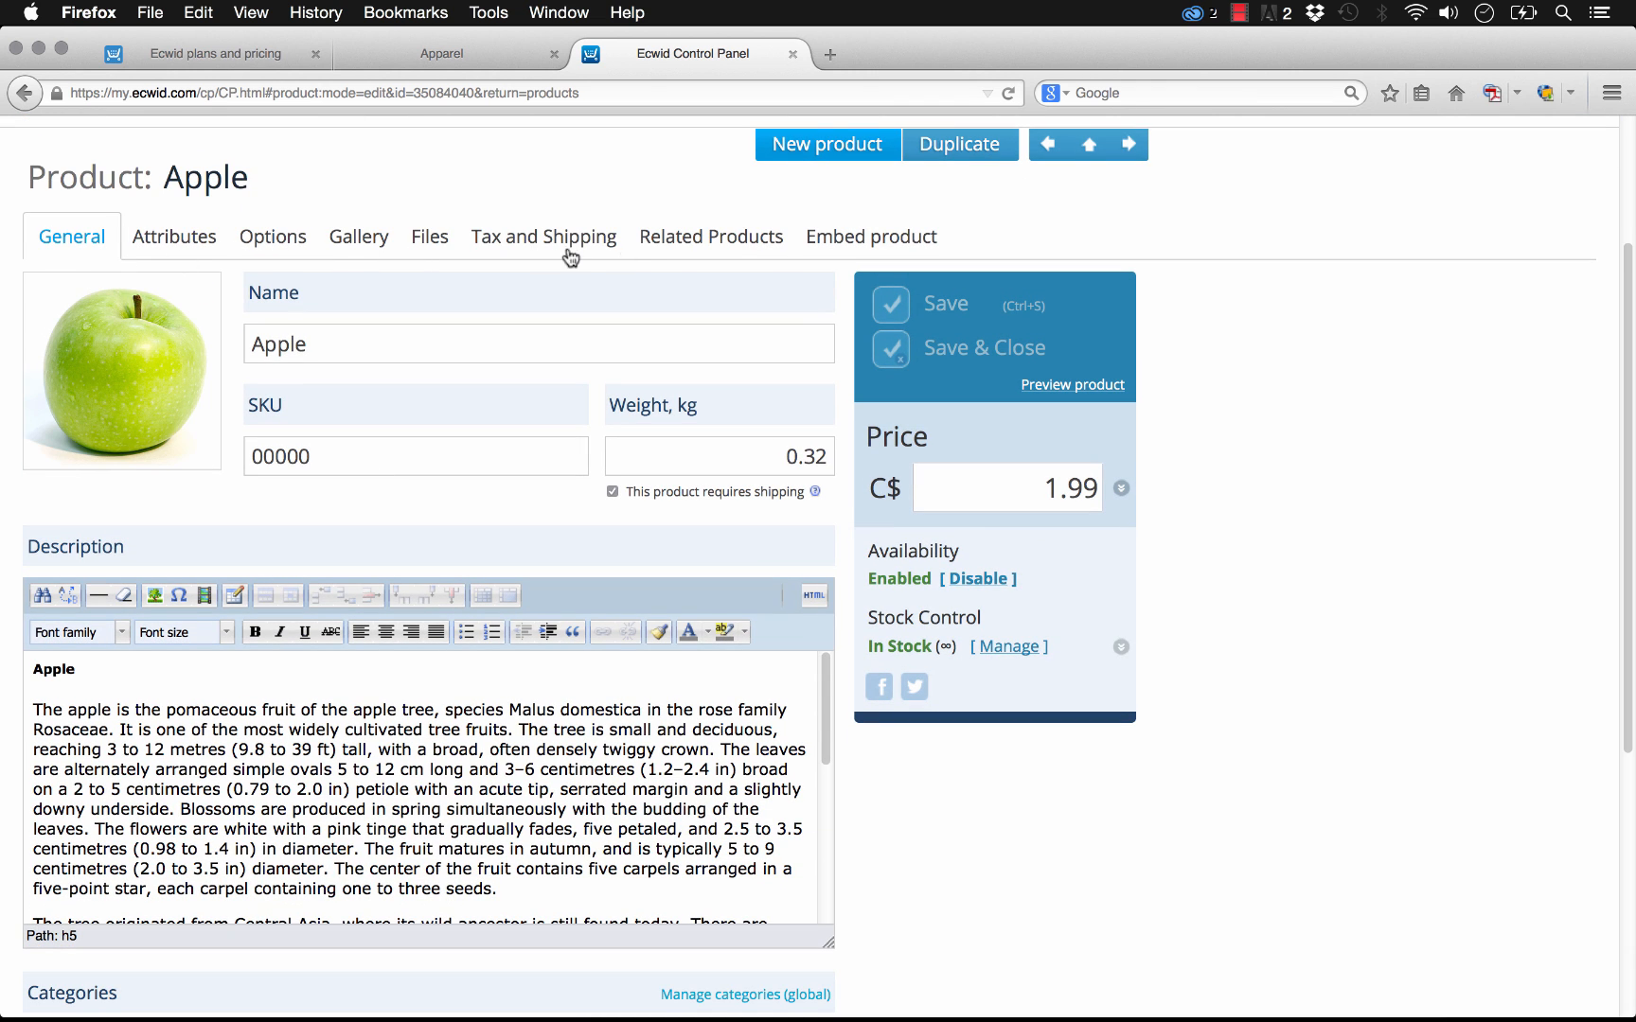
Examine the Apple product's attributes, including Brand and UPC, and display its Color options
click(179, 239)
drag(54, 504, 109, 499)
click(117, 504)
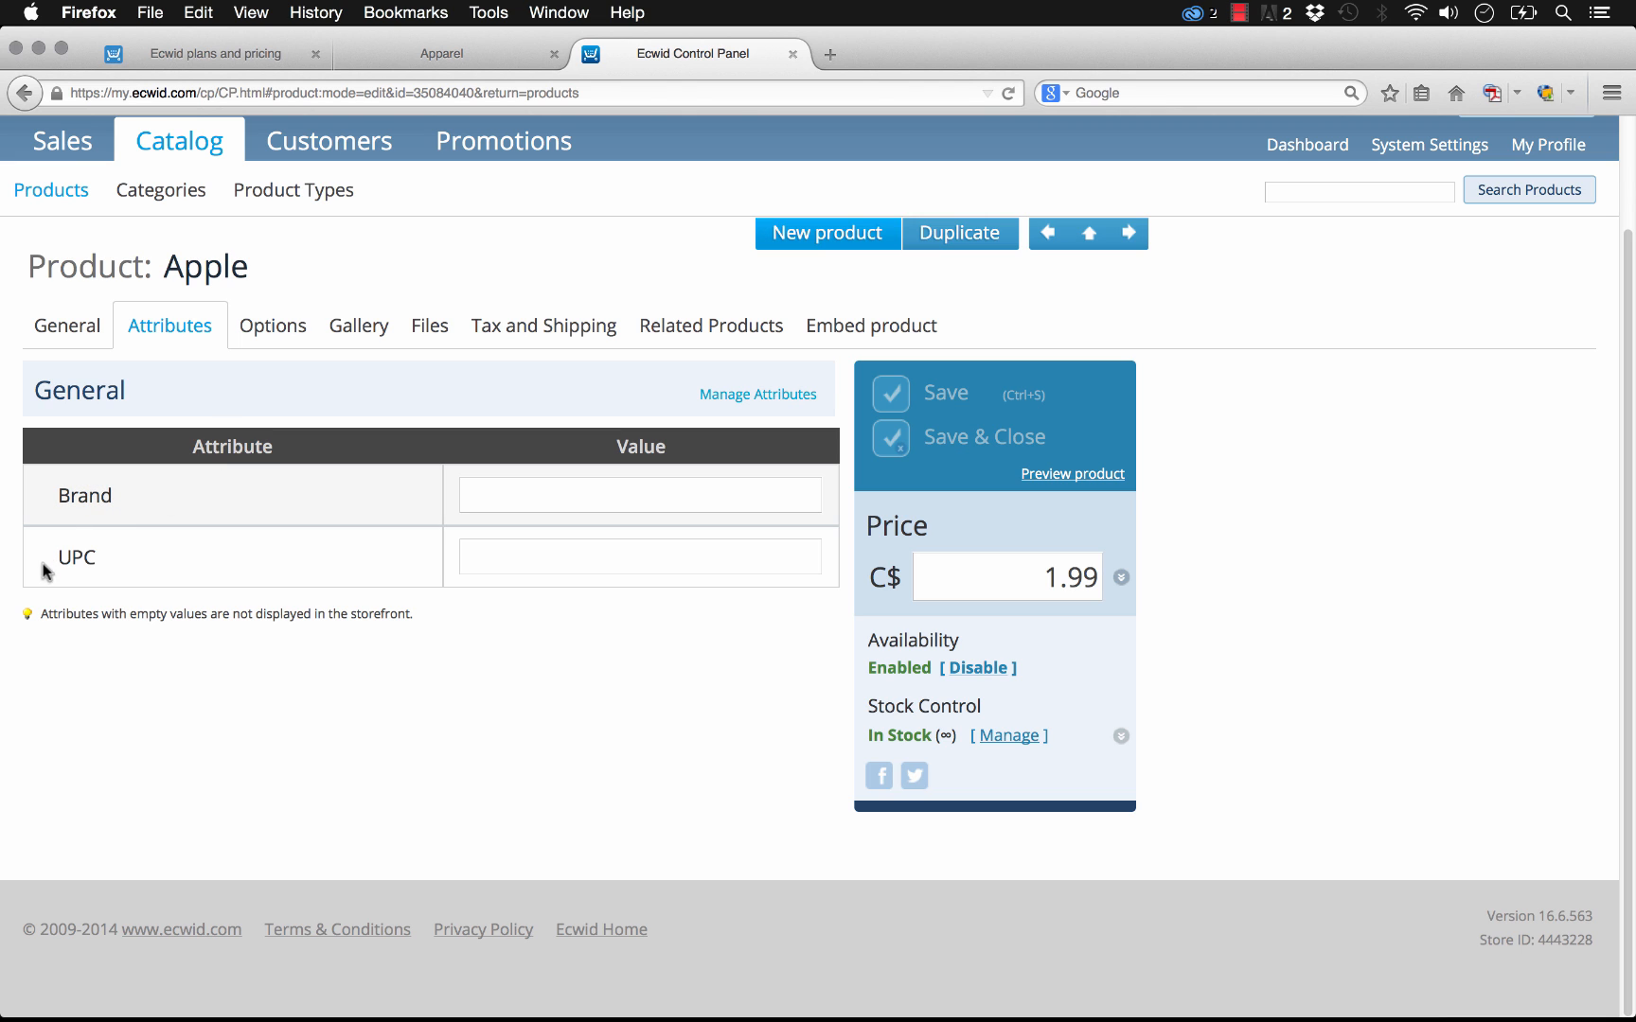
click(269, 350)
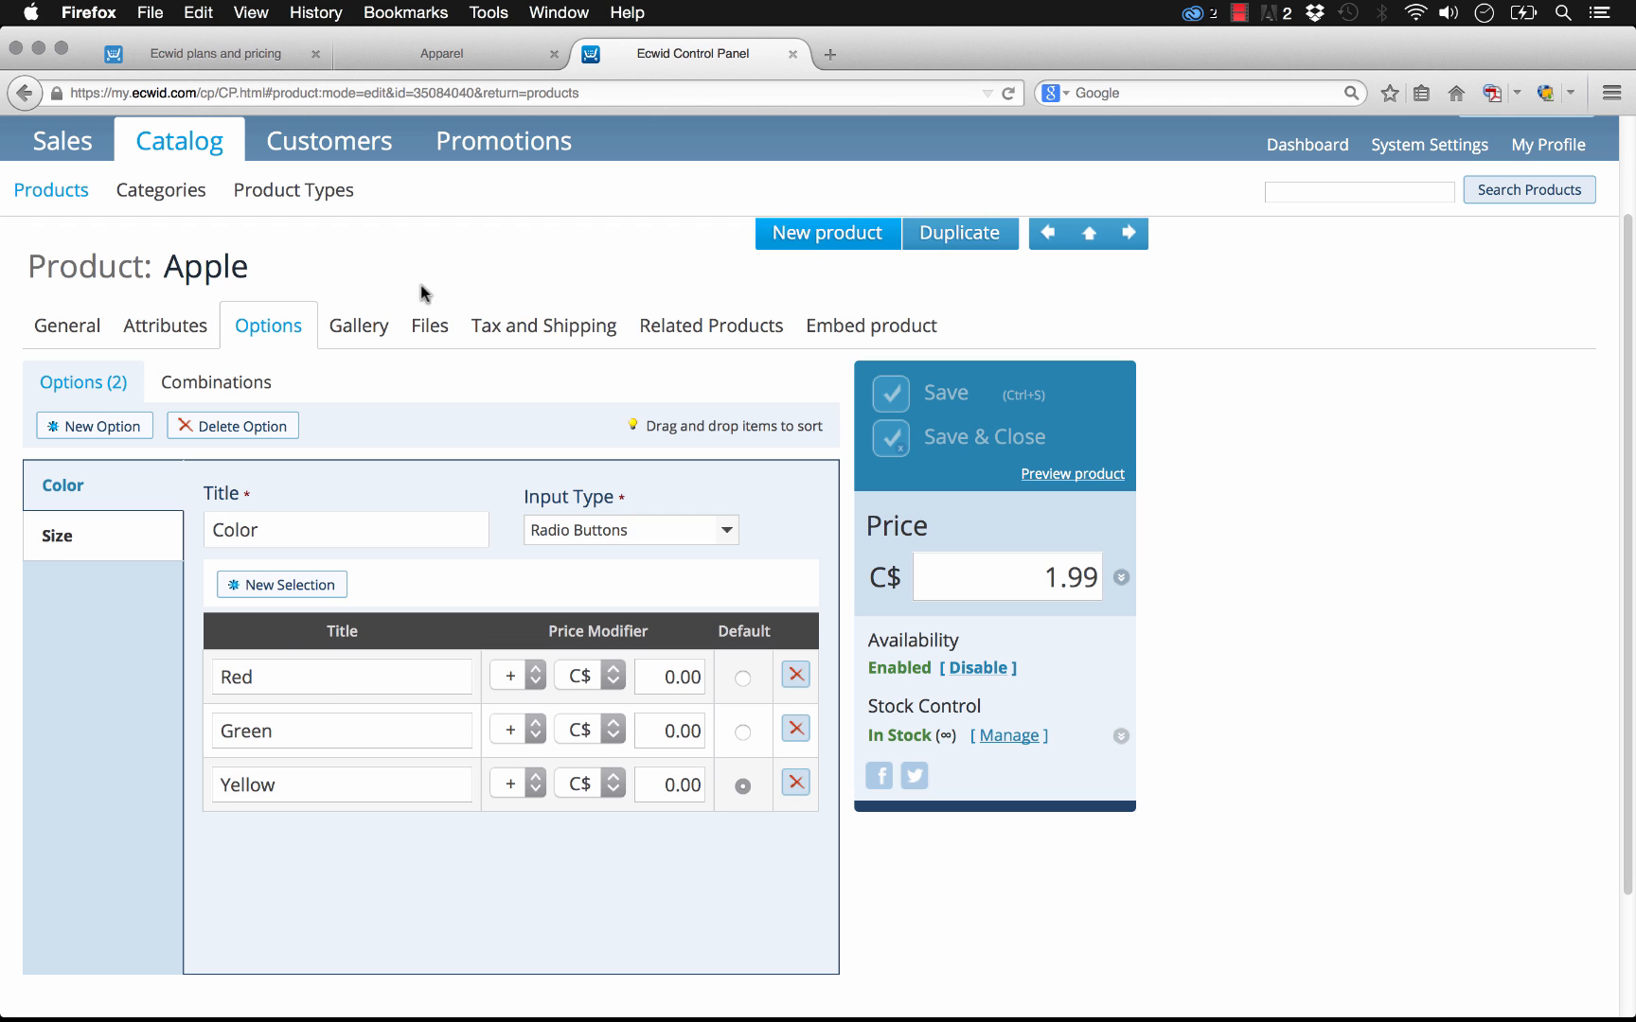
View the Apple product's image gallery, and open the catalog's categories with the blank root category form
click(354, 328)
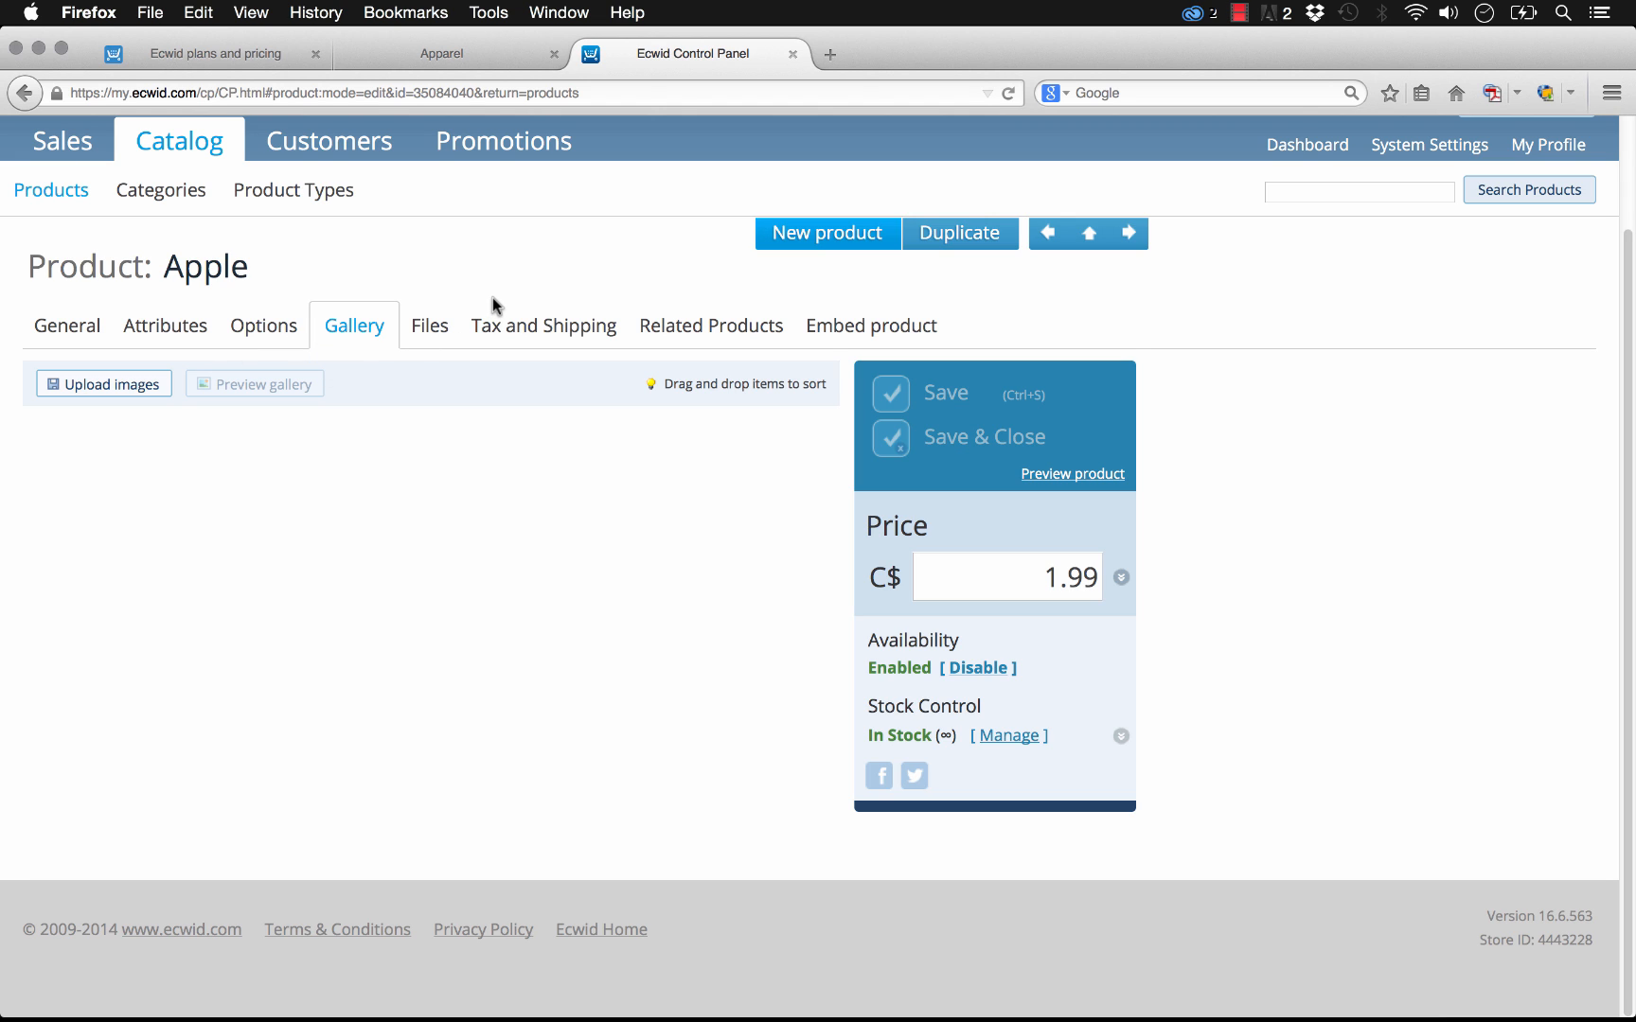
scroll(265, 308, up, 2)
click(186, 252)
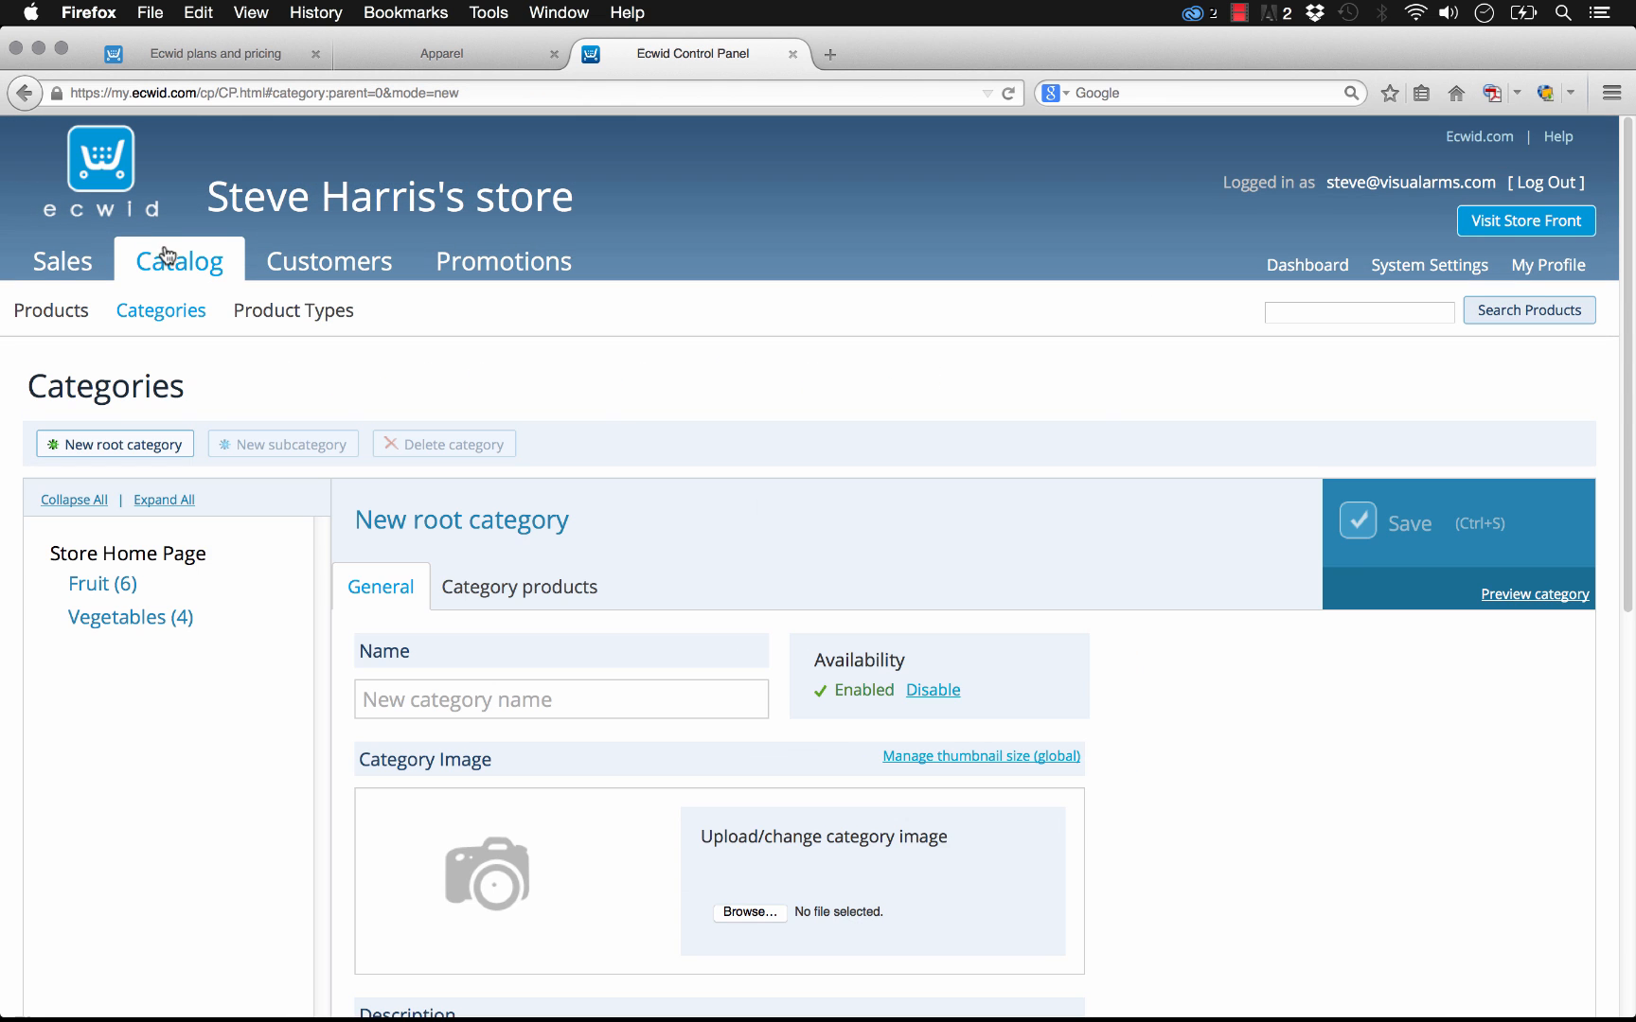
scroll(306, 358, down, 1)
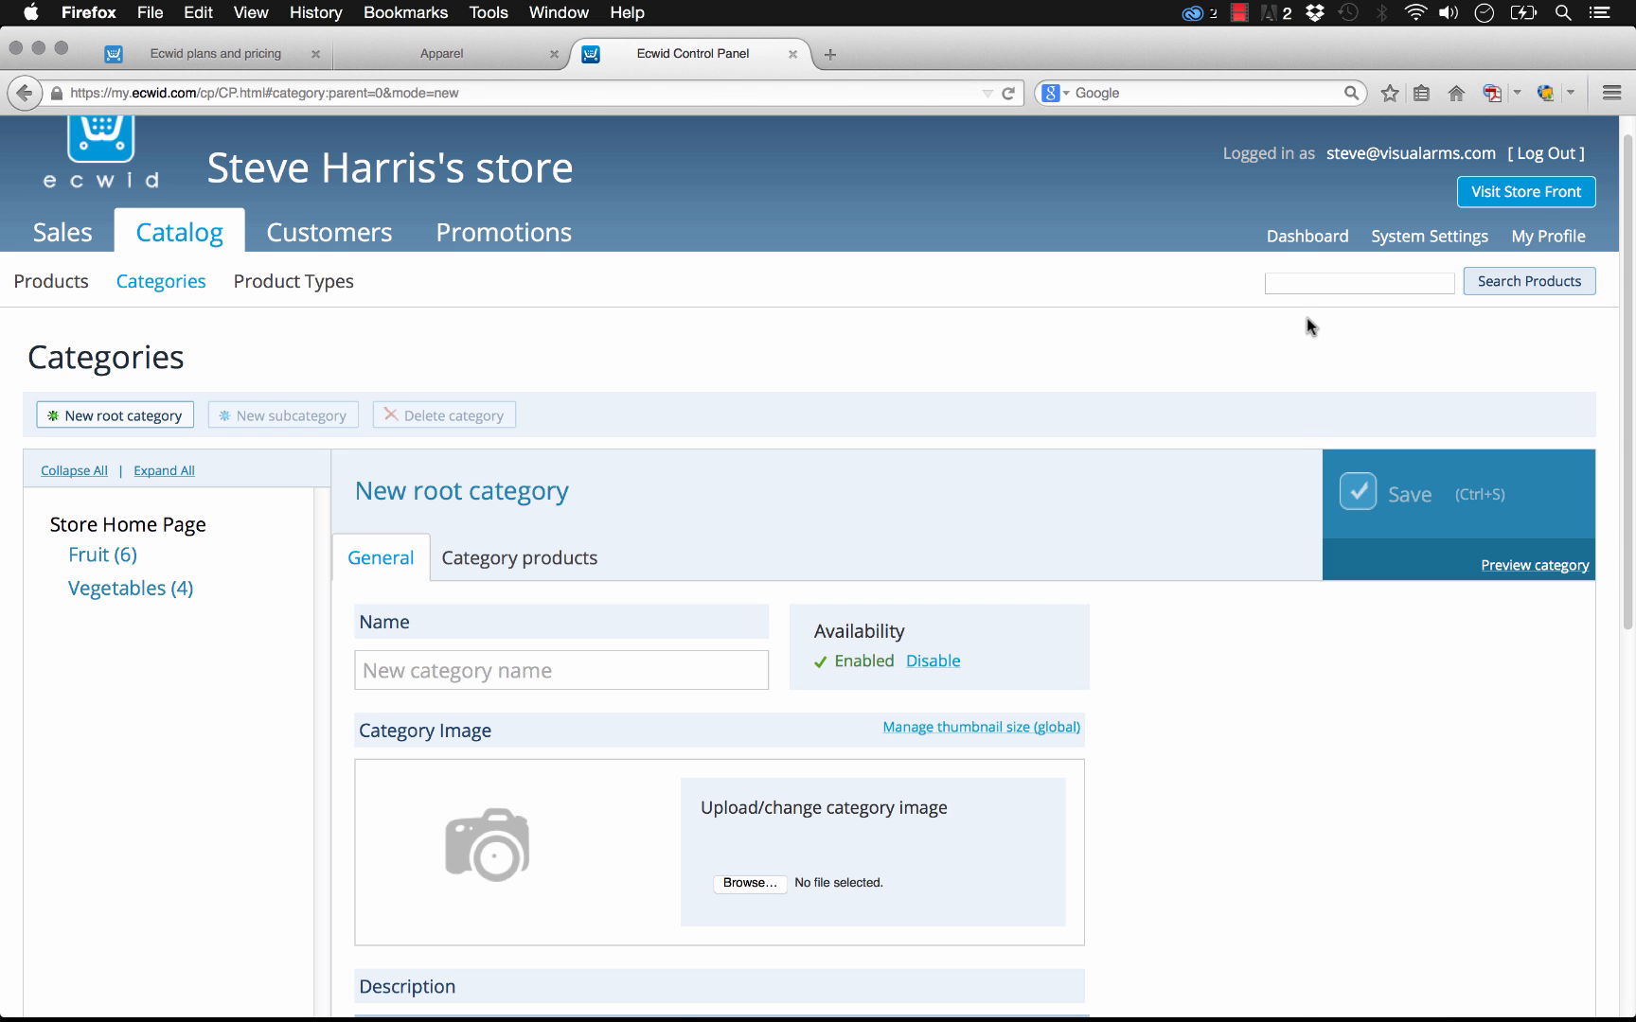
Switch to Adobe Muse, inspect the Ecwid Category Tabs widget on the Home page, and preview the page in the browser
mouse_move(679, 980)
click(741, 980)
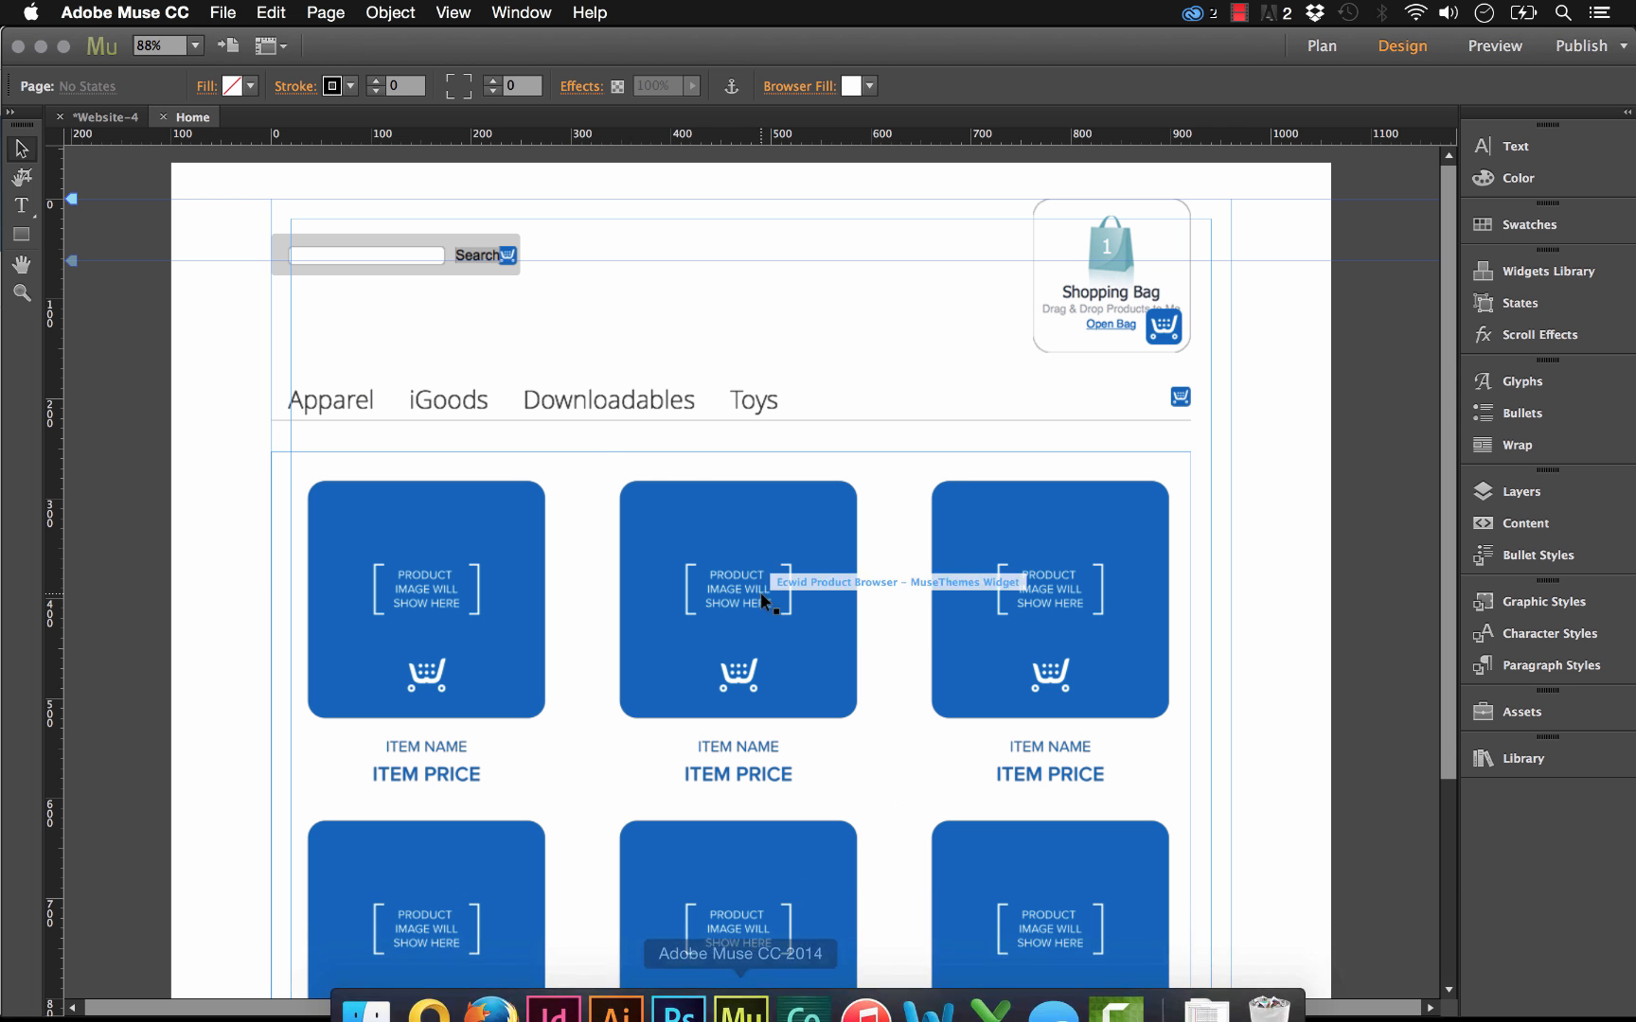
click(474, 404)
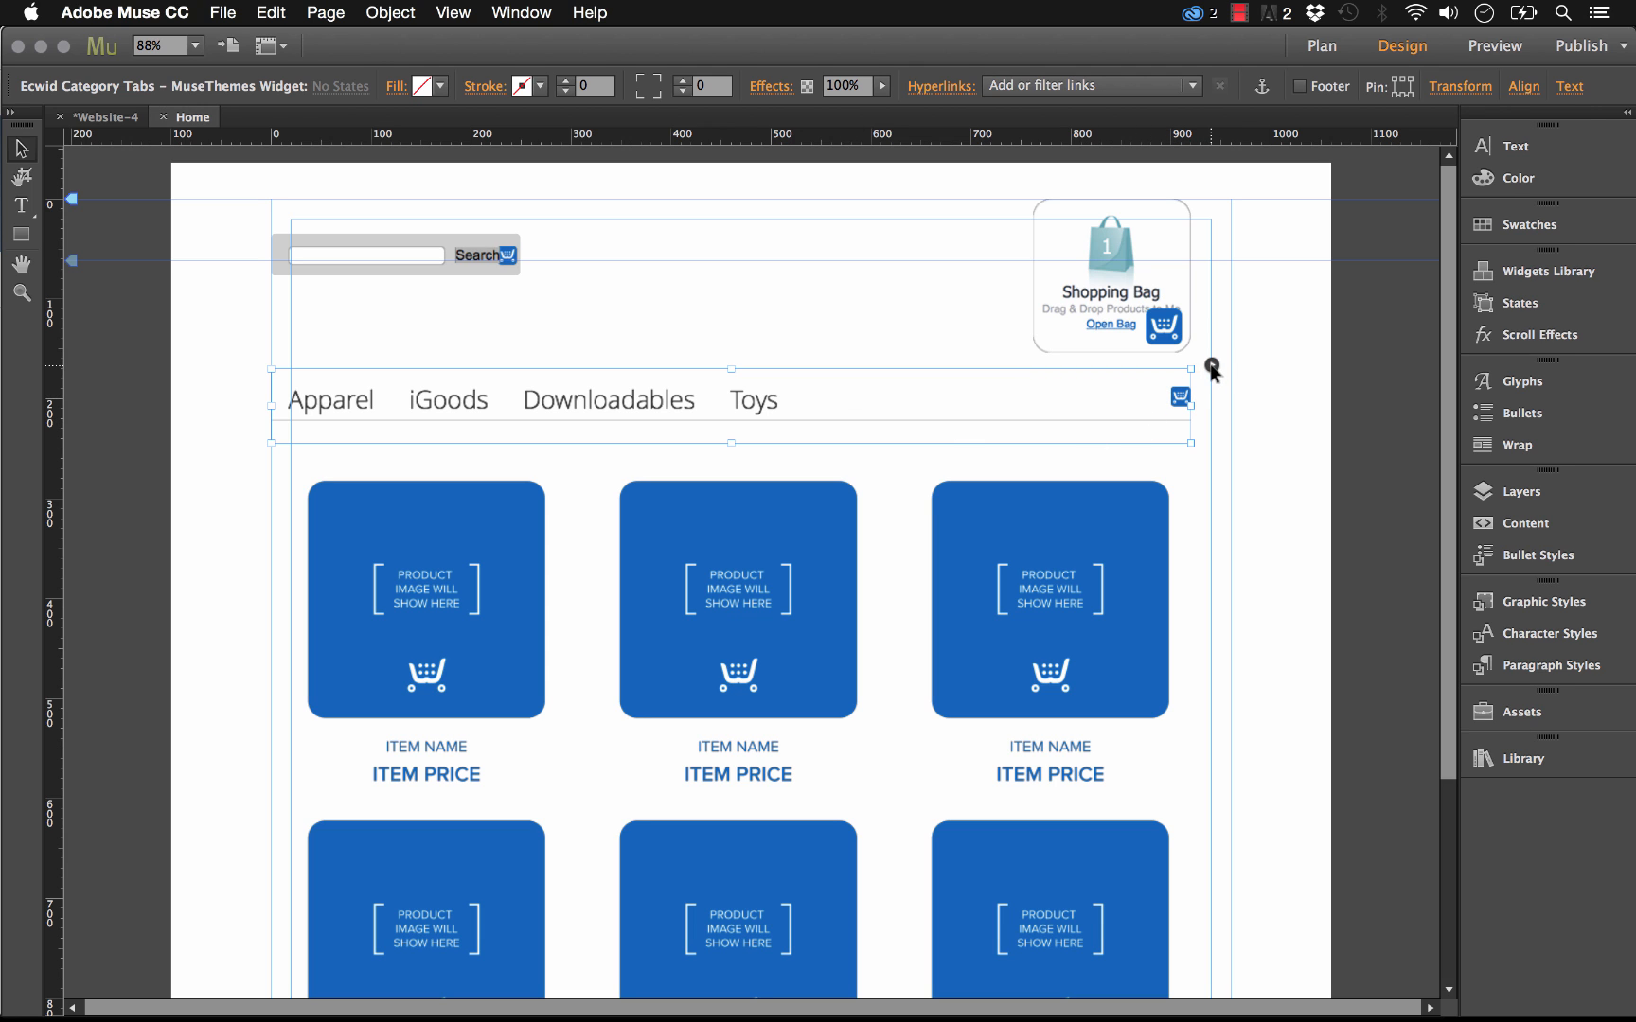
click(602, 363)
click(223, 13)
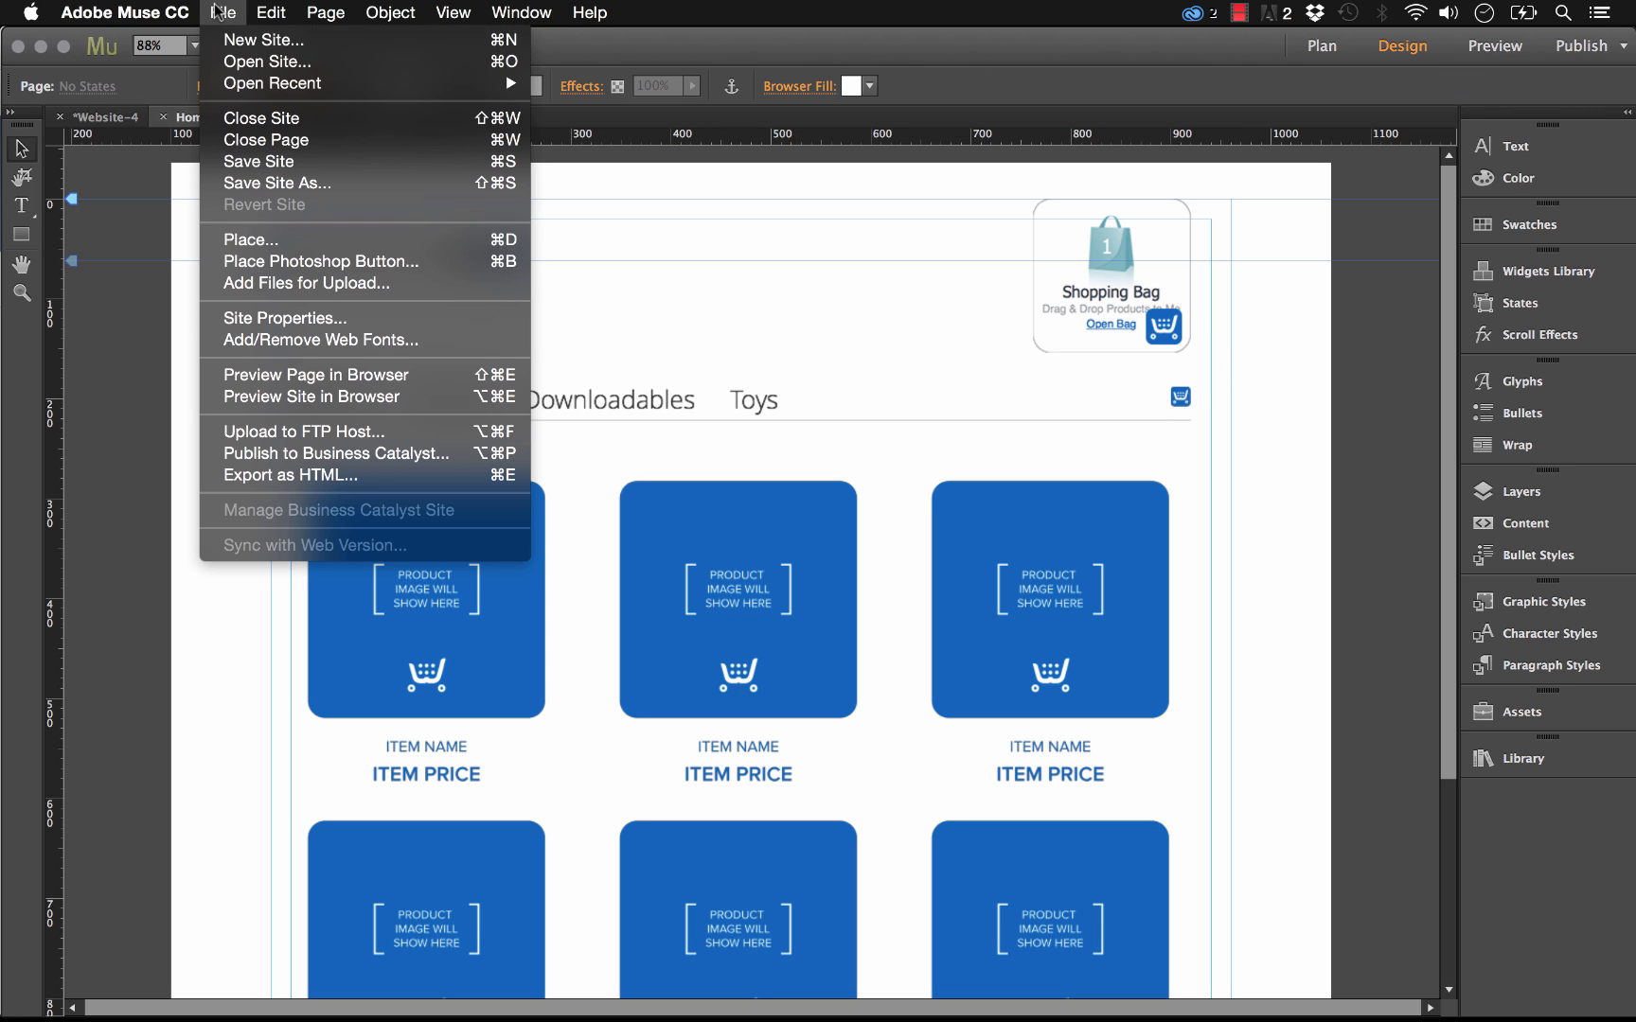
click(329, 369)
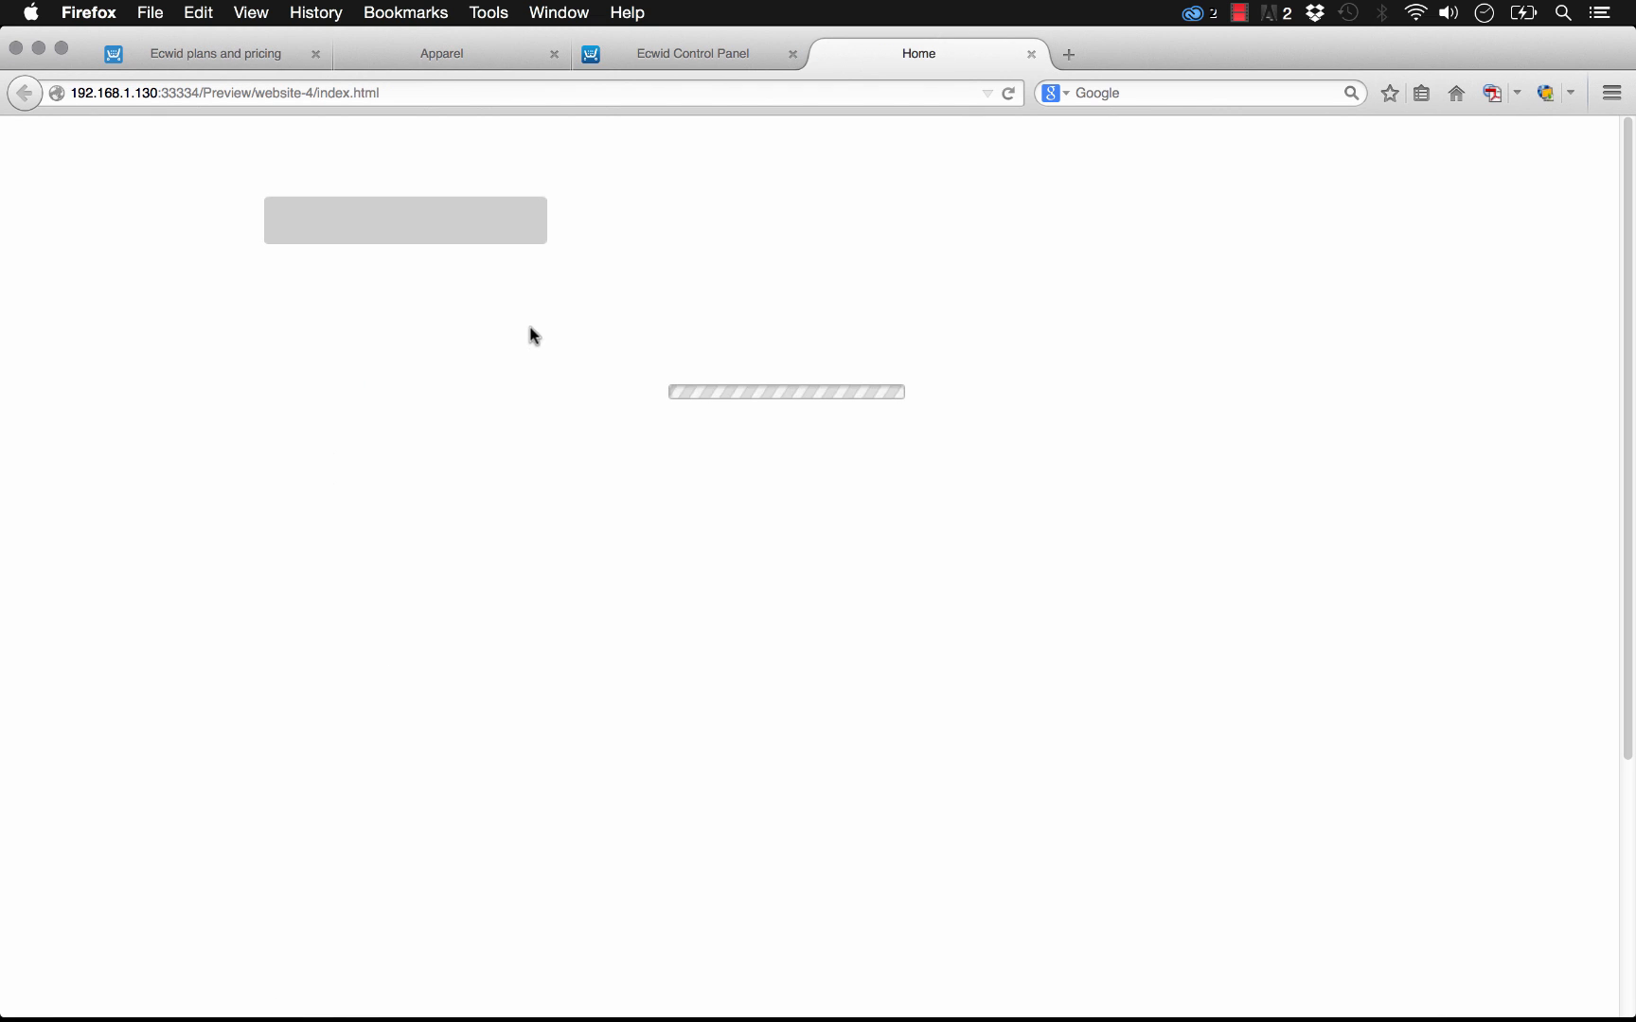
Browse the Downloadables, iGoods, Apparel and Toys categories in the page preview, checking the subcategories shown for Toys
click(625, 390)
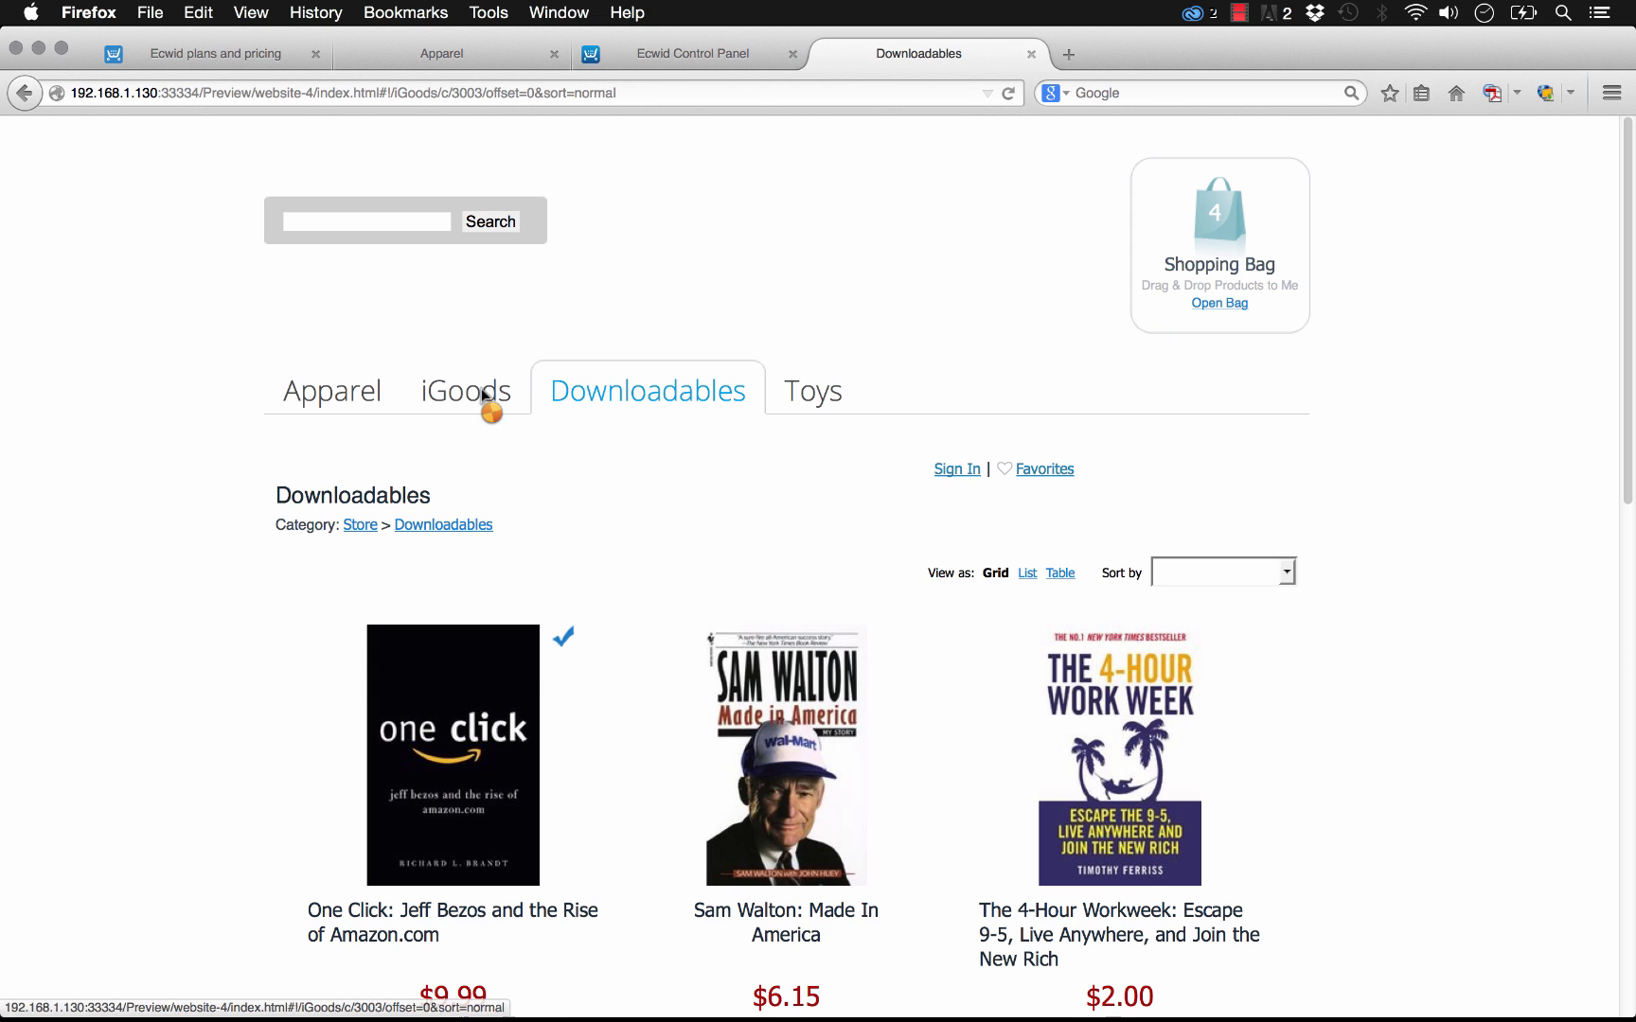
click(486, 391)
click(351, 392)
click(811, 393)
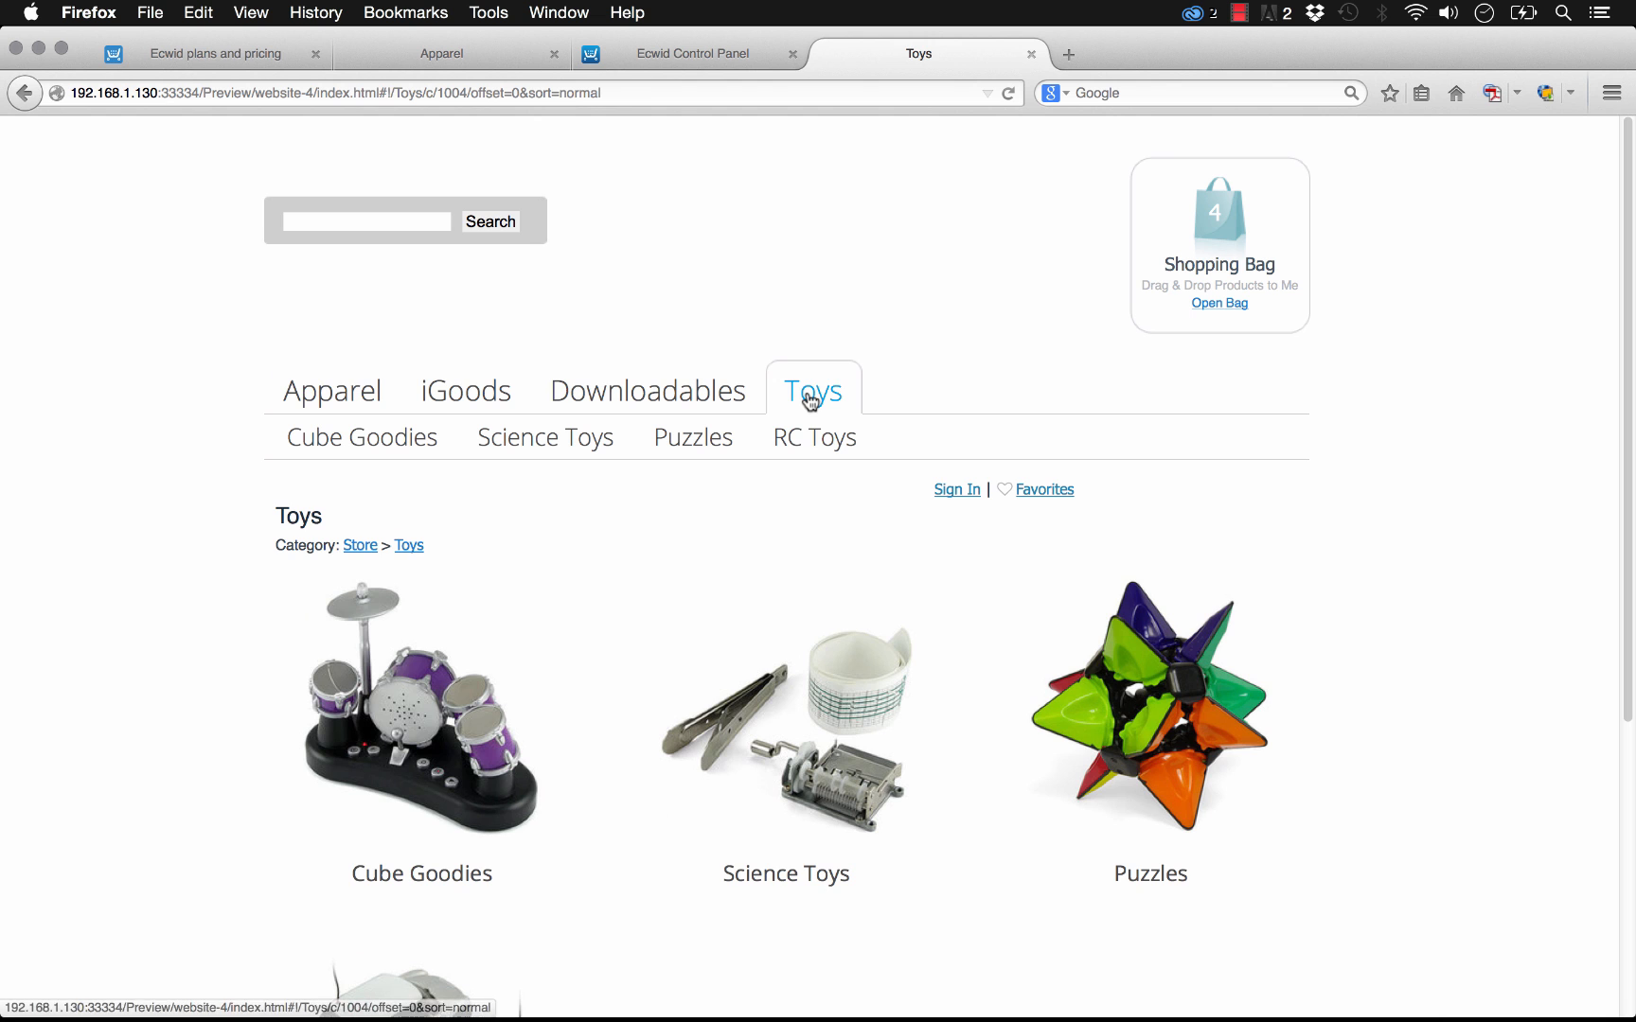
scroll(419, 693, down, 1)
scroll(420, 693, down, 1)
mouse_move(478, 1008)
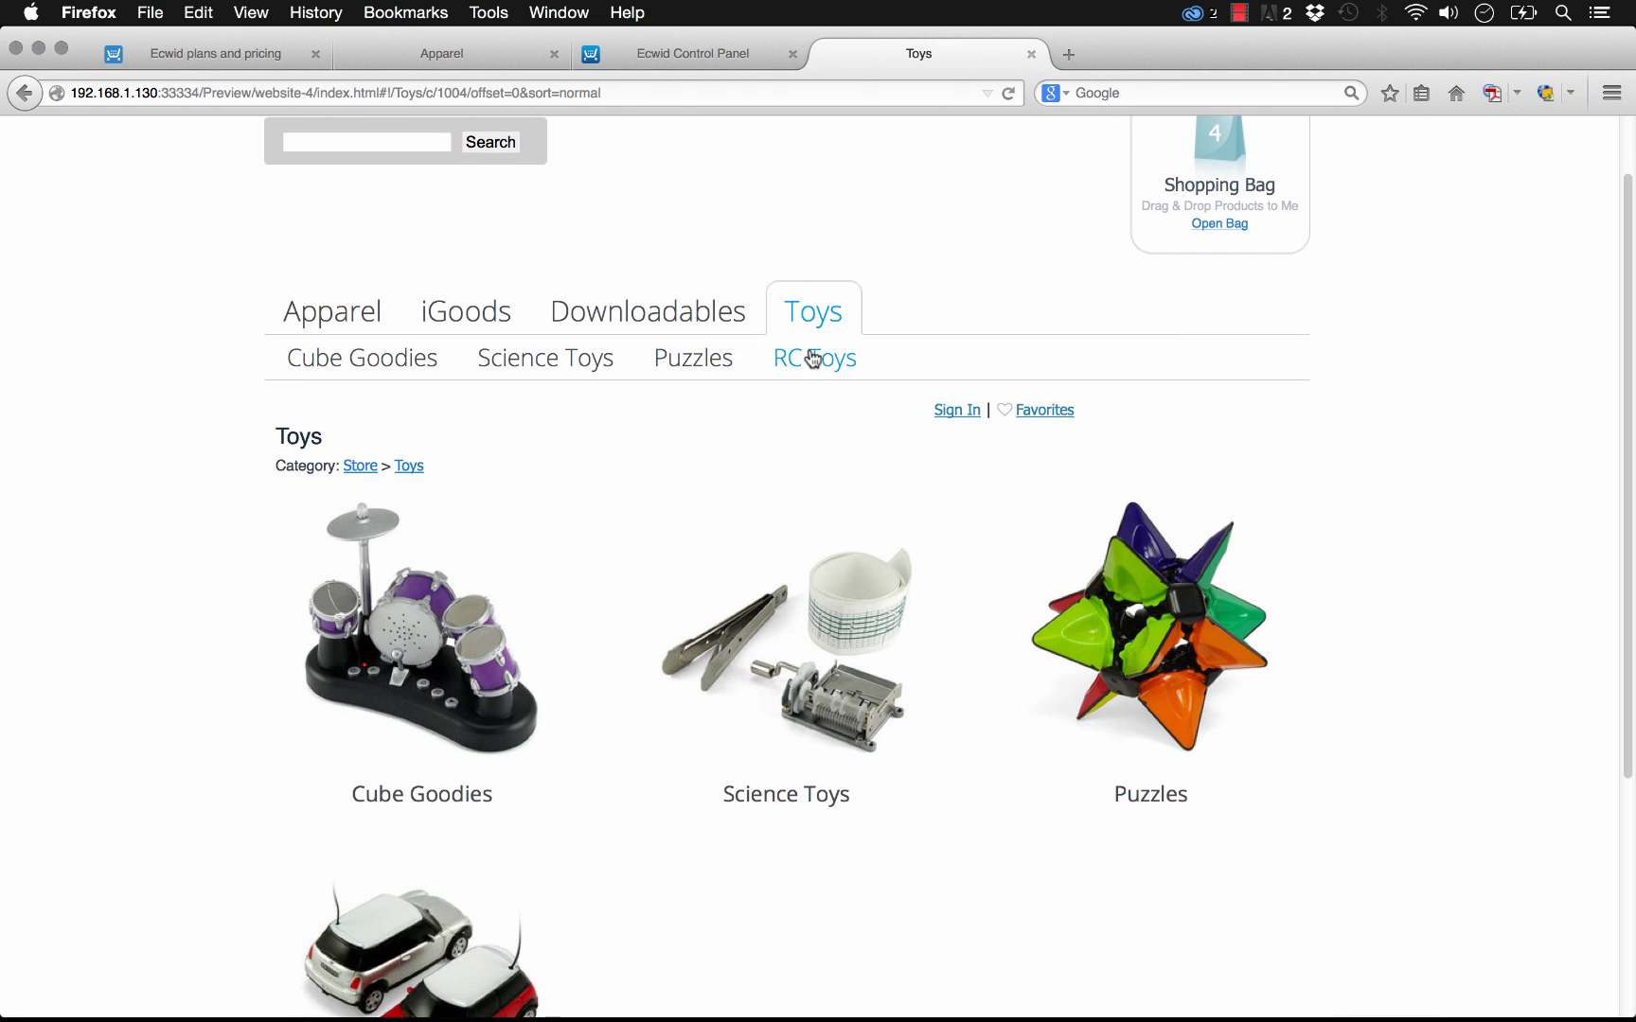
scroll(811, 354, up, 2)
Return to the Ecwid Control Panel and look through the store's list of customers
click(752, 56)
scroll(817, 264, up, 1)
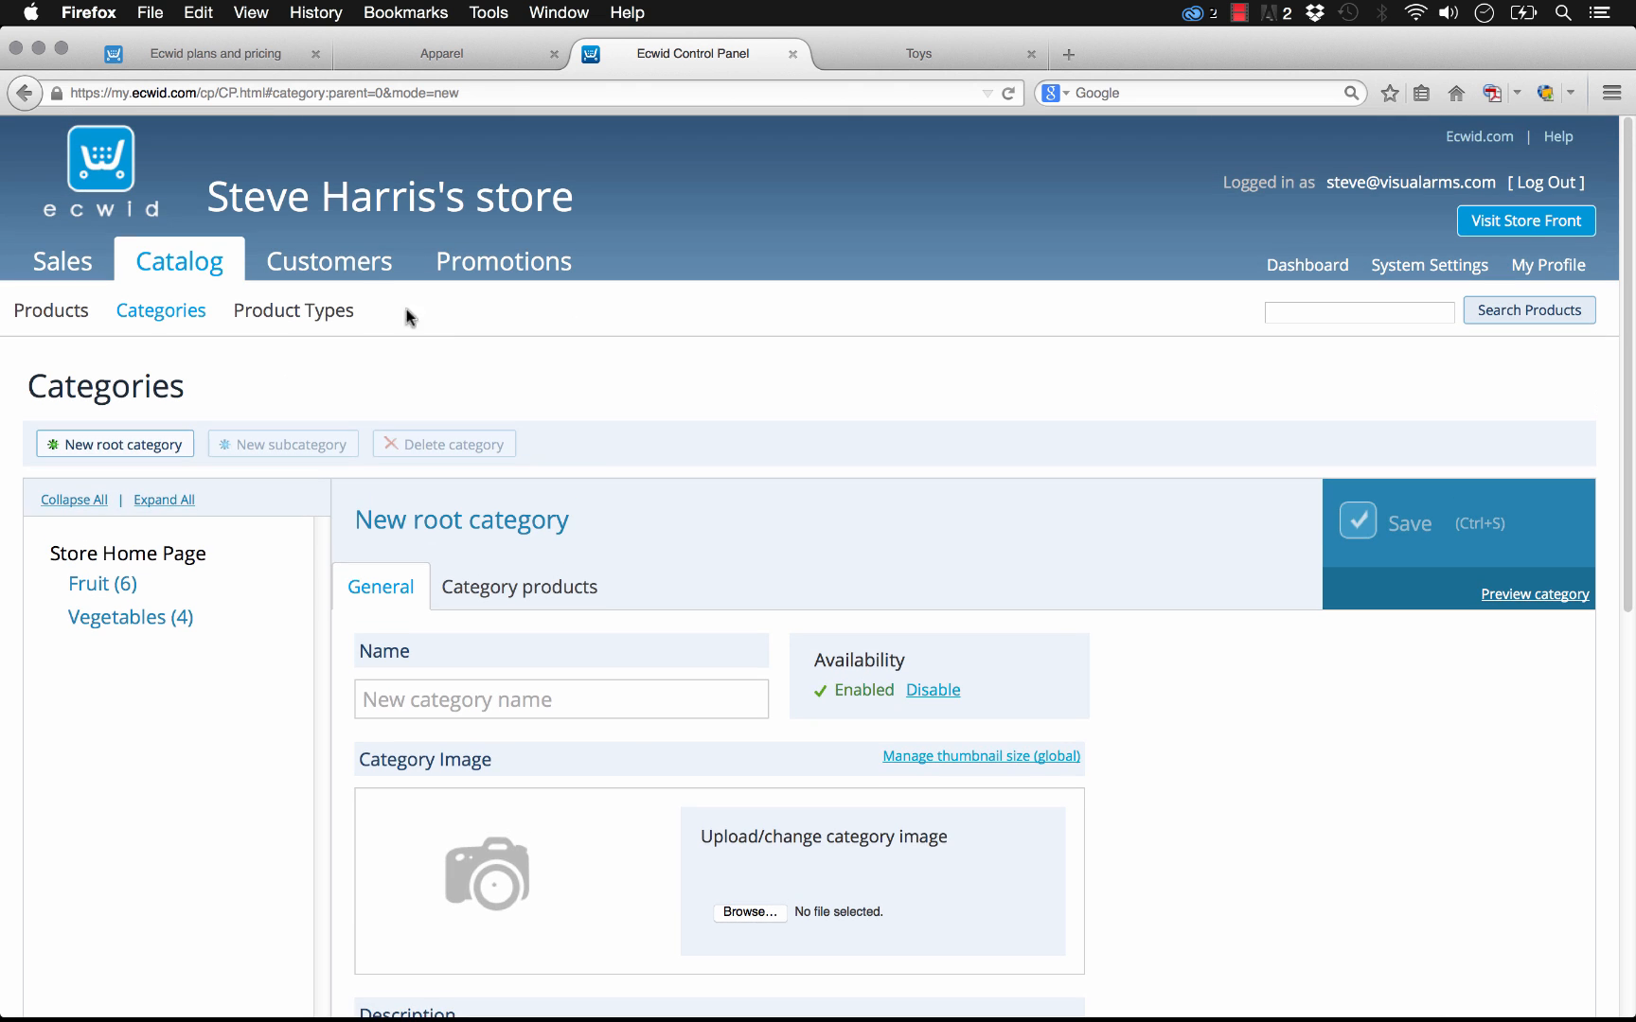
click(313, 262)
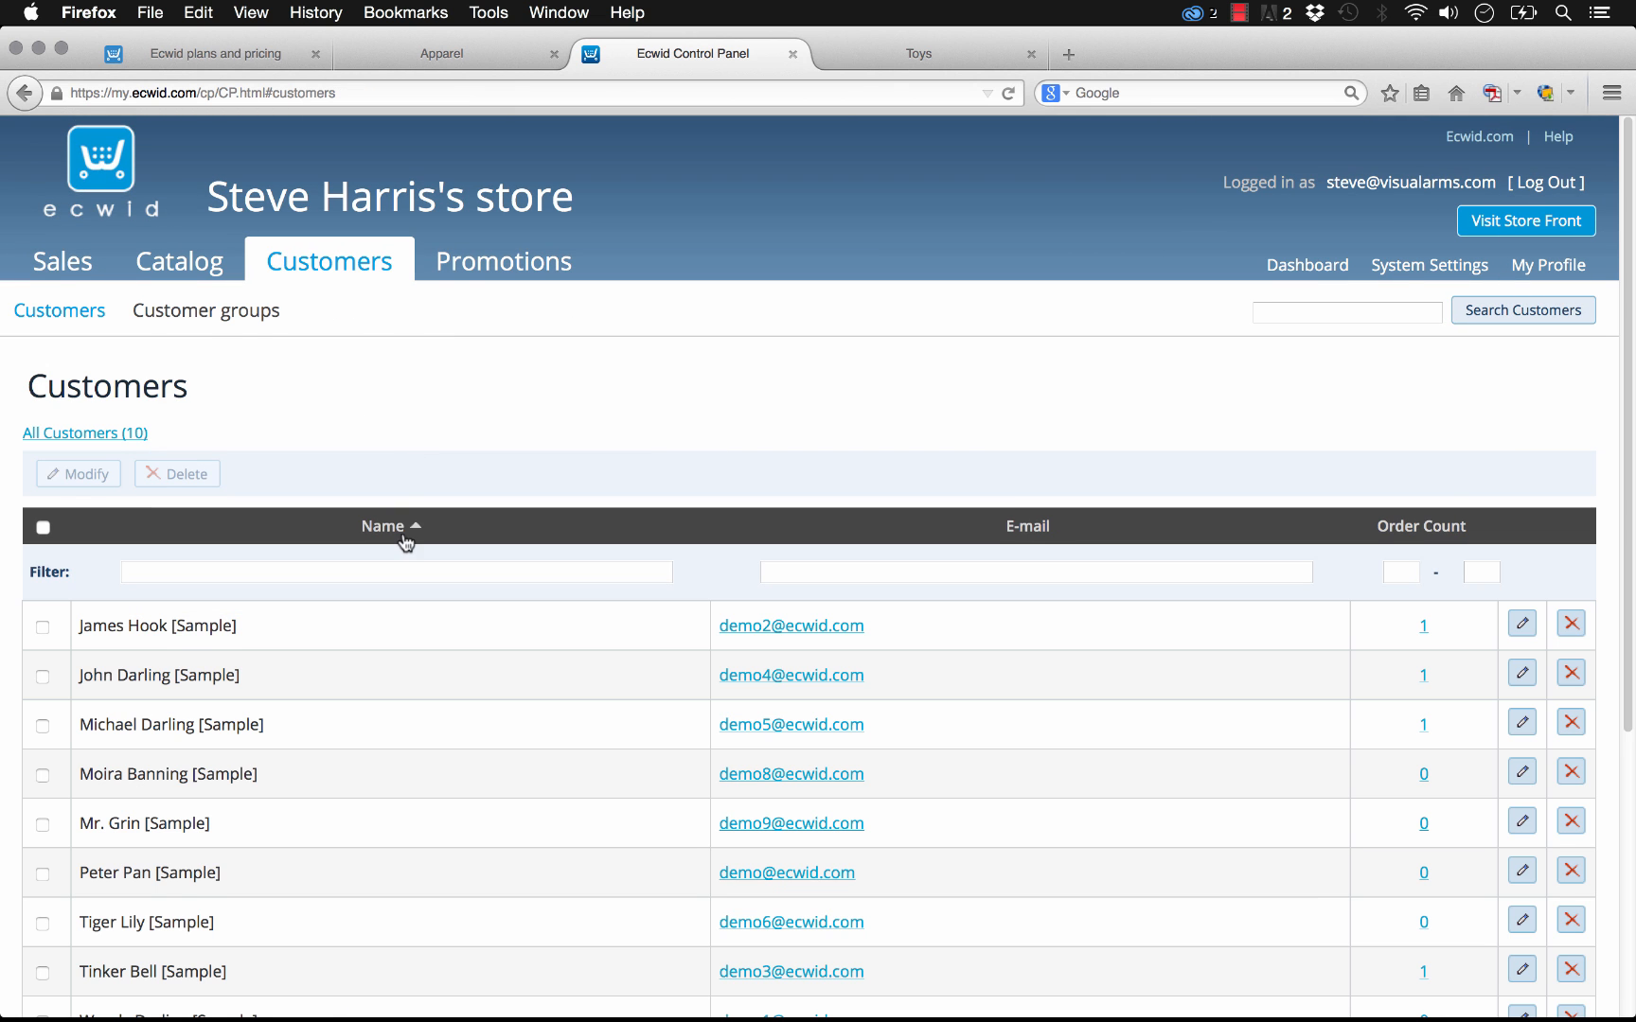
scroll(413, 530, down, 4)
scroll(467, 753, up, 4)
View the store's discount coupons under Promotions, dismiss the account upgrade offer, and return to the customer list
click(492, 265)
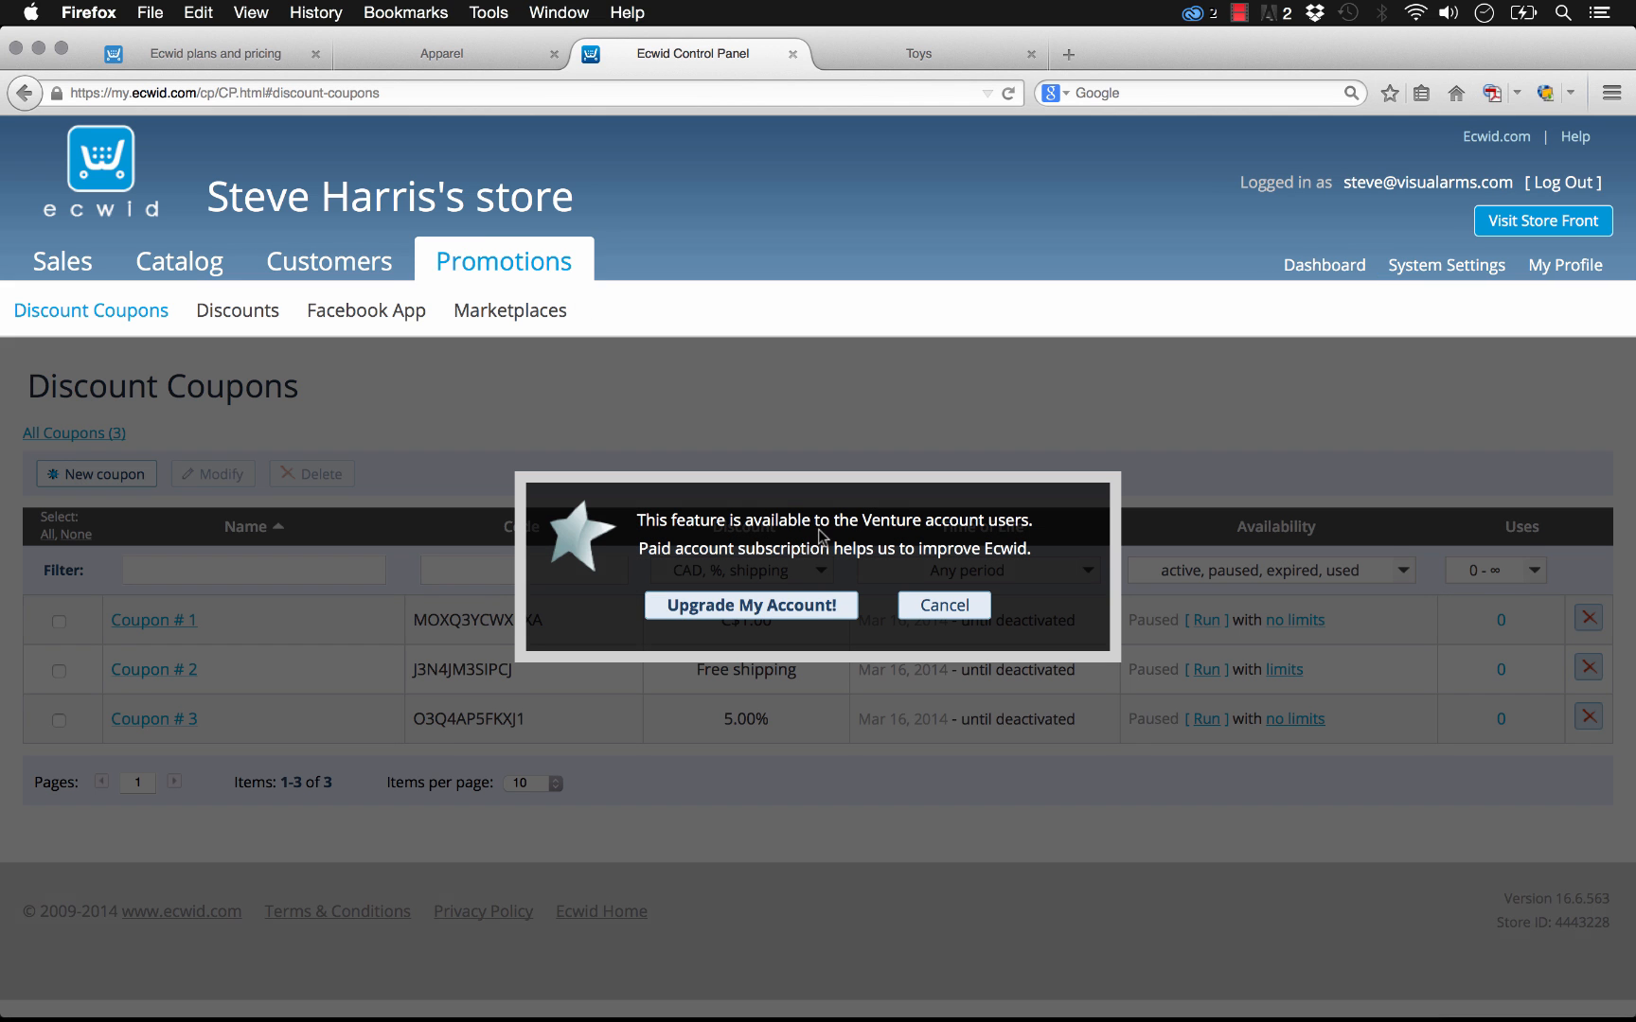
click(949, 606)
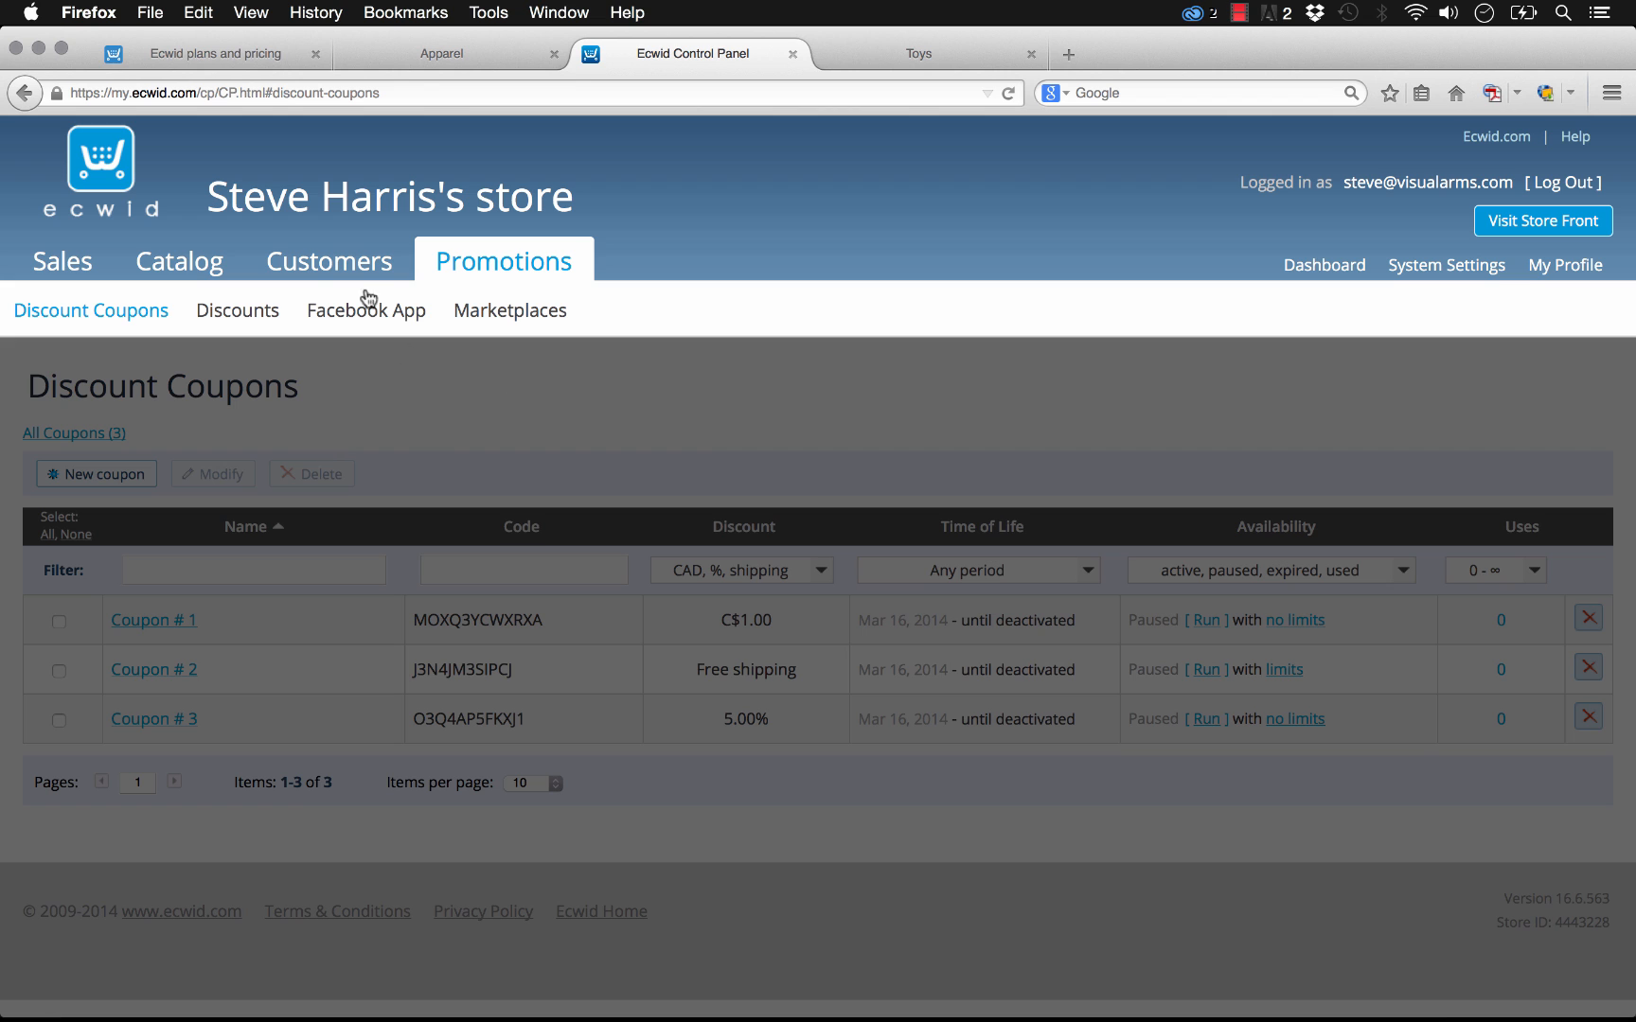
click(343, 269)
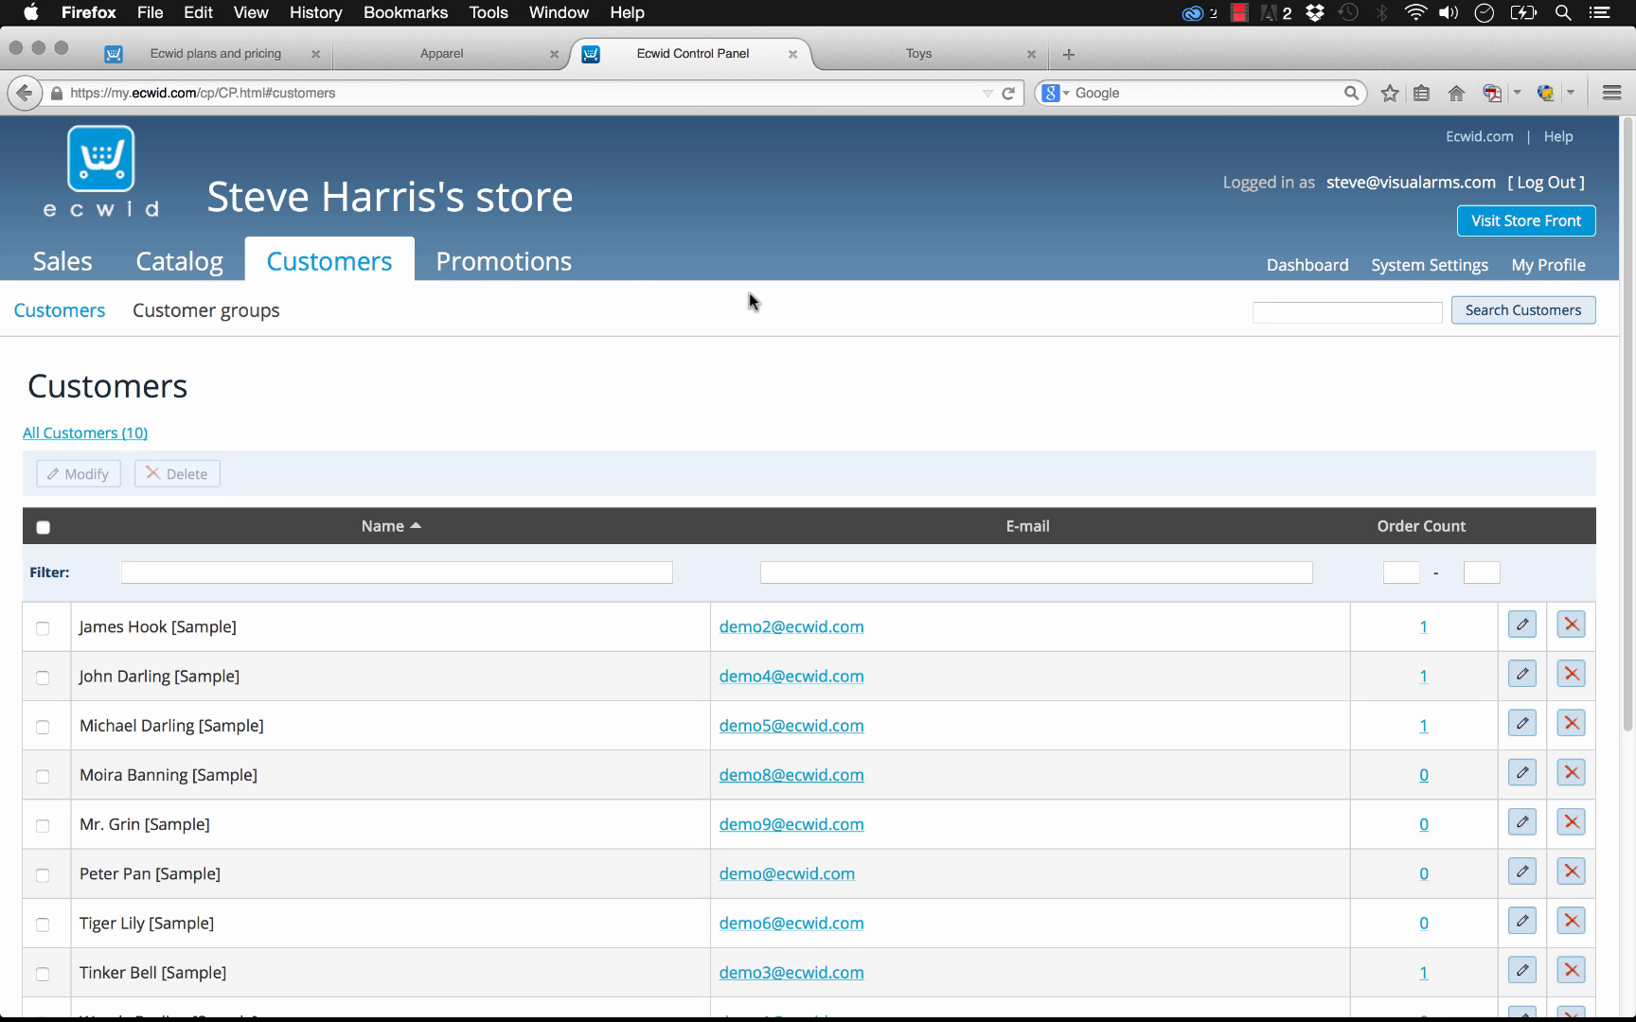
Open the general system settings and review the store profile fields, including store name, URL, time zone and company details
click(1430, 269)
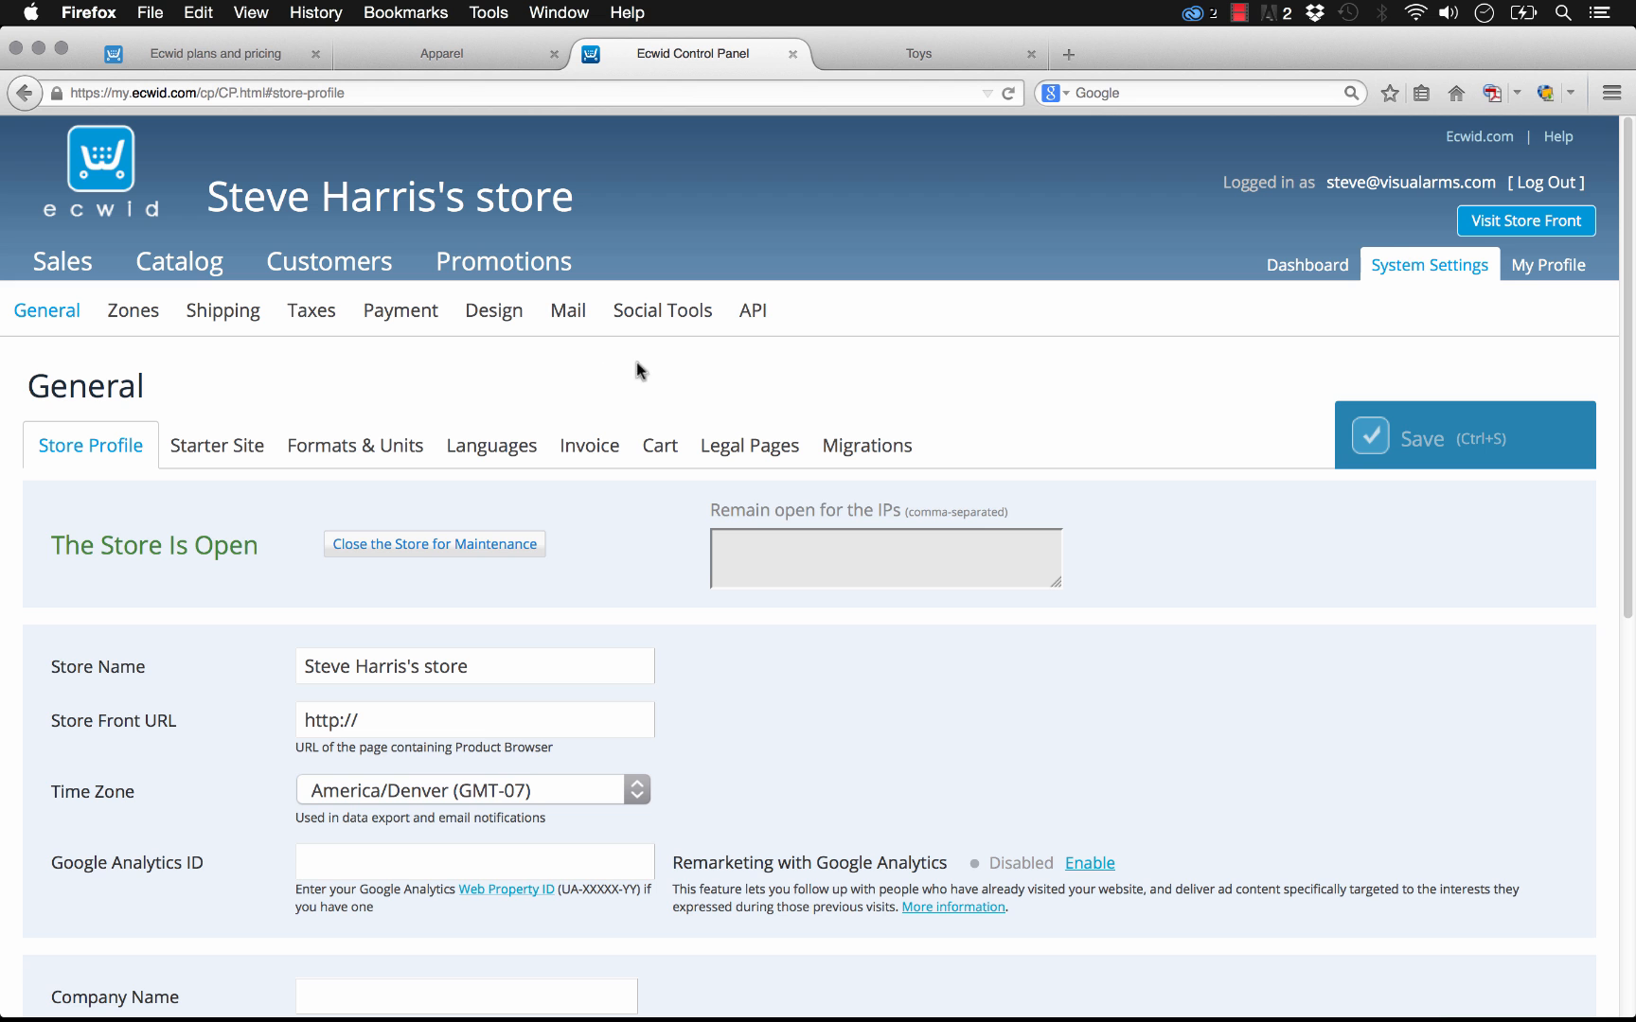
scroll(473, 371, down, 5)
scroll(145, 620, down, 6)
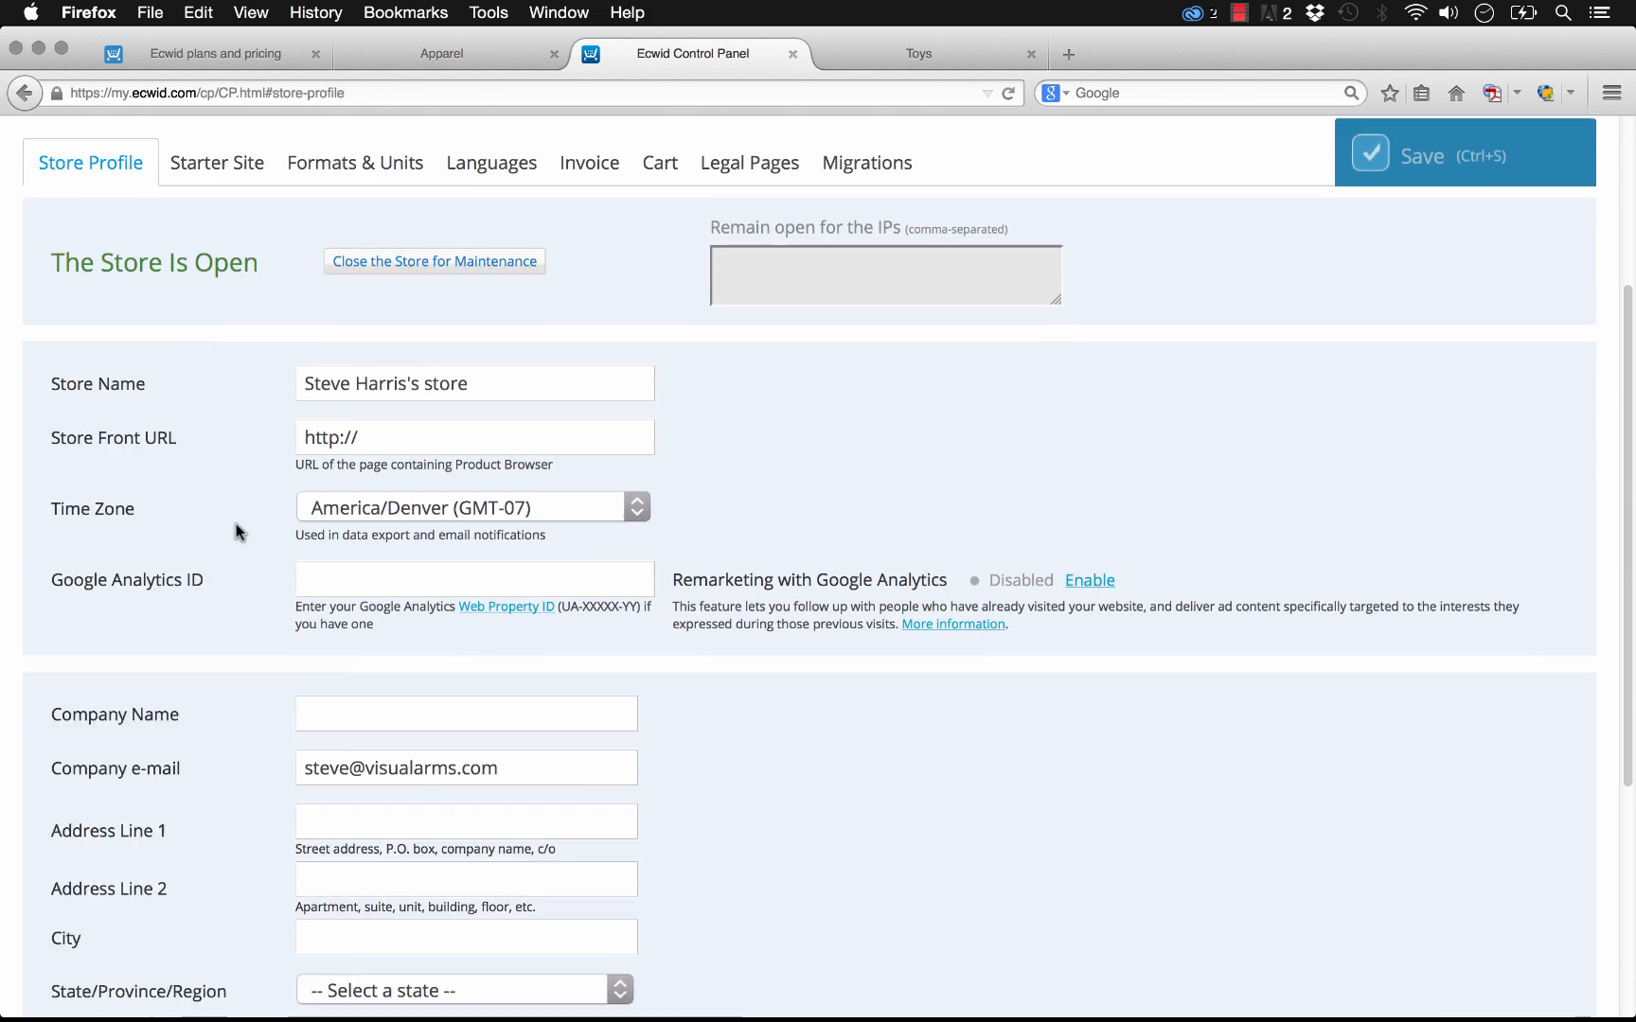
scroll(270, 654, up, 10)
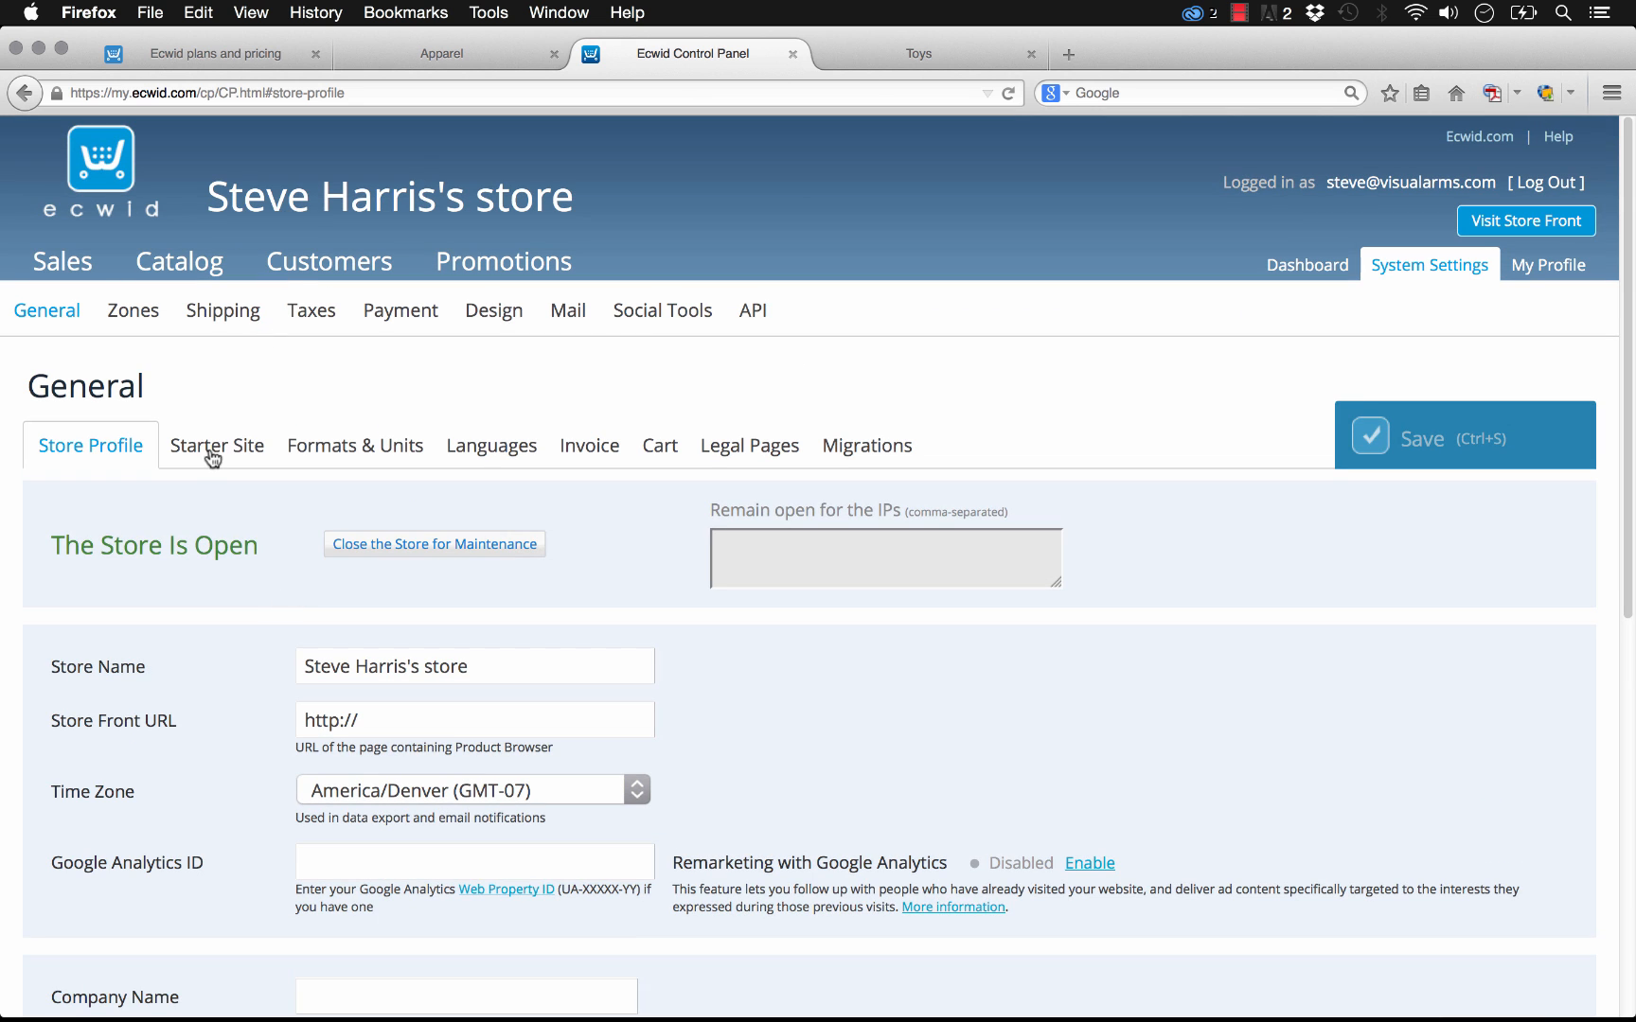
Open the store's Formats & Units settings and look through the available currencies without changing the selection
click(391, 448)
click(448, 627)
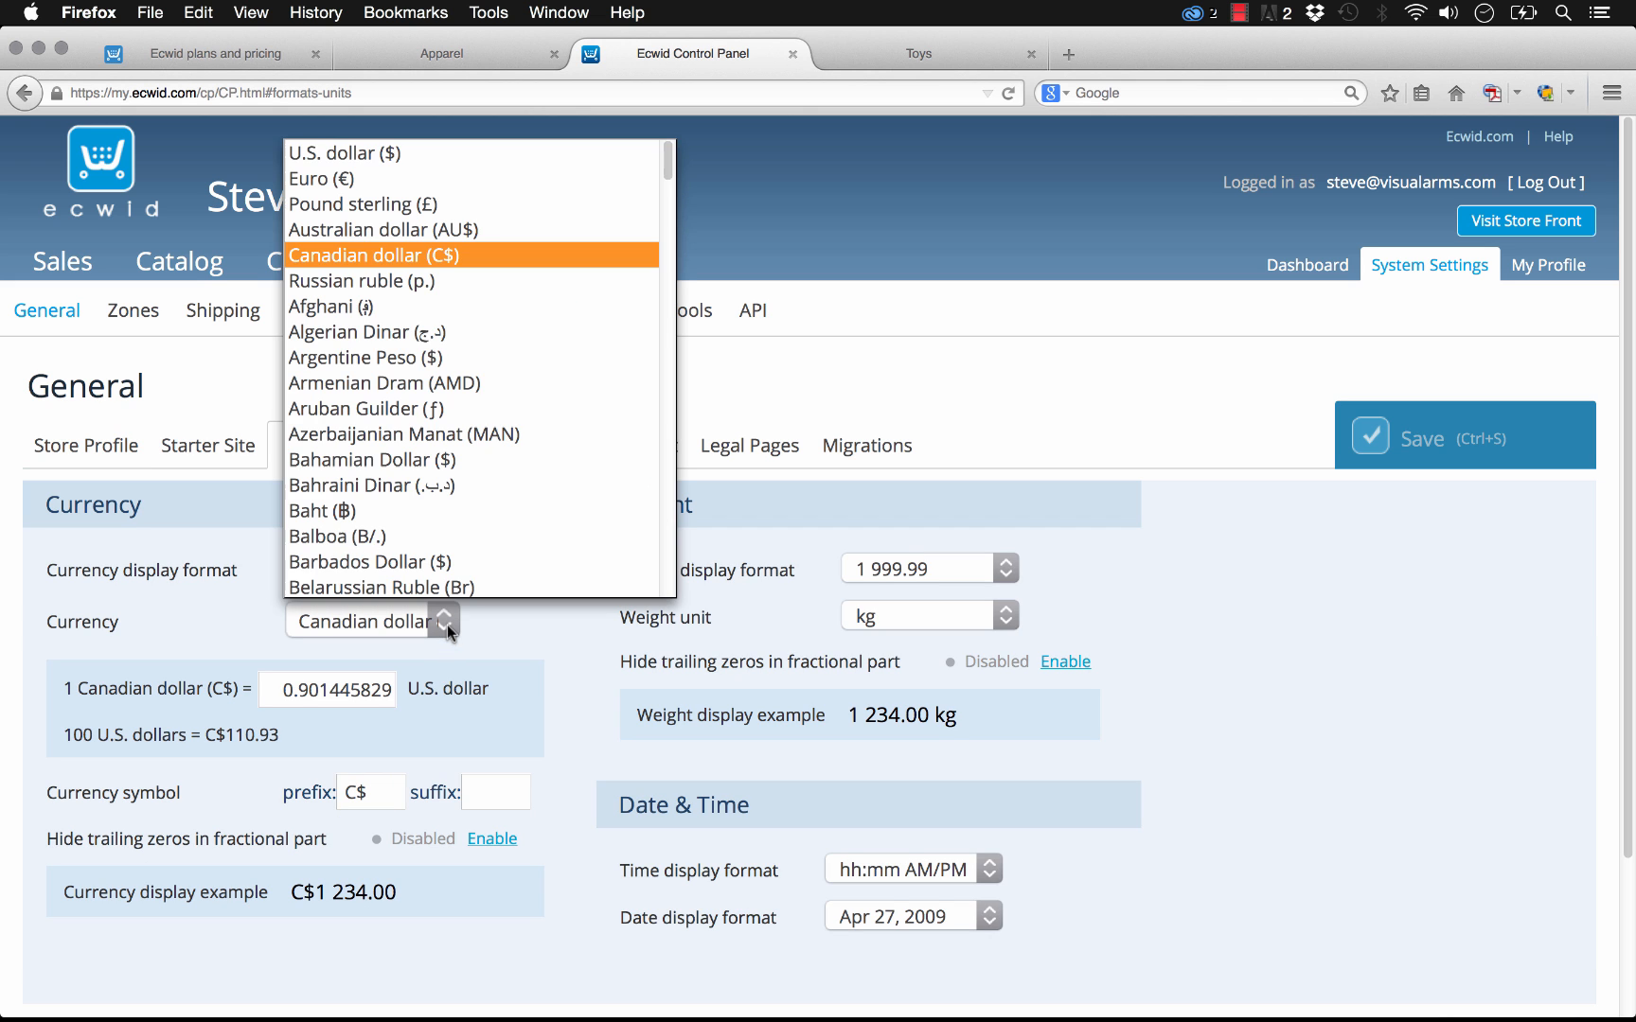
scroll(409, 418, down, 5)
scroll(413, 429, up, 4)
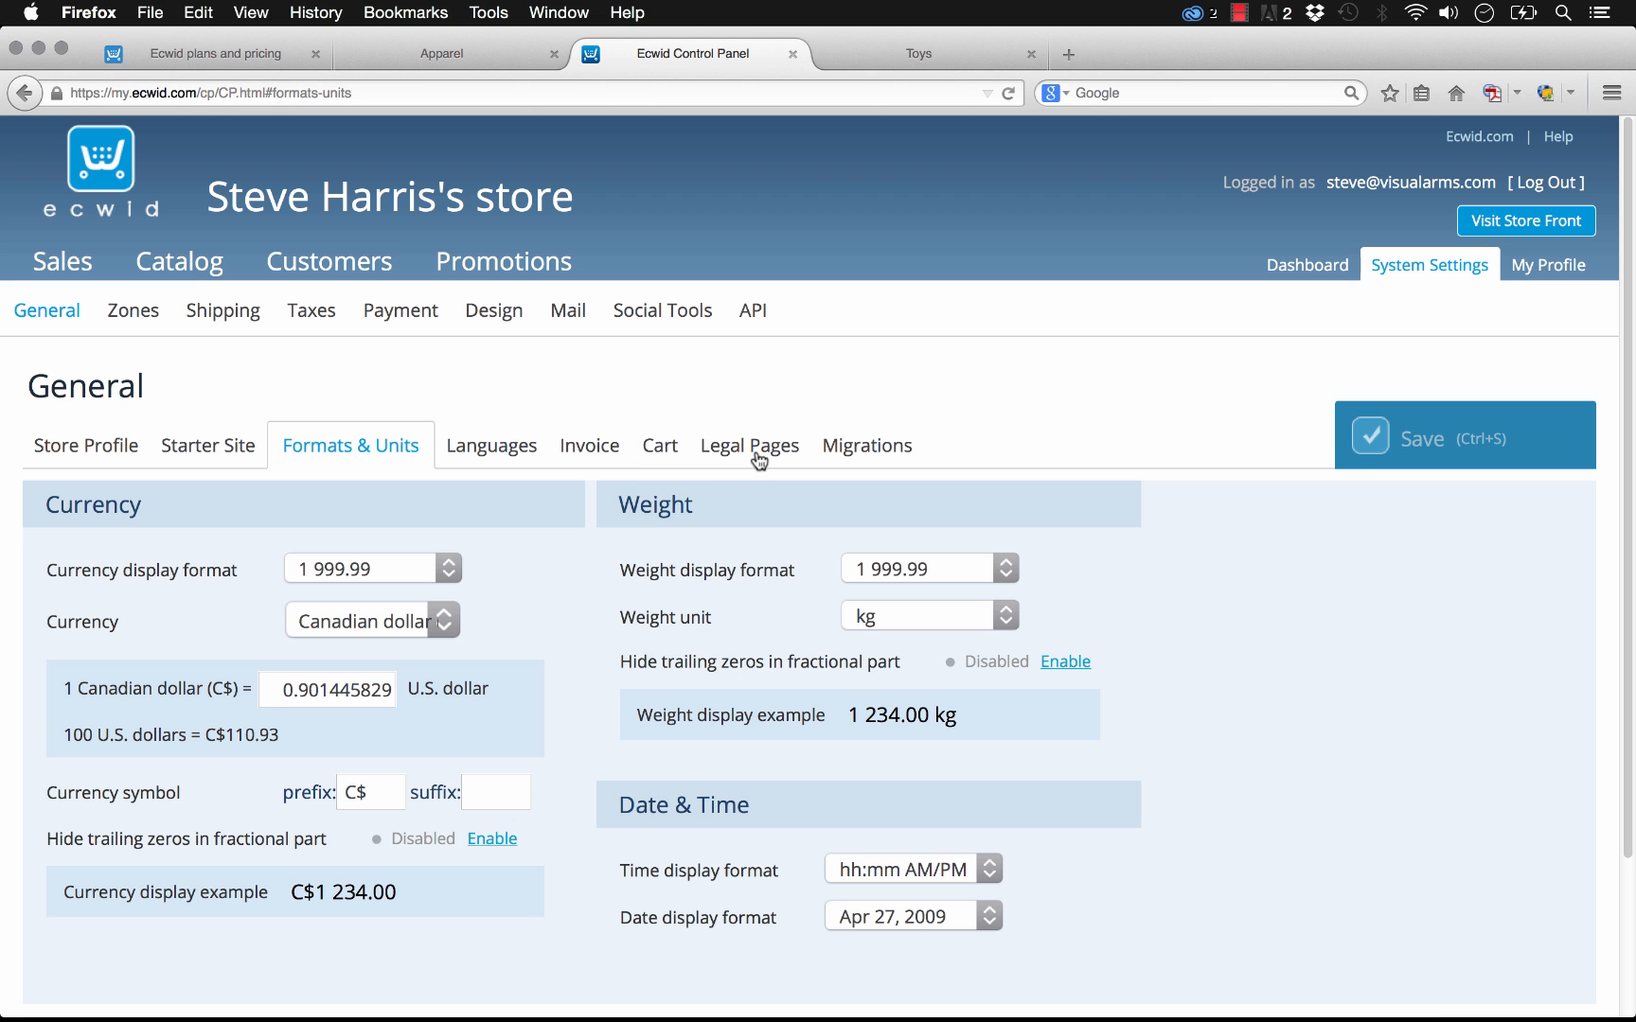
Review the Cart settings, including the catalog and checkout options
click(663, 458)
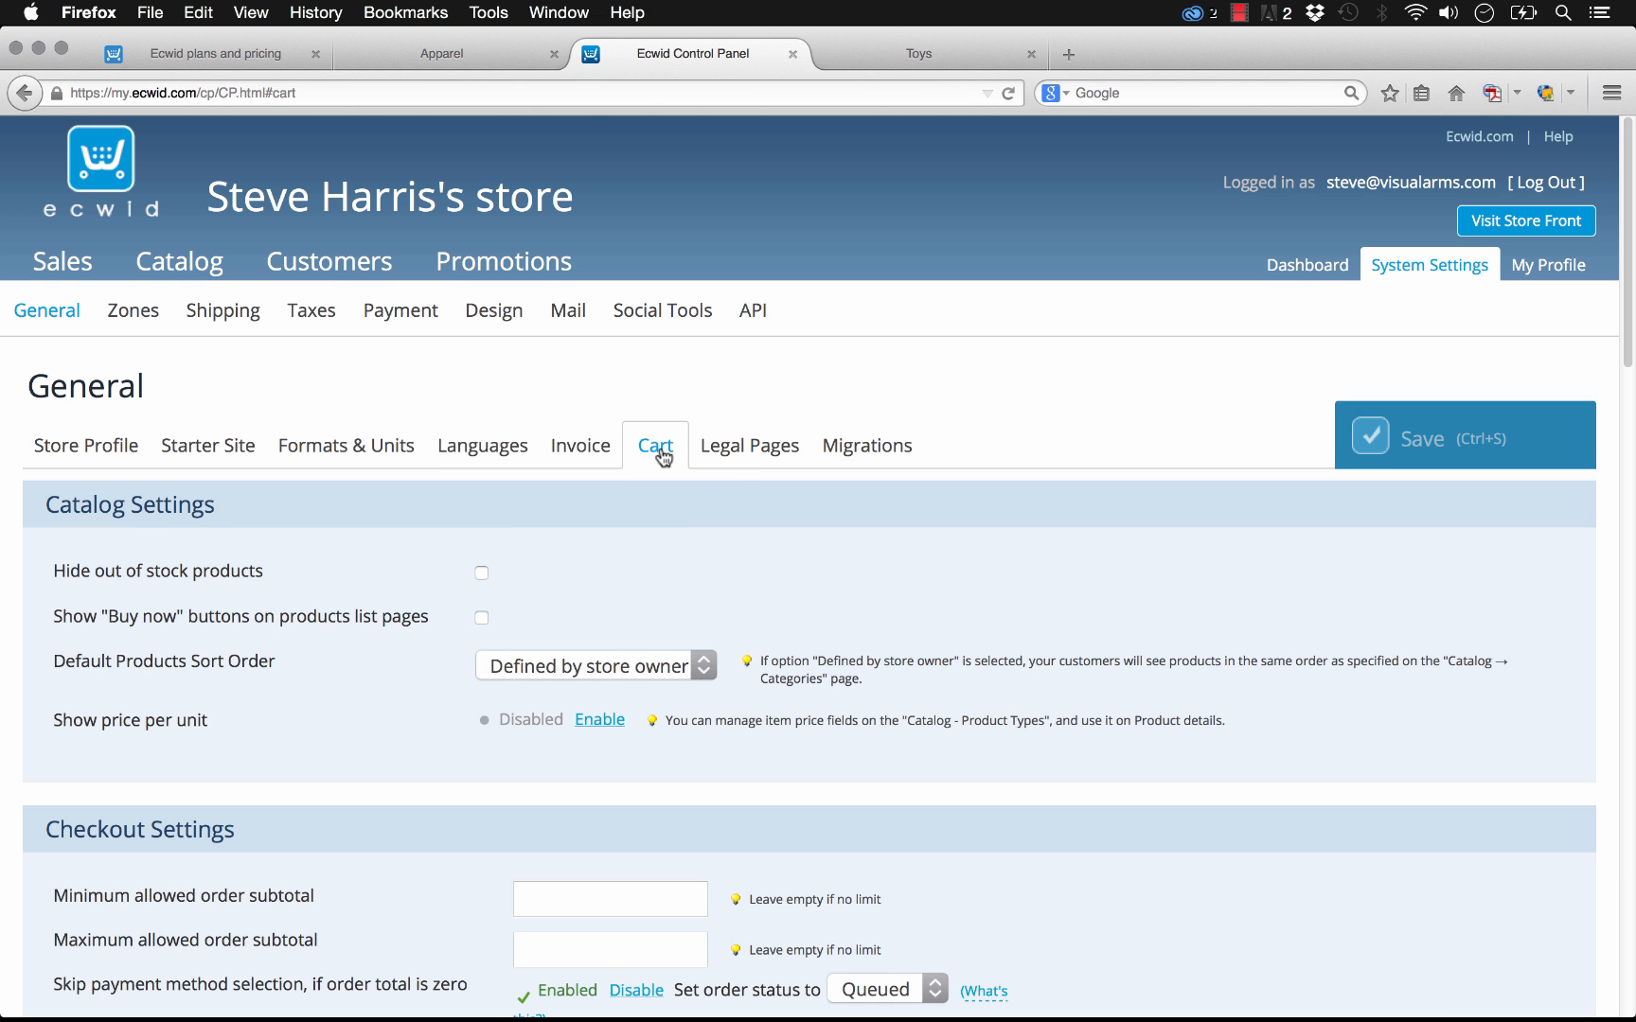
scroll(282, 522, down, 5)
scroll(406, 574, up, 5)
Glance at the payment settings, and examine the Custom CSS Themes in the store's design settings
click(397, 314)
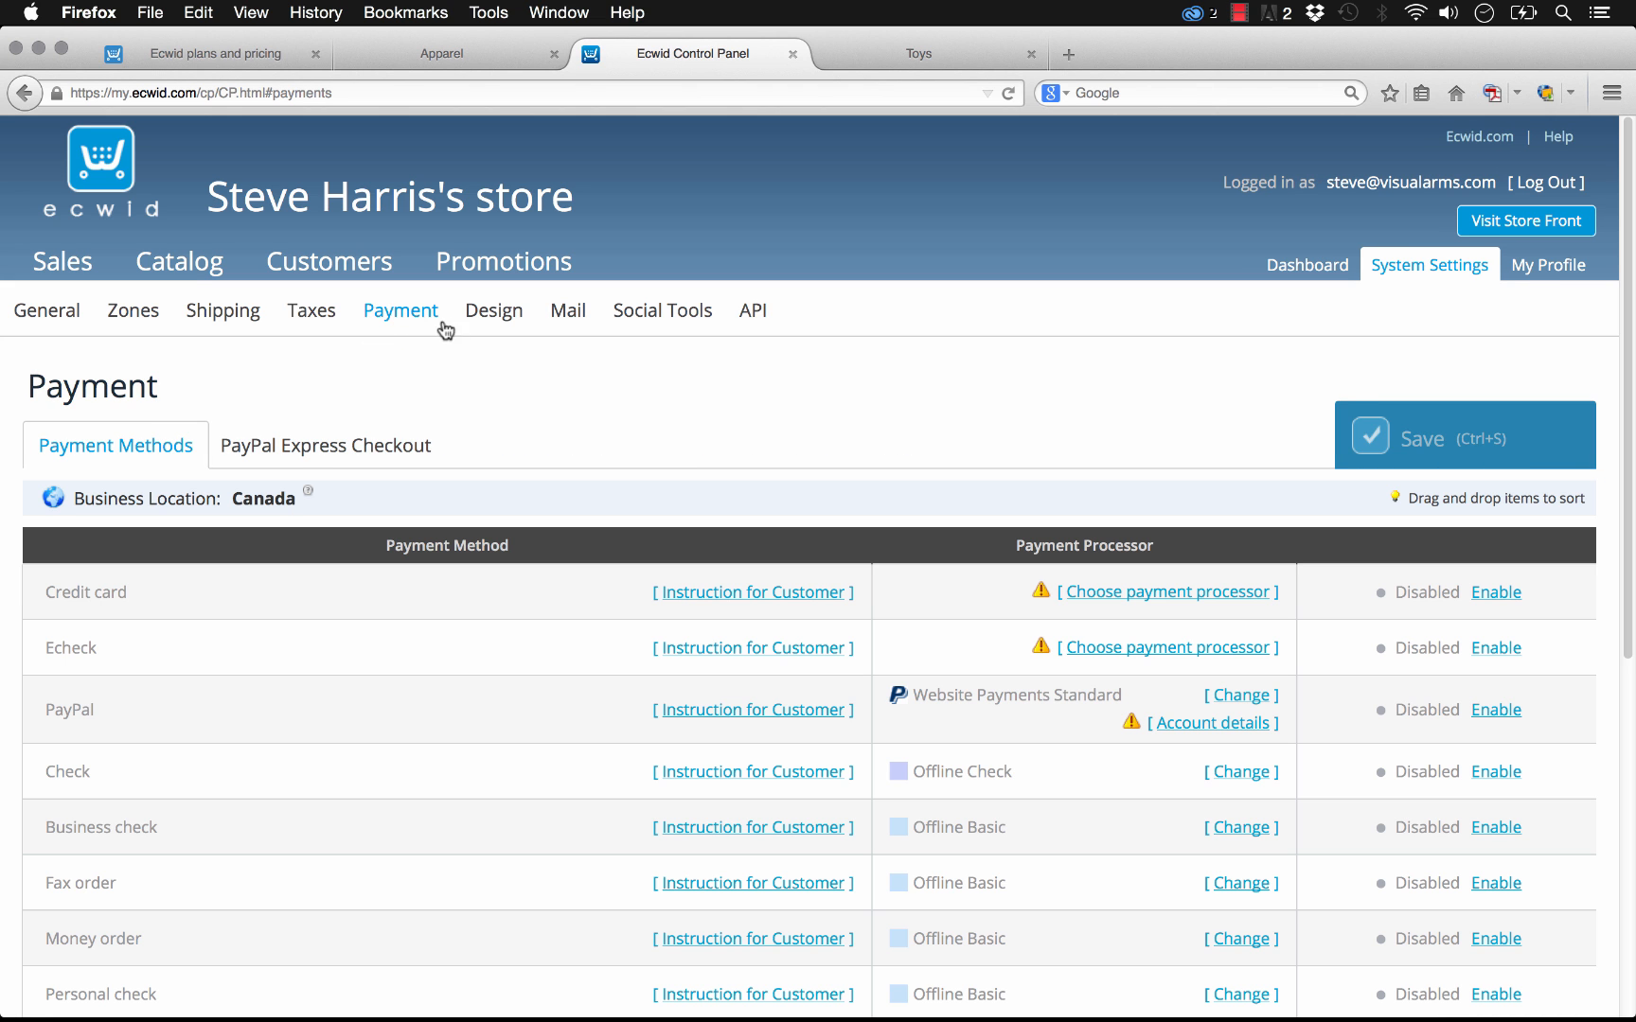
click(500, 317)
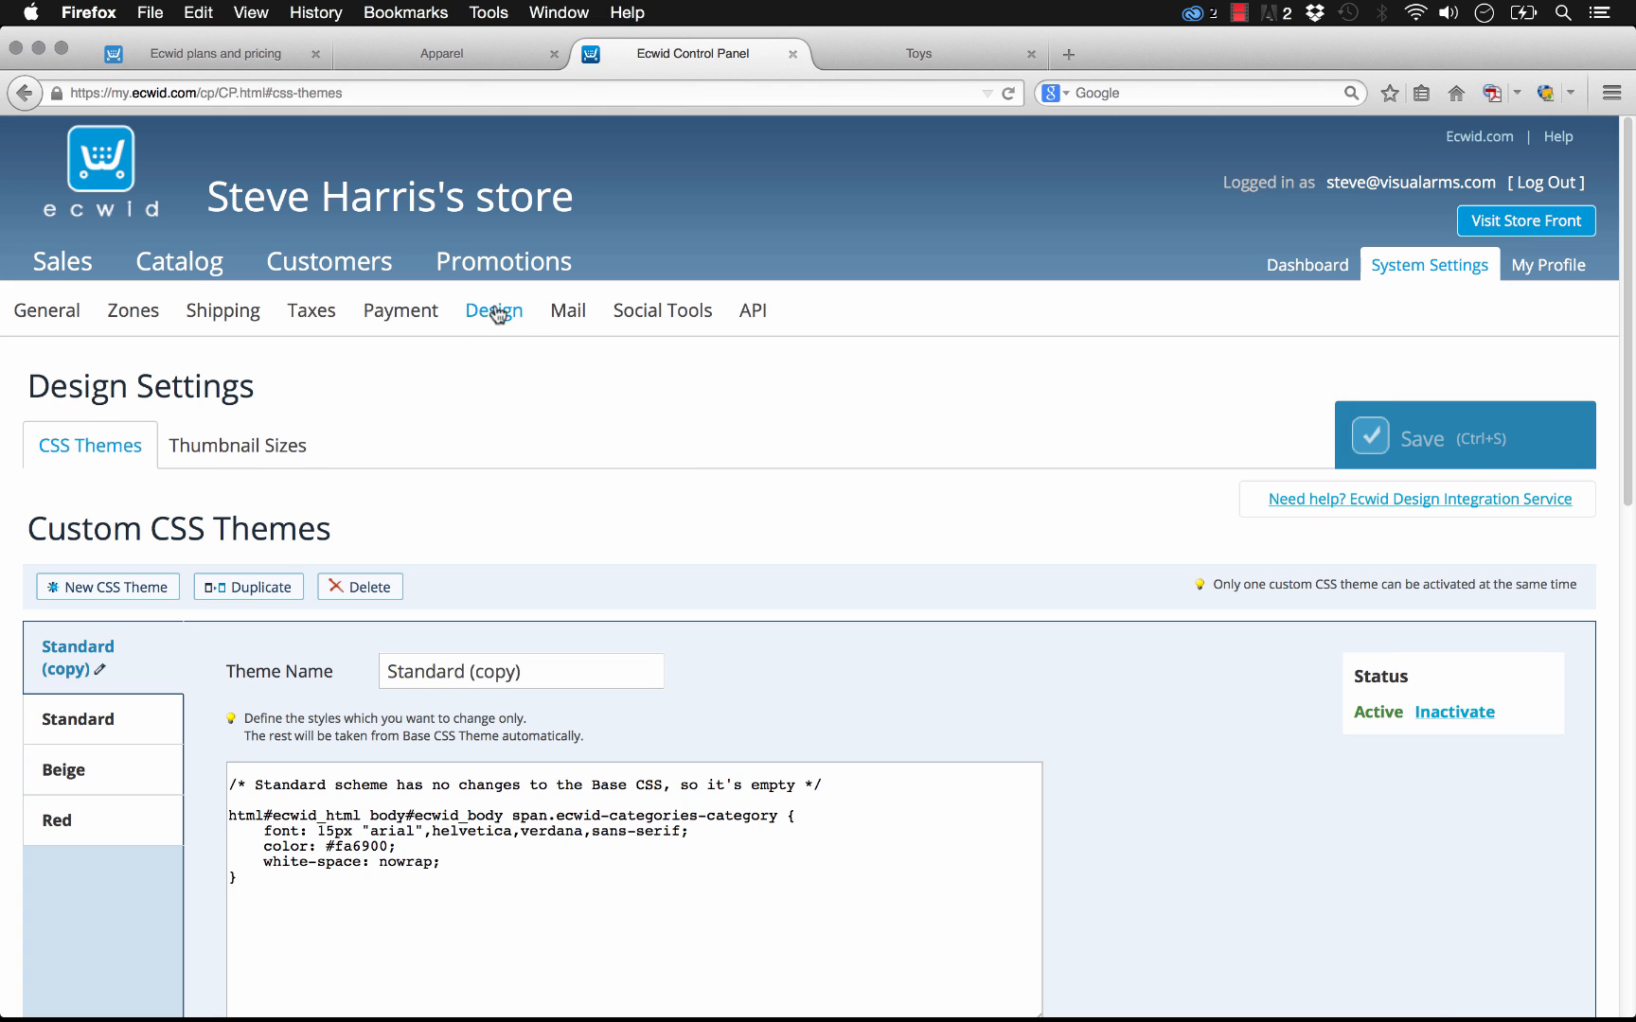
scroll(384, 432, down, 2)
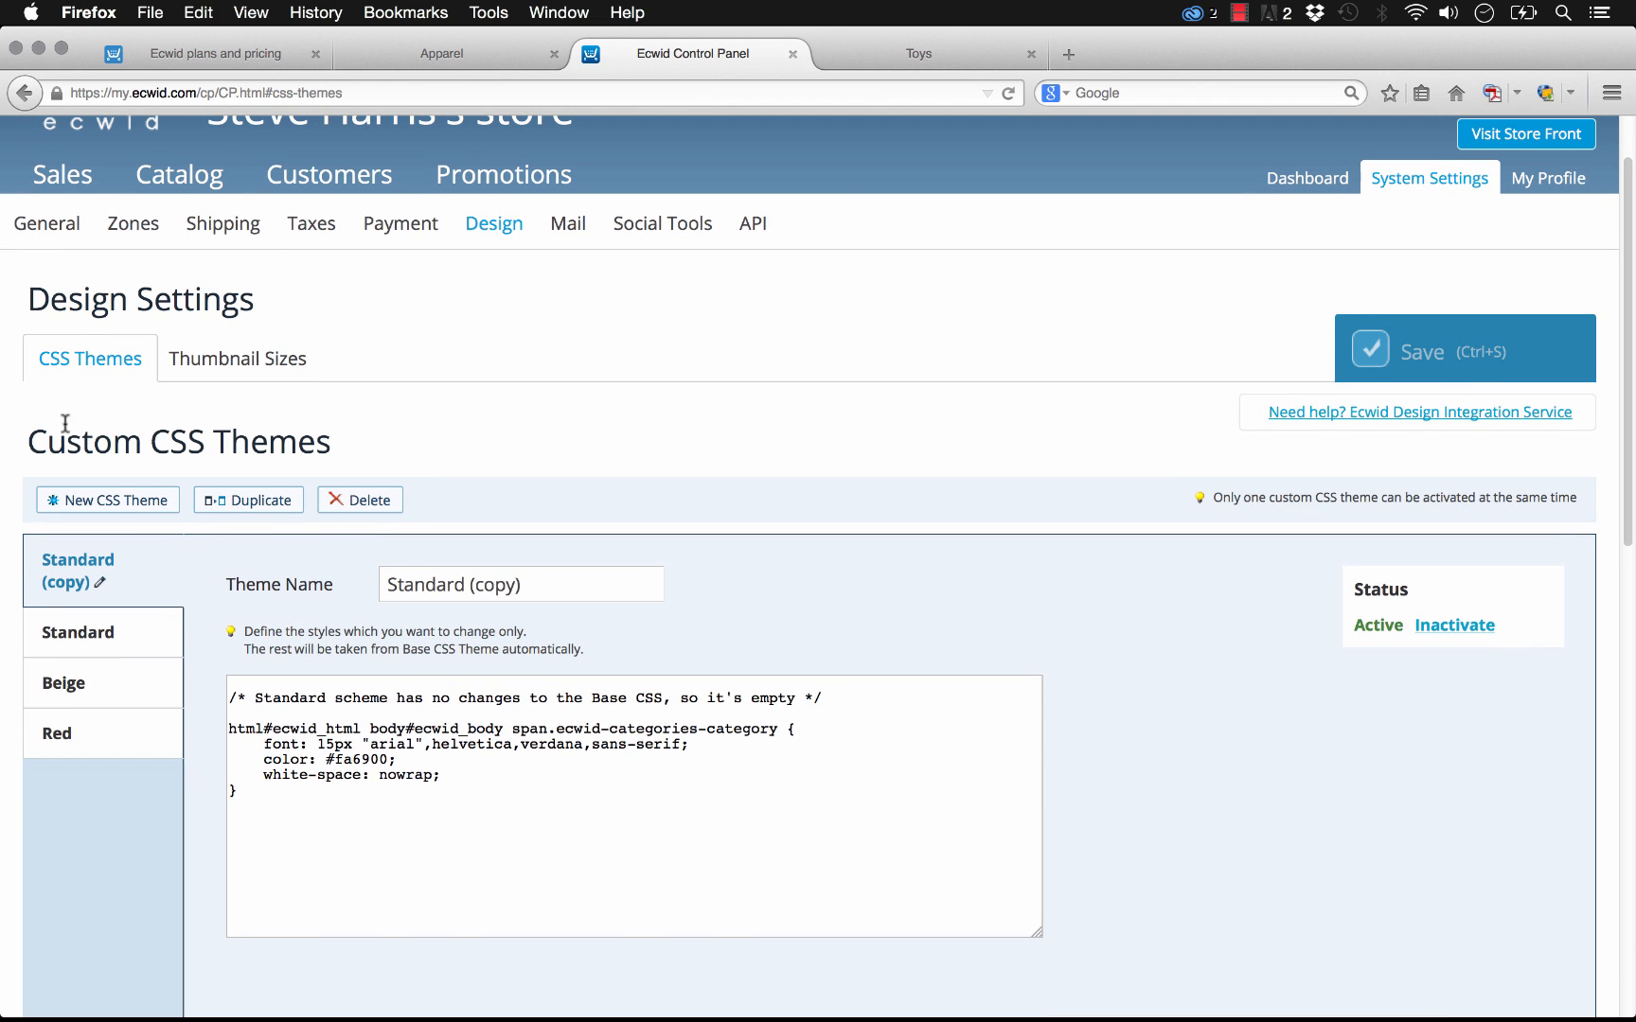
drag(31, 438, 369, 456)
click(371, 455)
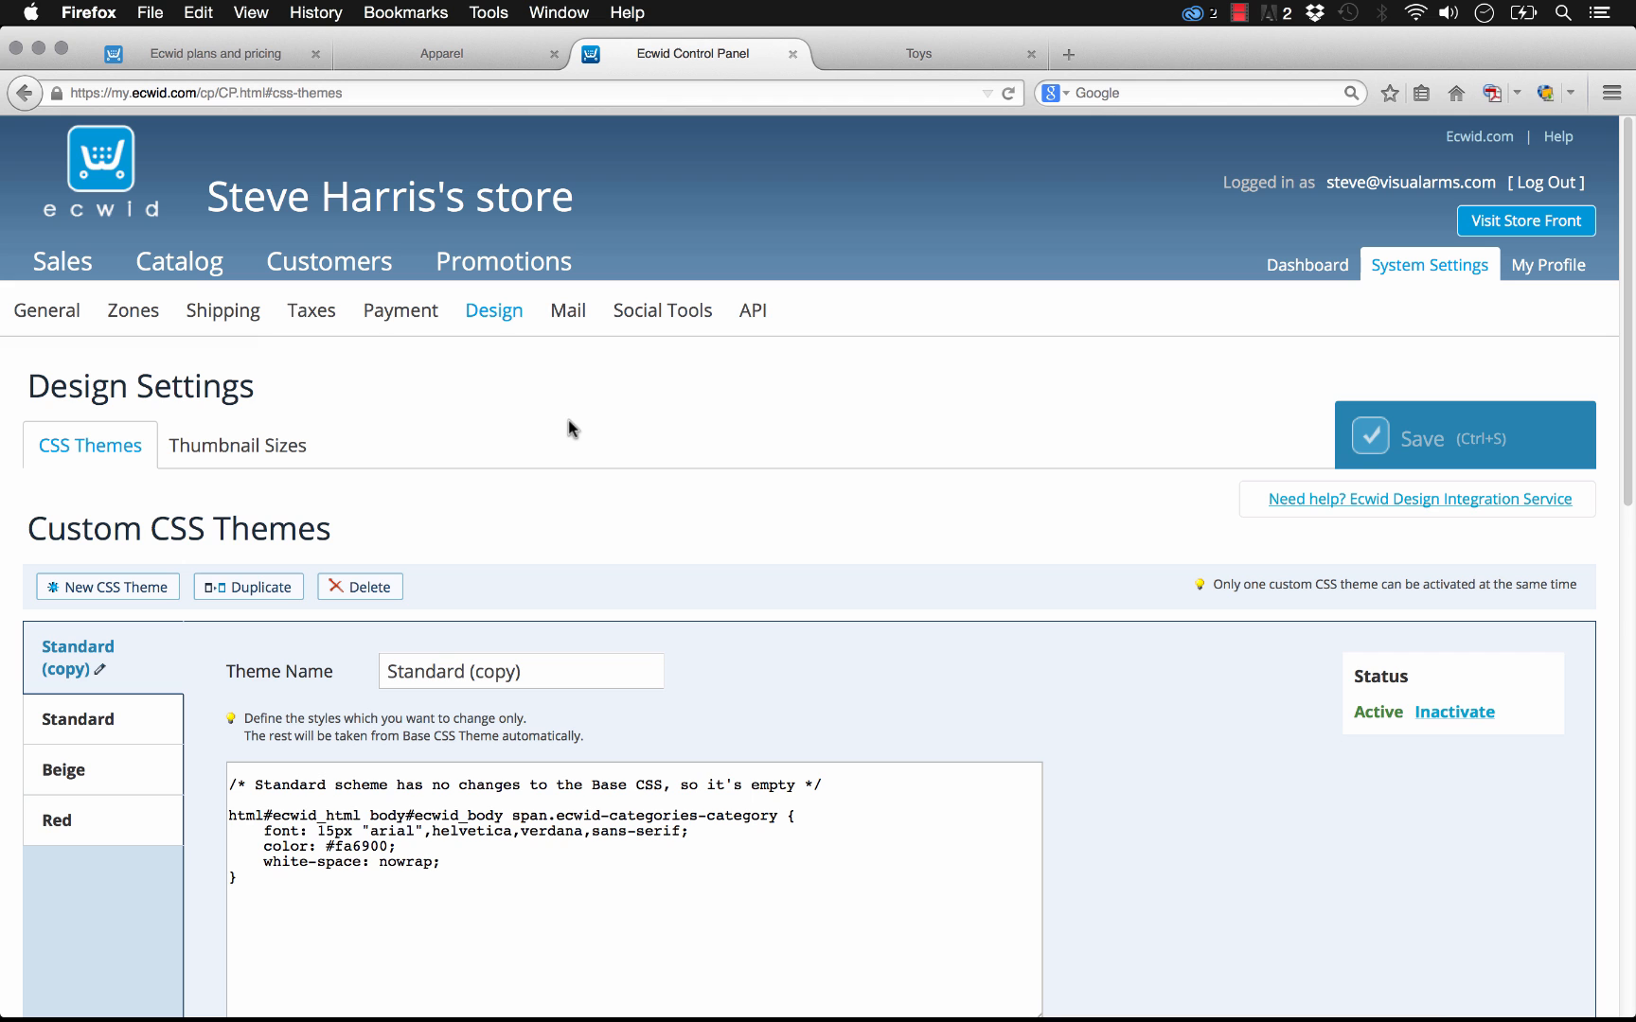
Reopen the payment settings and examine the payment methods and their processors, such as the one for credit cards
click(416, 317)
scroll(419, 320, down, 2)
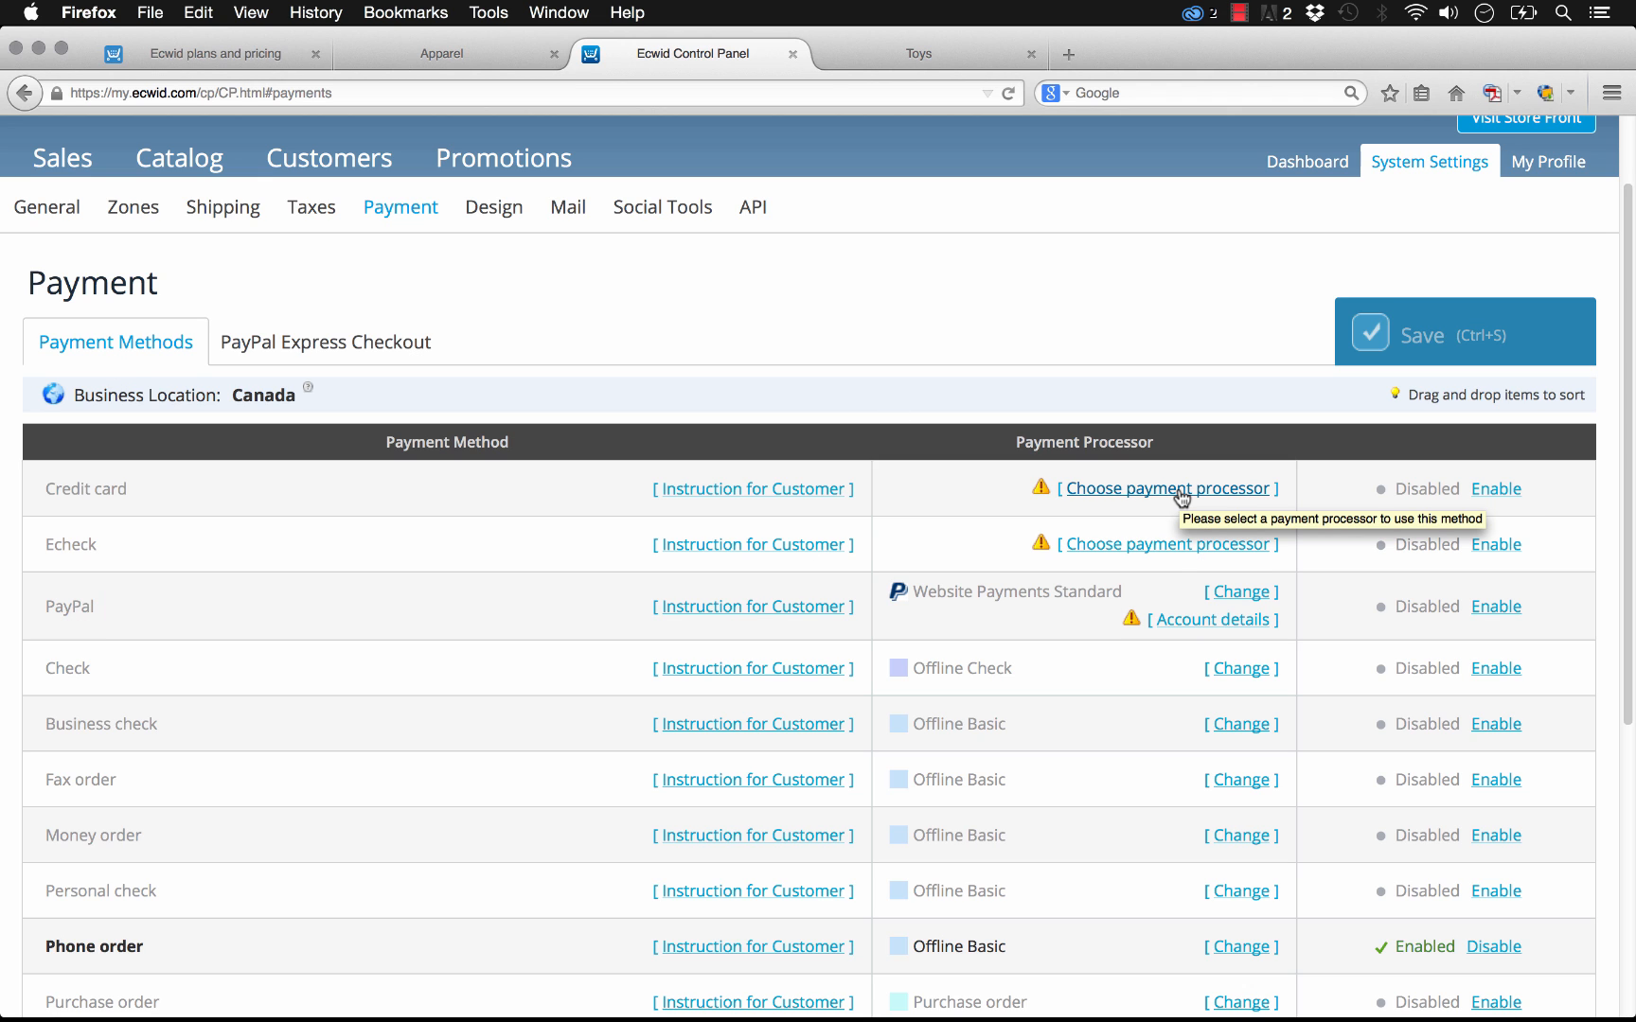
scroll(754, 414, up, 2)
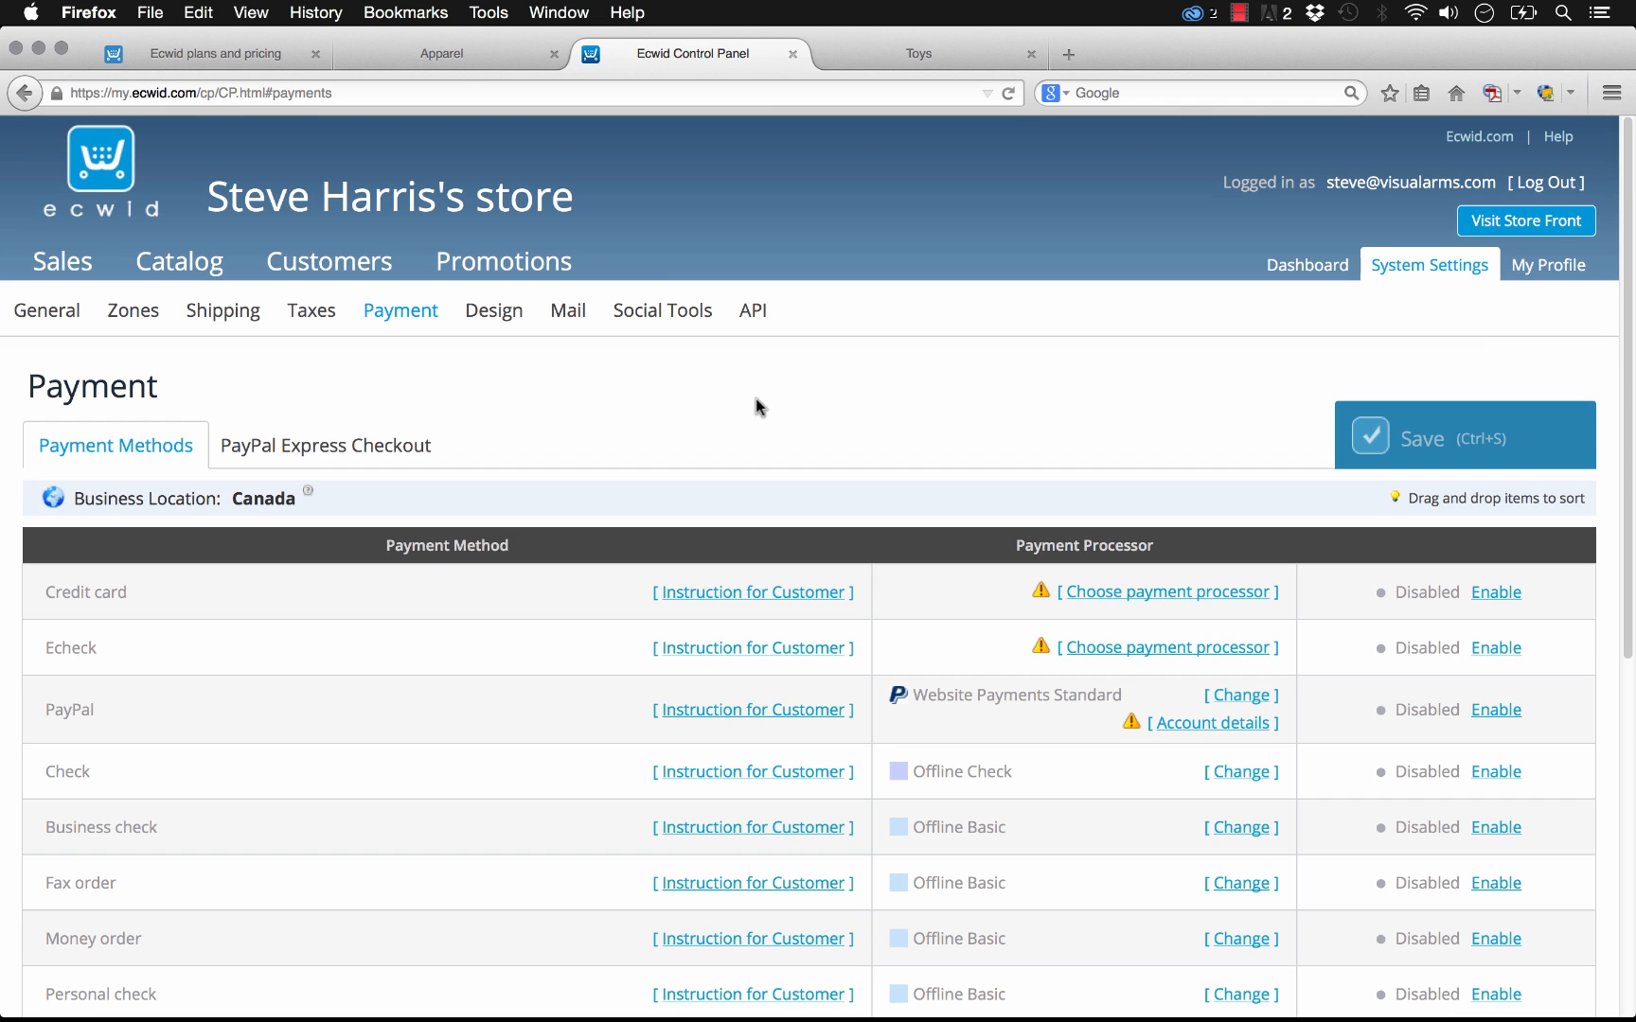
Open the store dashboard and review the store summary, account summary and last 10 orders
click(1307, 270)
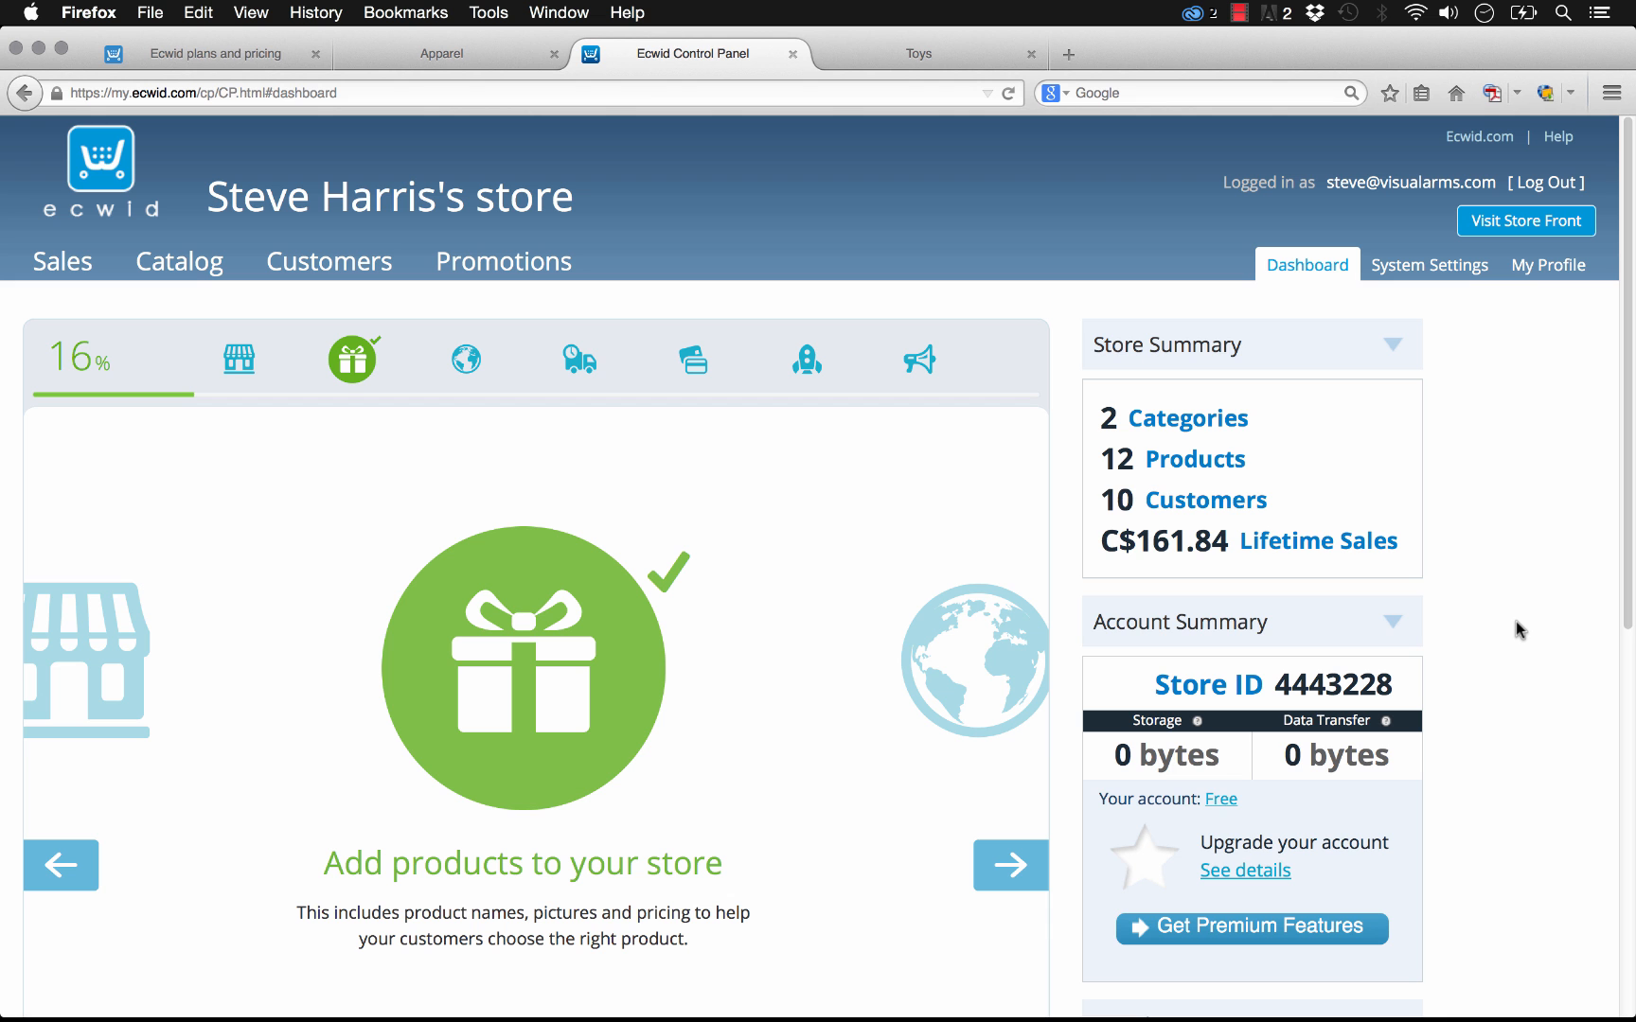
scroll(1516, 621, down, 3)
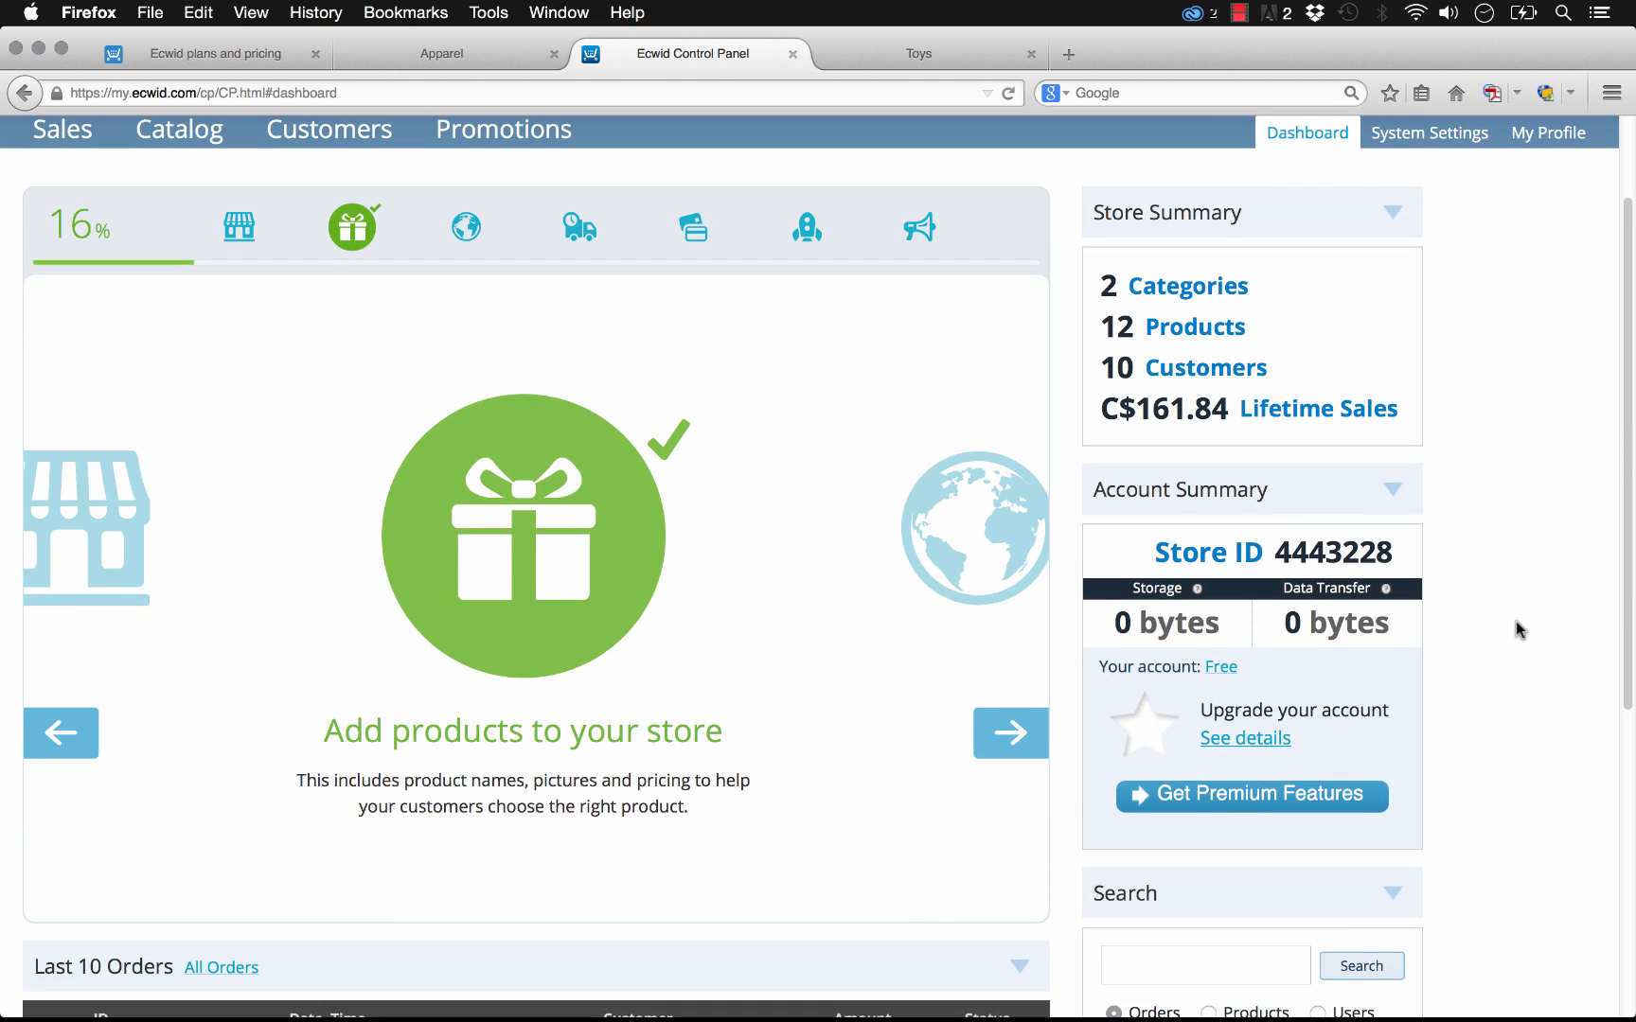
scroll(1516, 621, down, 4)
Switch to Adobe Muse and move the Ecwid Product Browser widget slightly down, leaving more space beneath the category tabs
mouse_move(570, 1014)
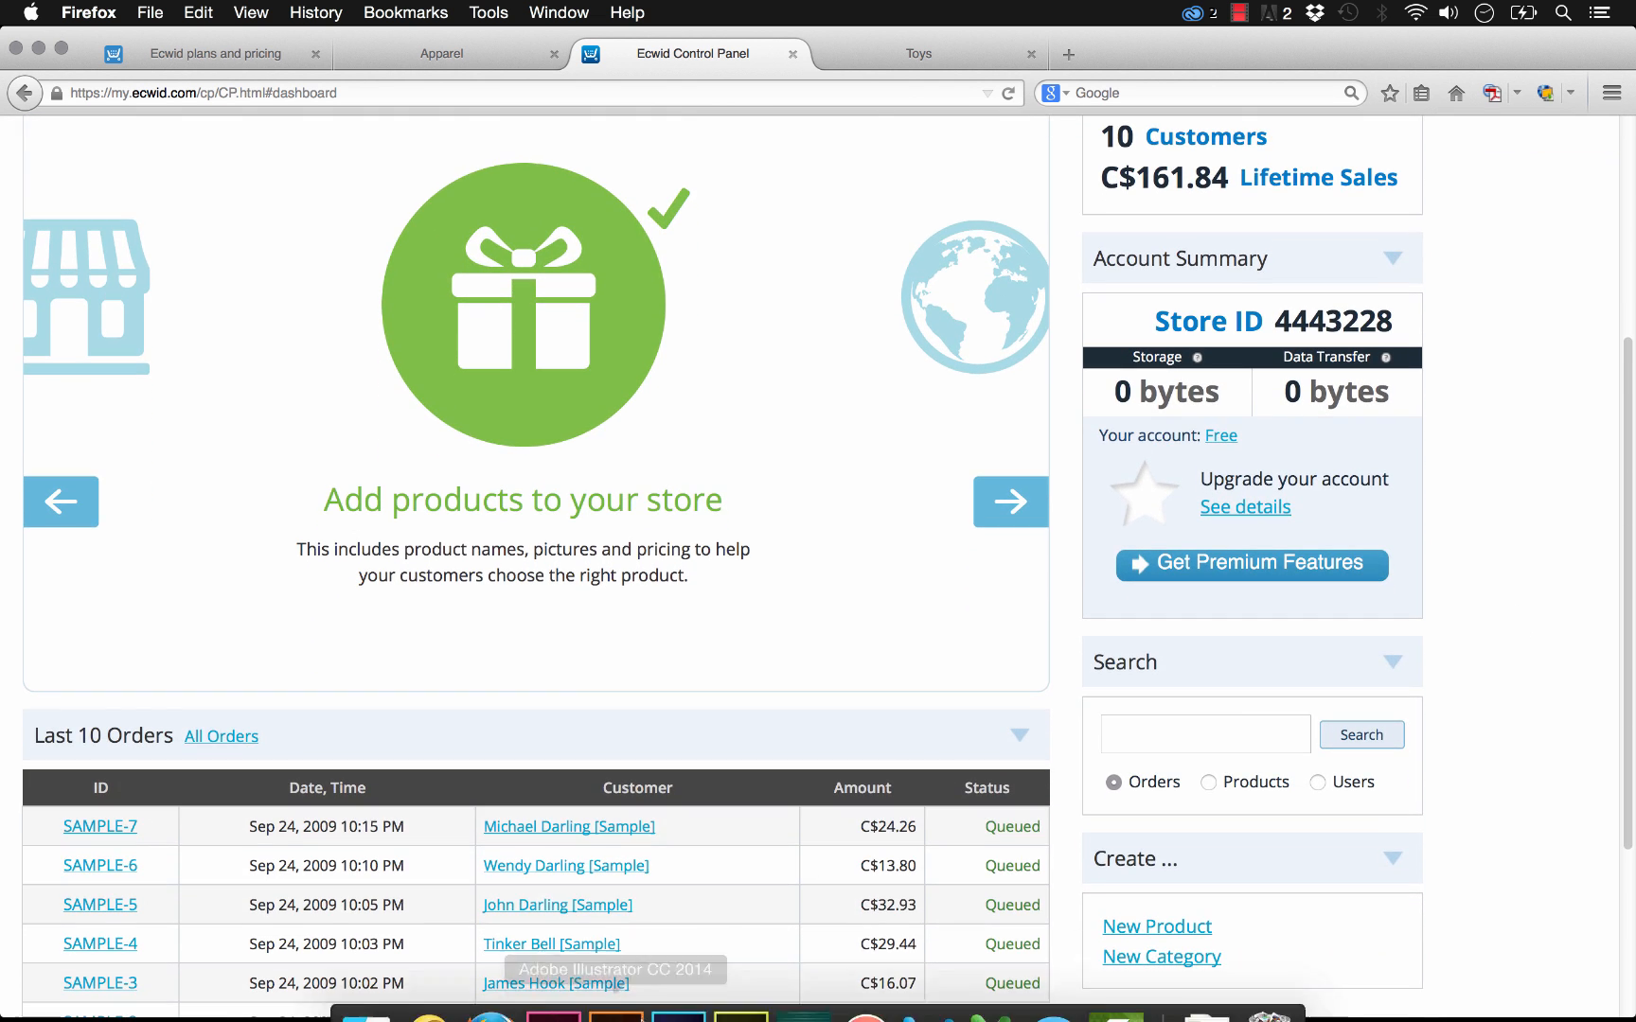
click(741, 982)
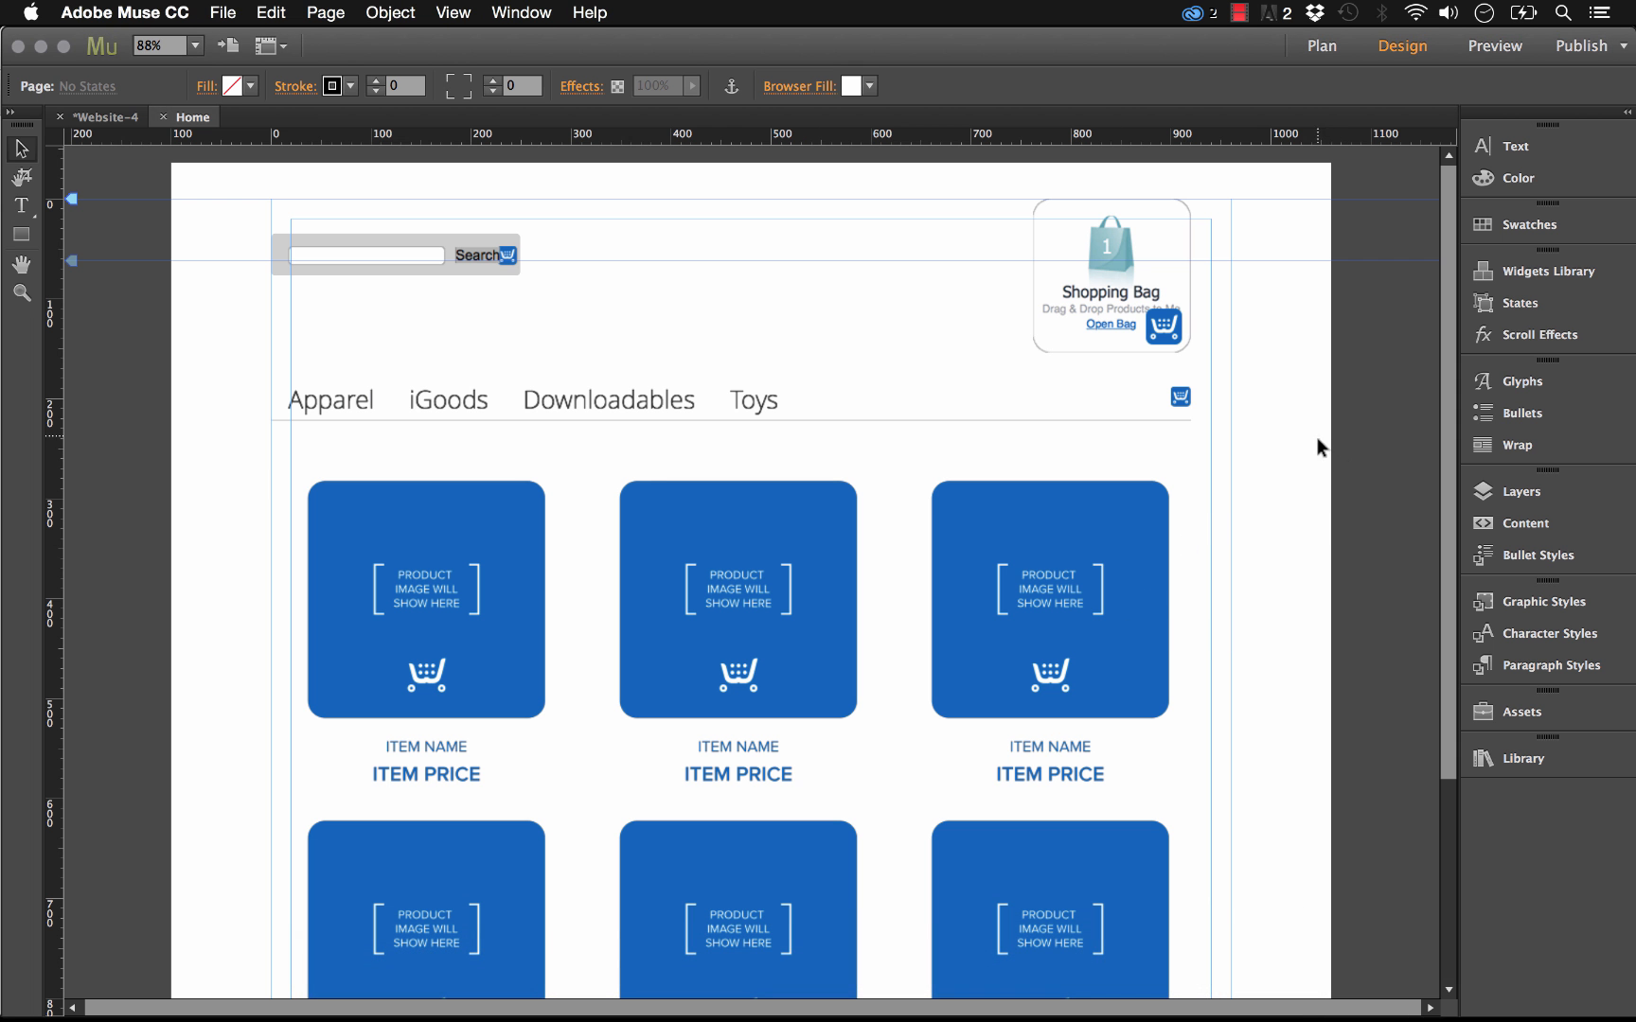
click(669, 588)
drag(887, 555, 941, 598)
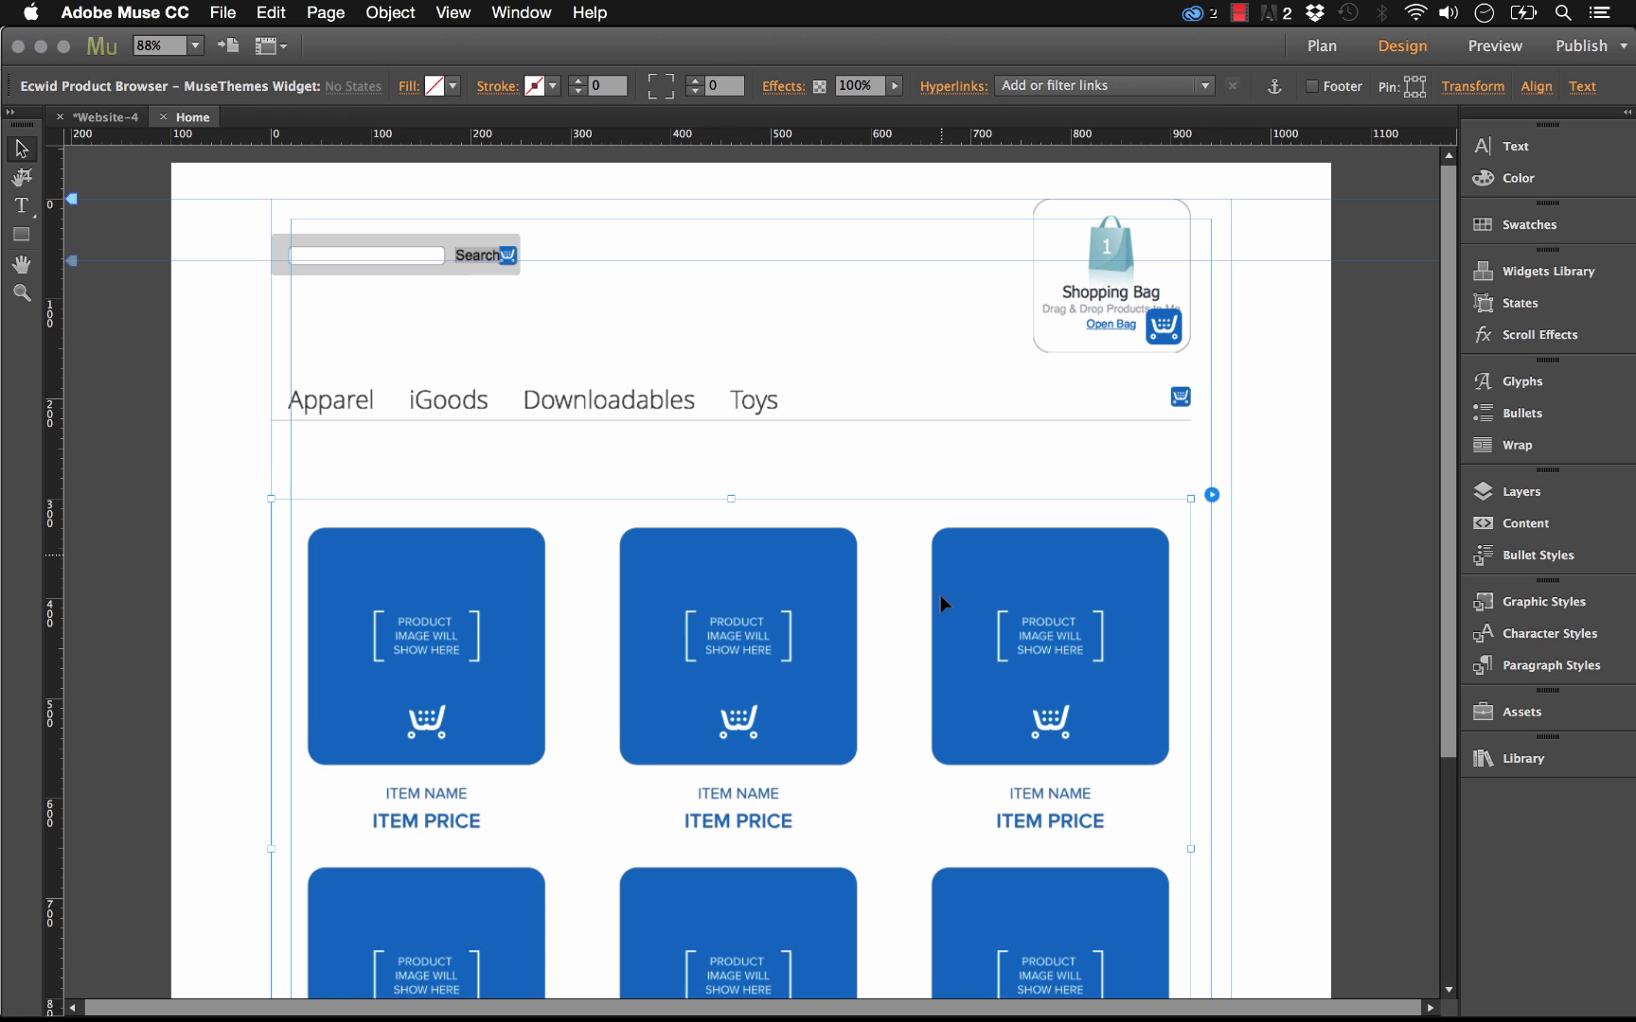
click(852, 325)
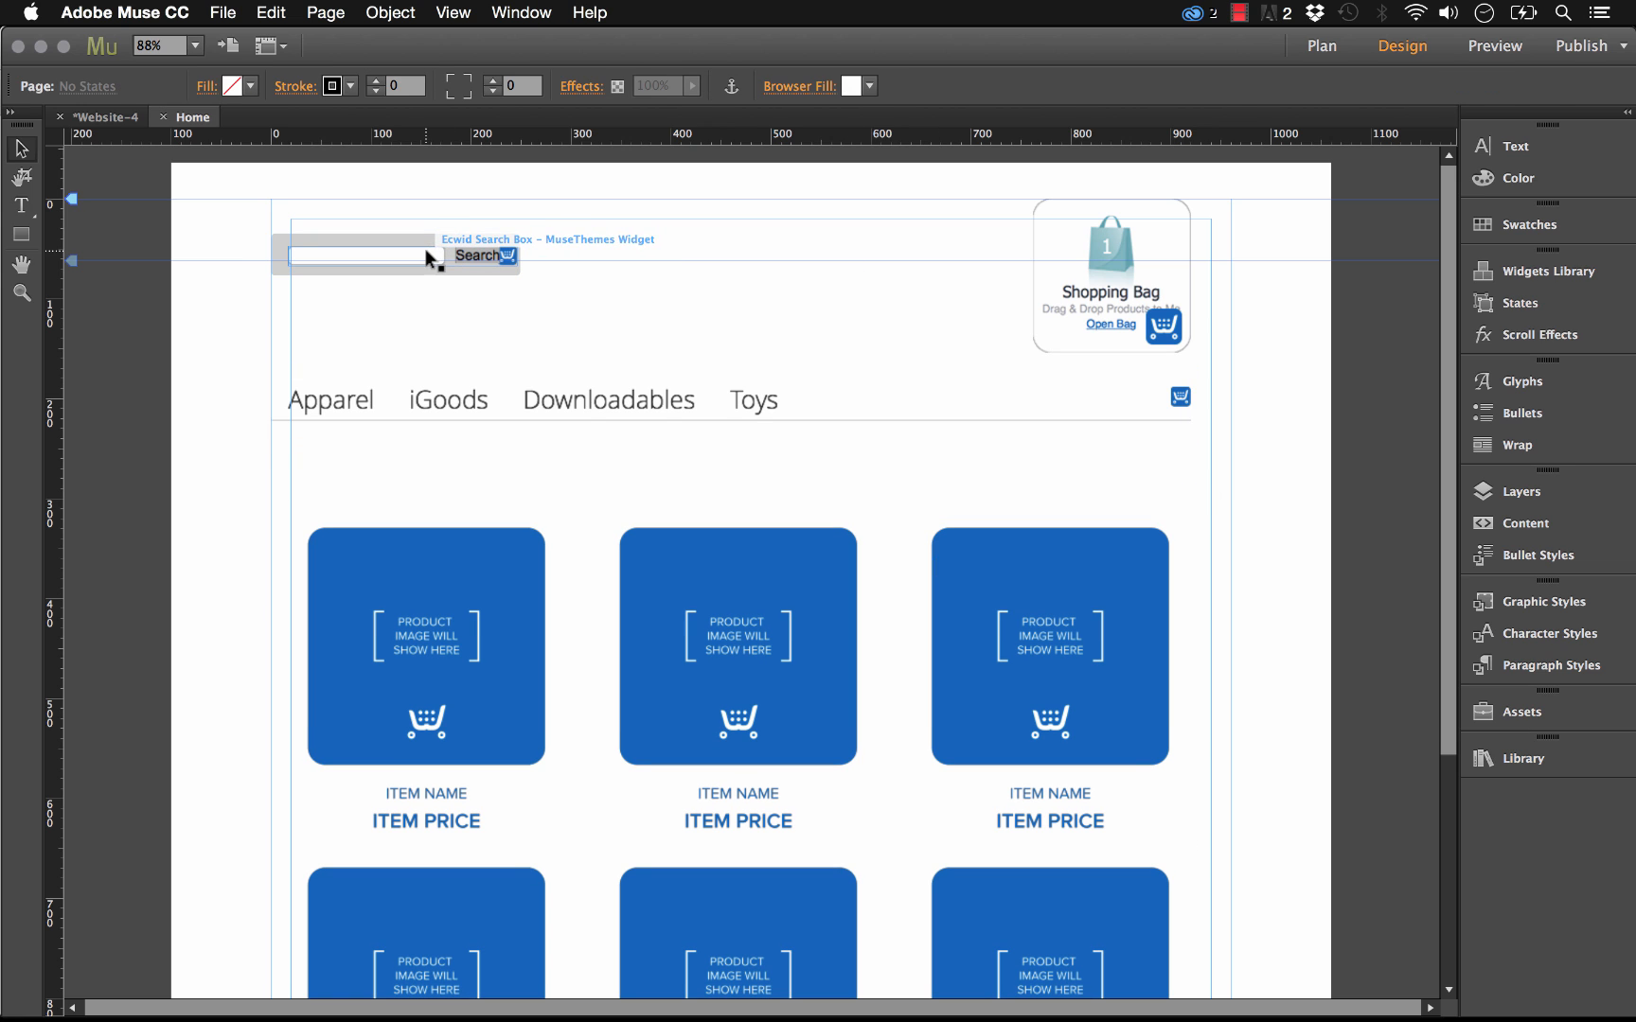
Open the Ecwid Search Box widget's options and examine its store ID setting
click(426, 250)
click(417, 213)
click(523, 242)
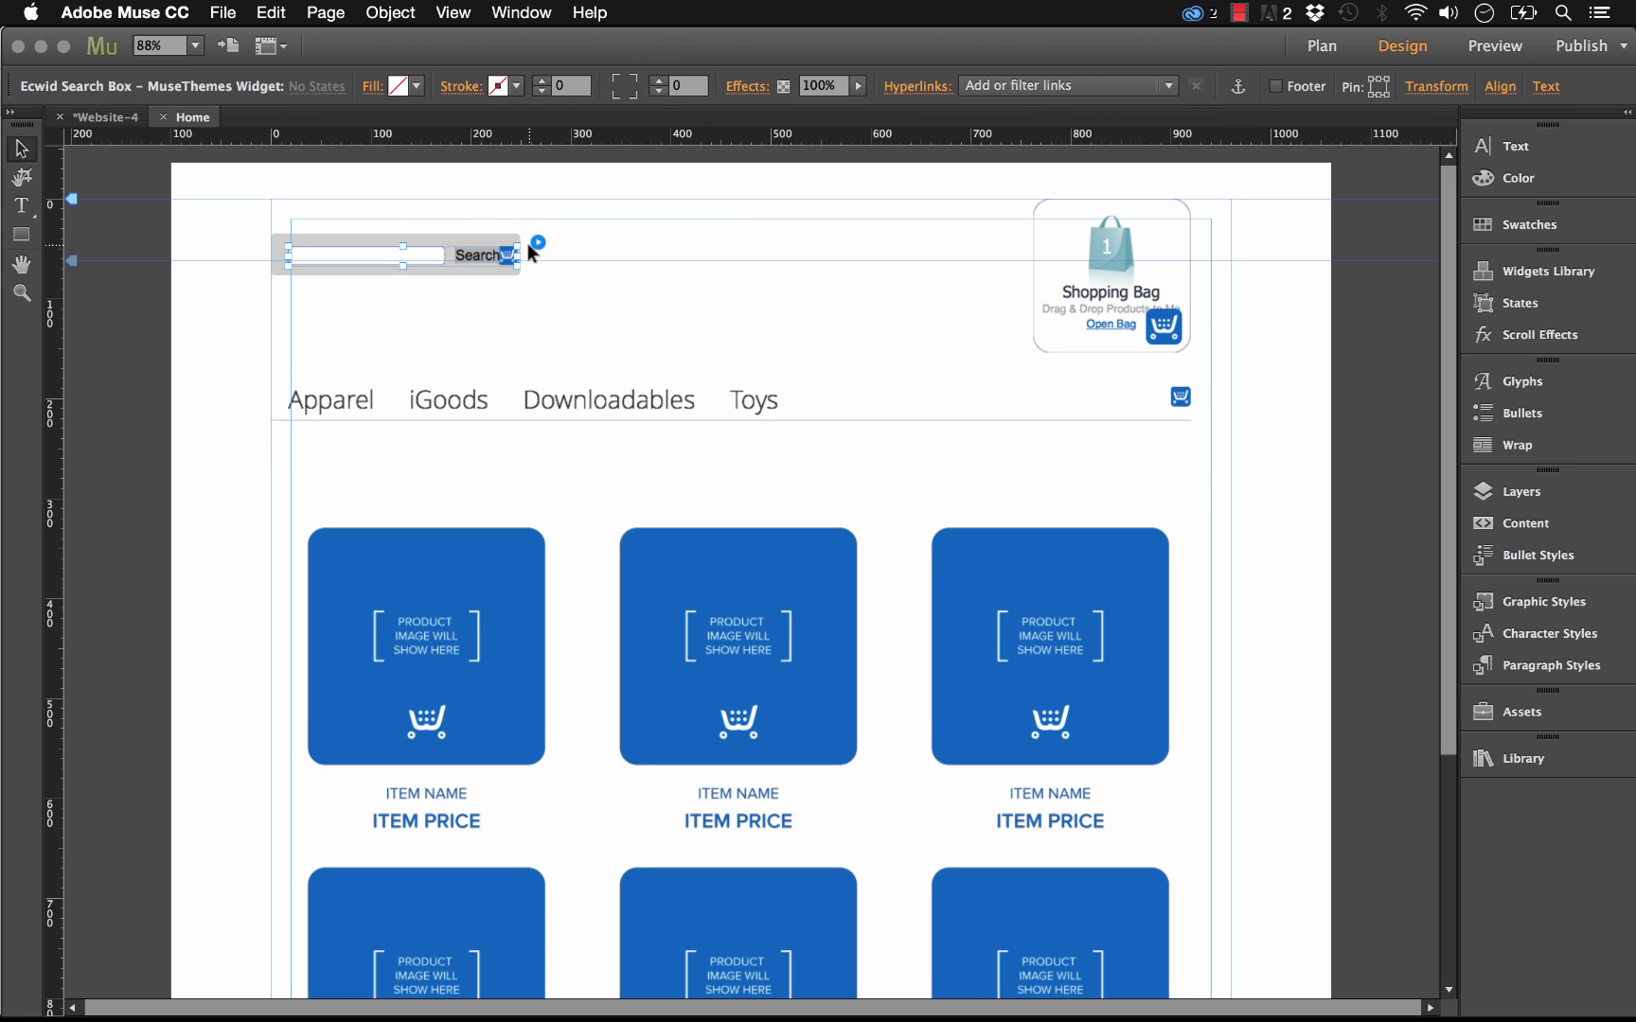
click(537, 245)
click(708, 293)
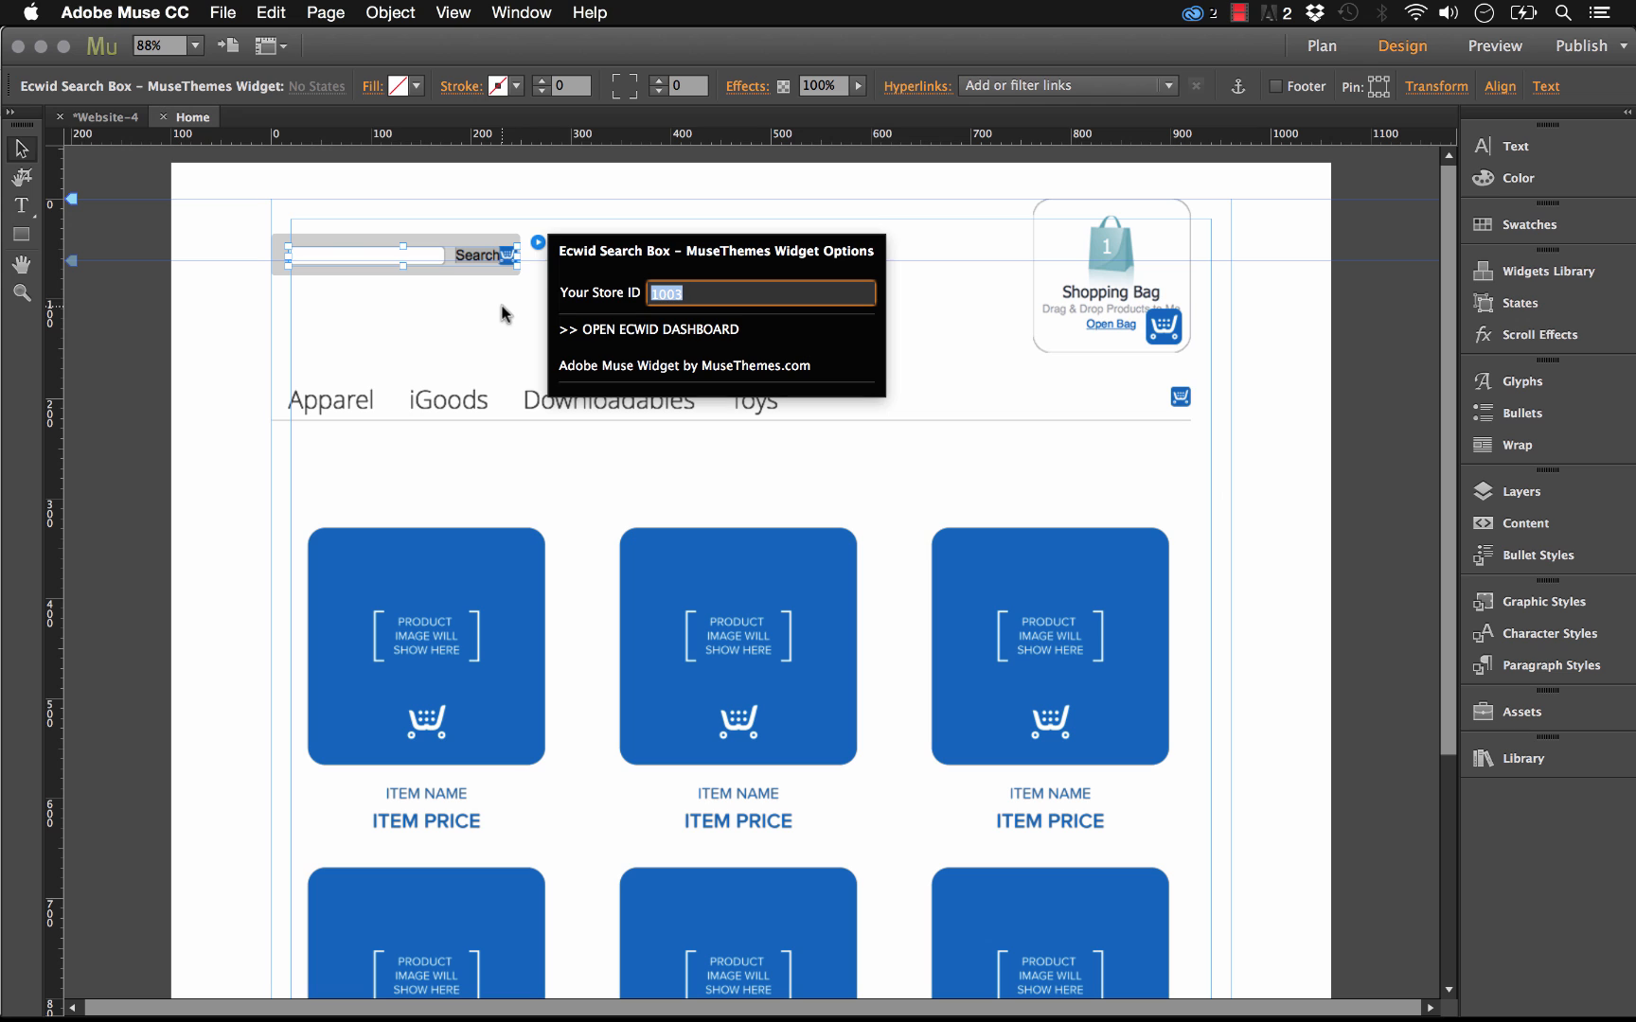
click(297, 220)
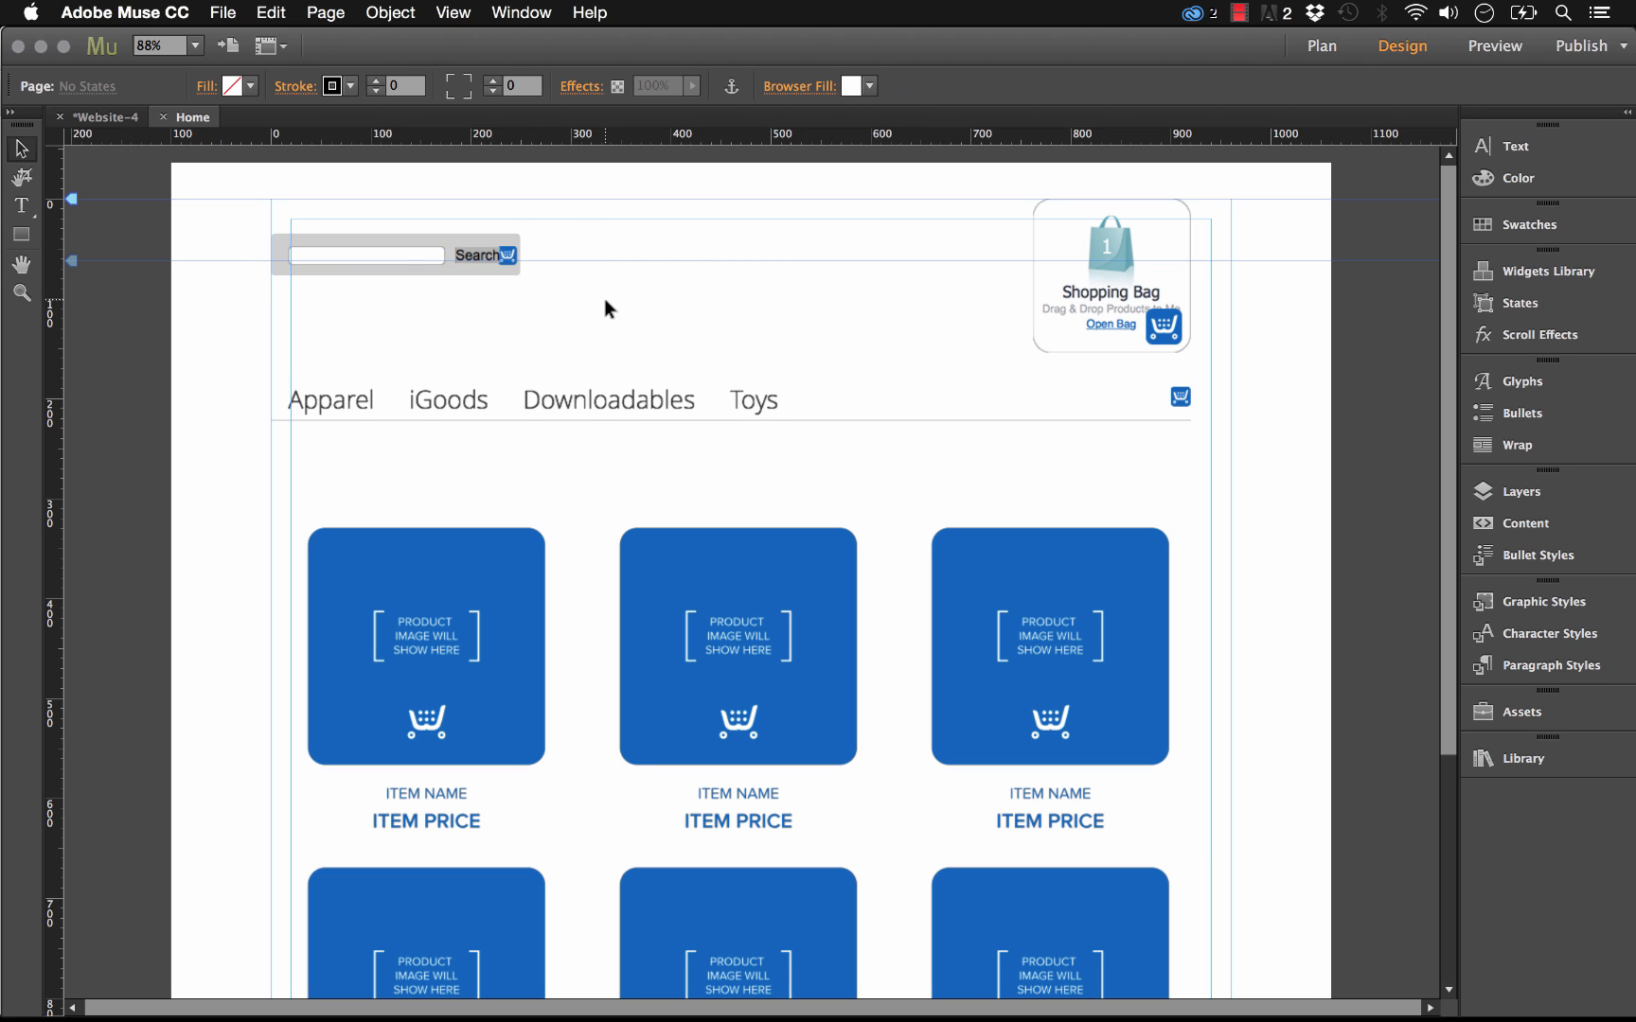
click(589, 526)
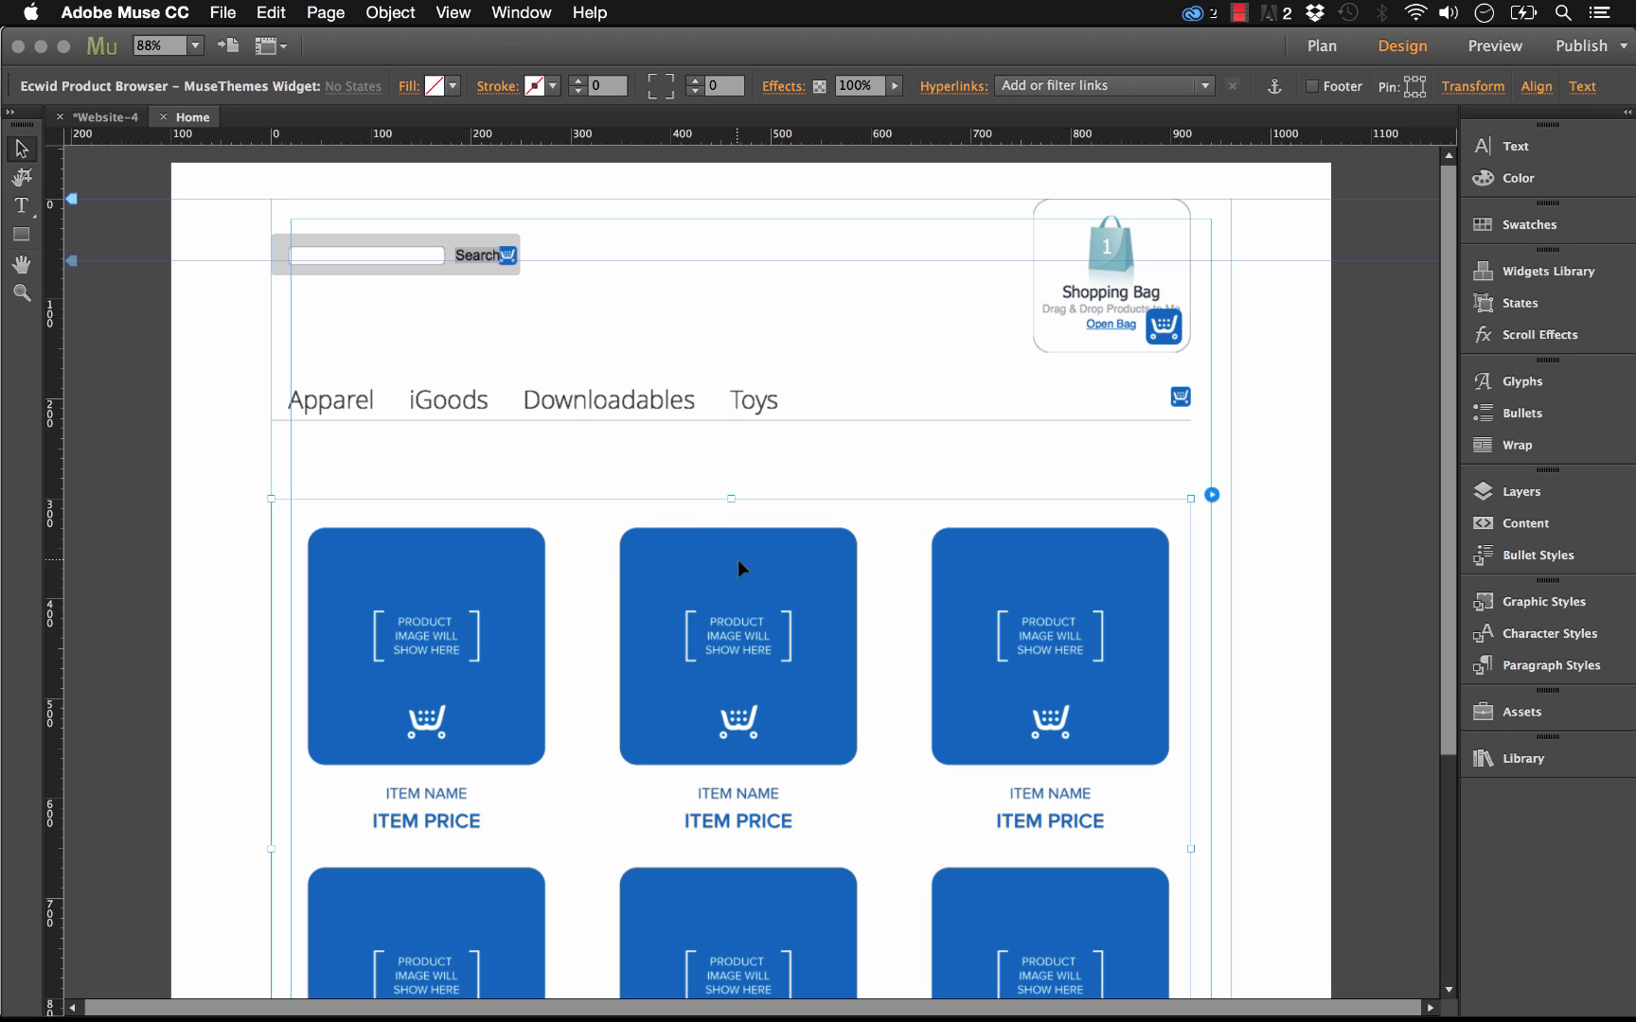
Preview the page in the browser and search the store for "iphone" with the search box widget
click(778, 335)
click(223, 13)
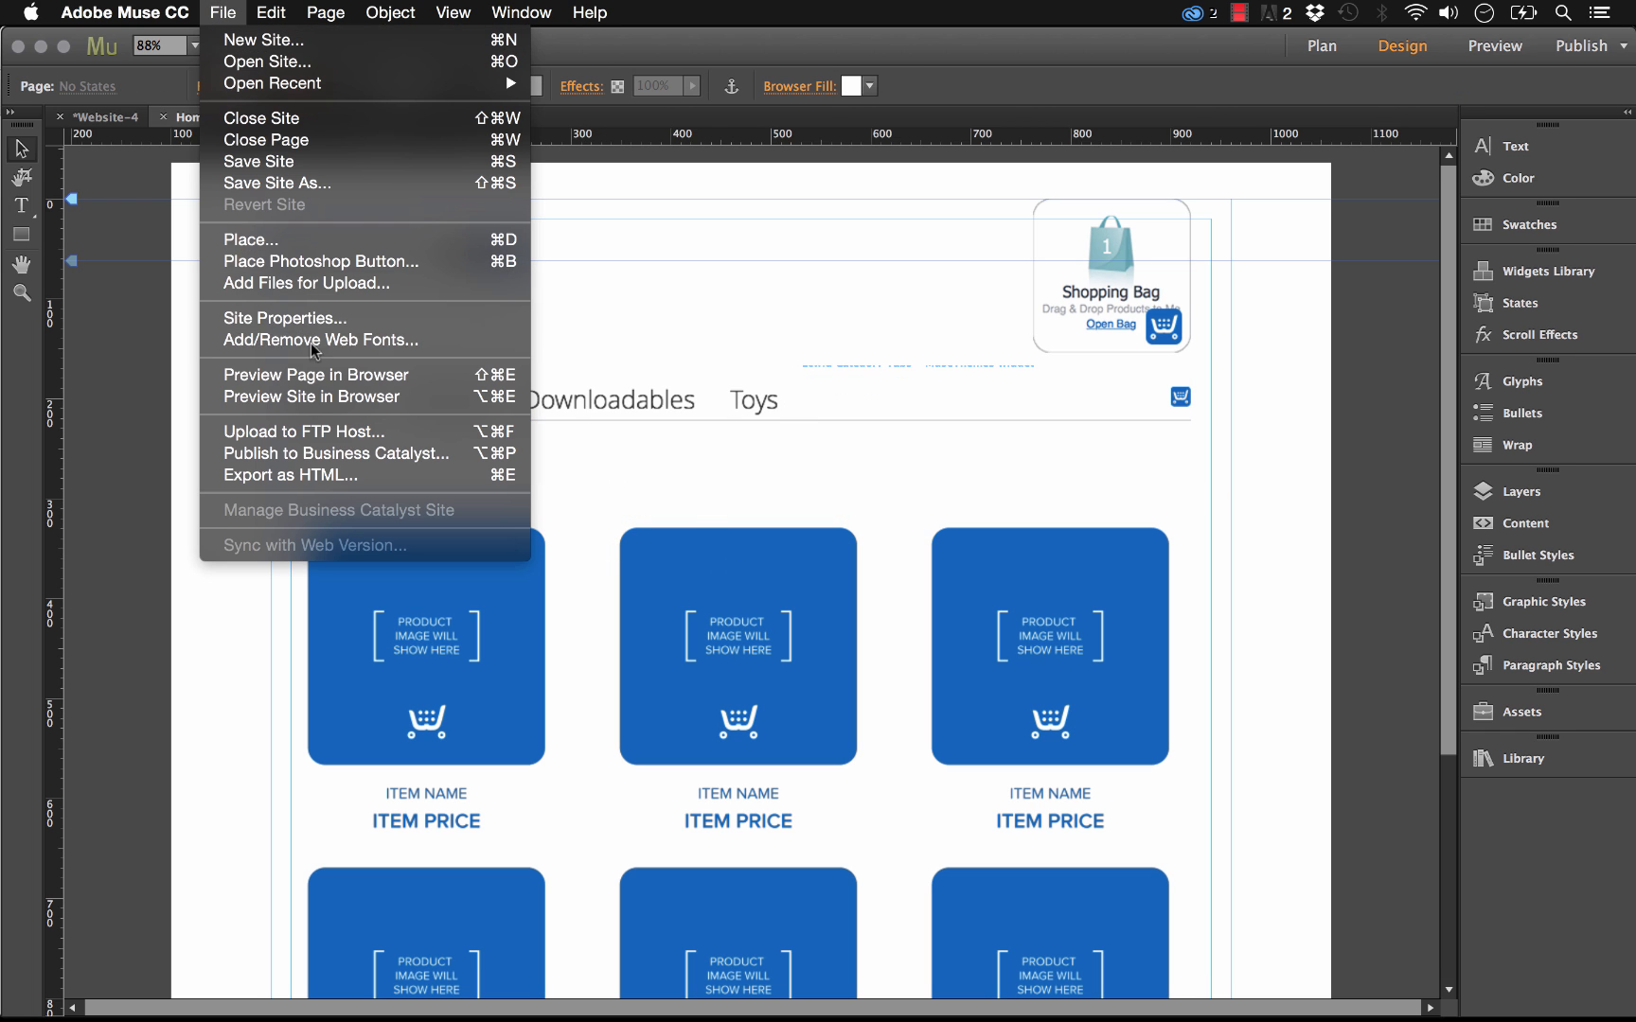
click(320, 374)
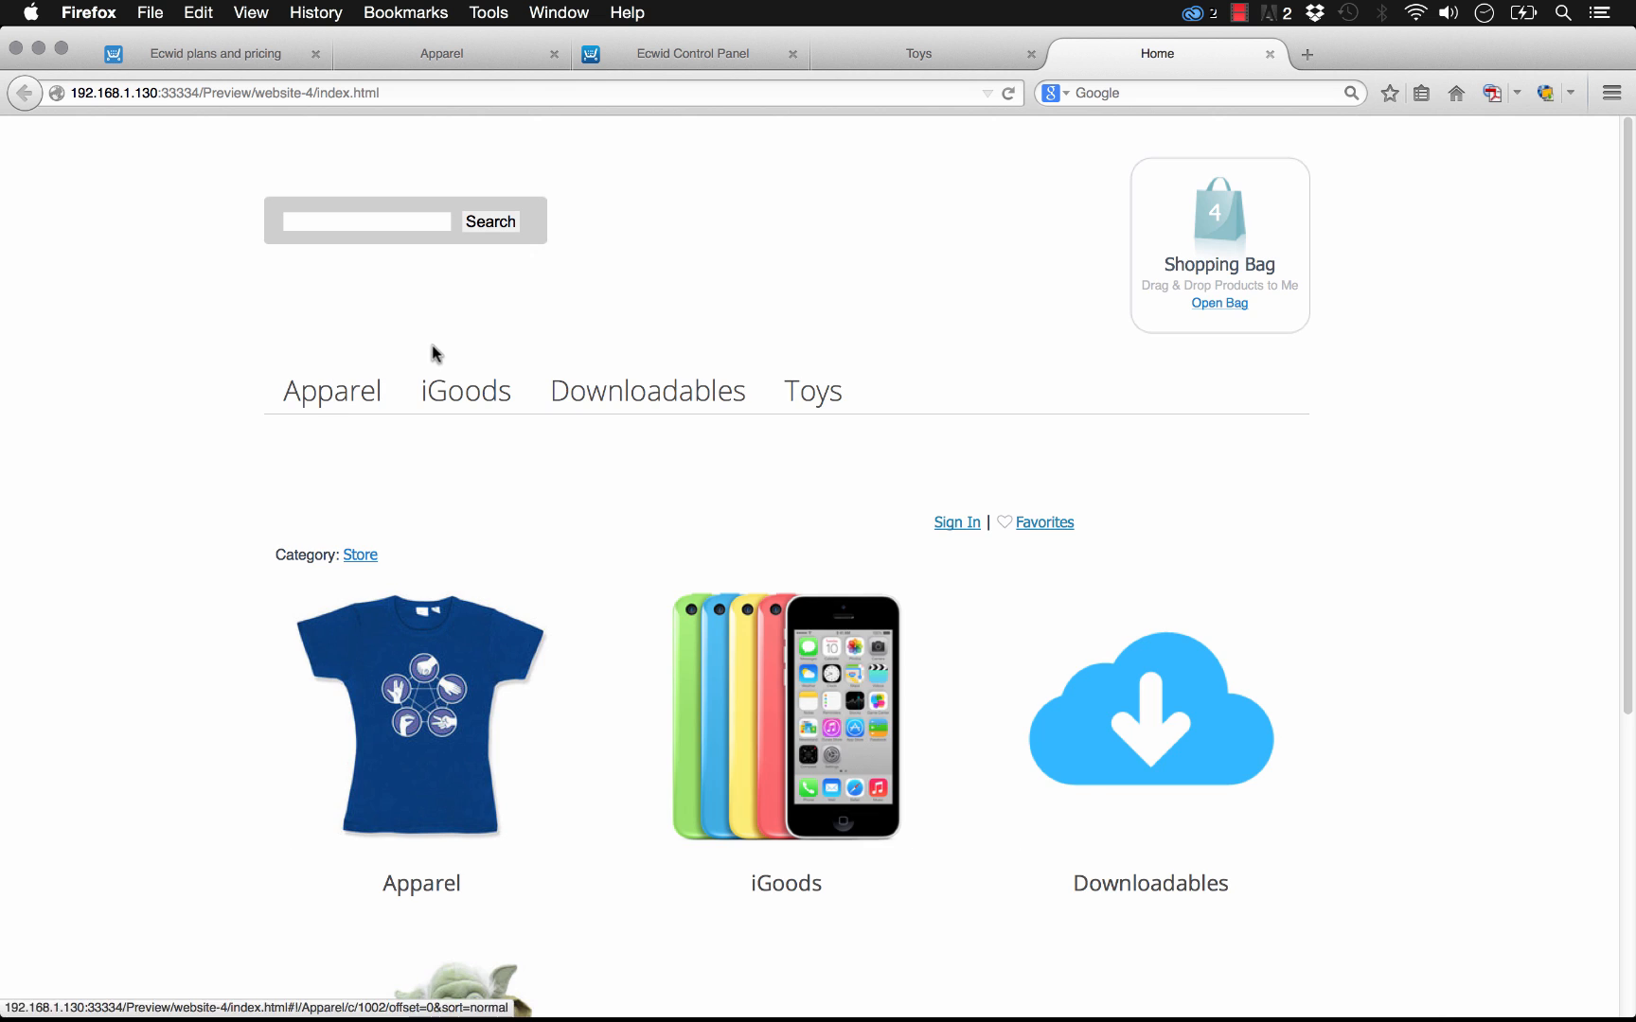
text(iphon)
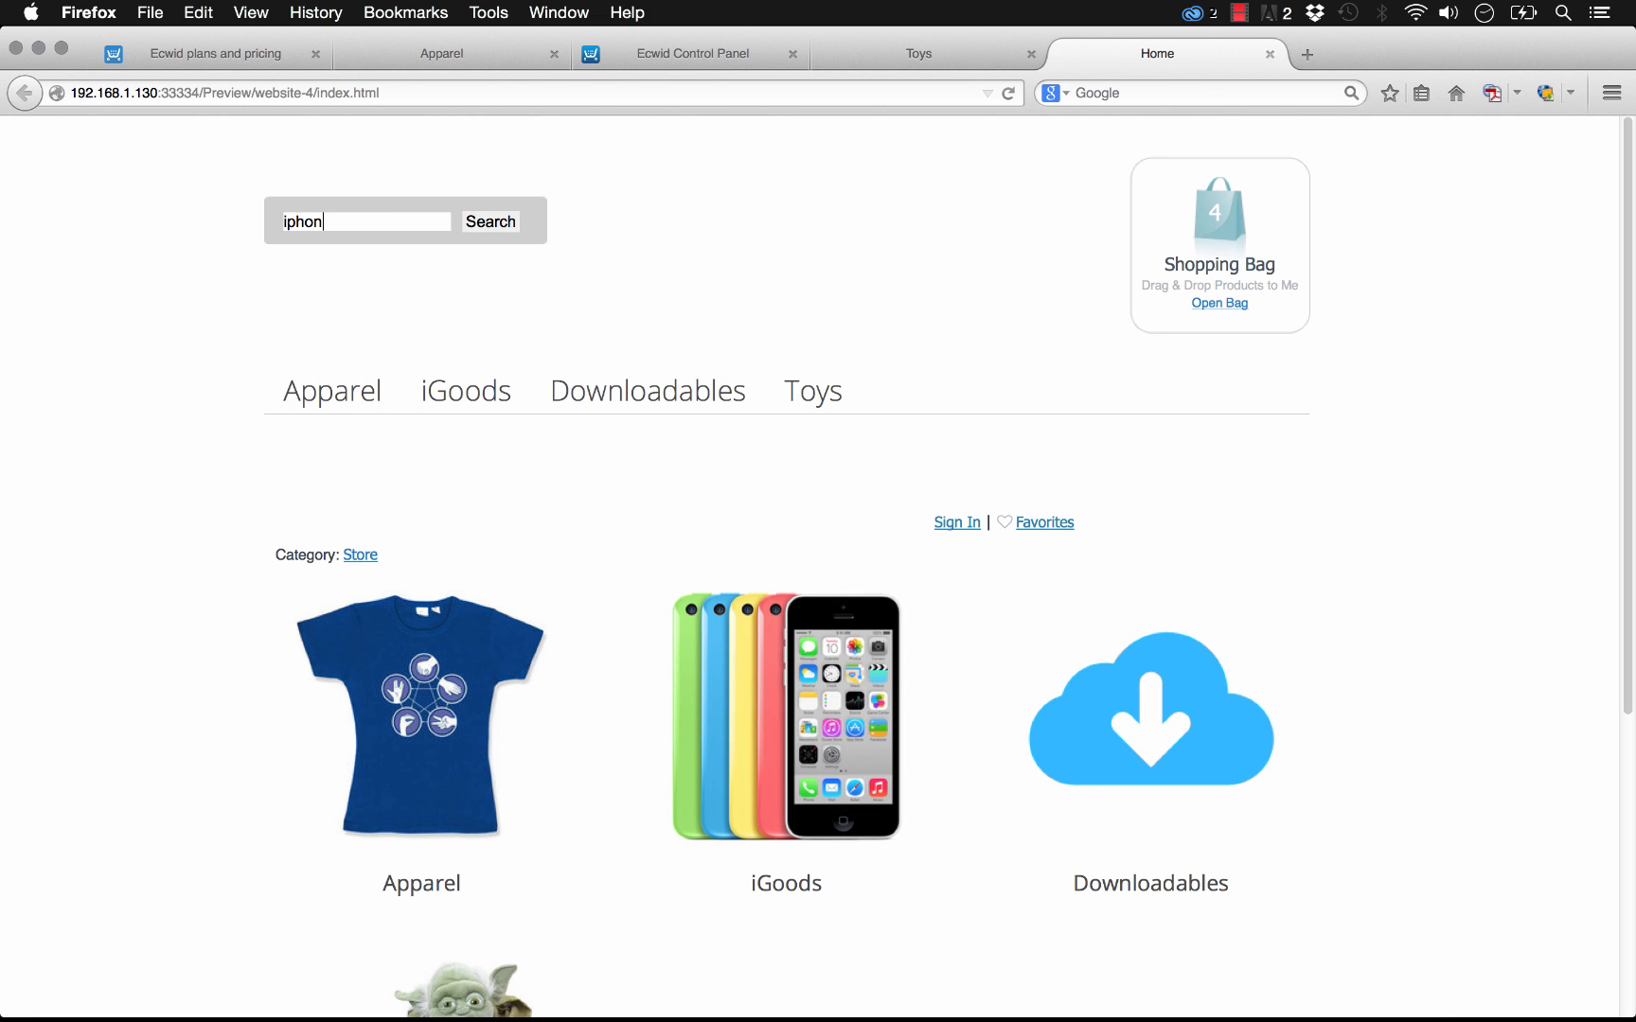
text(e)
key(Return)
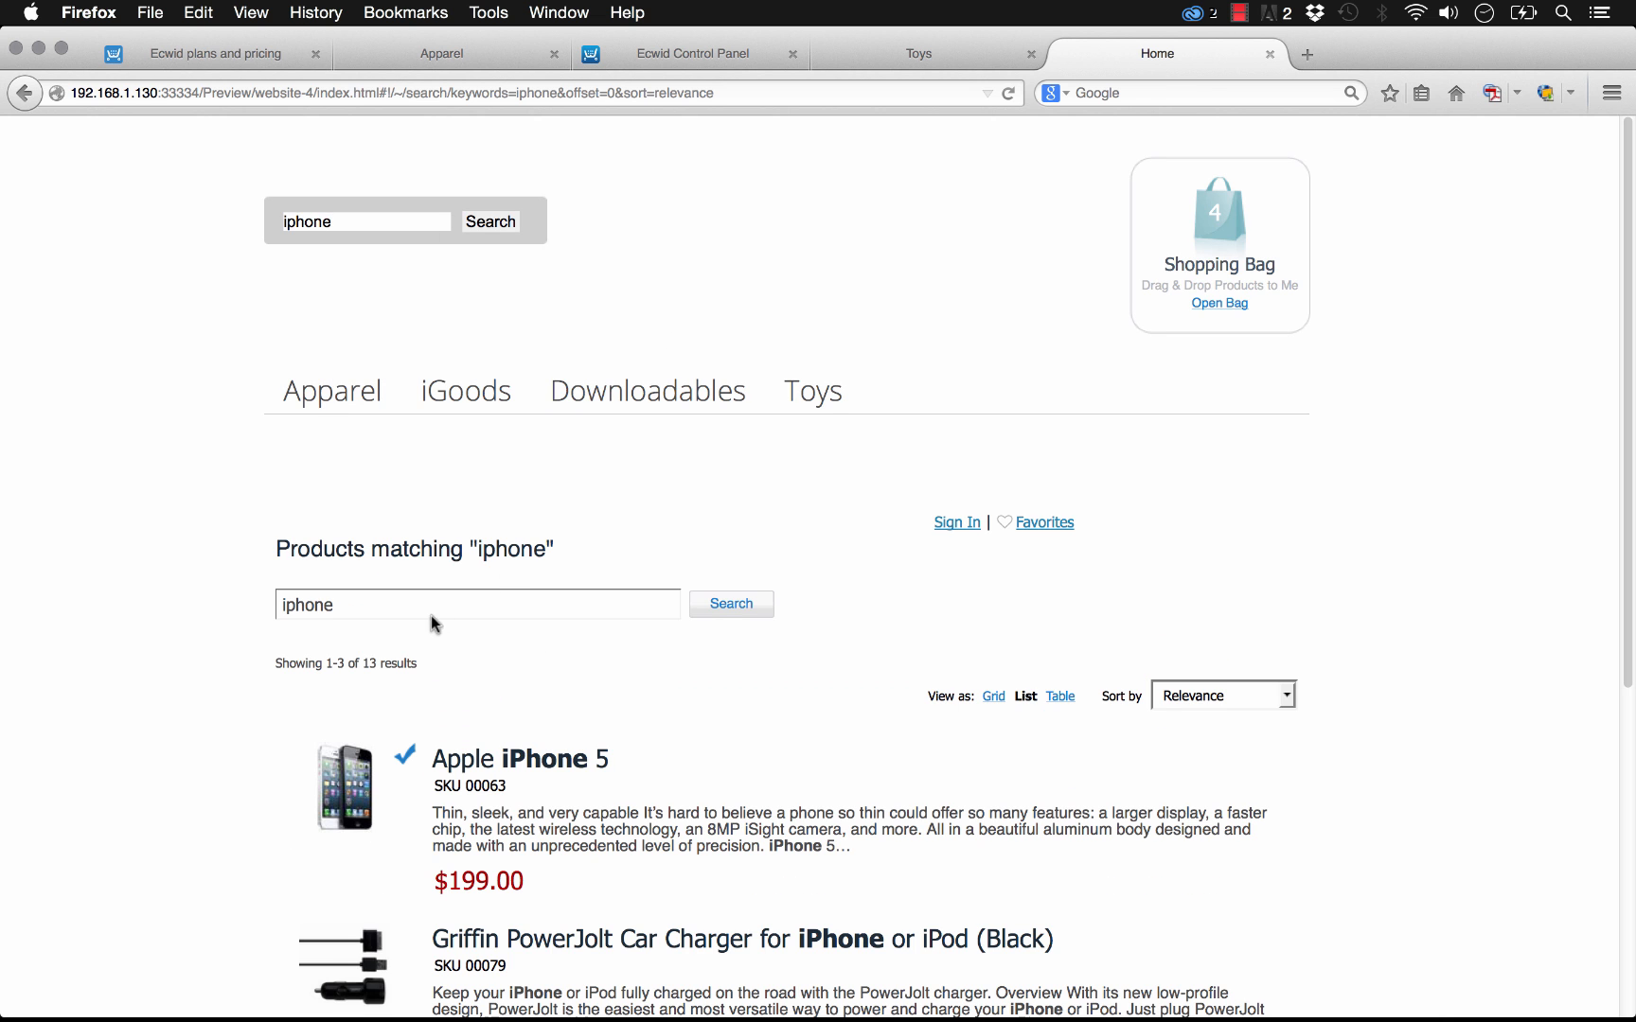
scroll(430, 738, down, 2)
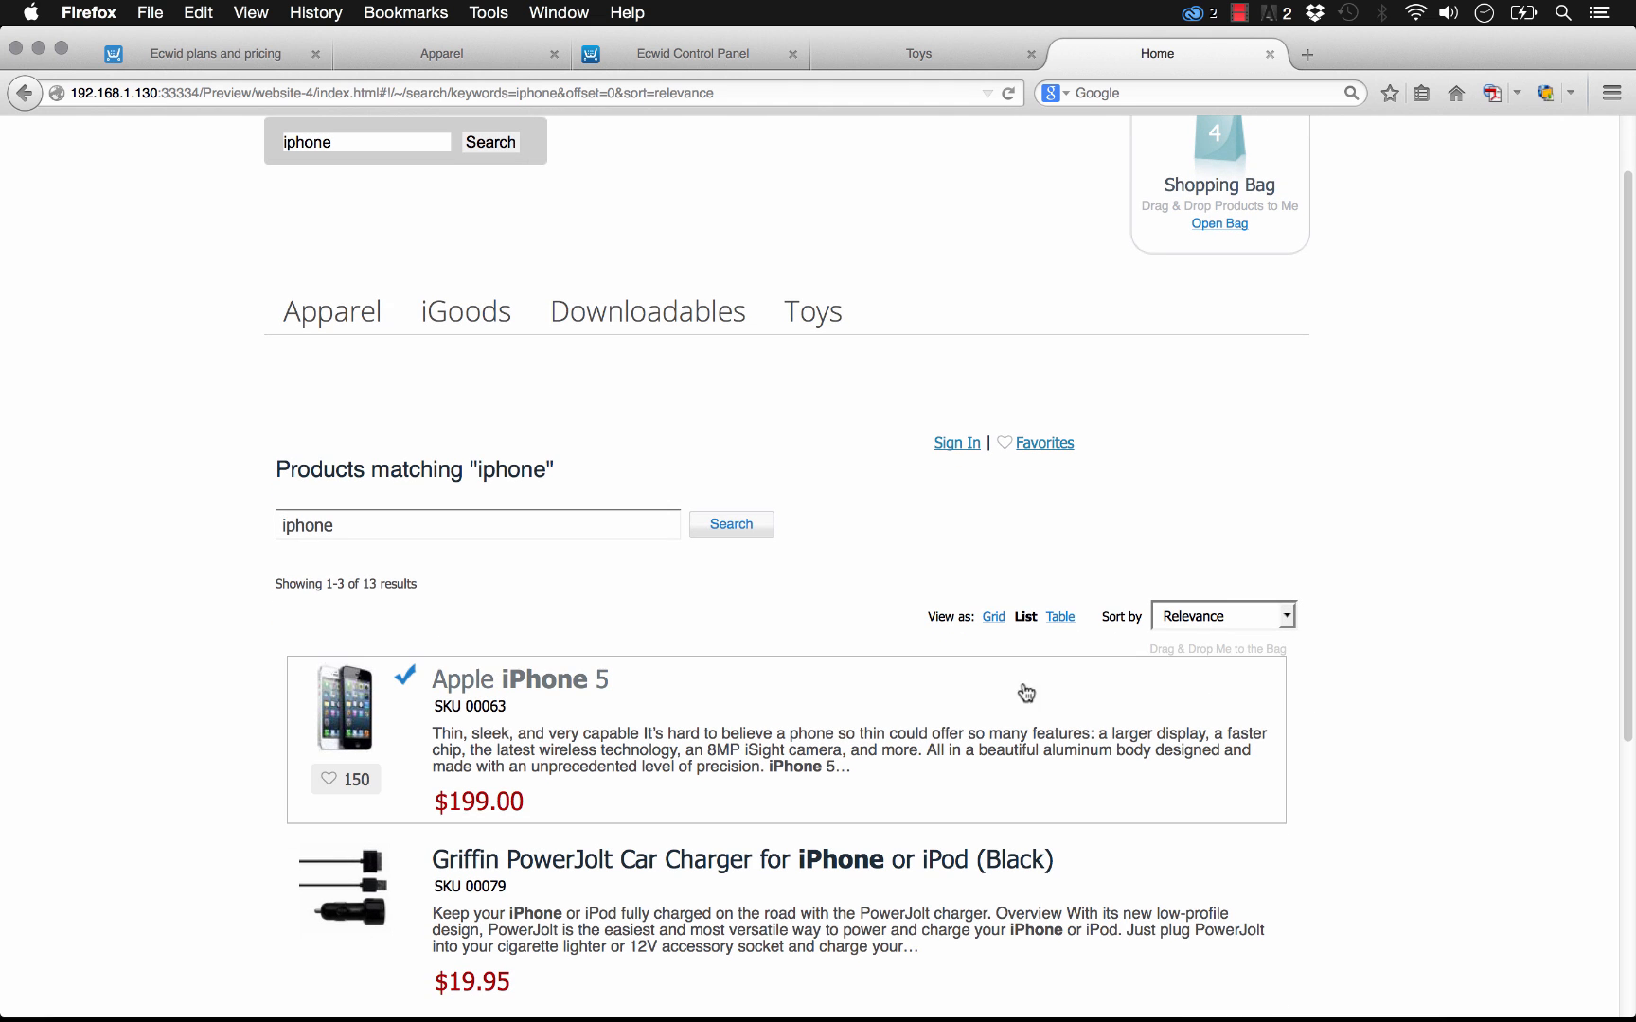
scroll(1011, 595, up, 2)
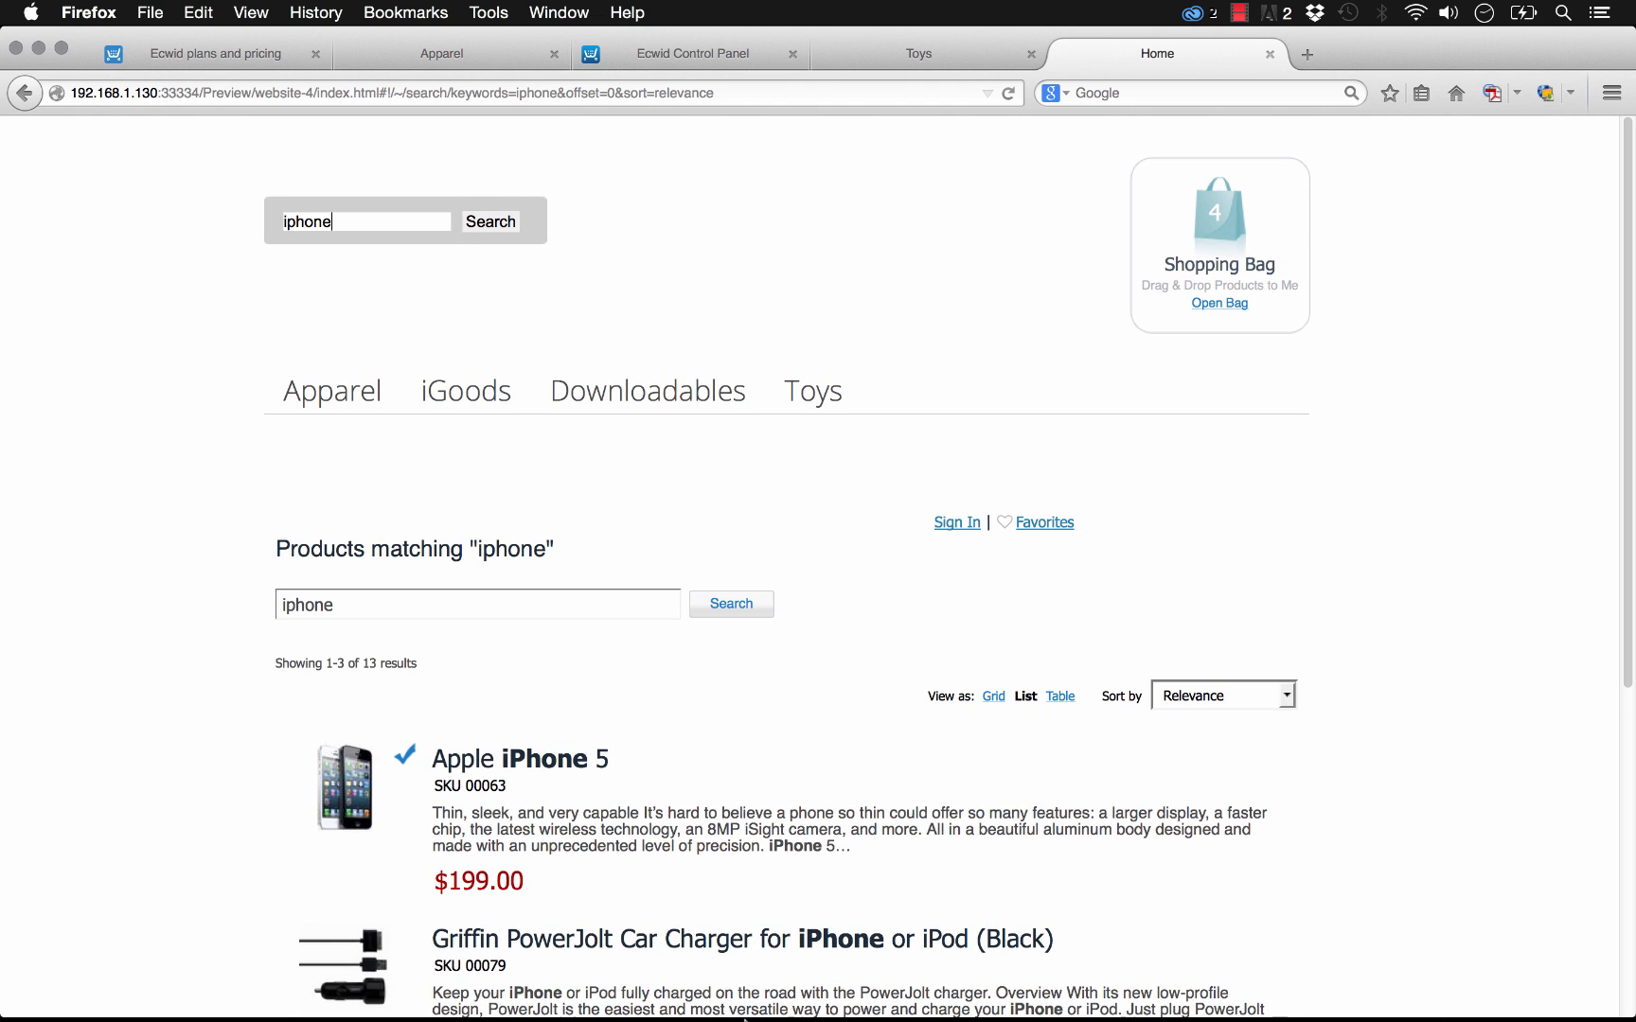
Switch to Adobe Muse and set the Ecwid Shopping Cart widget's store ID to 1003
click(741, 980)
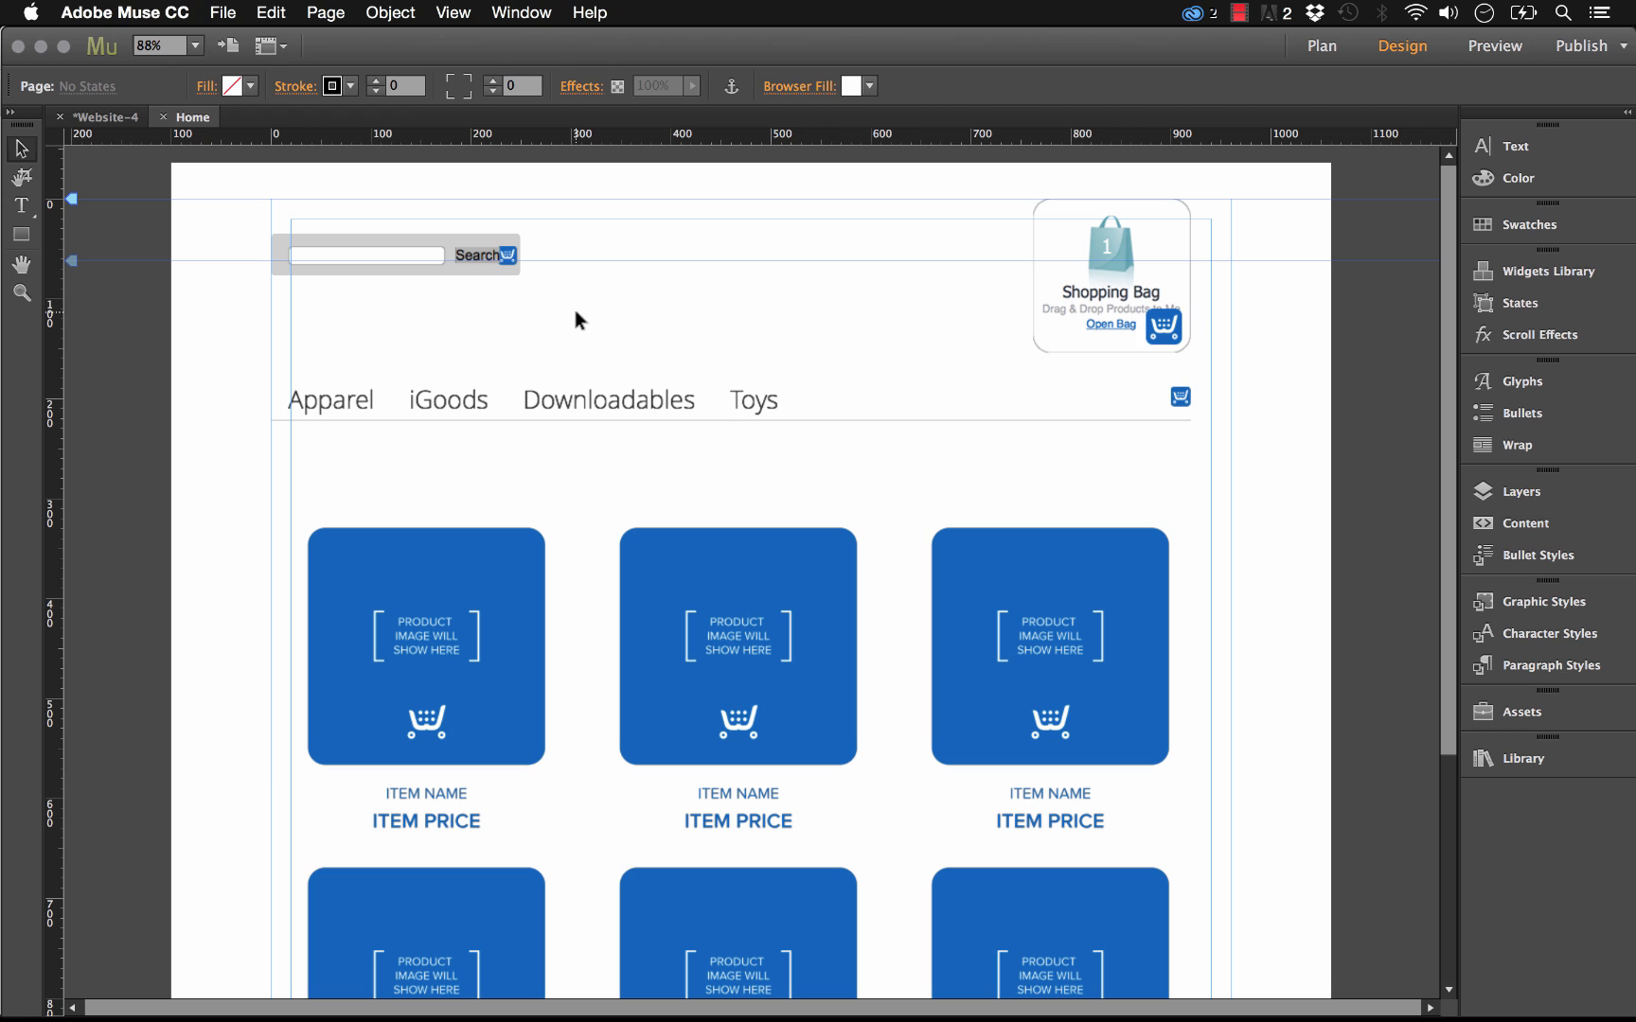
click(1157, 333)
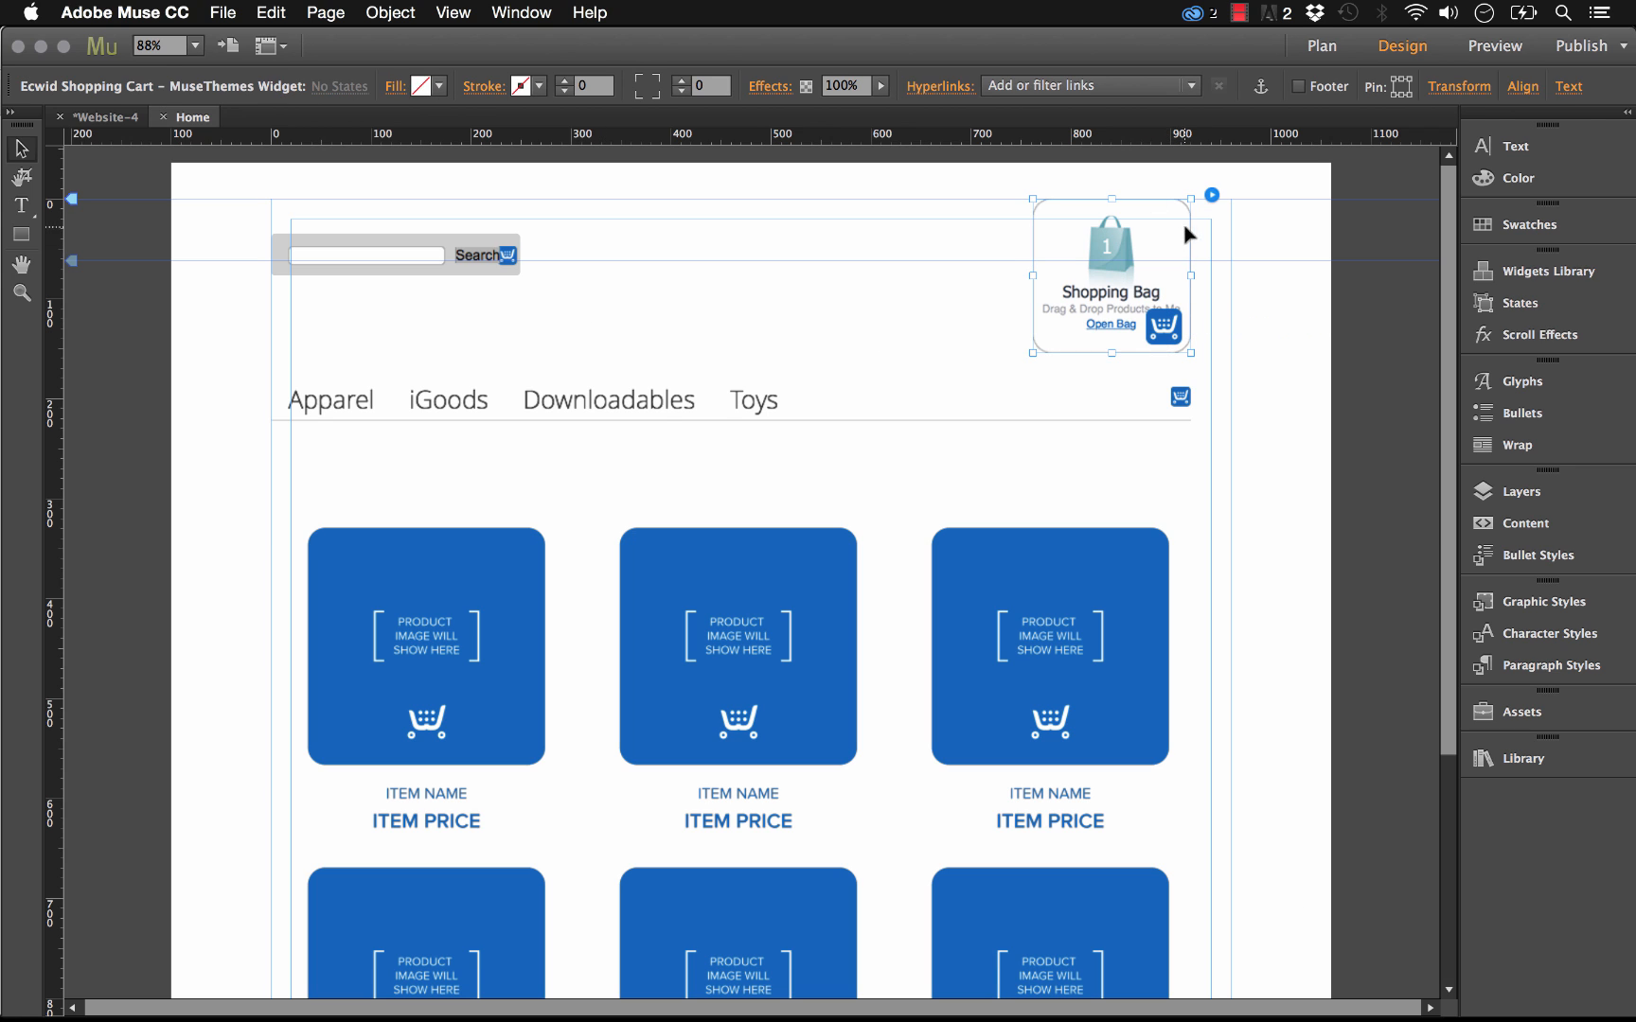
click(1212, 195)
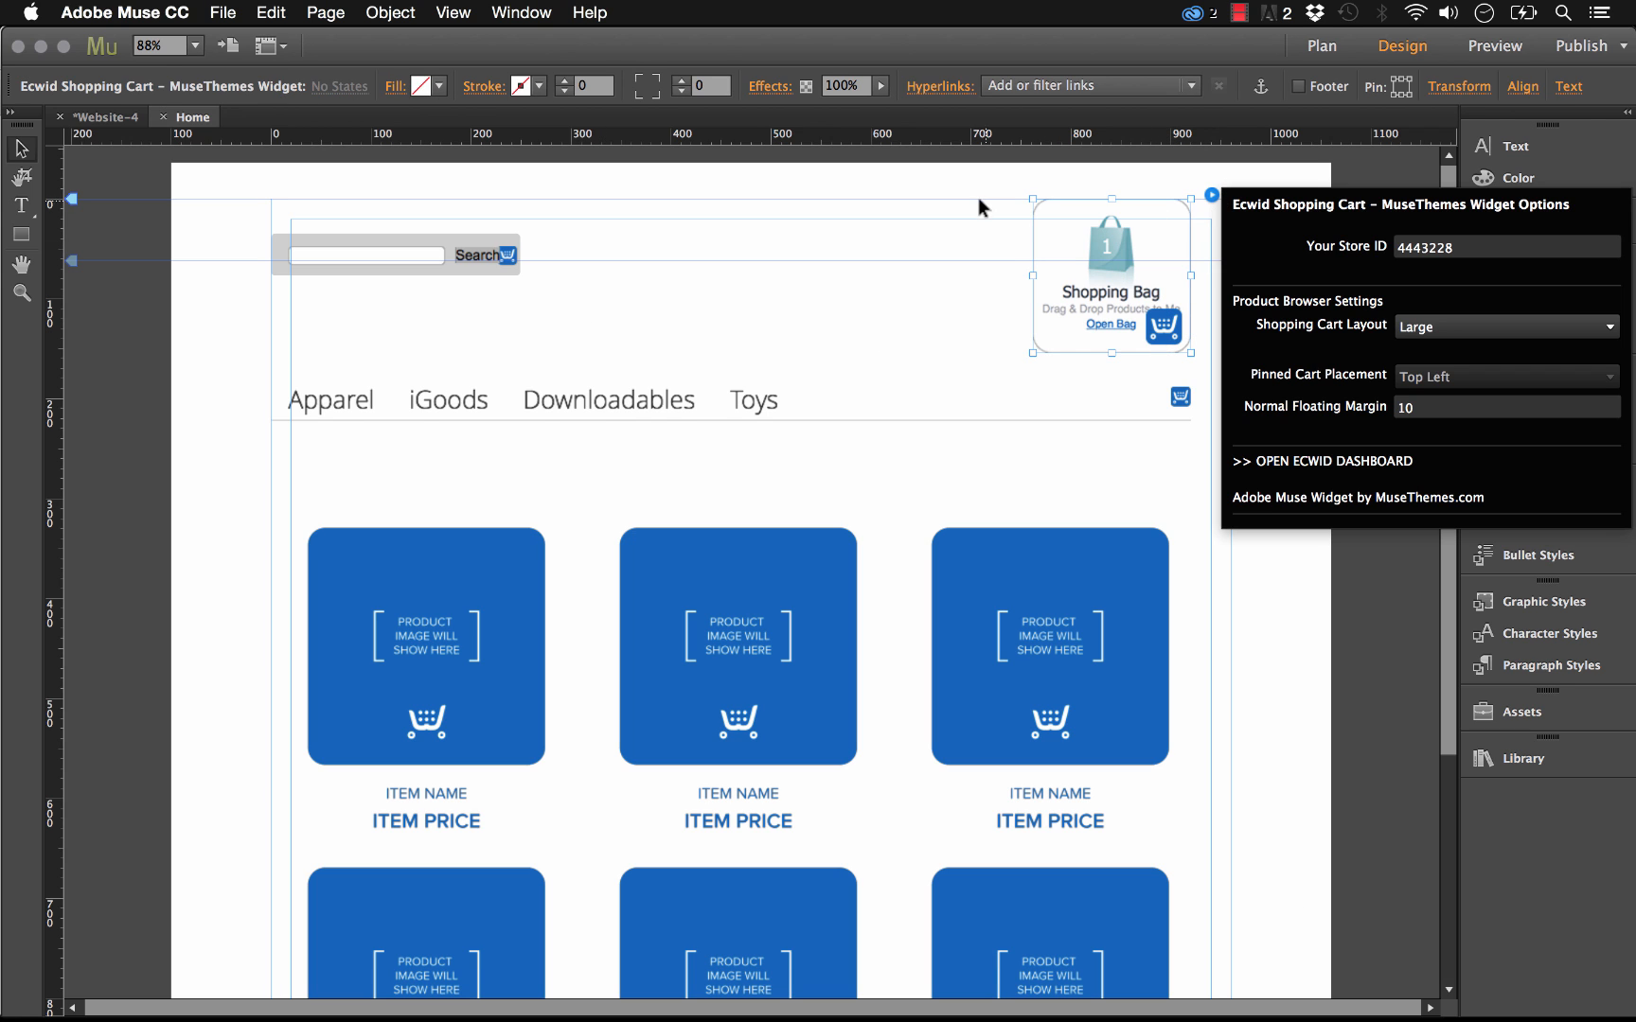
double_click(1437, 248)
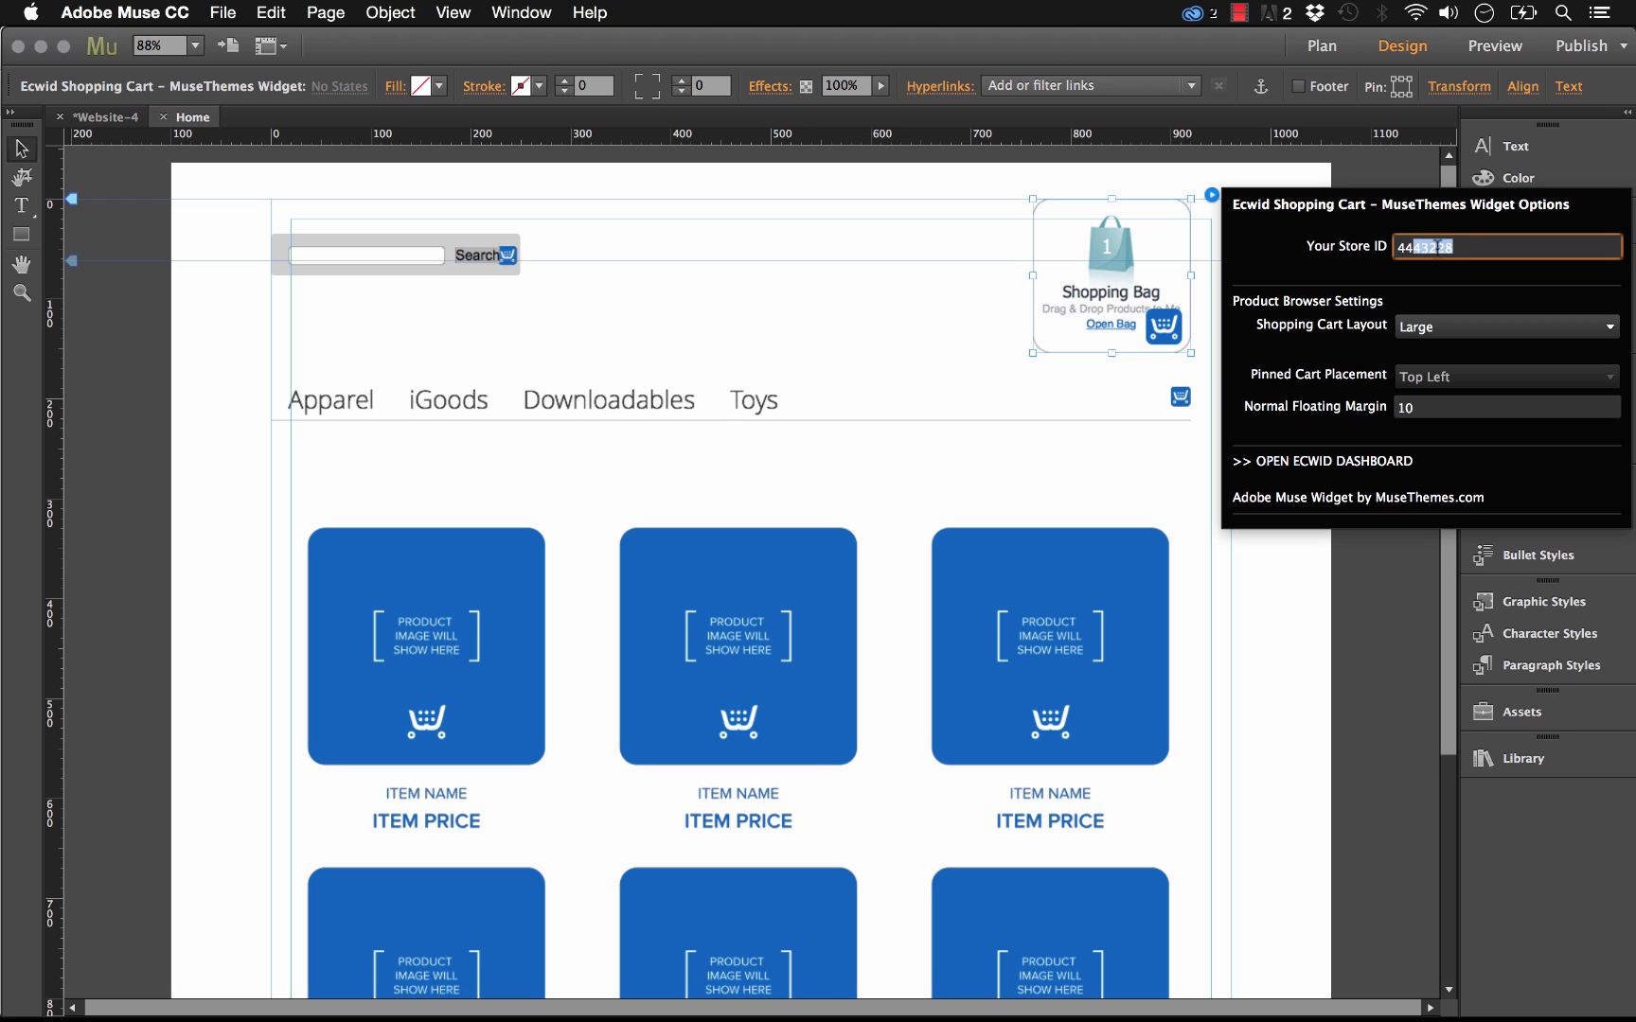
text(1003)
key(Tab)
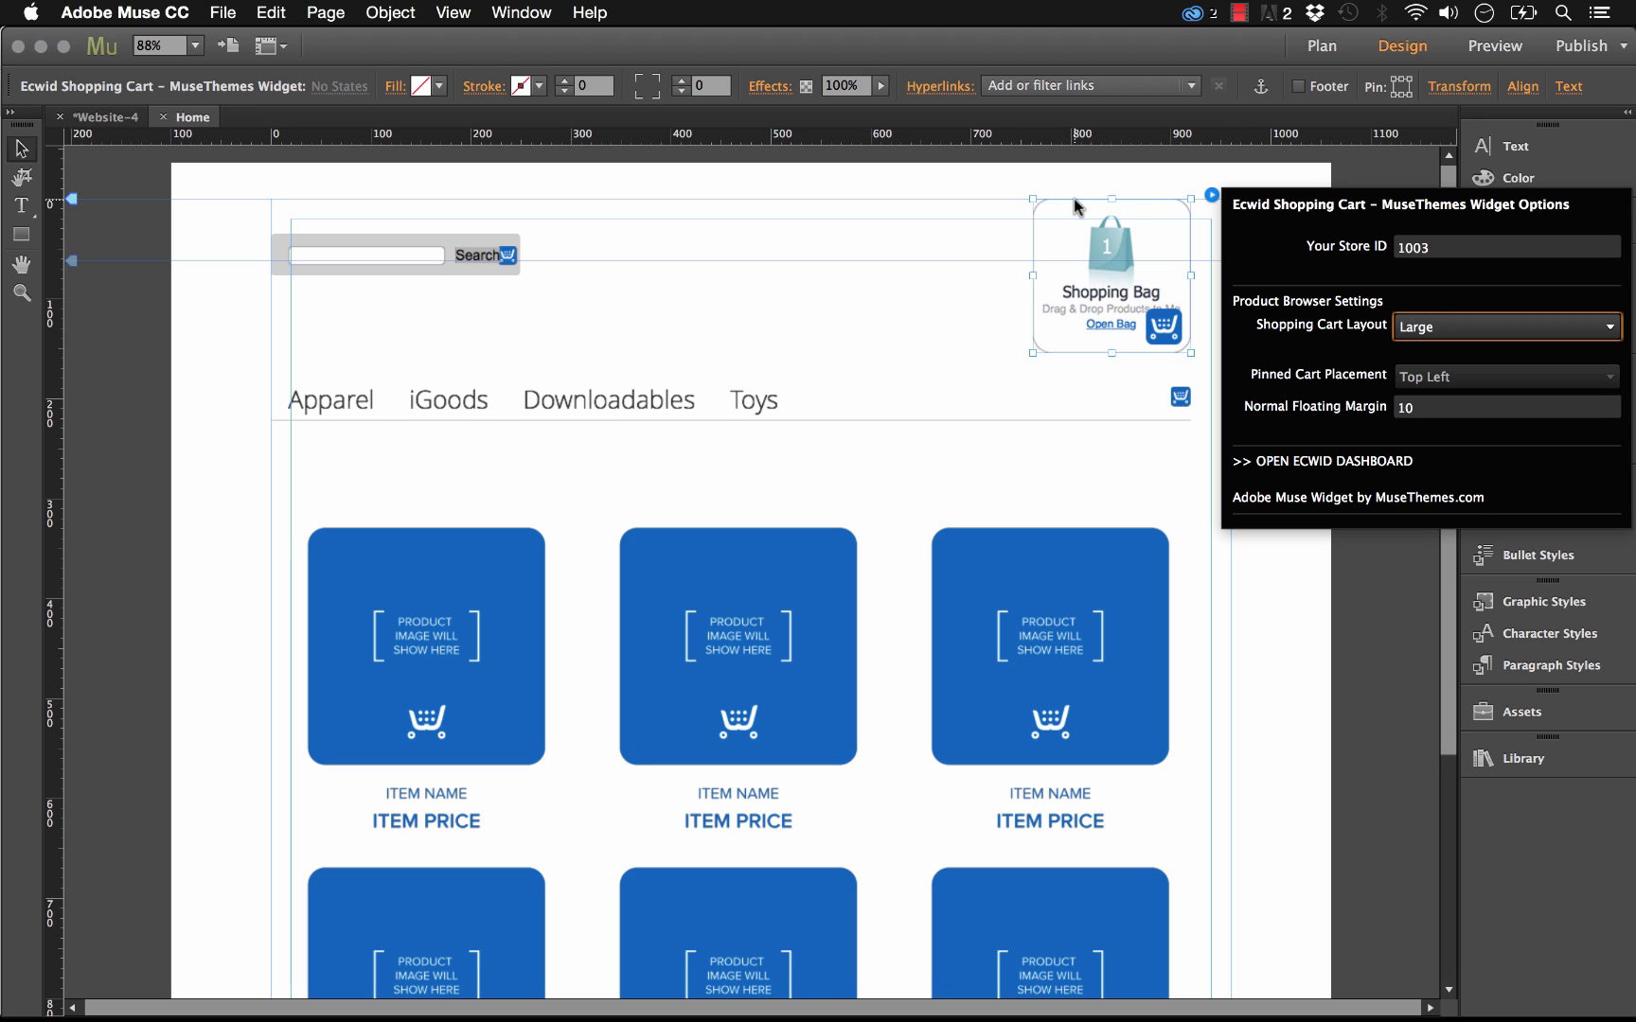
Set the shopping cart layout to Mini and move the widget slightly down and right, against the inner page guides
click(1458, 326)
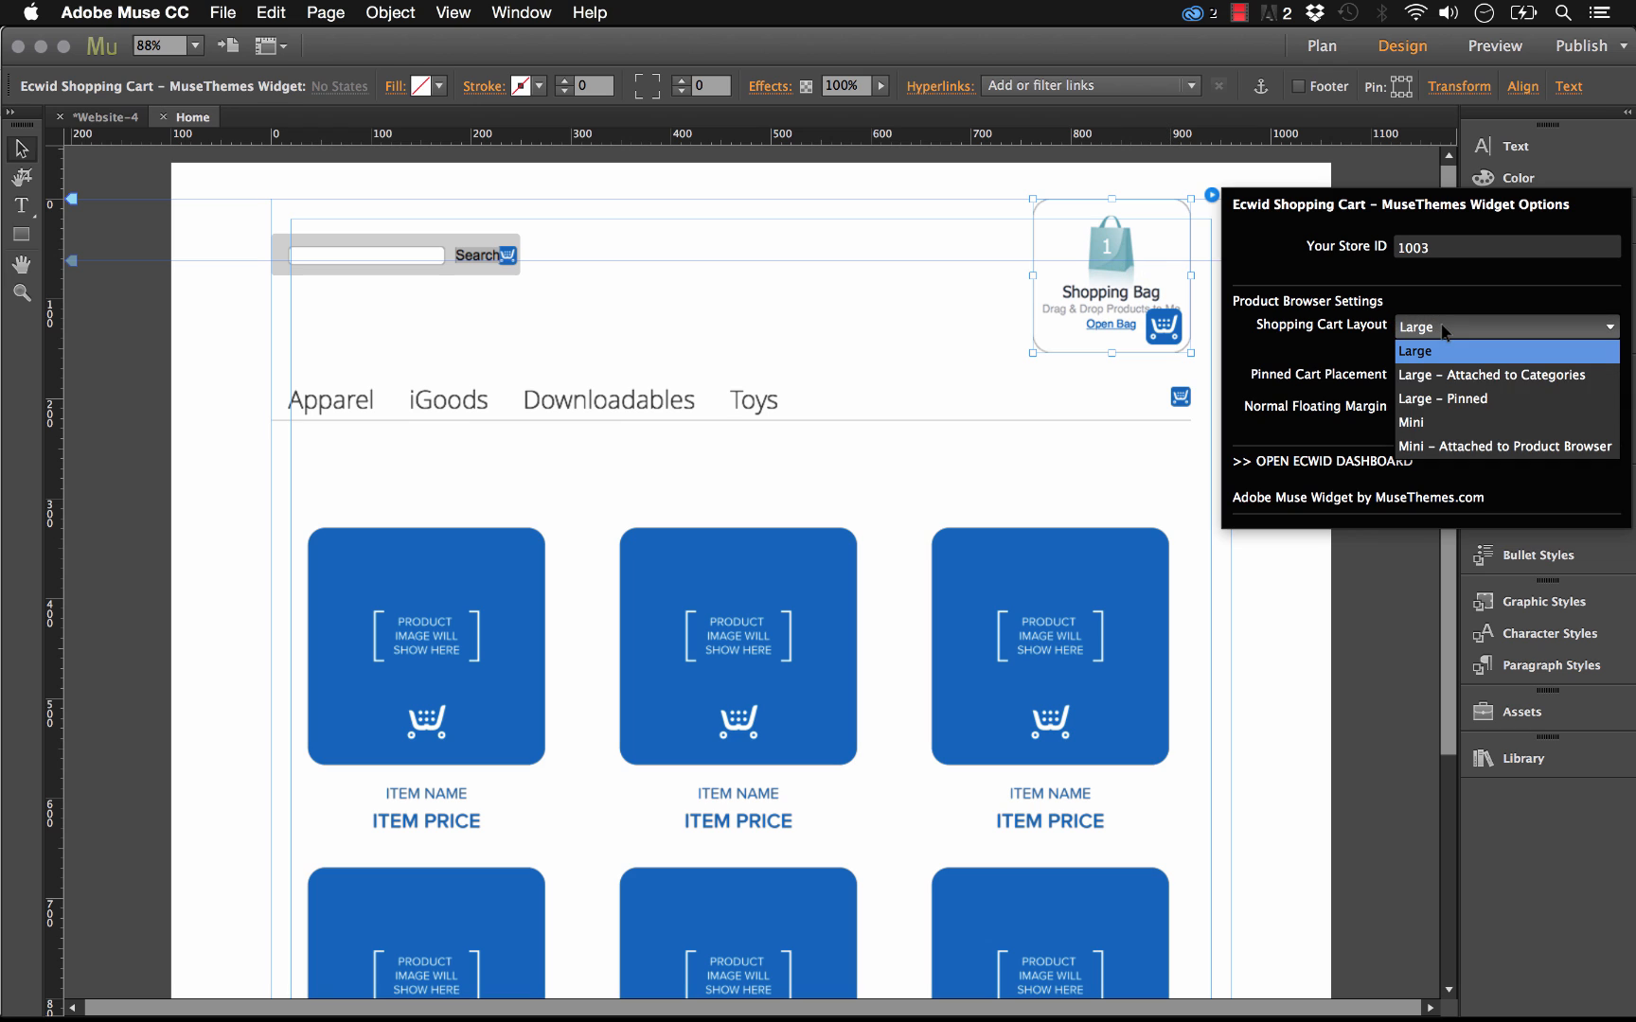
click(1448, 422)
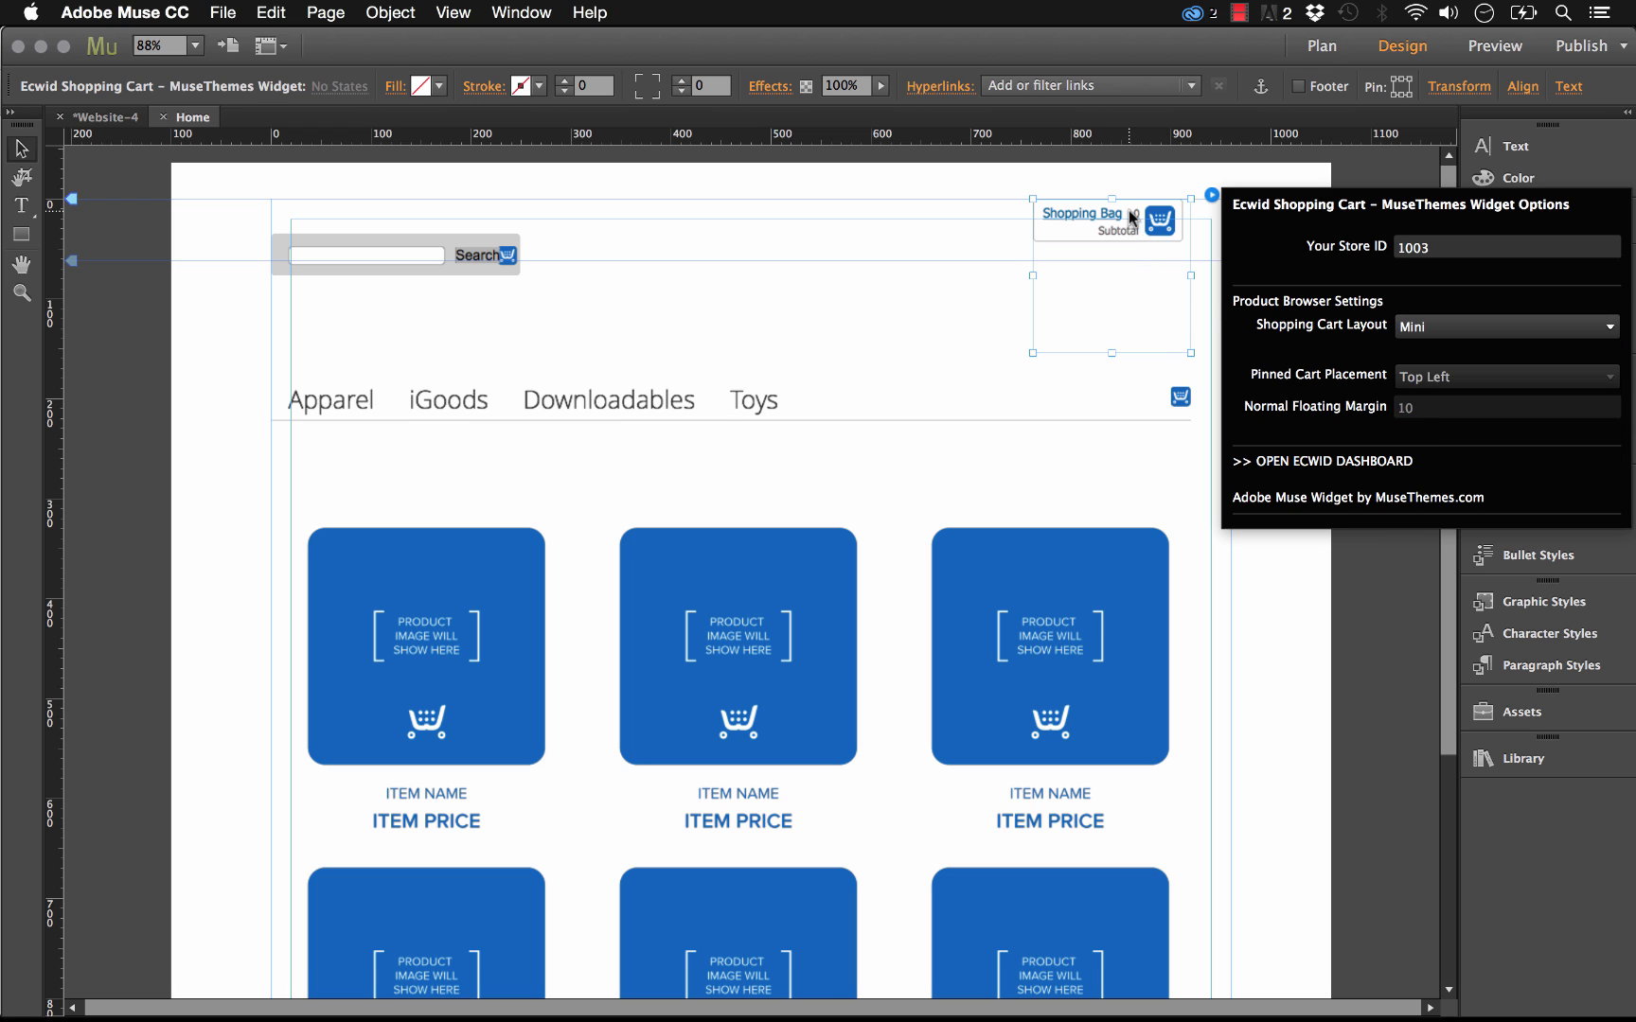
click(1157, 283)
mouse_move(1165, 263)
mouse_down()
mouse_move(1184, 285)
mouse_move(1185, 257)
mouse_up()
click(1279, 306)
click(1126, 305)
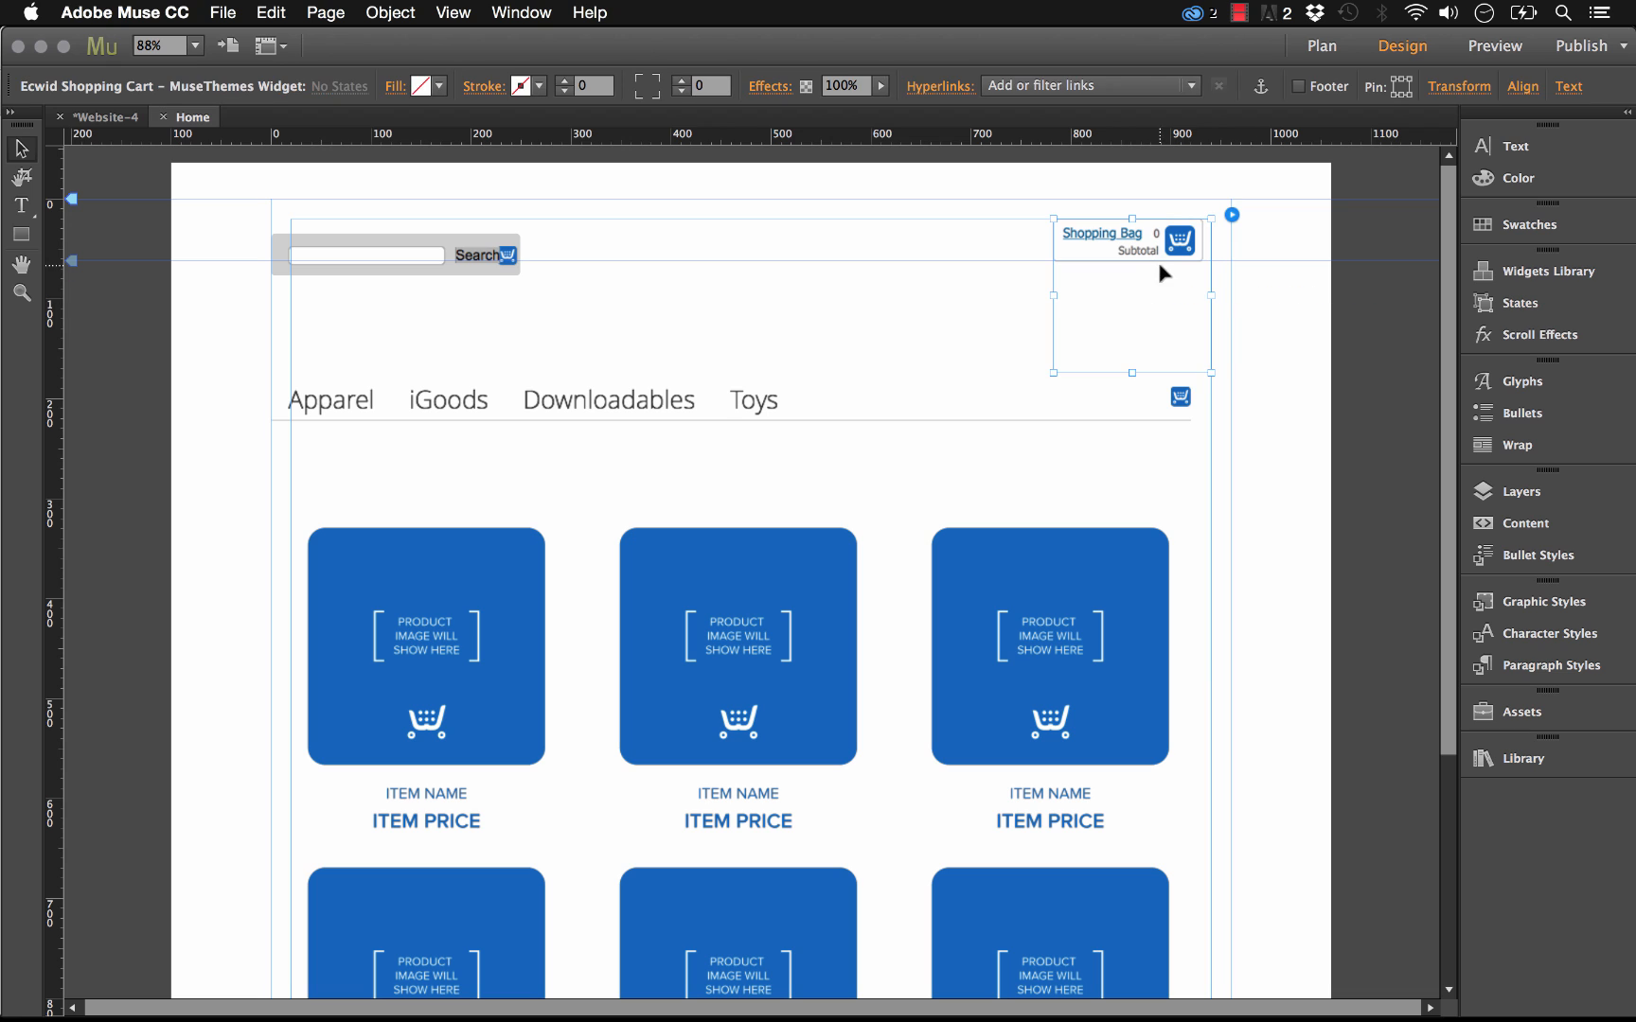
Set the shopping cart widget's layout to Large – Attached to Categories
click(1232, 215)
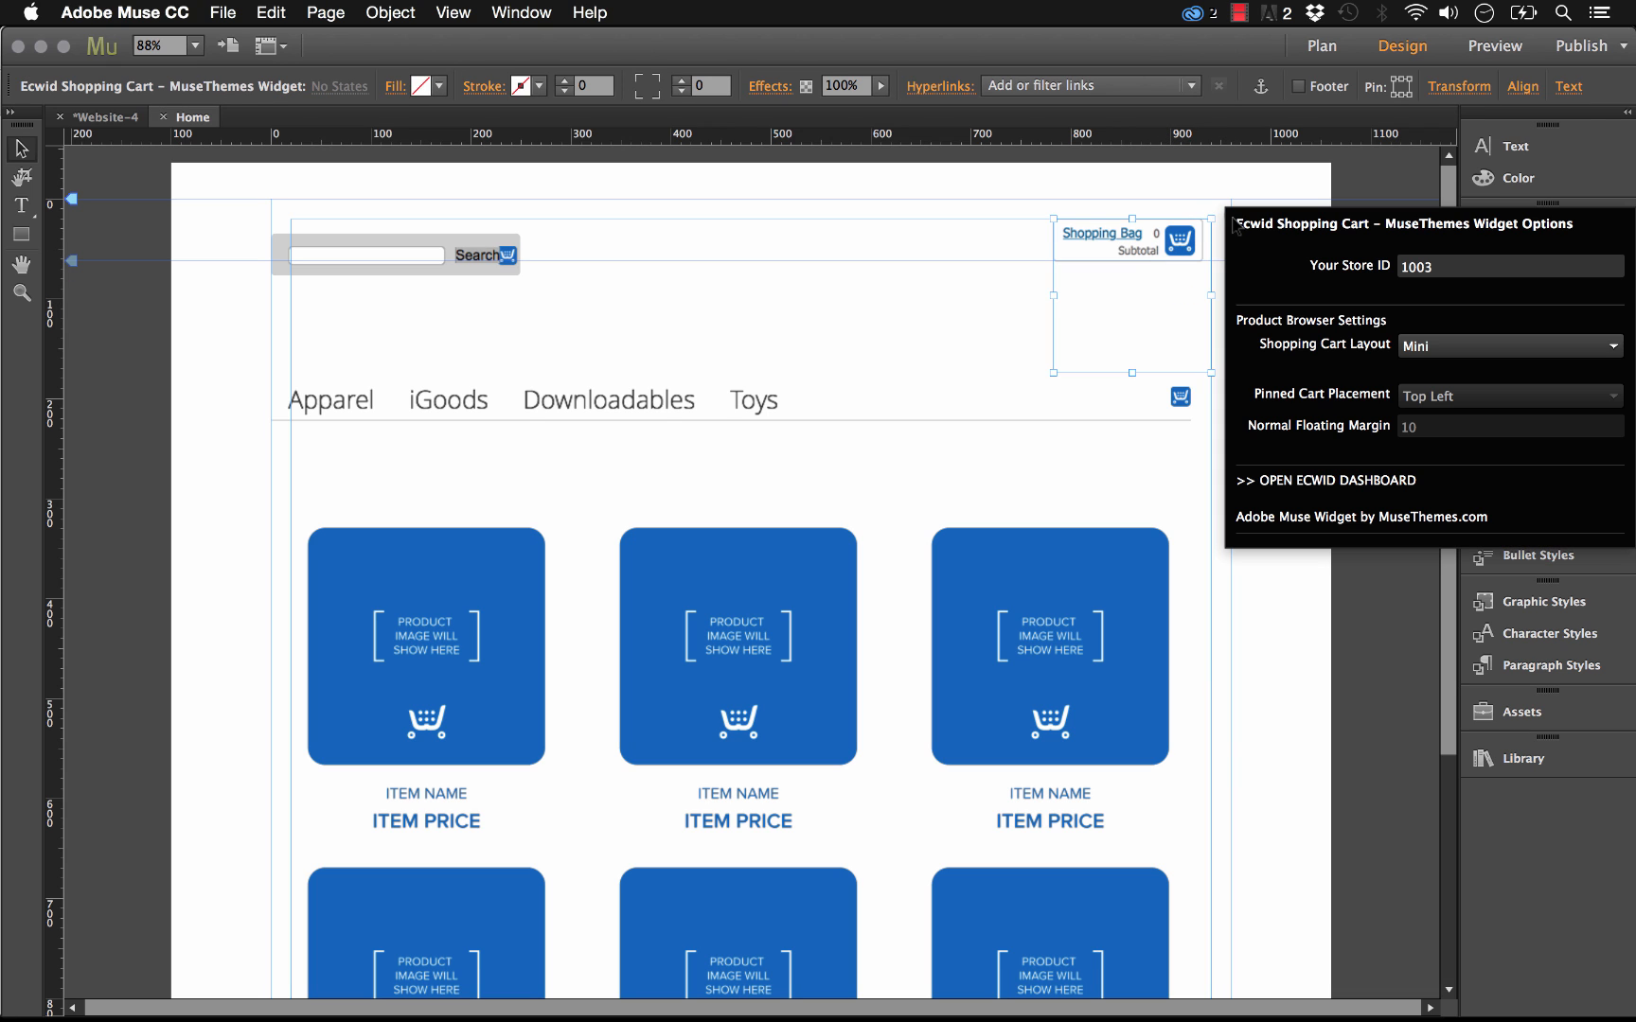
click(1439, 352)
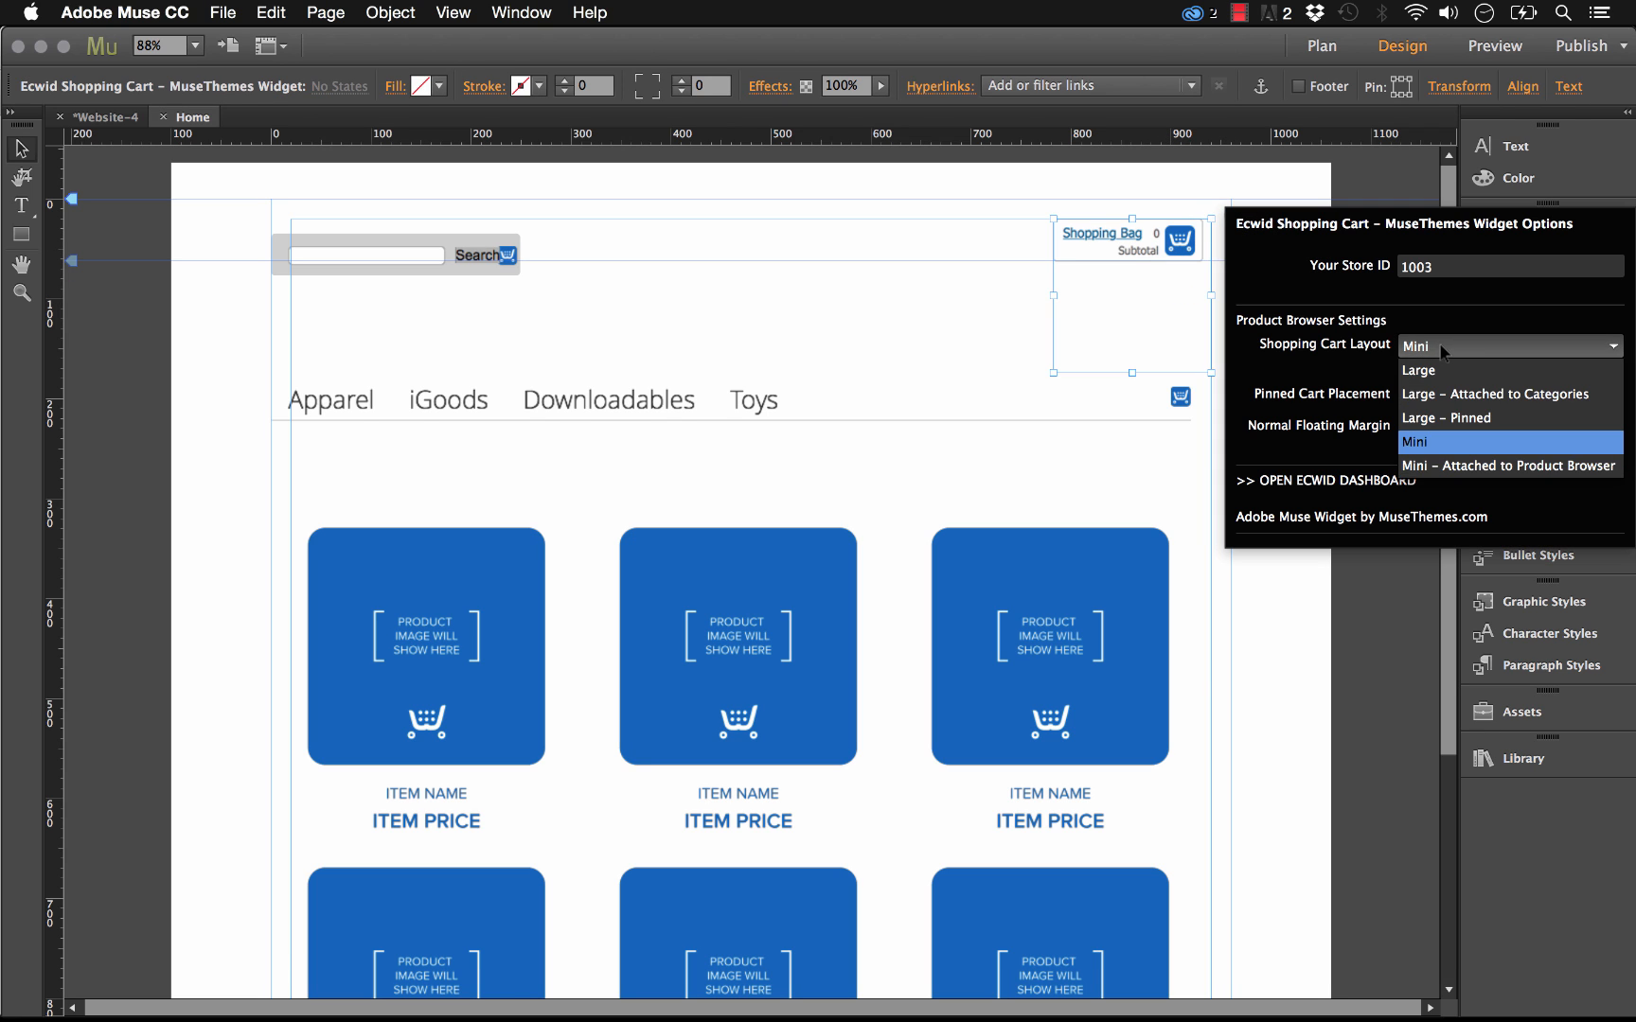
click(1460, 398)
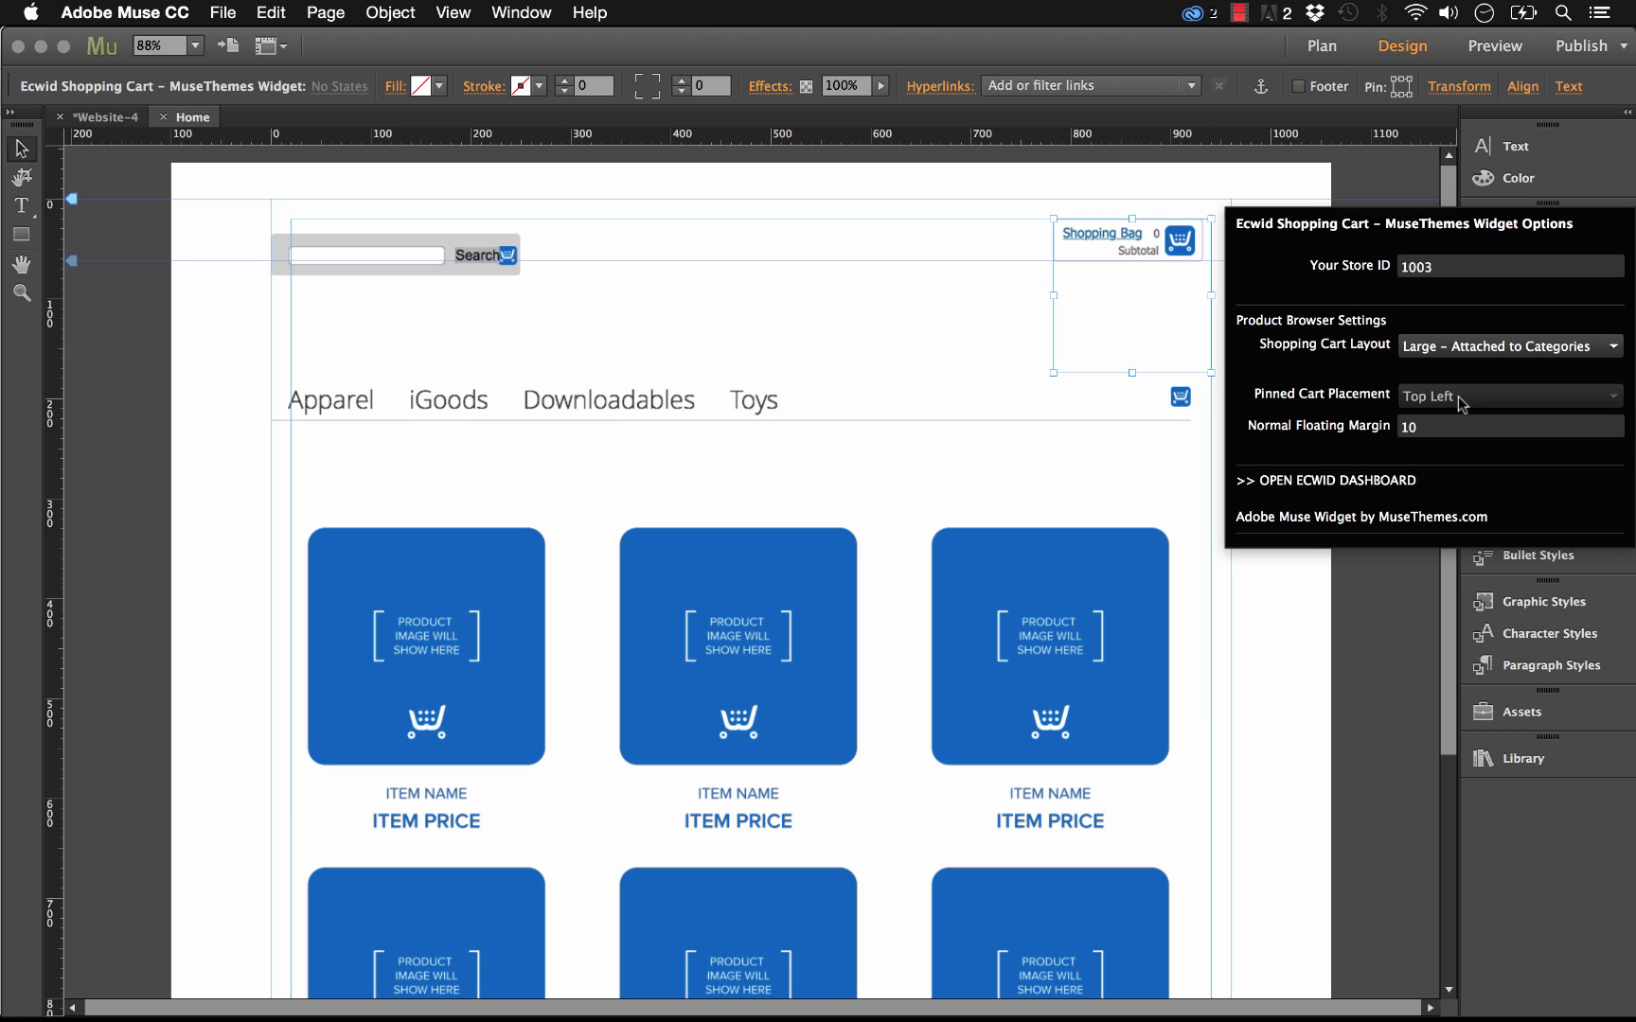
click(996, 303)
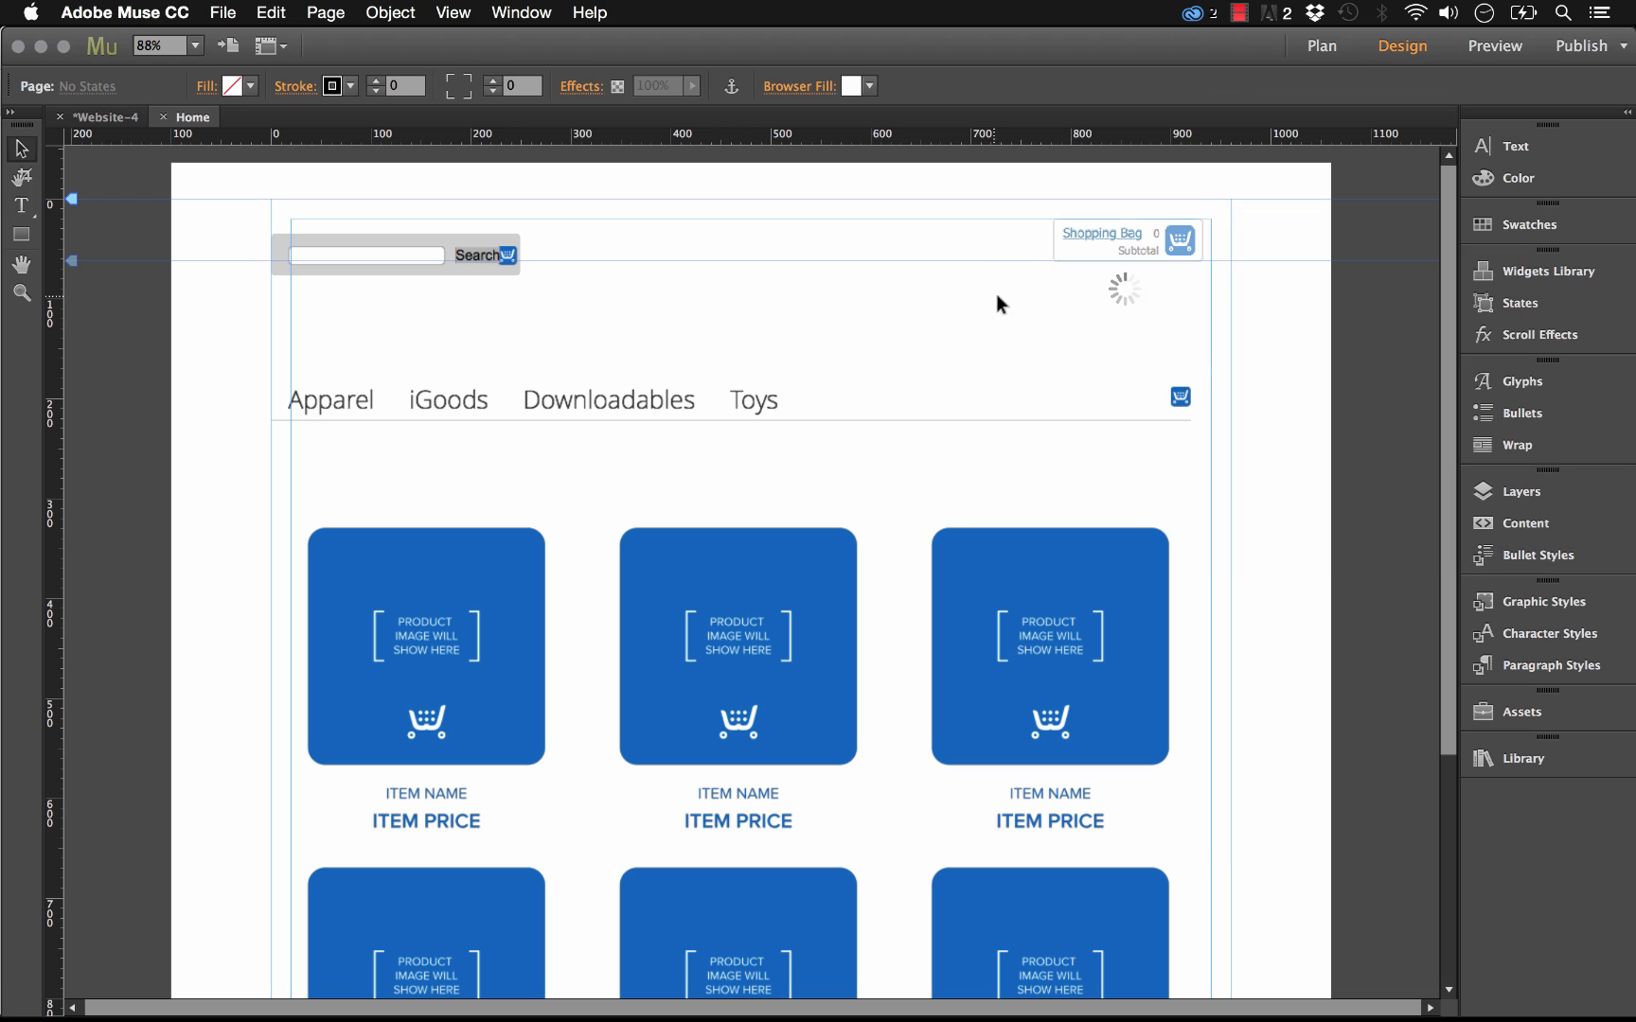
click(810, 406)
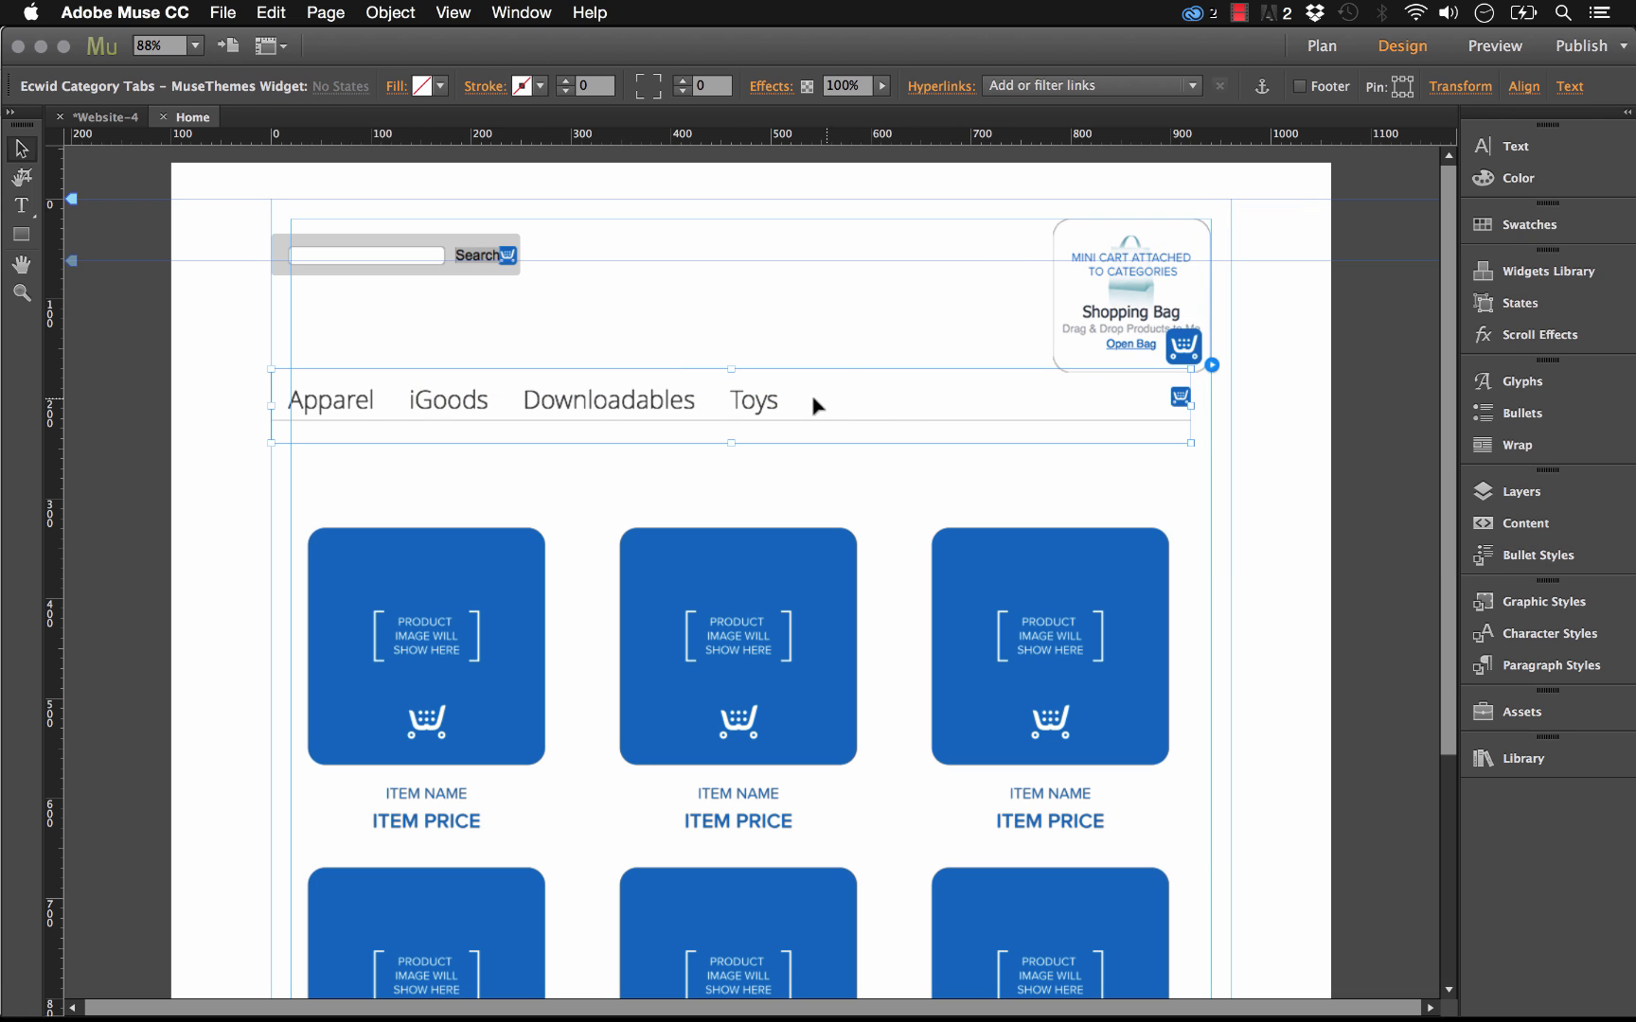
click(701, 237)
Preview the page in the browser and open the Toys category to examine the shopping bag attached to the category tabs
click(222, 12)
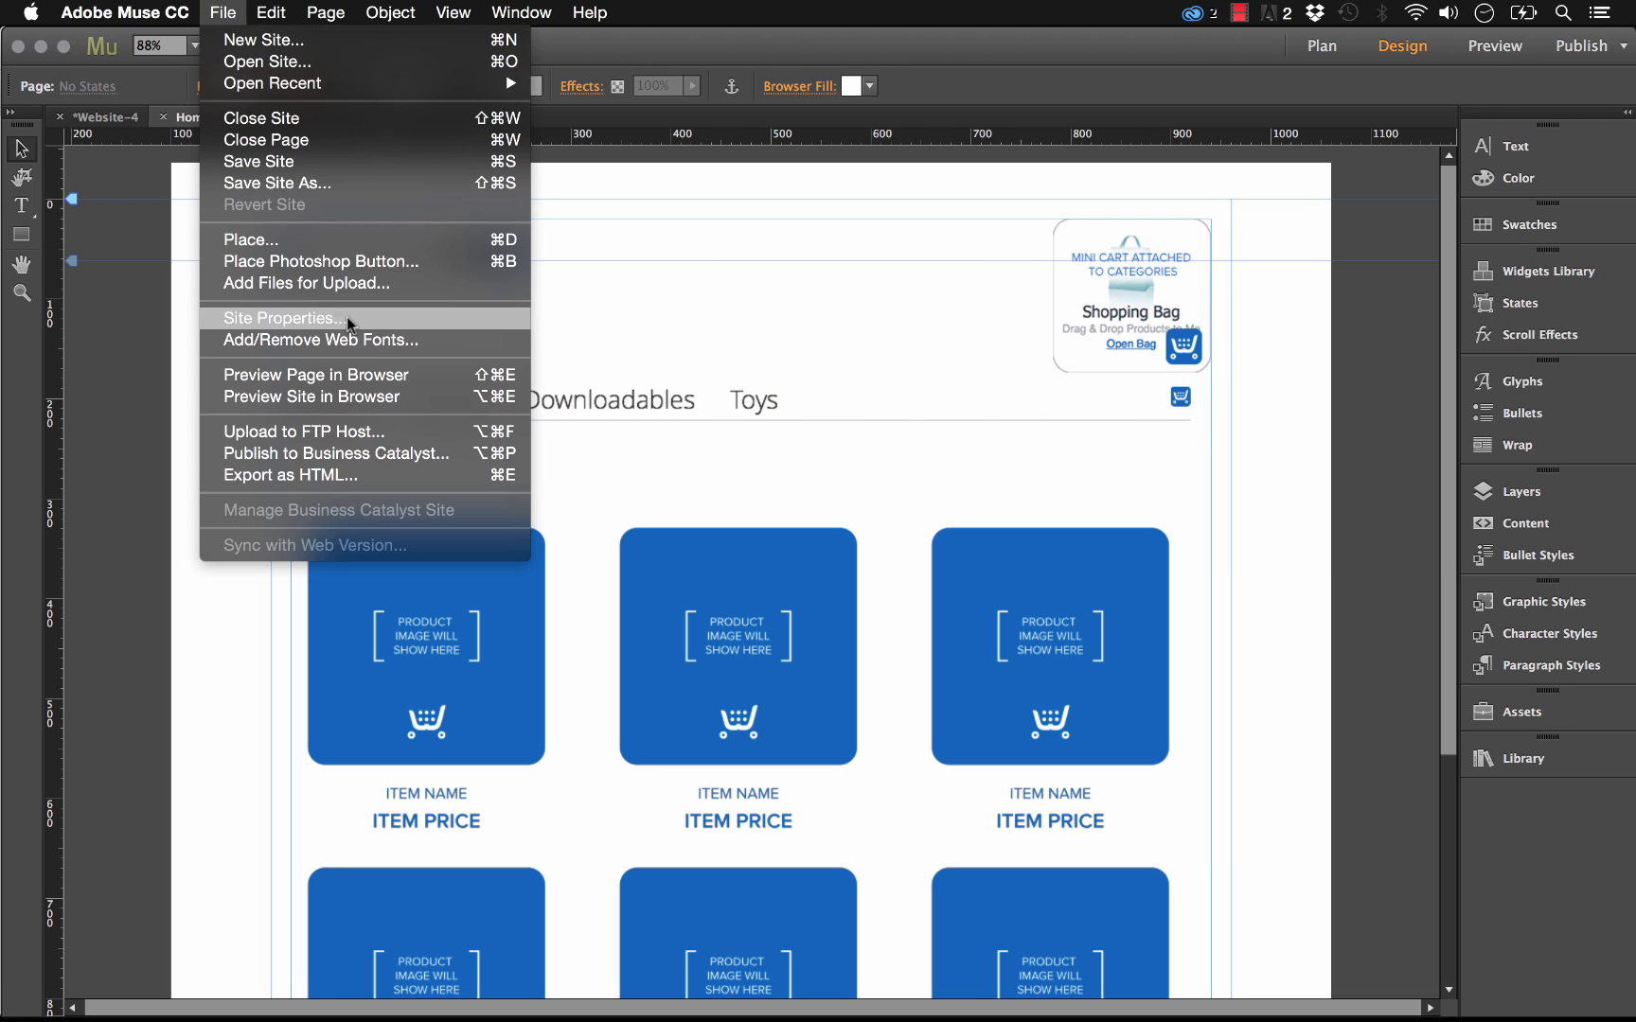
click(380, 372)
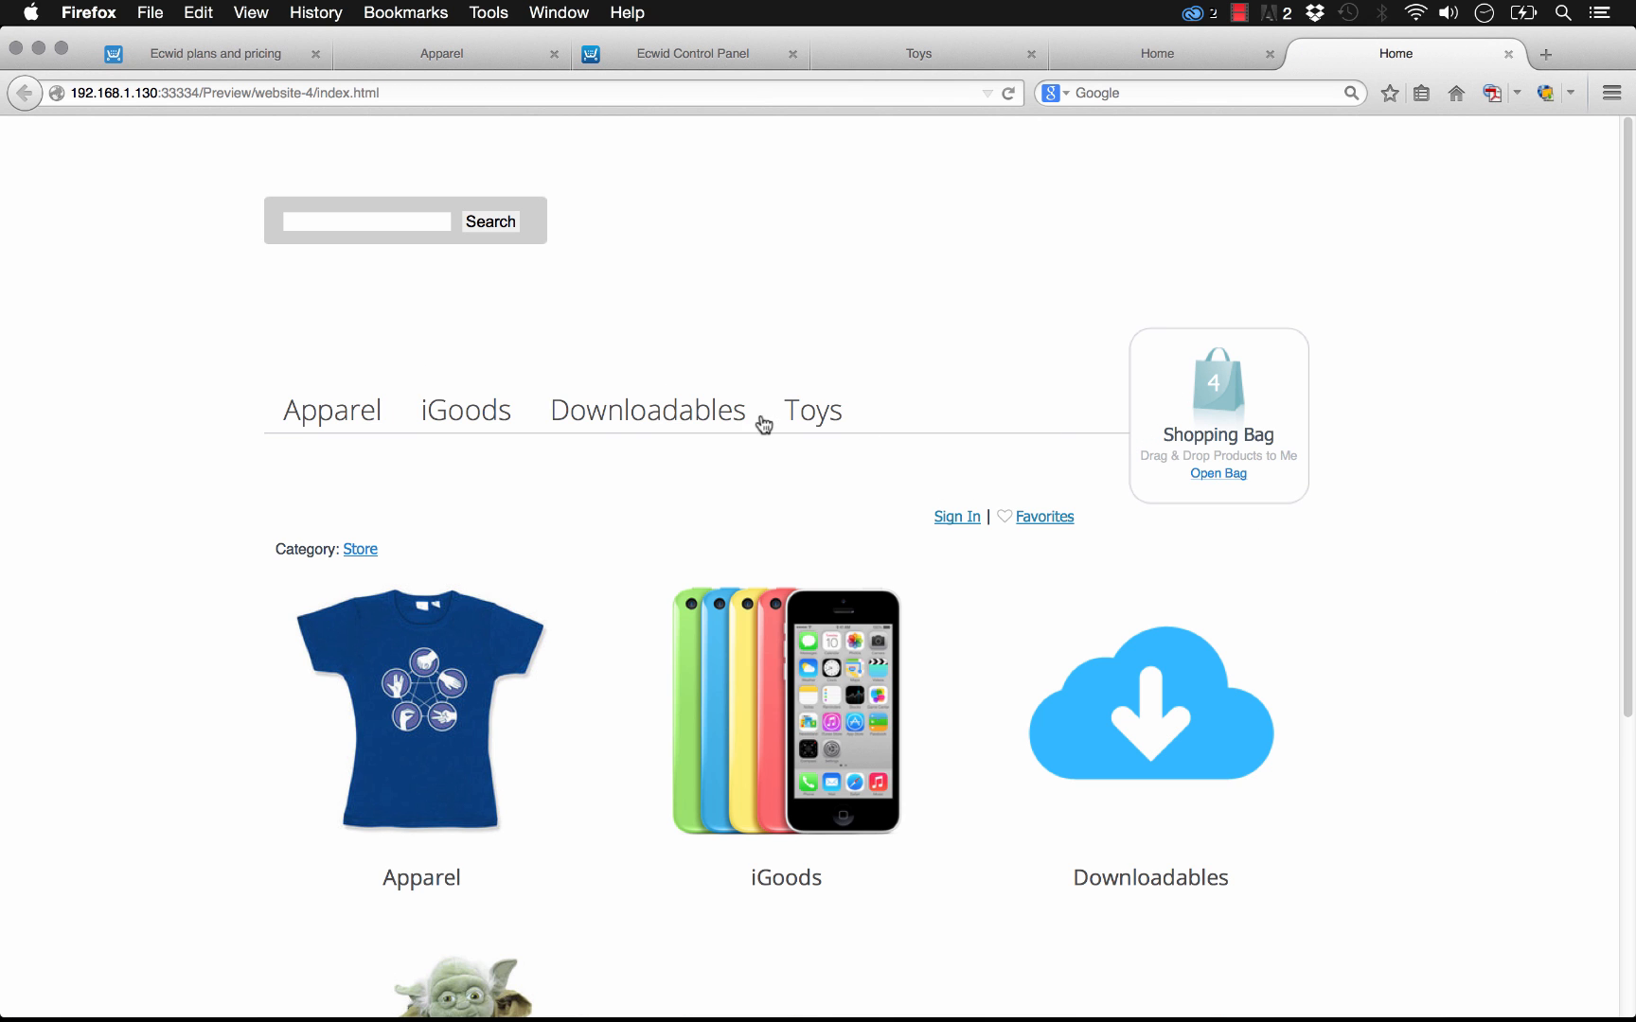
click(820, 417)
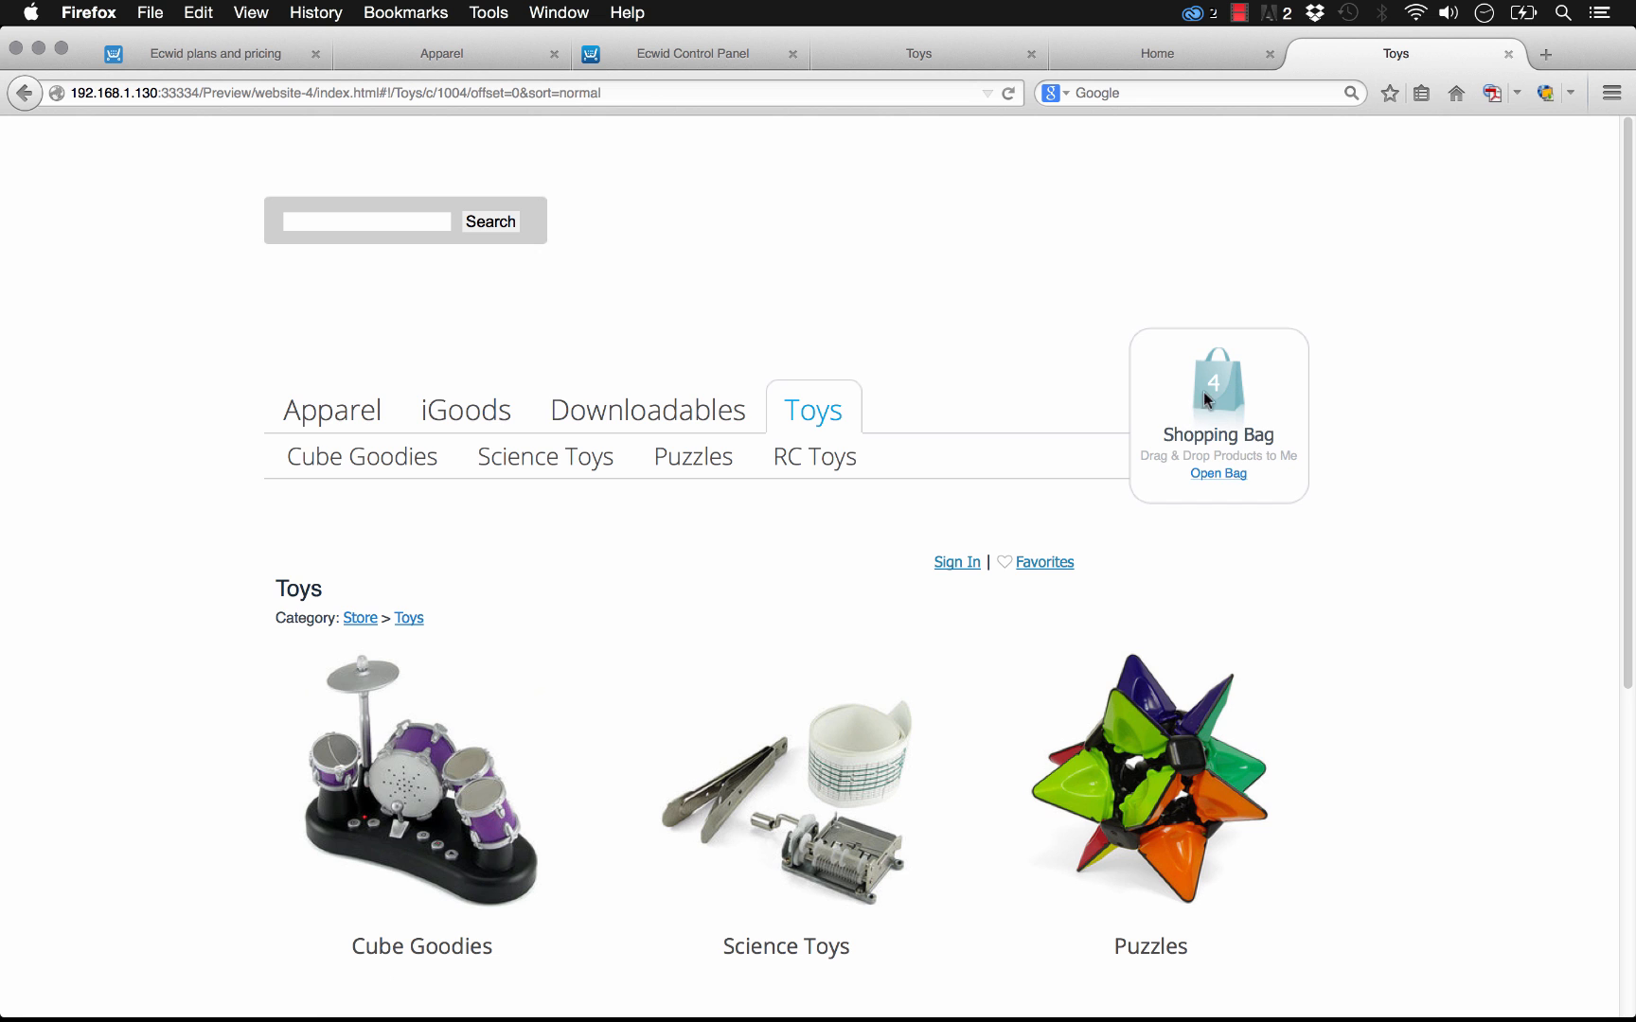
scroll(710, 413, down, 2)
scroll(710, 413, up, 2)
mouse_move(602, 1019)
Switch to Adobe Muse and set the shopping cart layout to Large – Pinned, placed in the Right Top Corner with a floating margin of 20
click(741, 979)
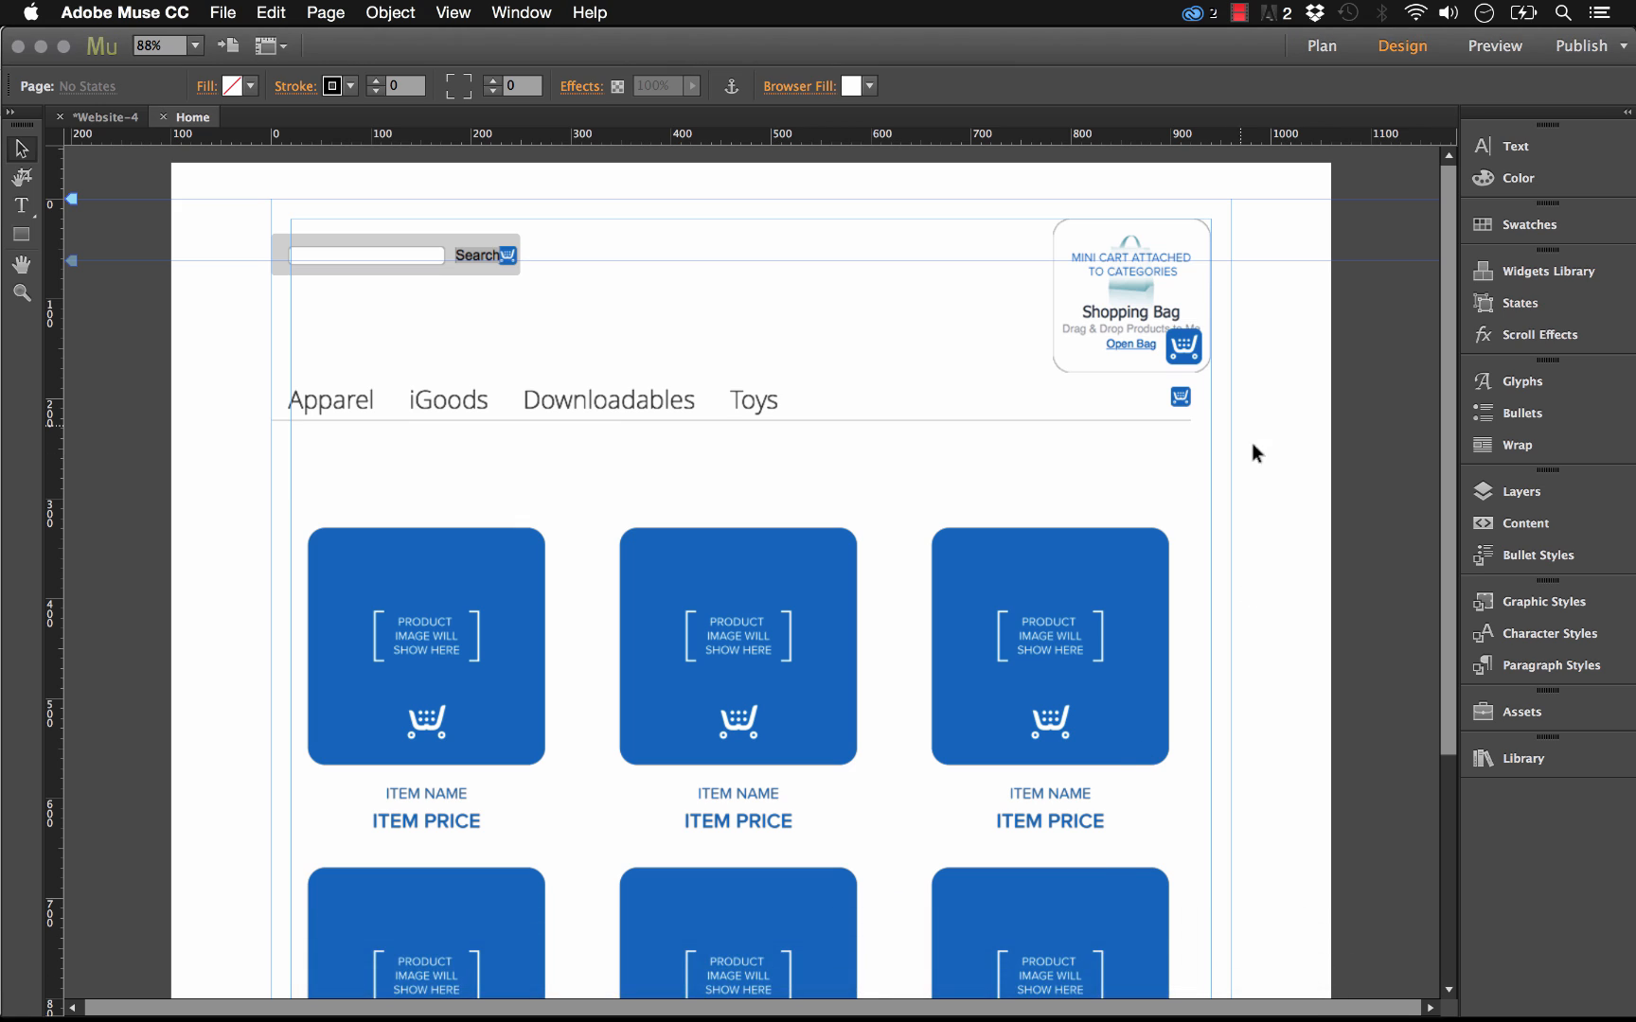
click(1232, 217)
click(1467, 348)
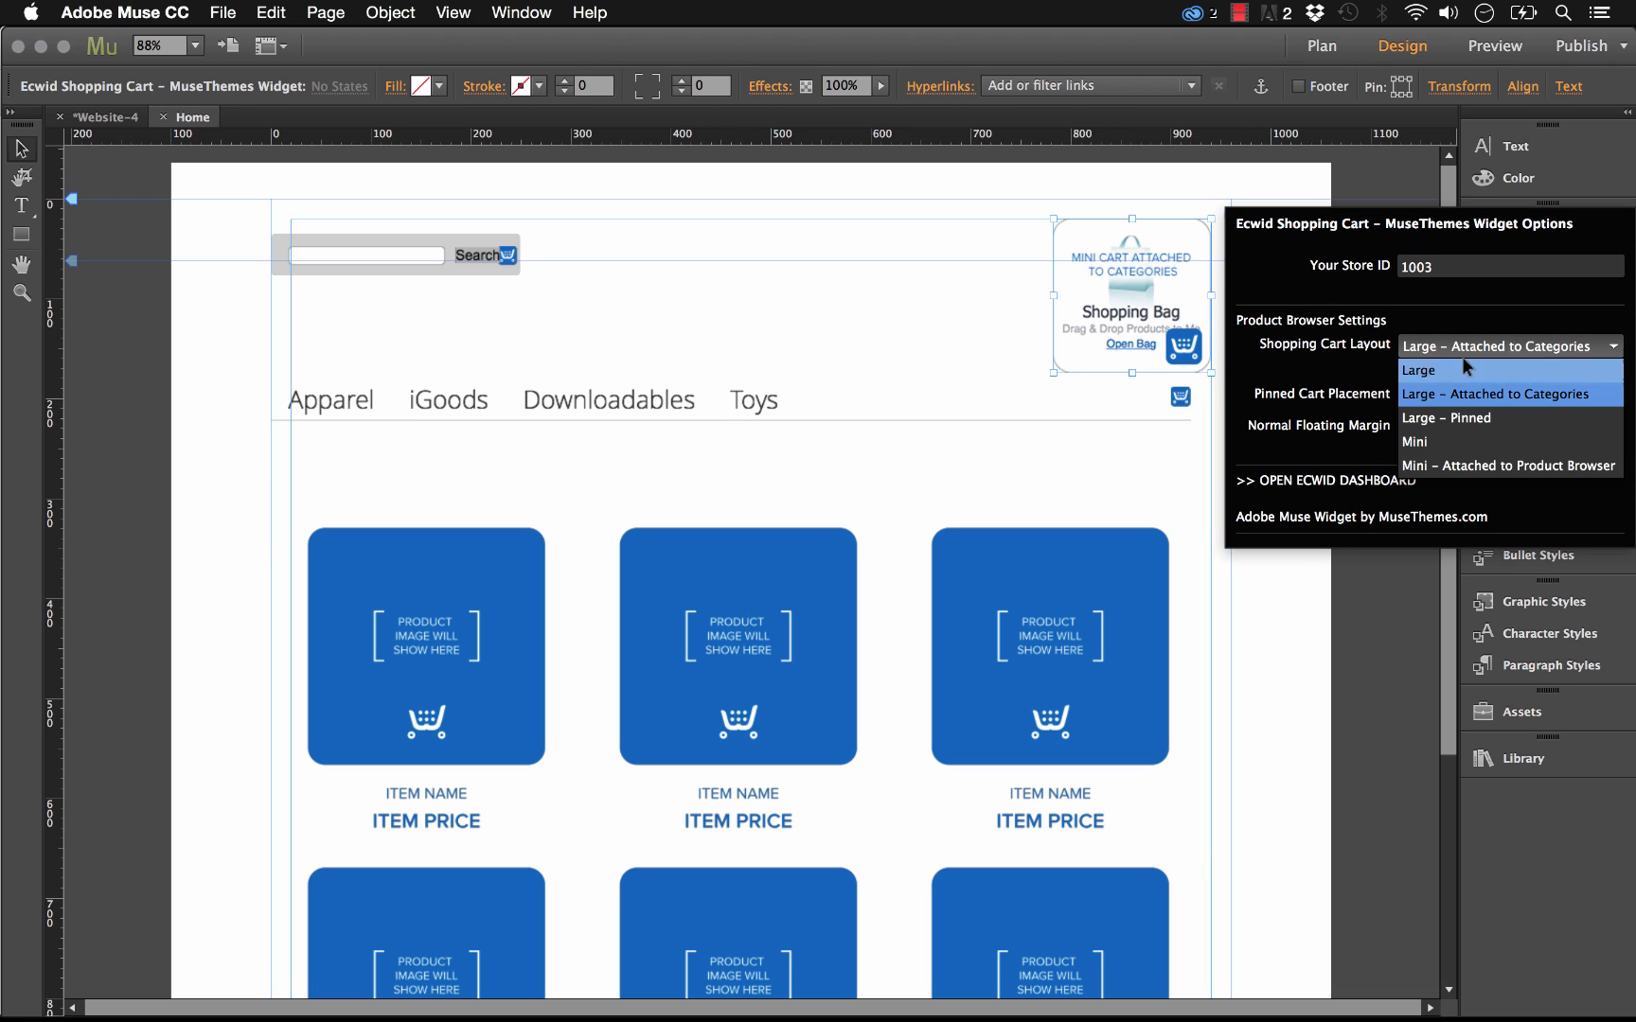
click(1450, 425)
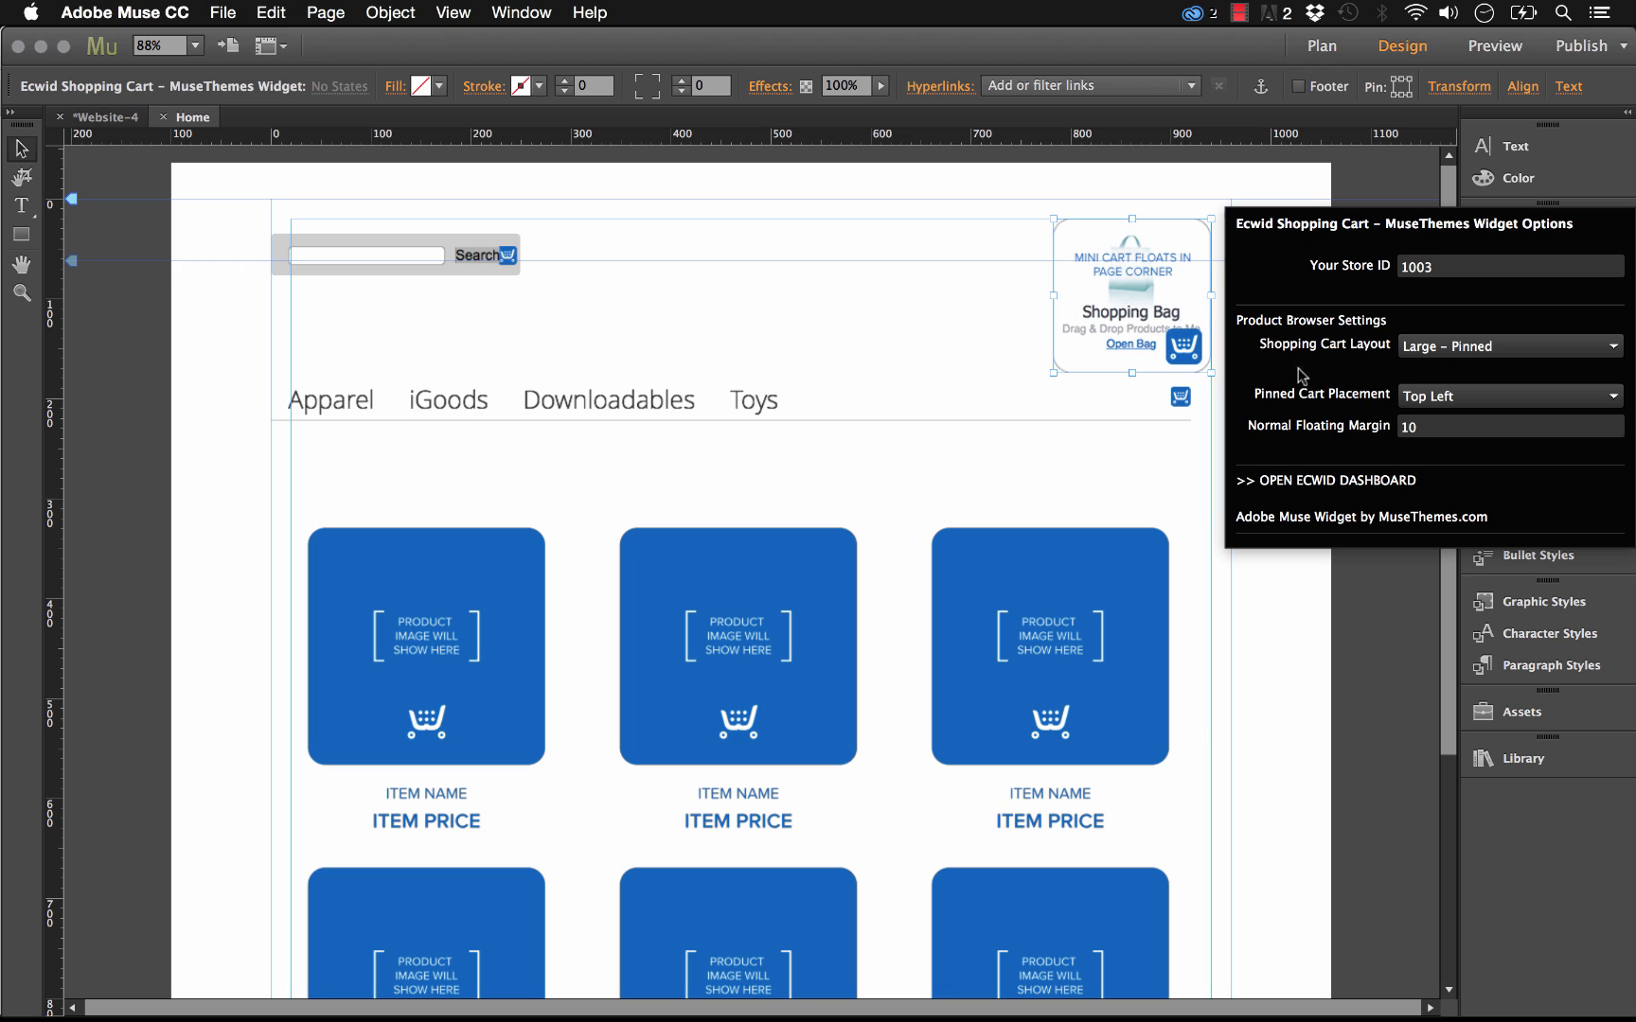
click(1442, 399)
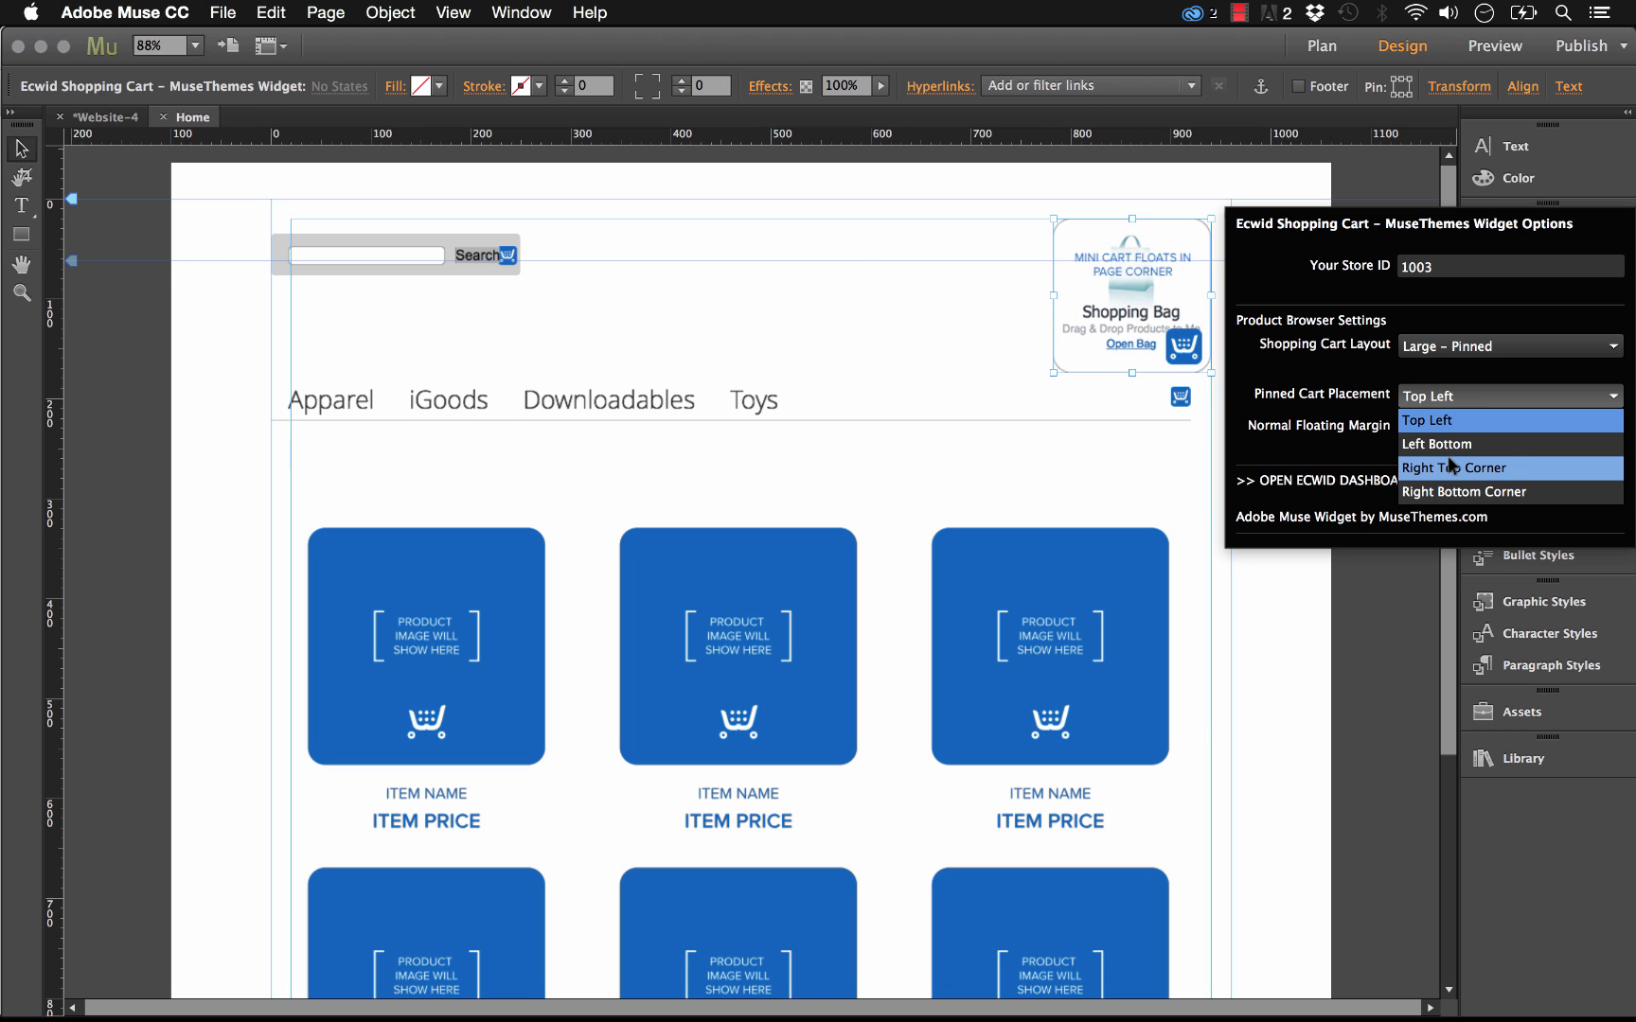
click(1496, 469)
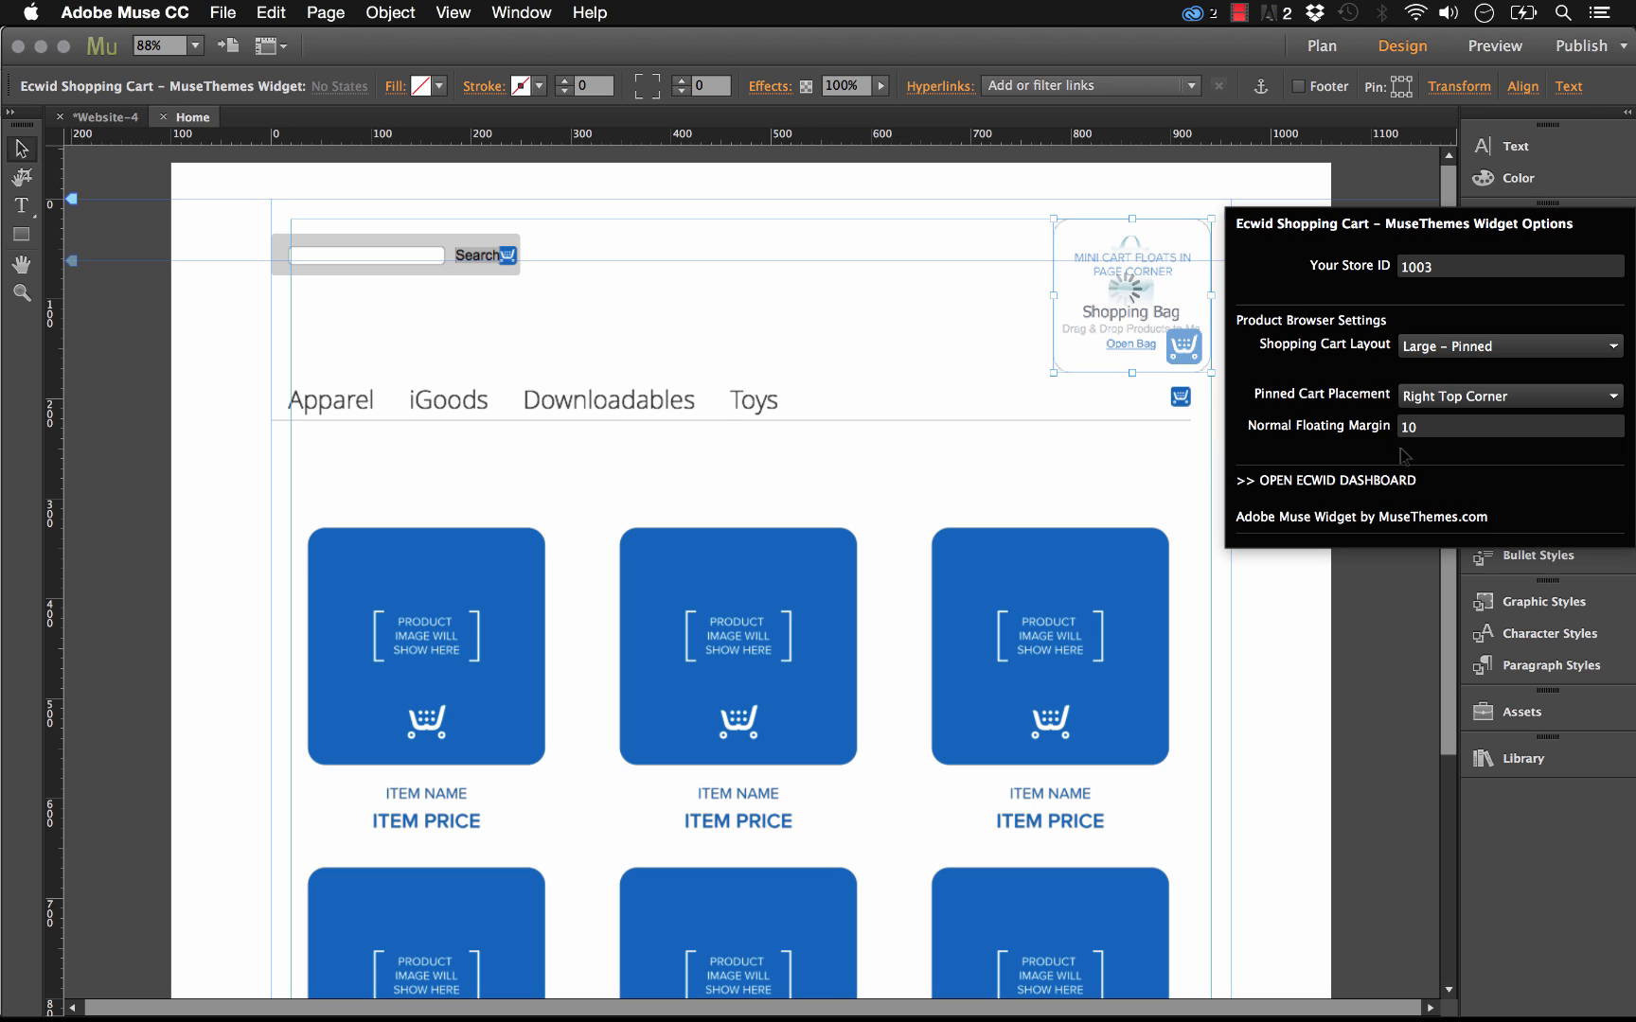
click(1434, 430)
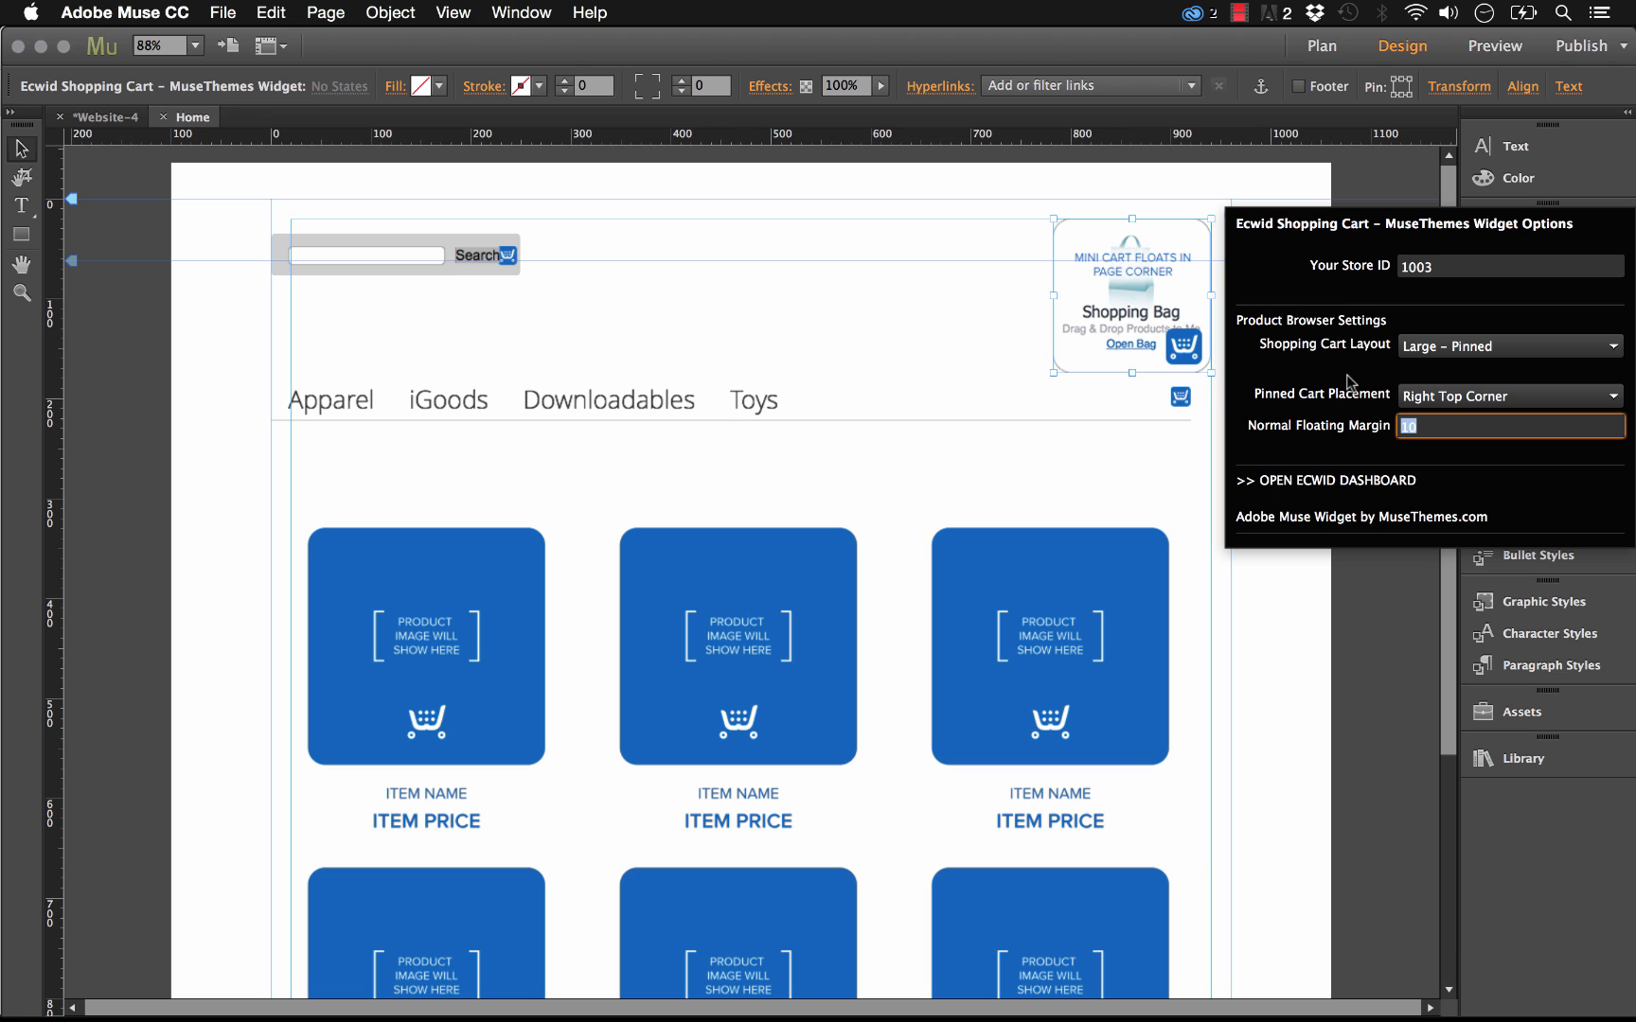
text(20)
key(Return)
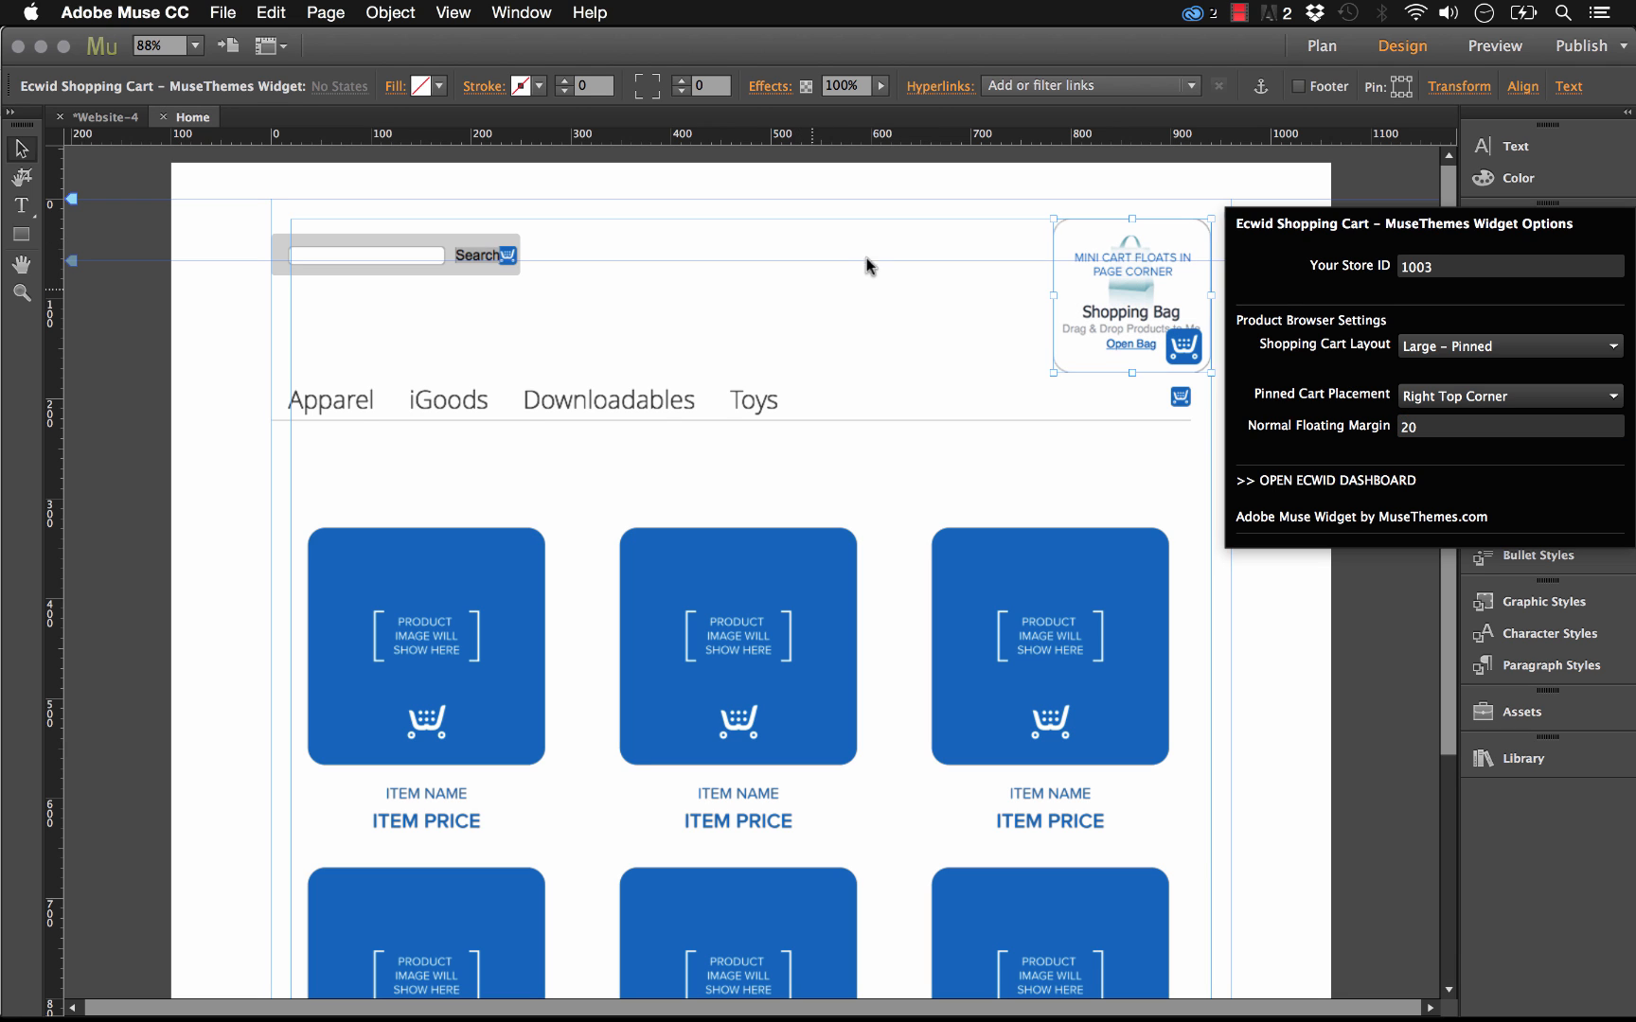
Preview the page in the browser, open the iGoods category and add the Apple iPad 2 to the pinned shopping bag
click(223, 13)
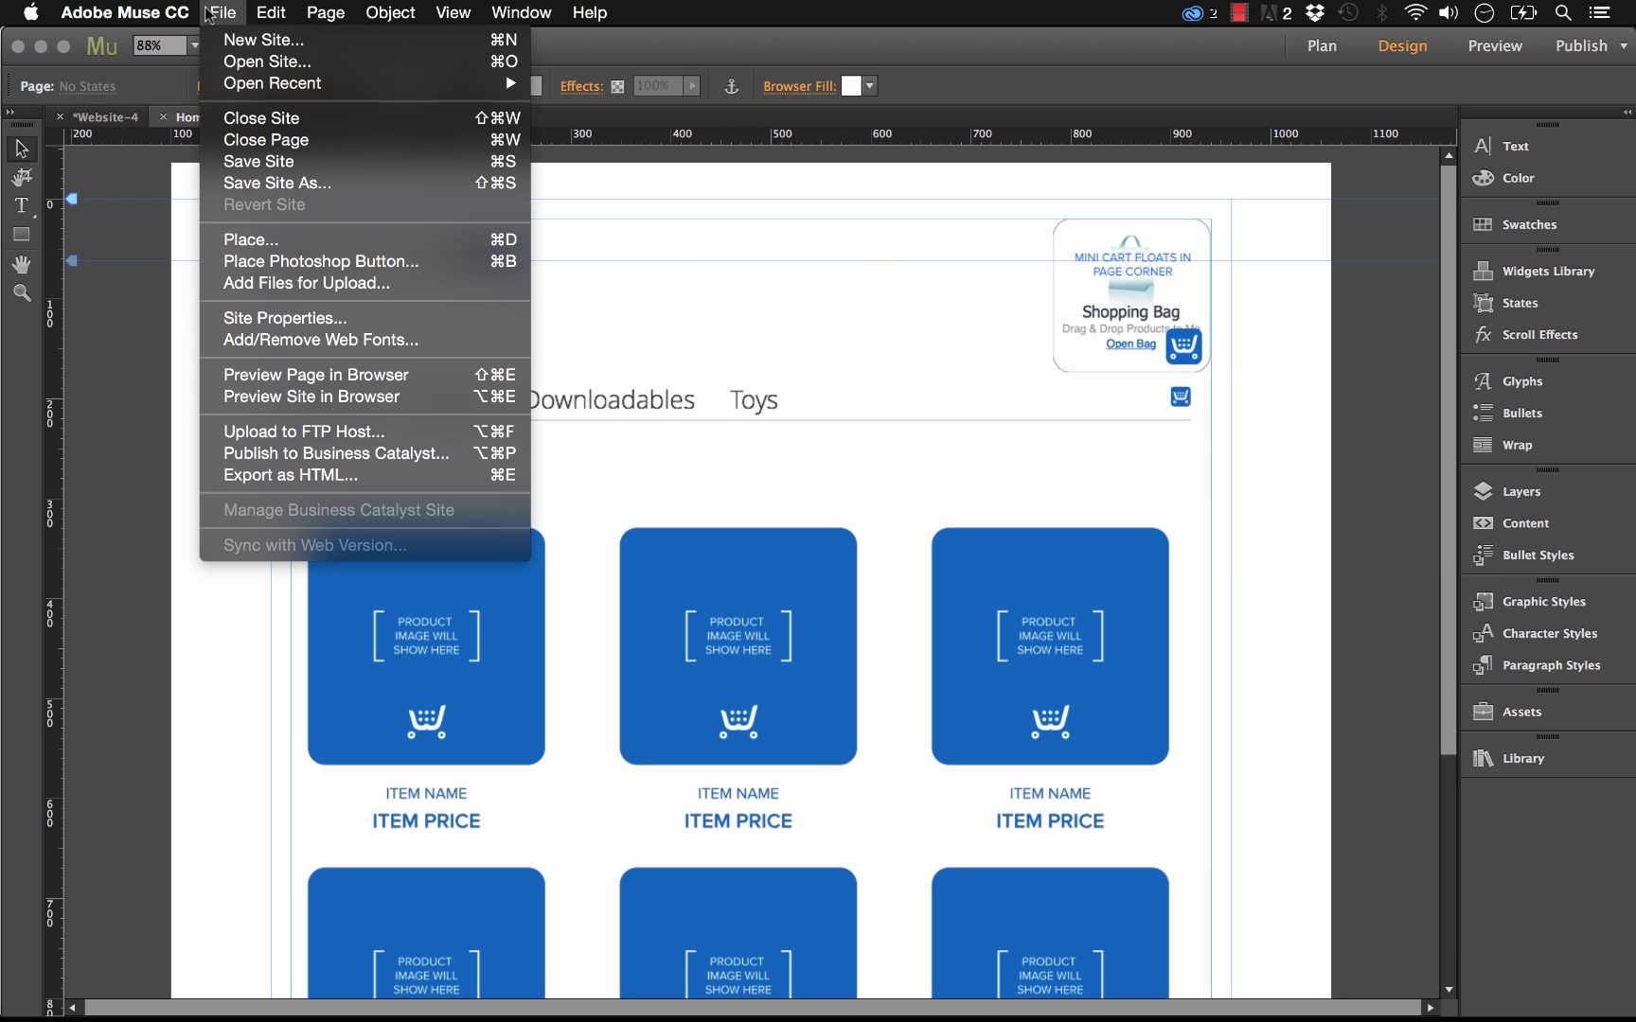
click(318, 376)
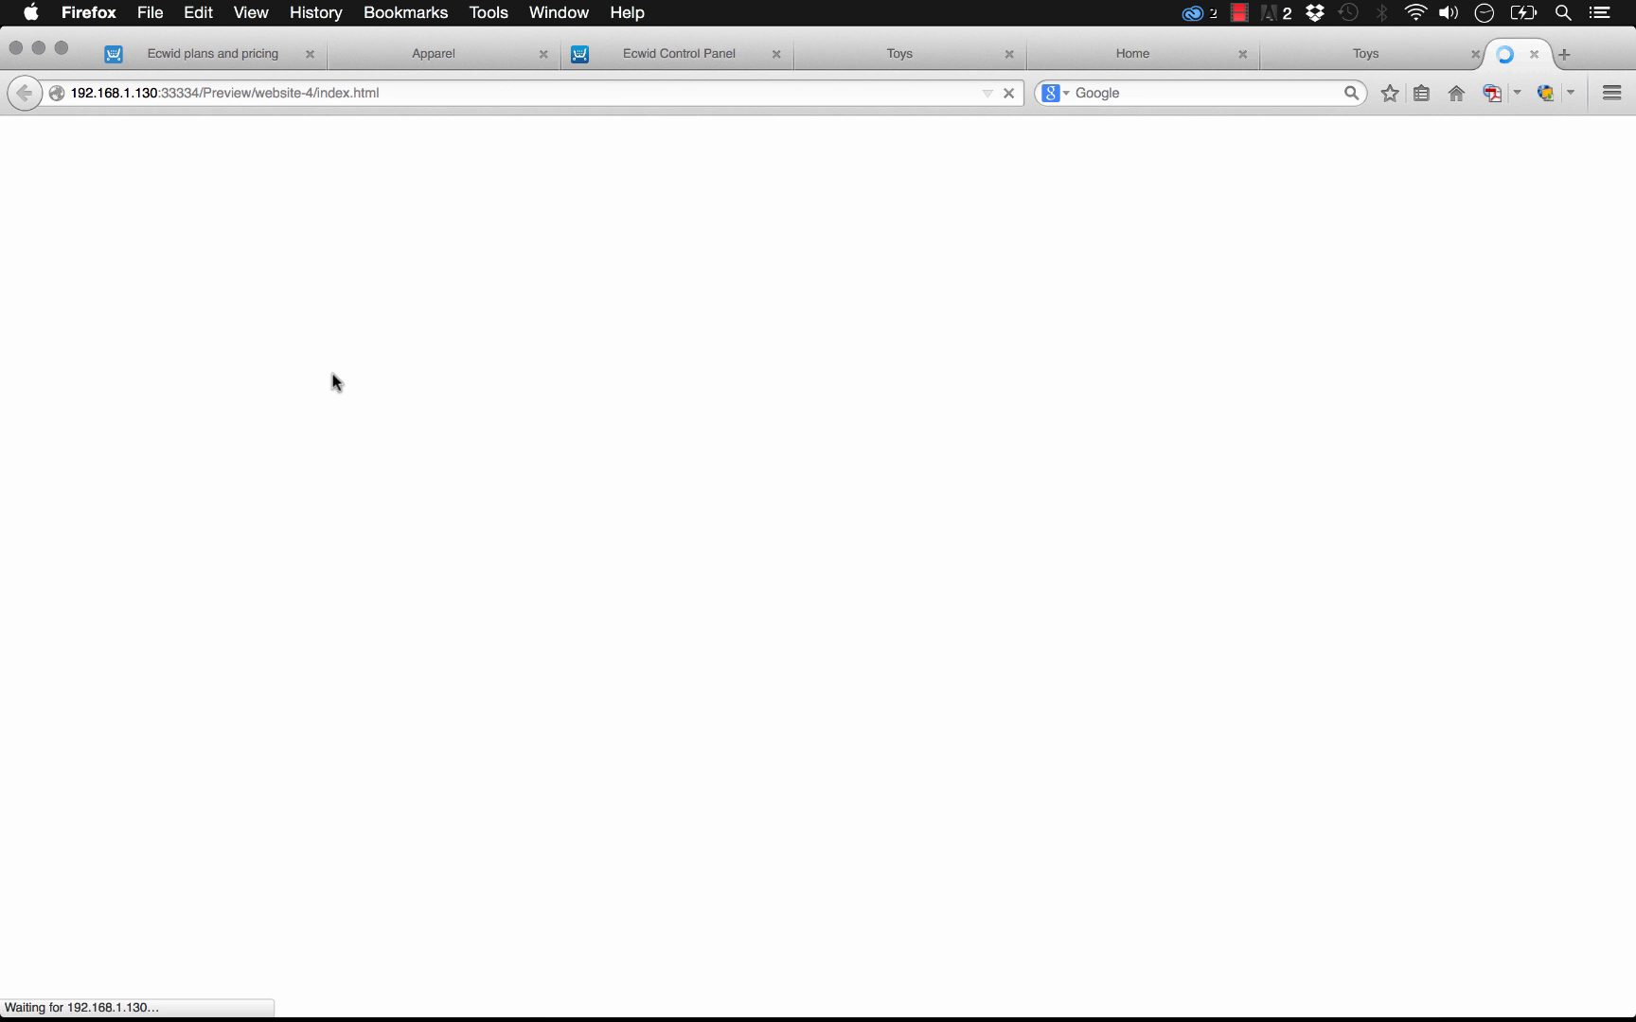
mouse_move(1628, 227)
mouse_down()
mouse_move(1629, 526)
mouse_move(1631, 227)
mouse_up()
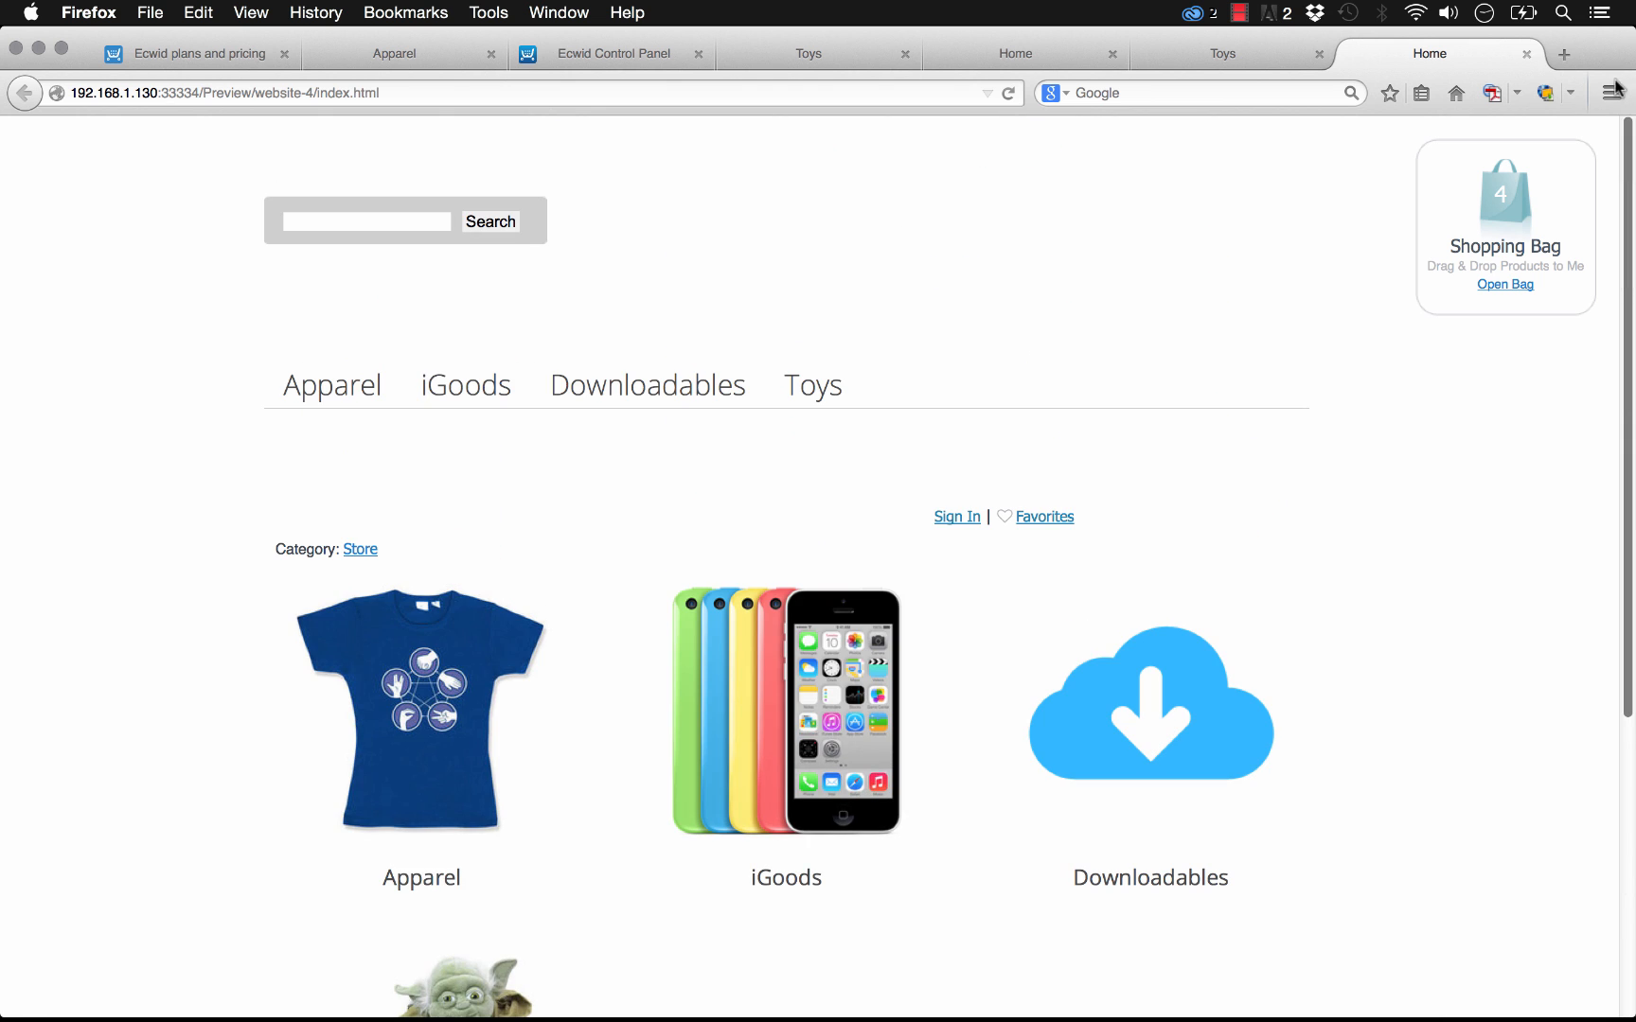
click(767, 646)
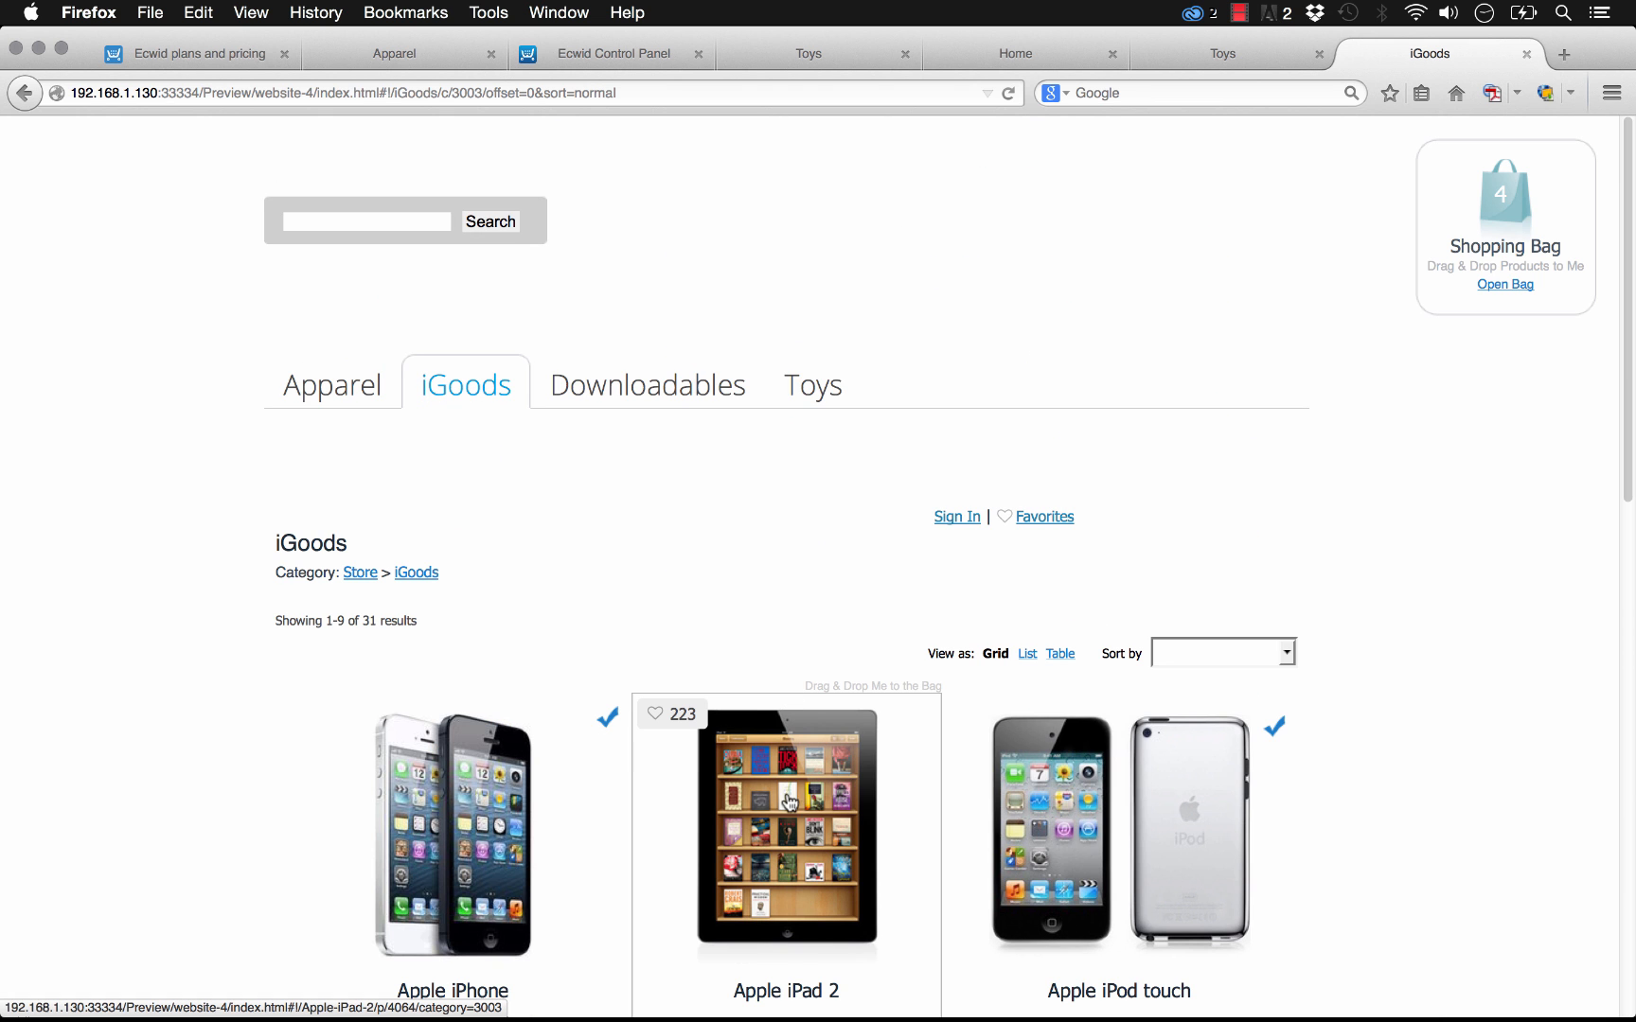
drag(758, 829, 1534, 244)
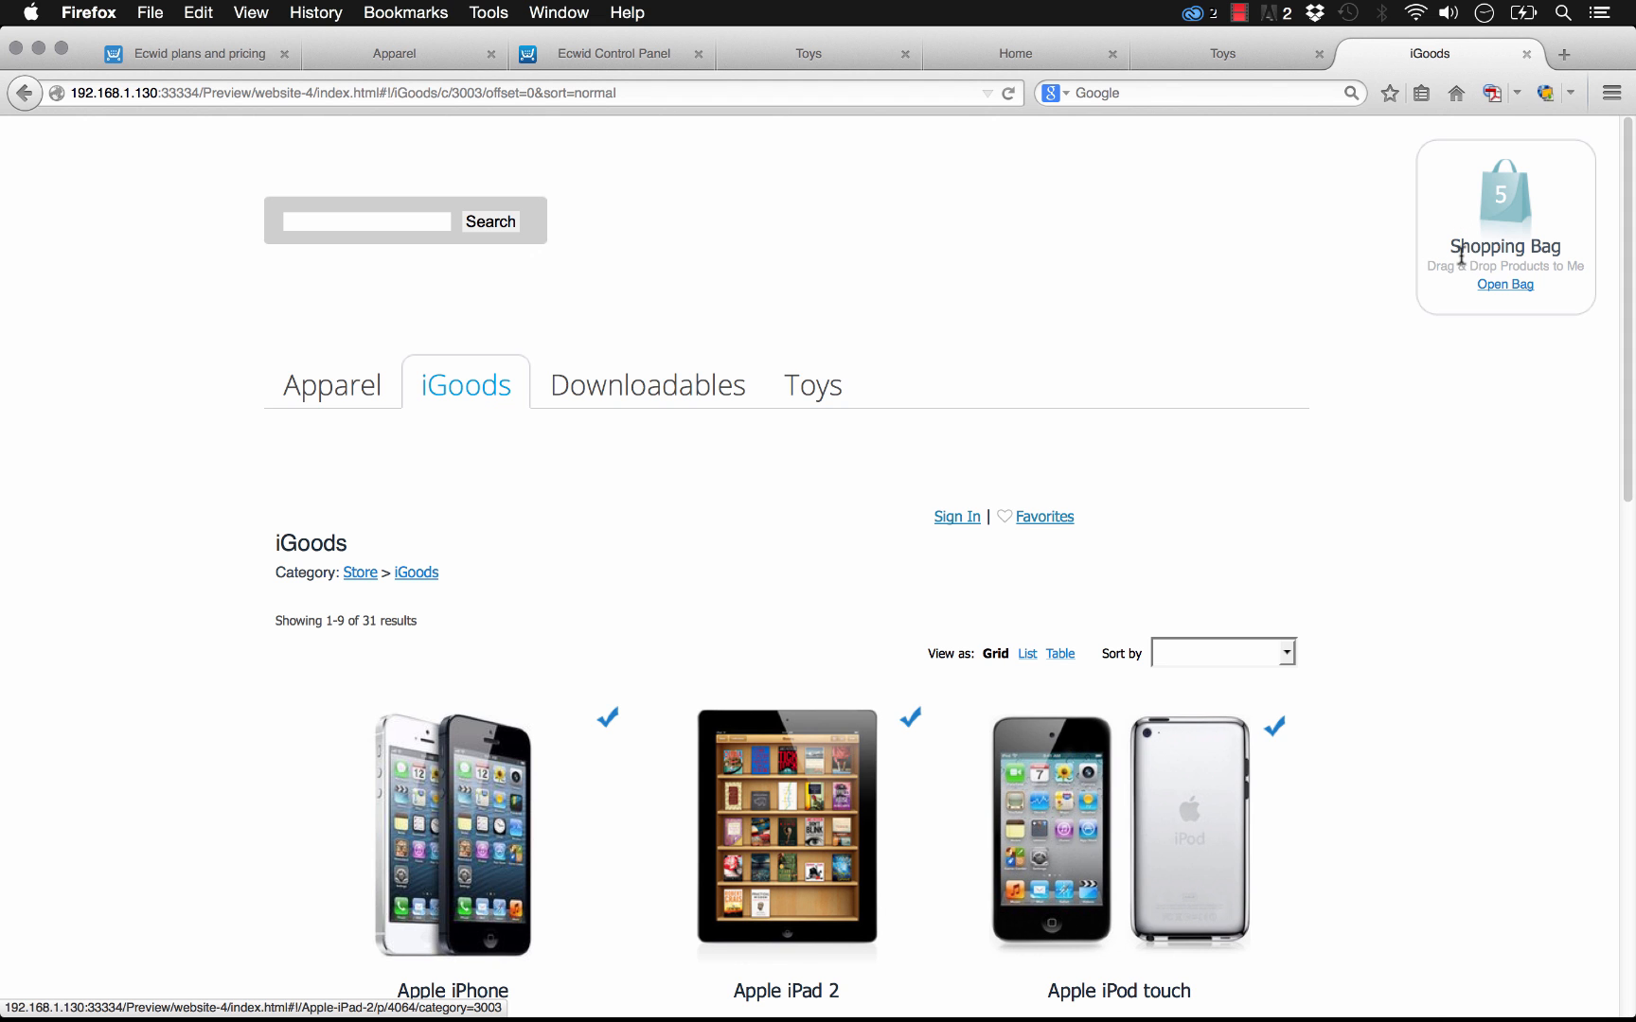
scroll(1325, 625, down, 10)
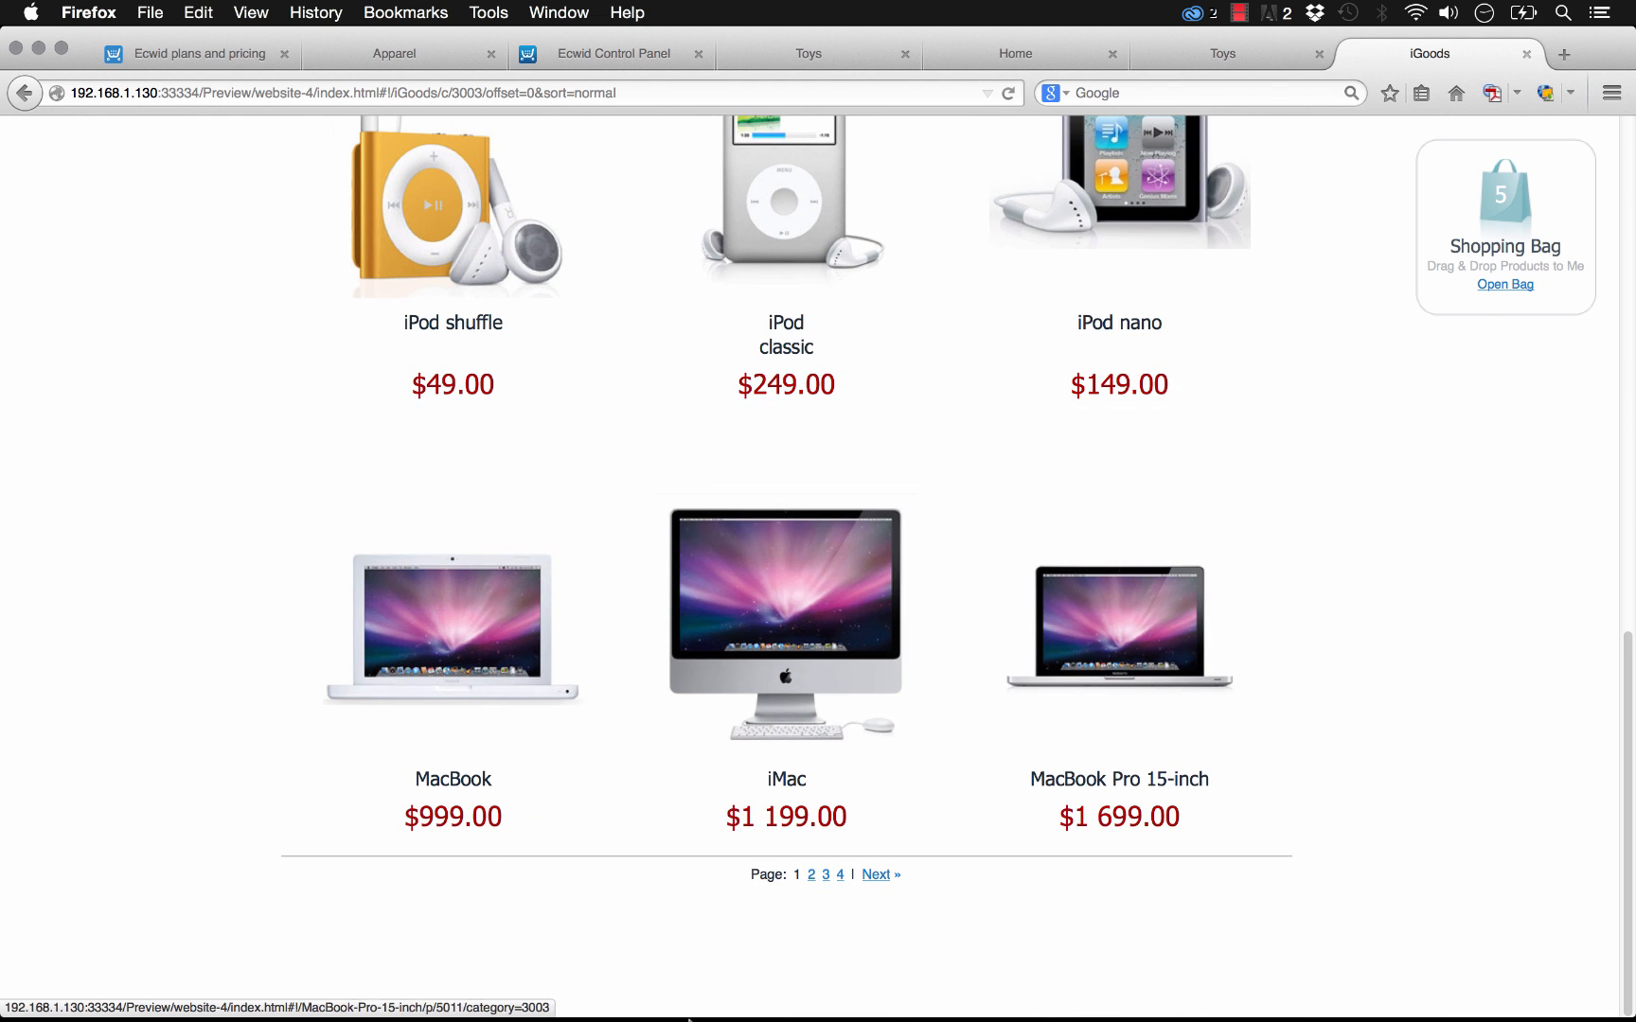
Switch to Adobe Muse and move the category tabs widget slightly down the page
mouse_move(679, 1015)
click(741, 998)
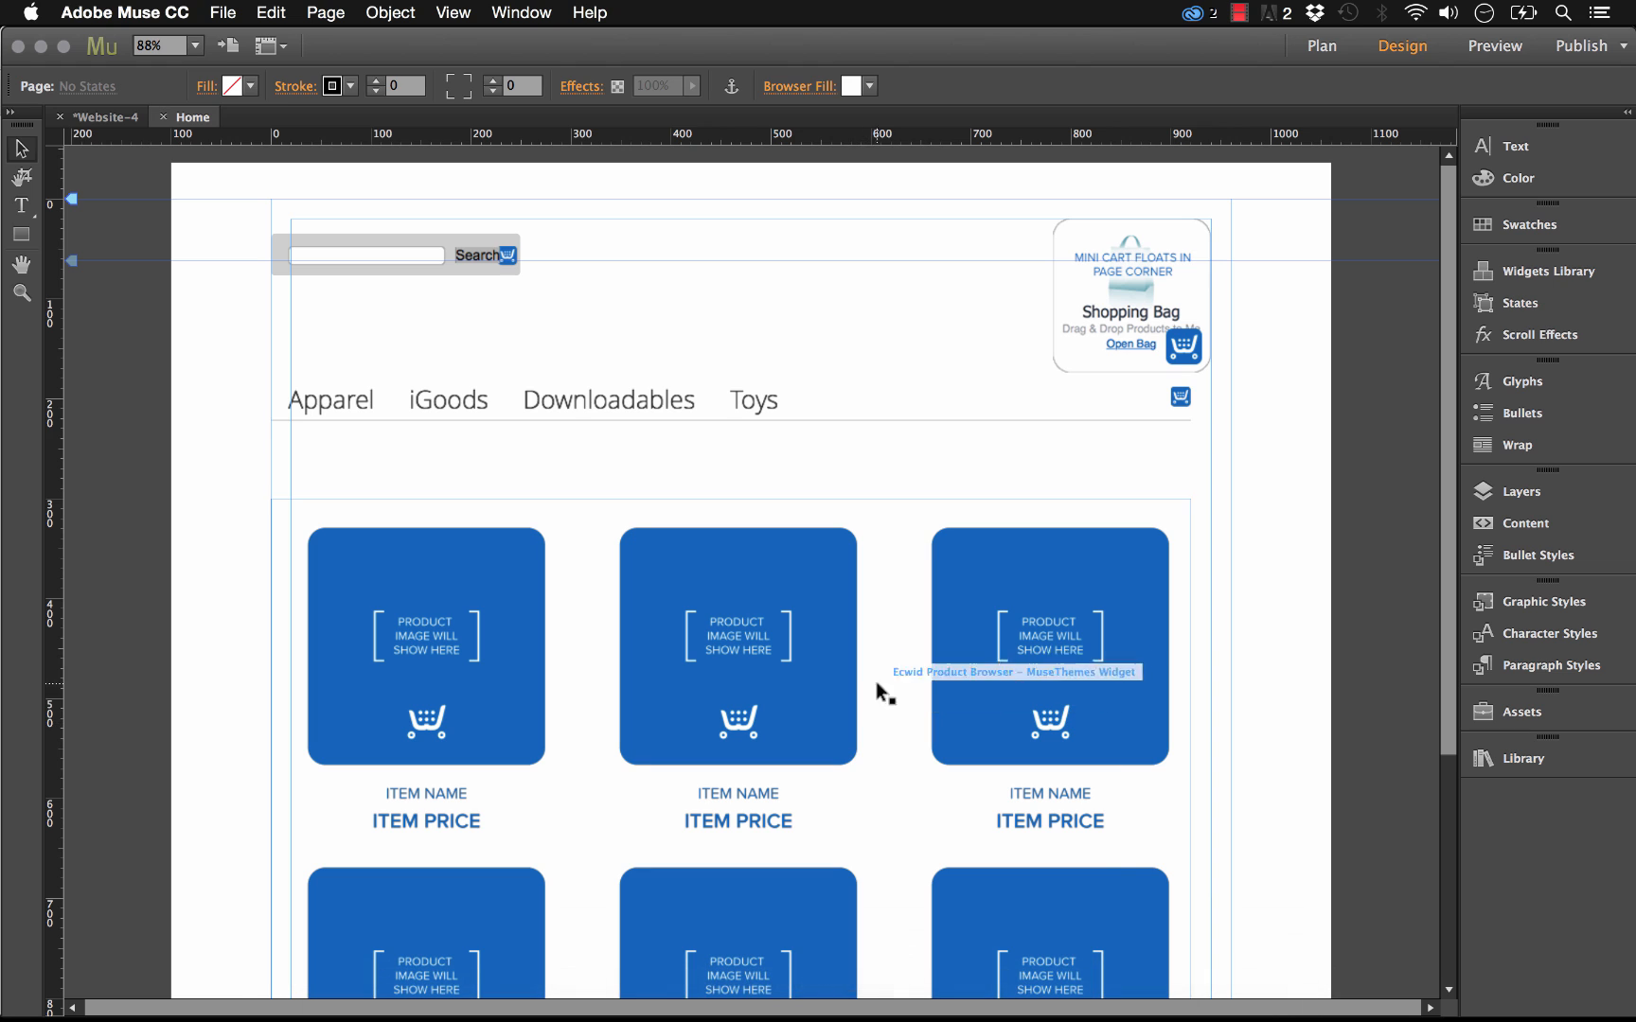
drag(445, 387, 598, 414)
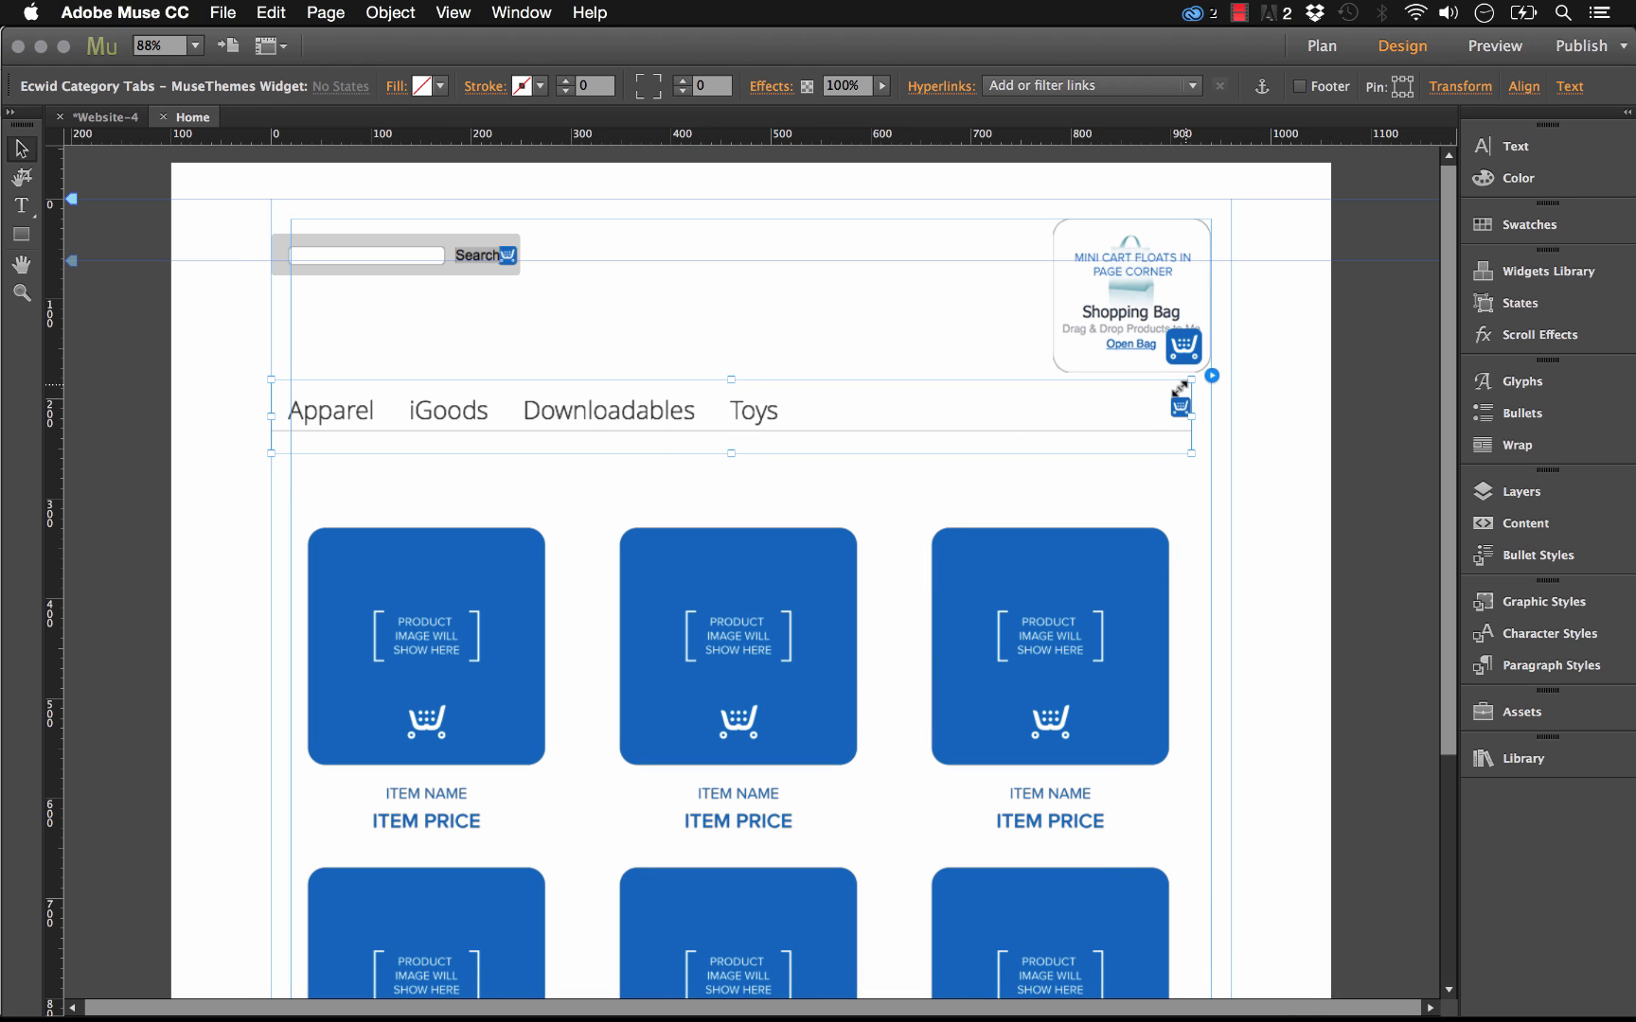
Try Vertical Tabs as the category tab type and return the widget to Horizontal Tabs
click(1212, 376)
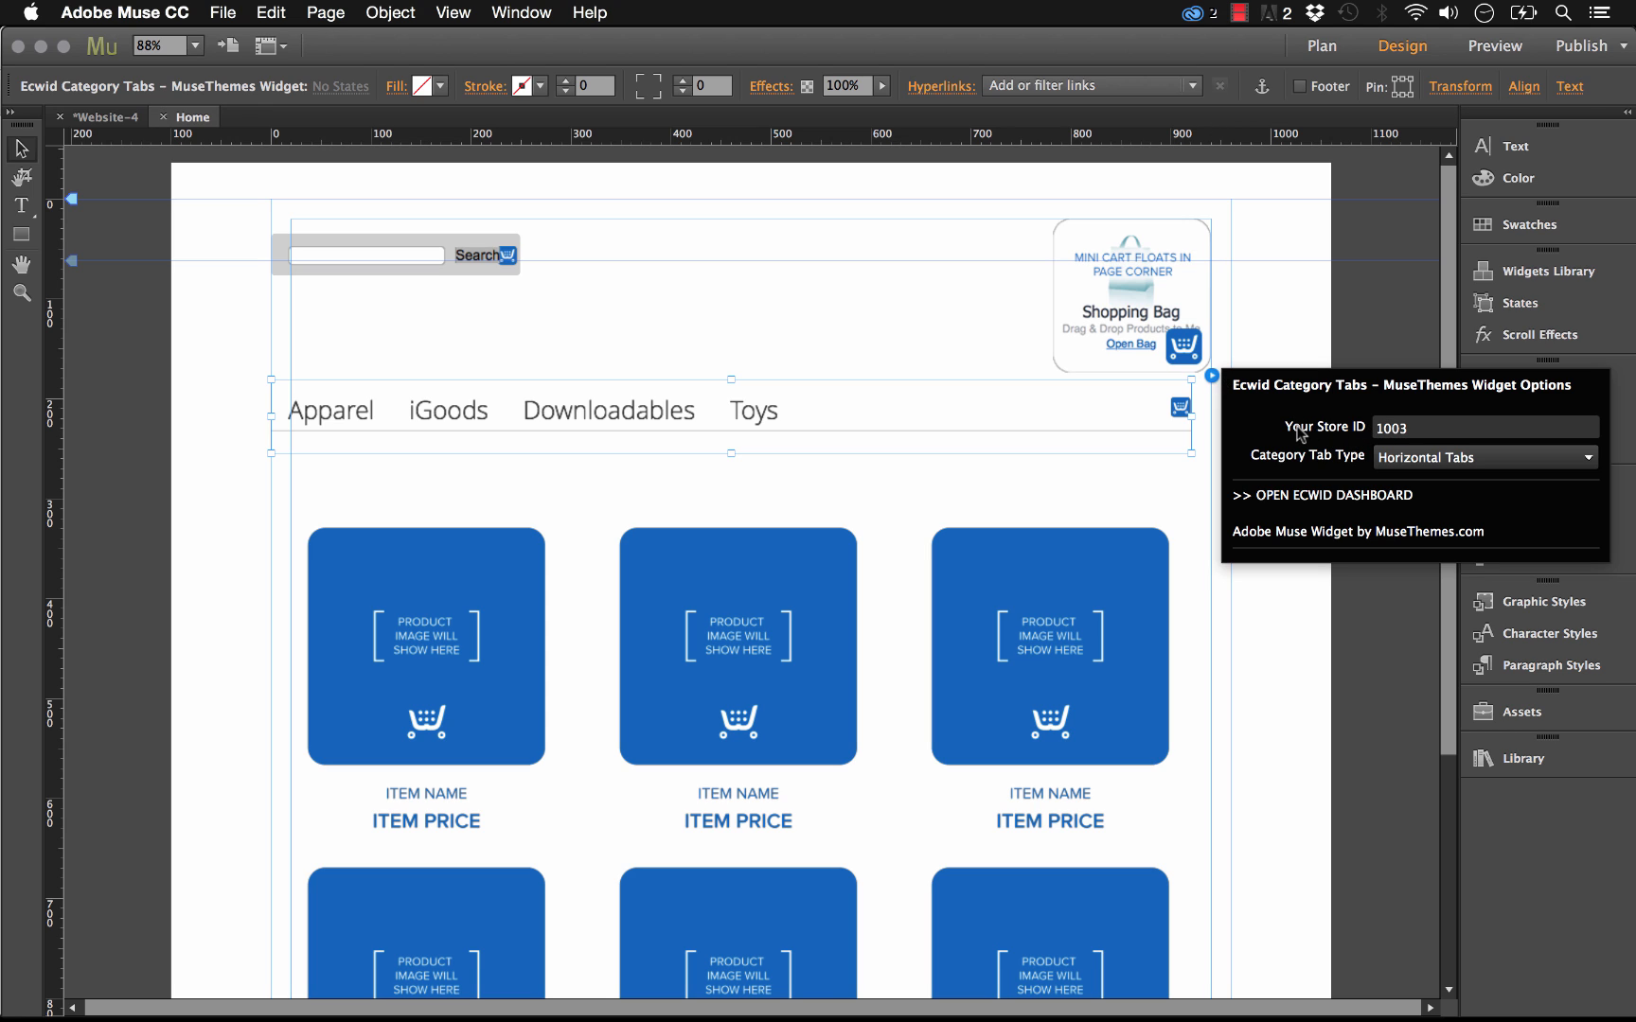
click(1447, 460)
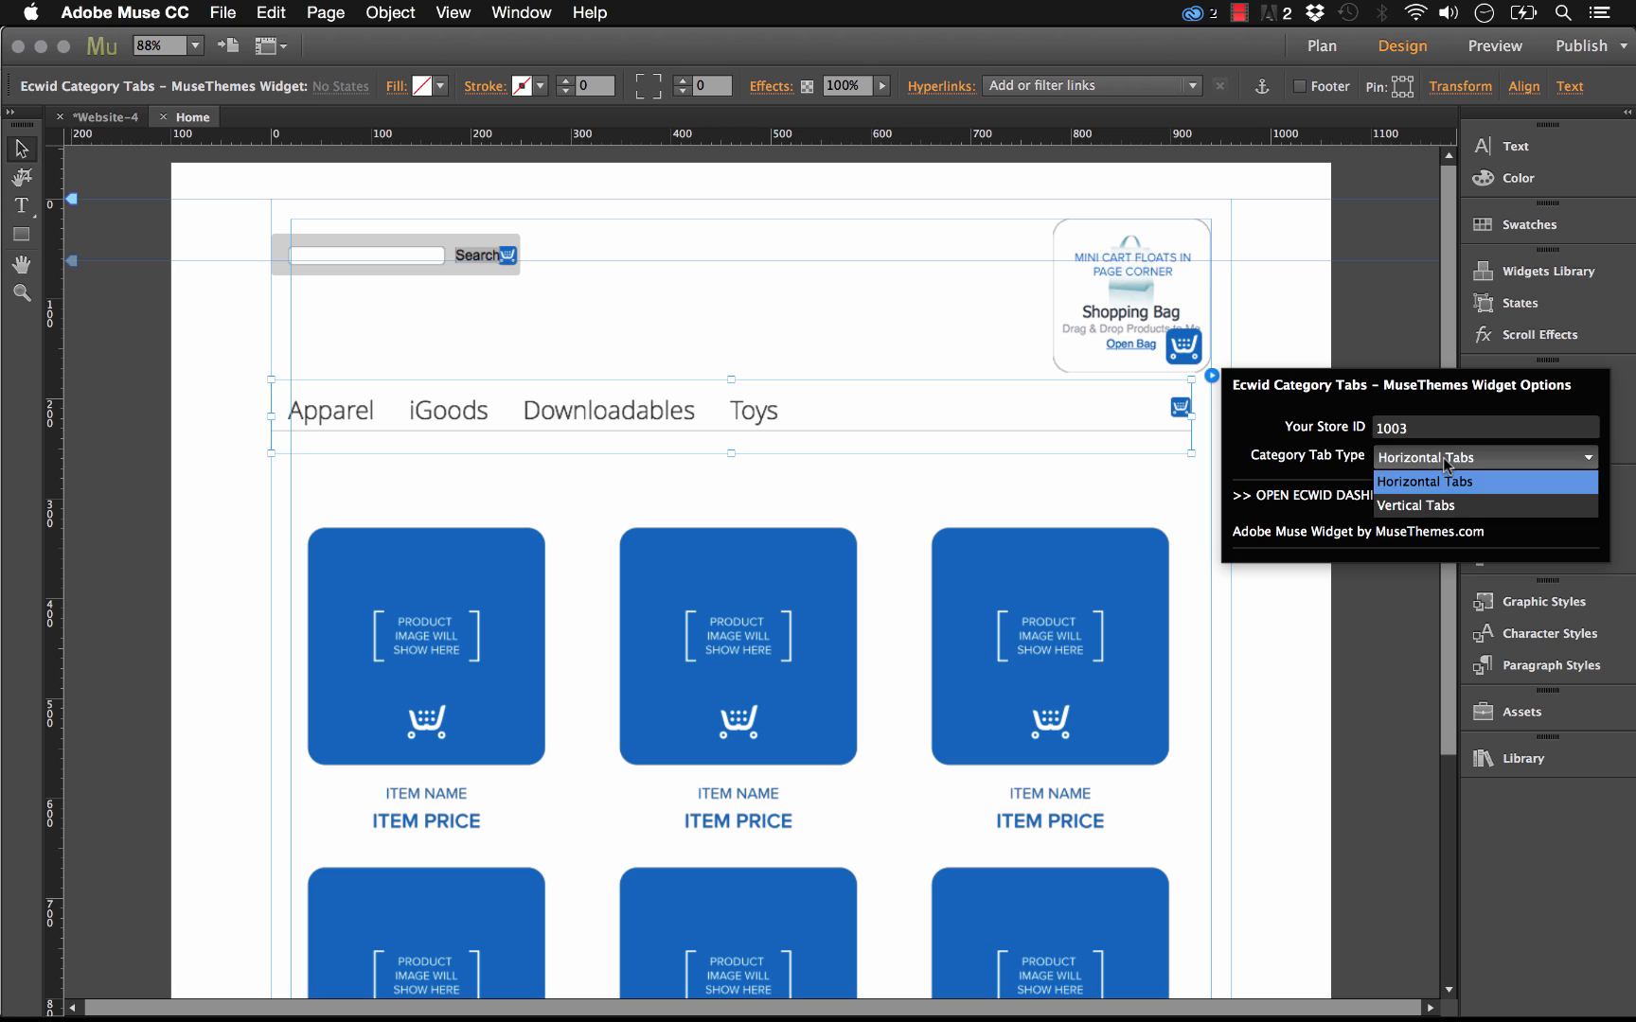
click(1447, 513)
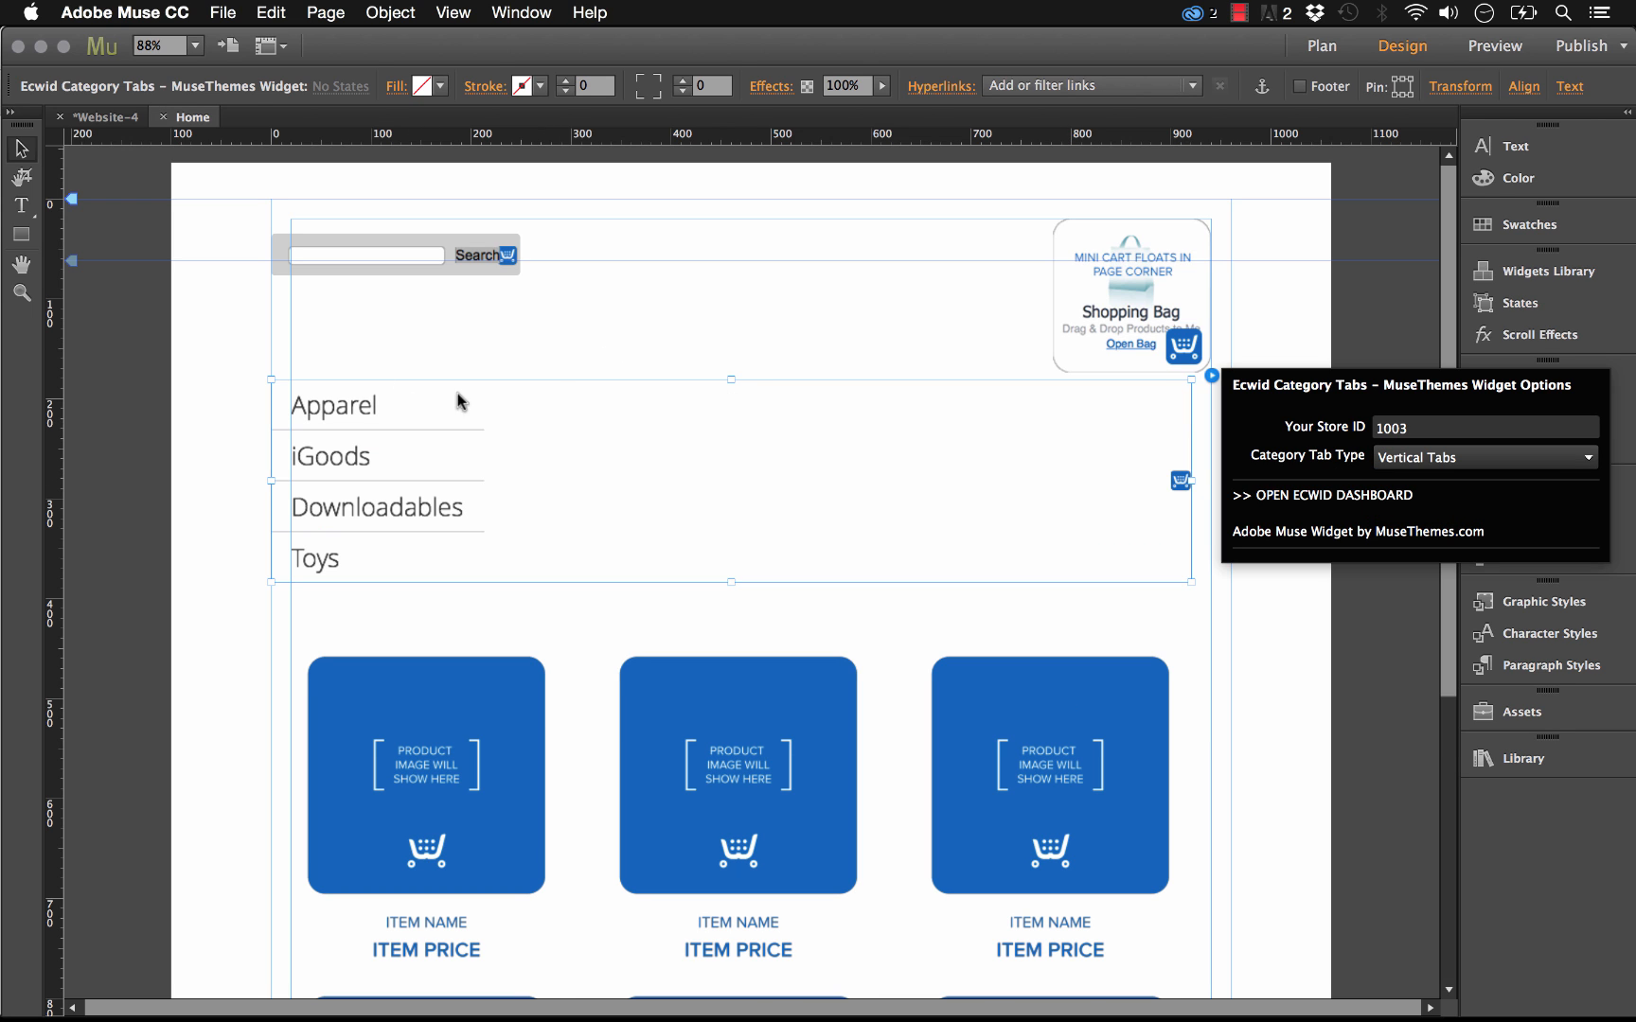
click(1427, 464)
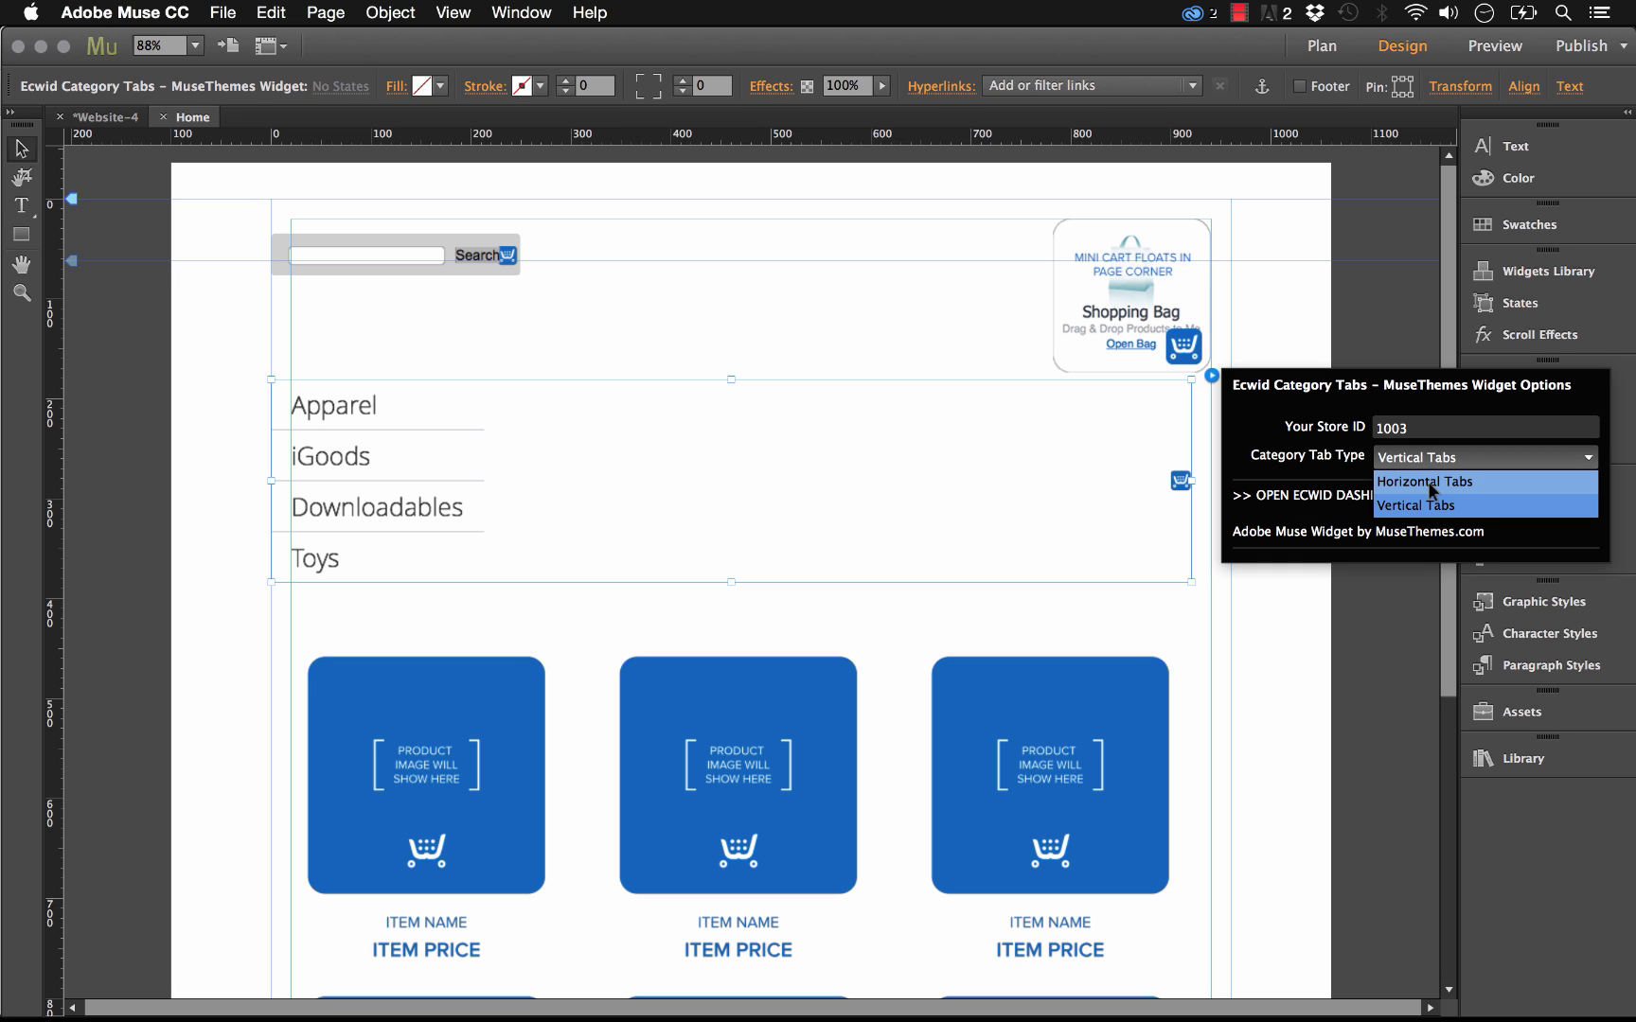
click(1432, 483)
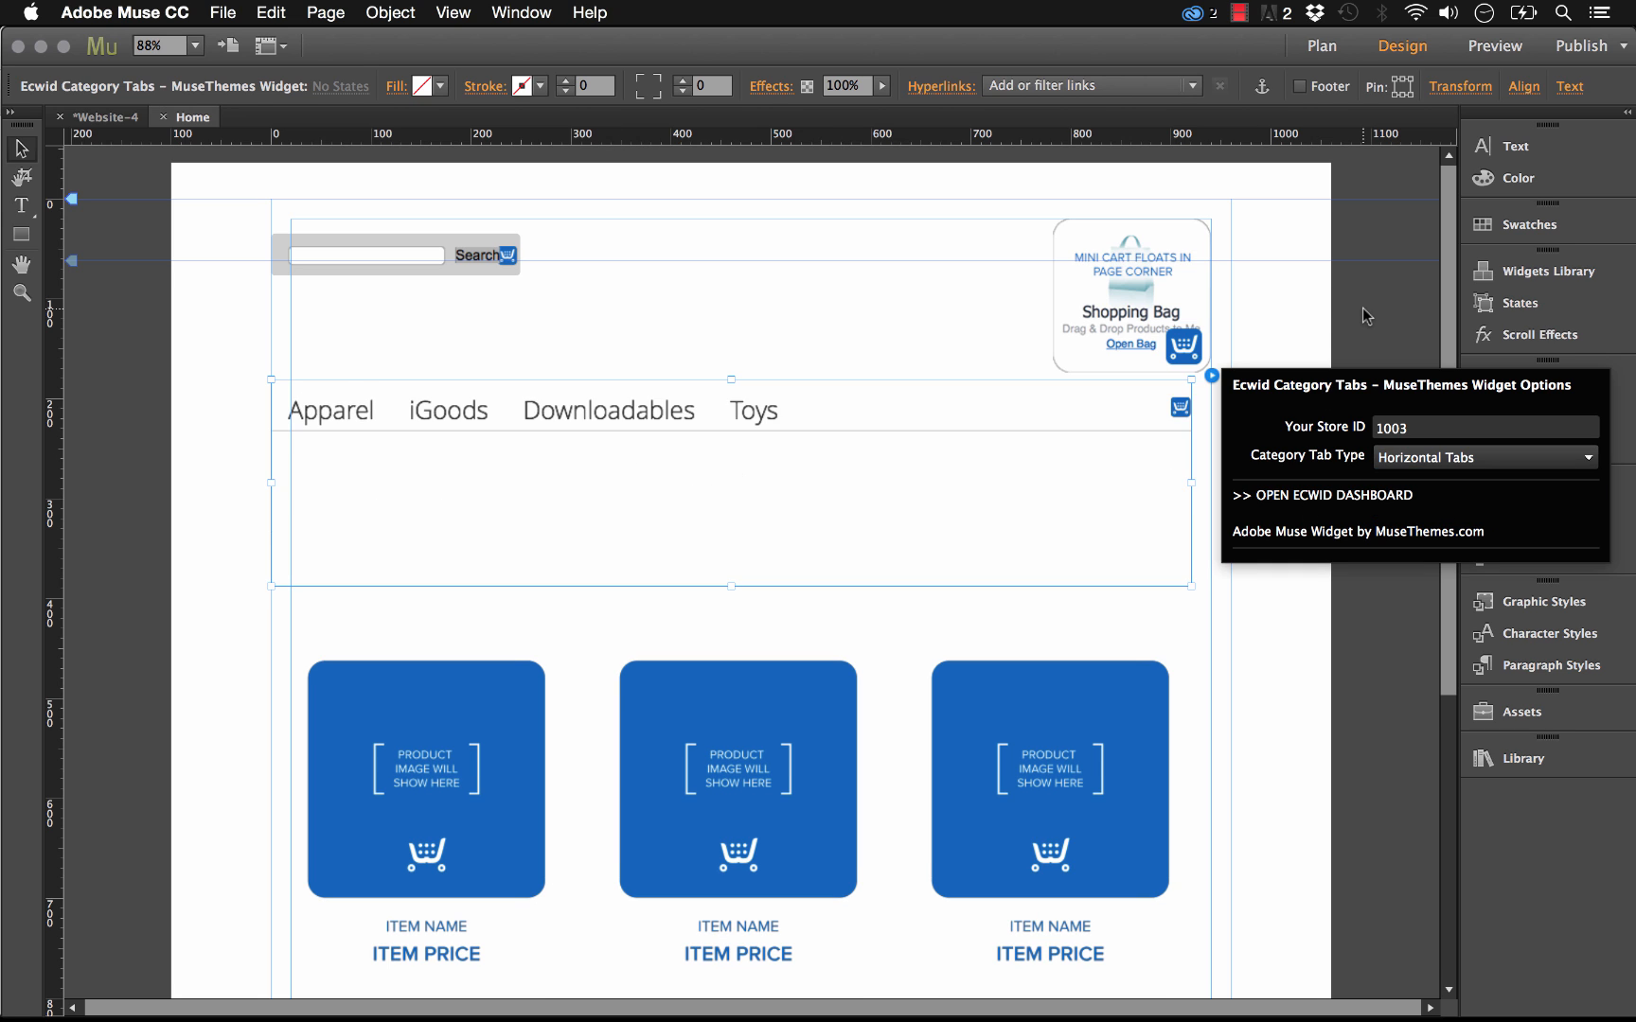
Shorten the category tabs widget from its lower edge and move it down and right, inside the inner page guides
click(743, 571)
click(729, 579)
drag(731, 586, 754, 494)
click(1297, 592)
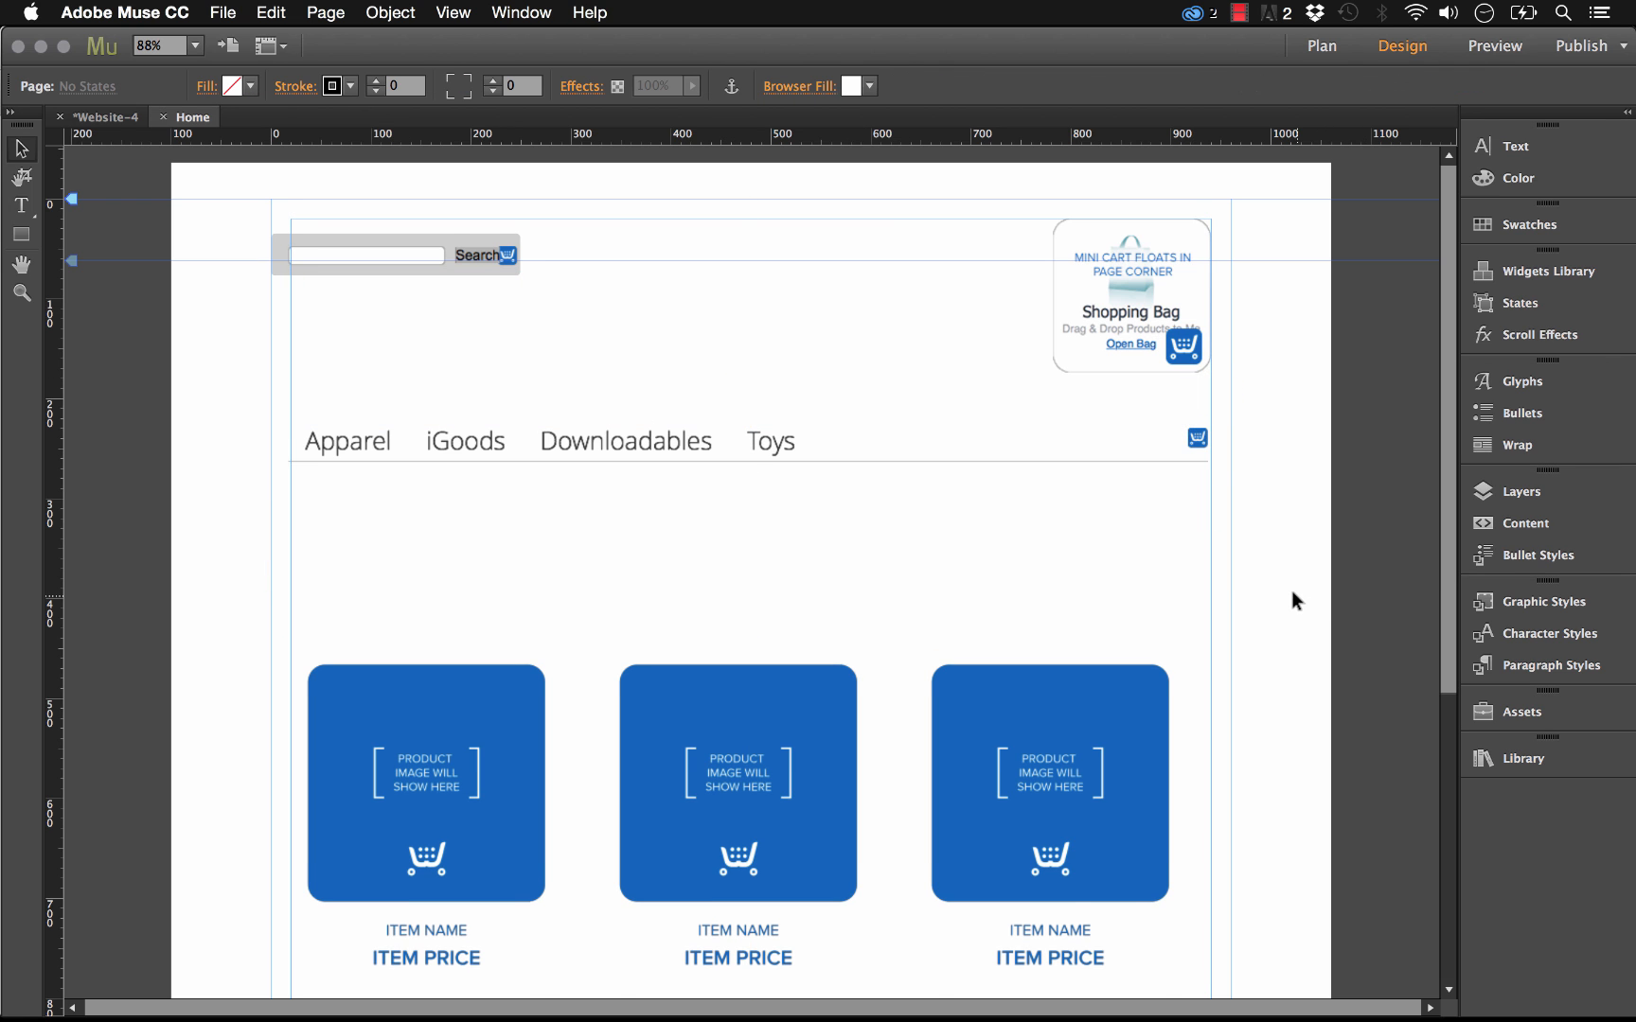
Move the product browser widget up beneath the category tabs, with its left edge on the inner page guide
scroll(1055, 652, down, 4)
drag(1055, 652, 1082, 549)
drag(738, 500, 745, 494)
Review the product browser widget's options and set both its product layout and its search results display to List
click(1227, 317)
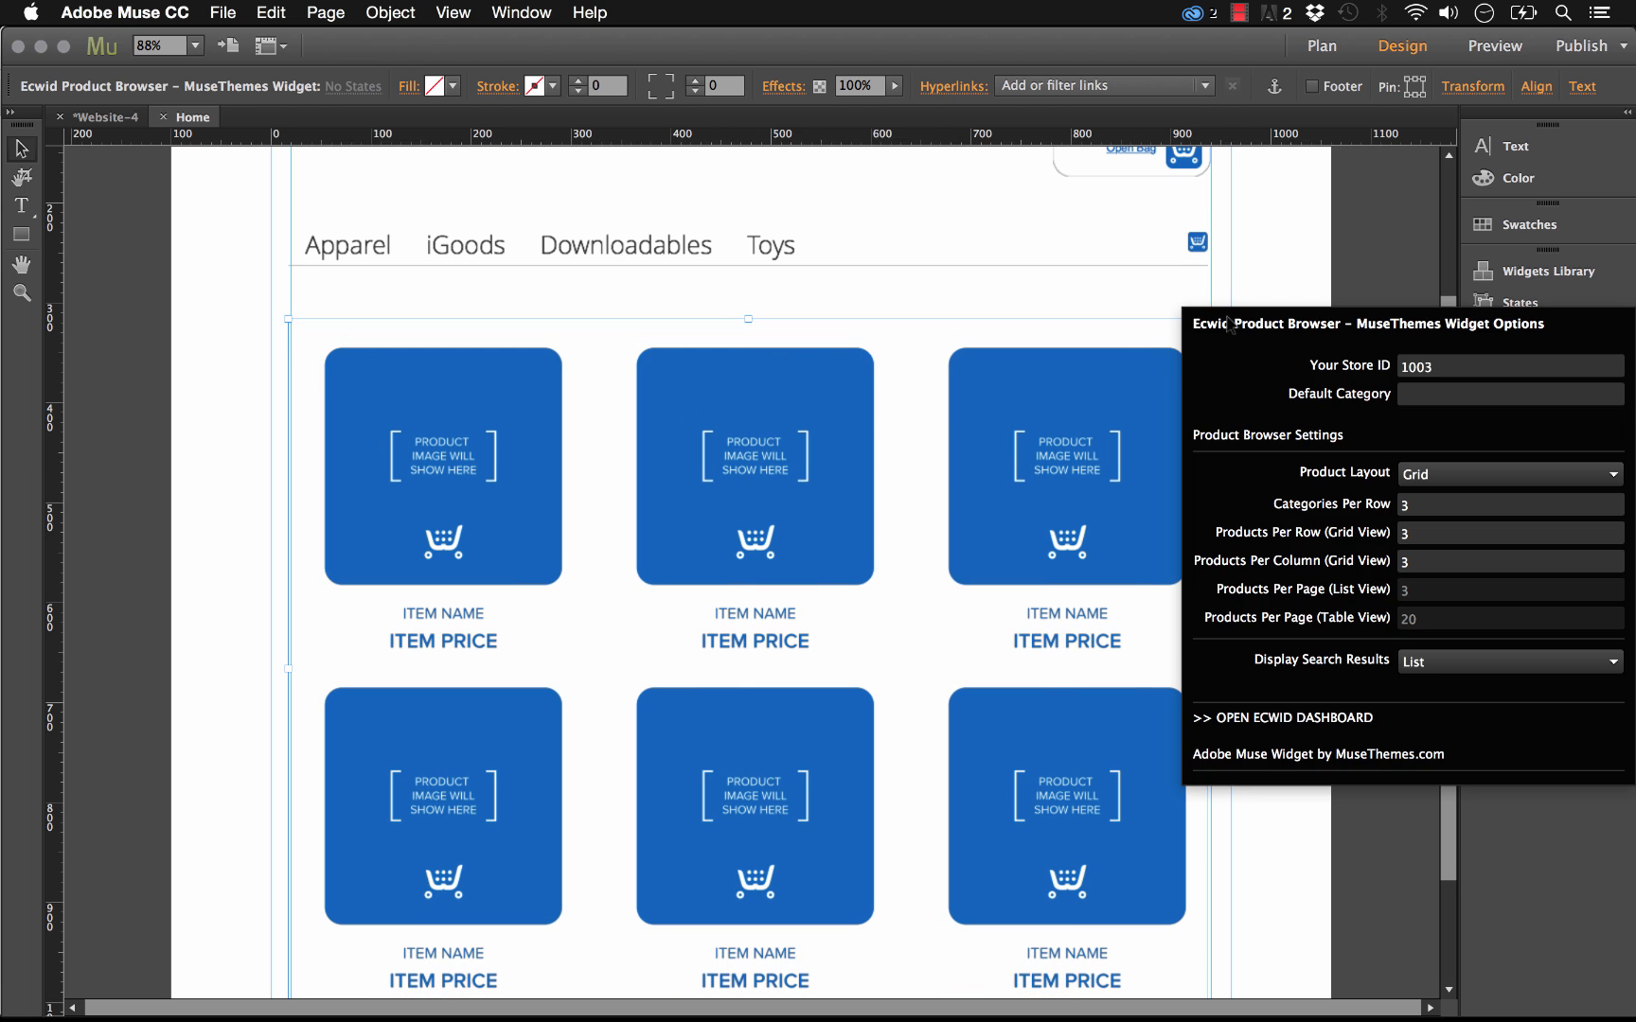
click(1427, 365)
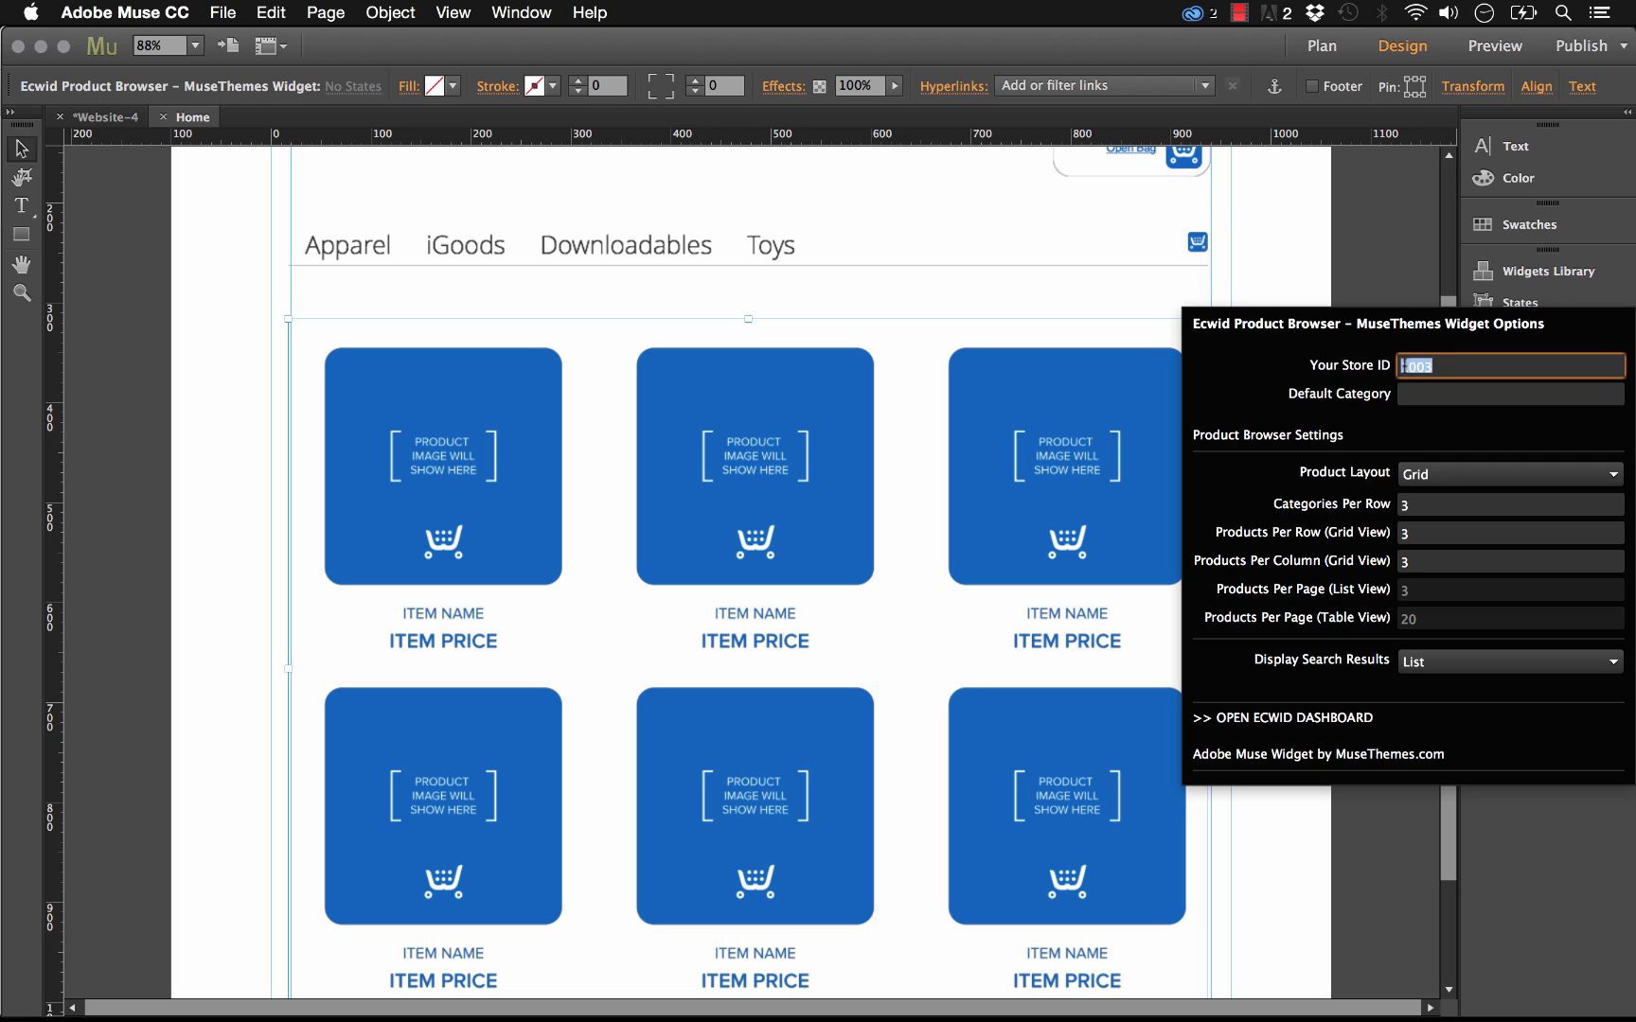
click(1431, 367)
click(1467, 397)
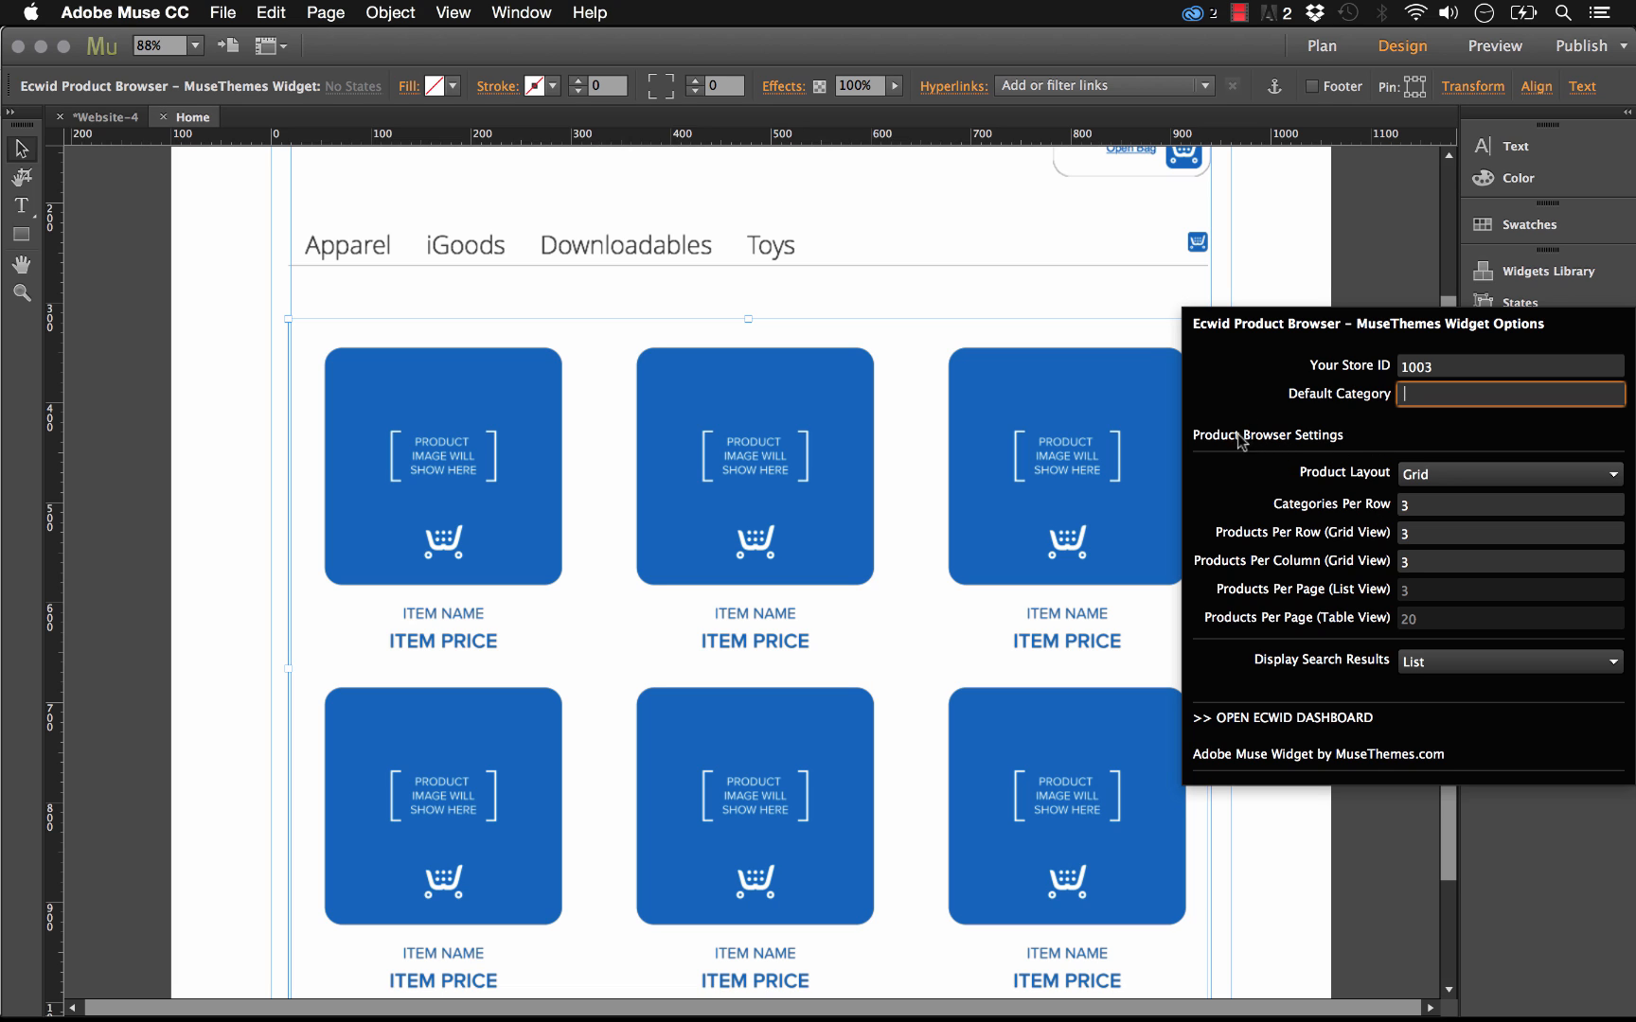
click(1451, 484)
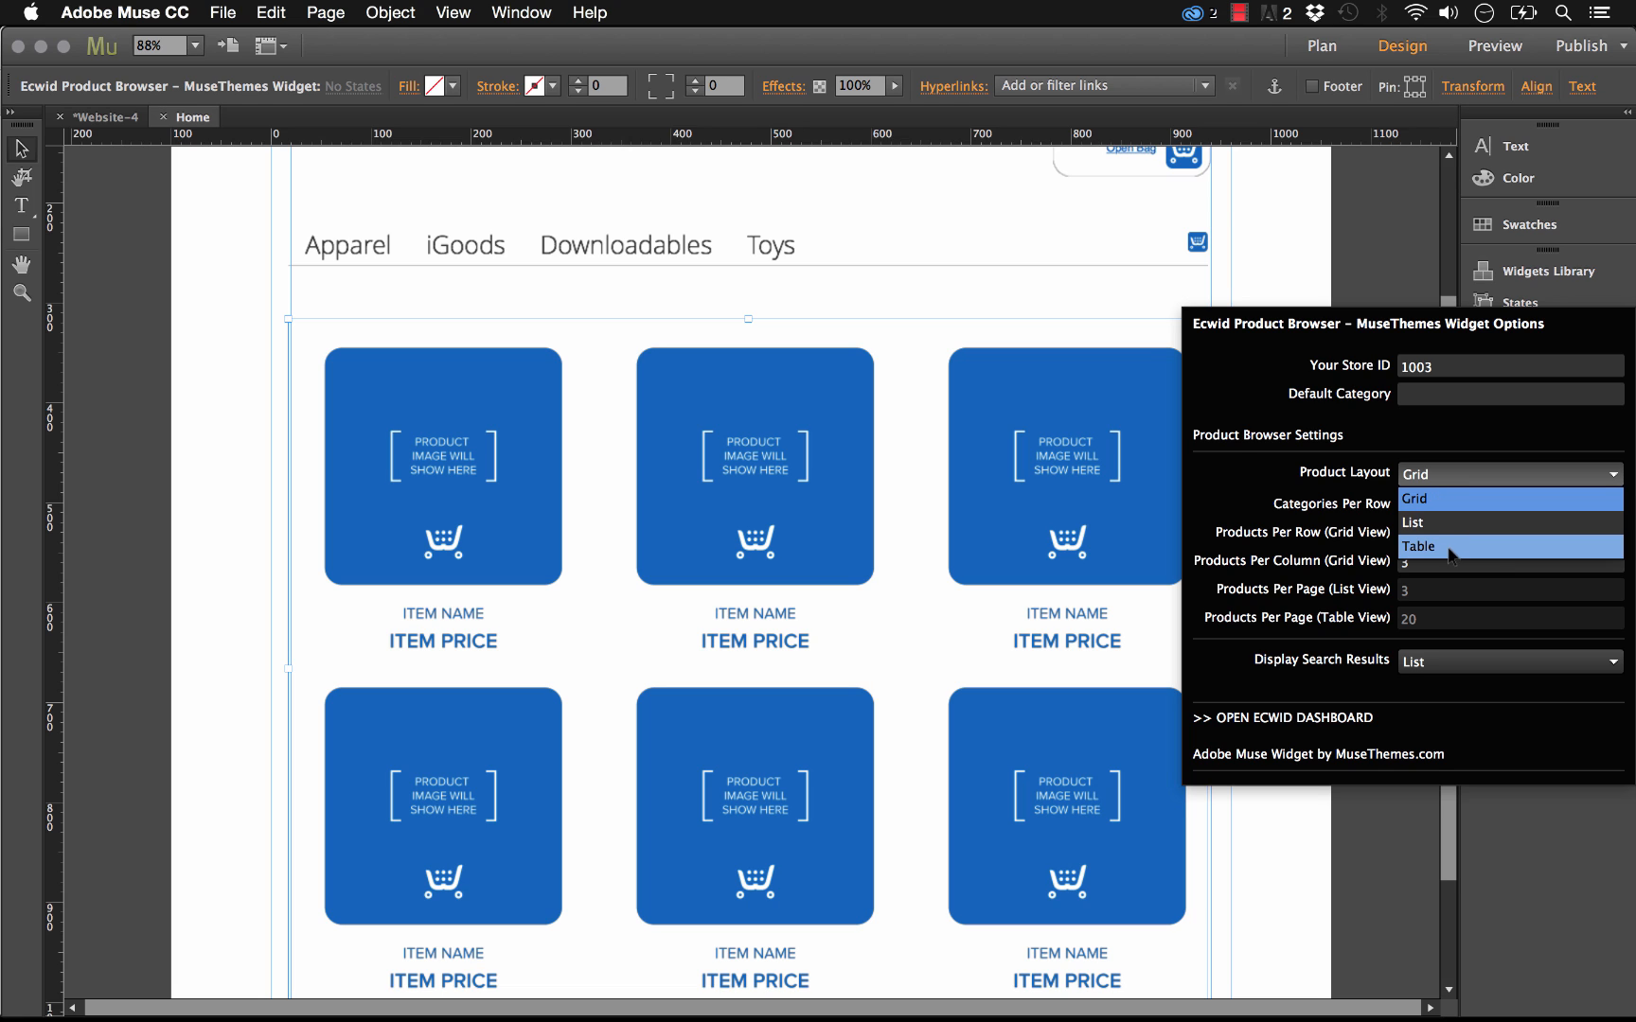
click(1463, 453)
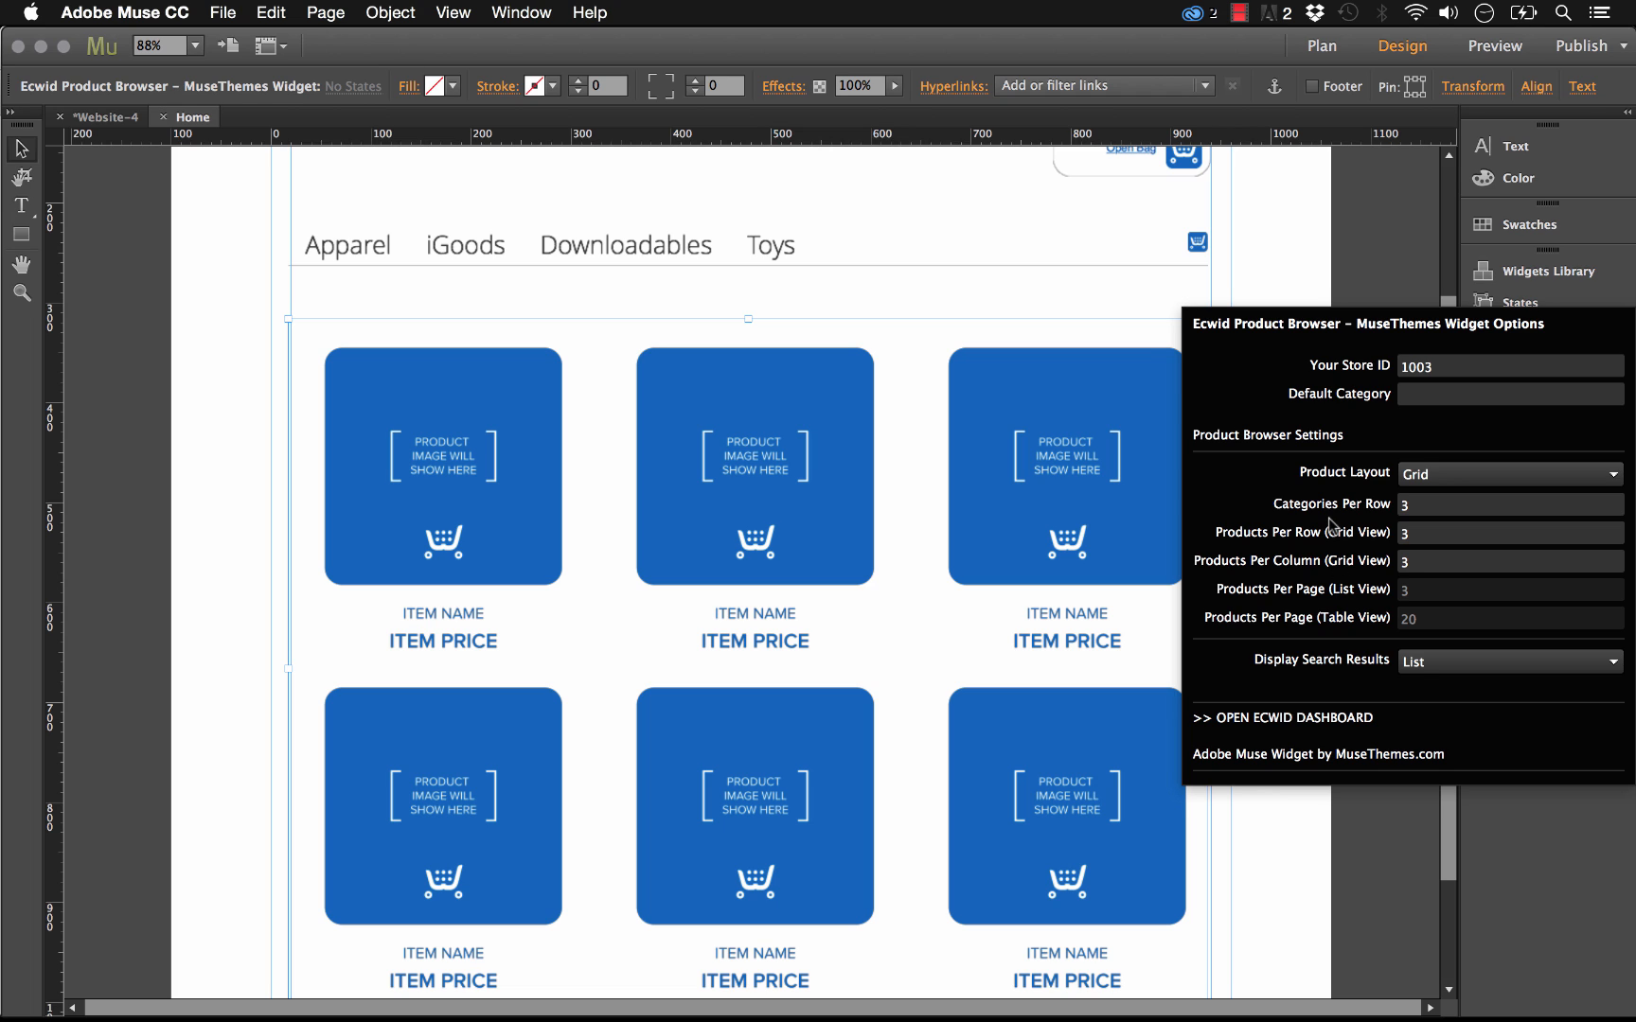
click(1496, 478)
click(1466, 519)
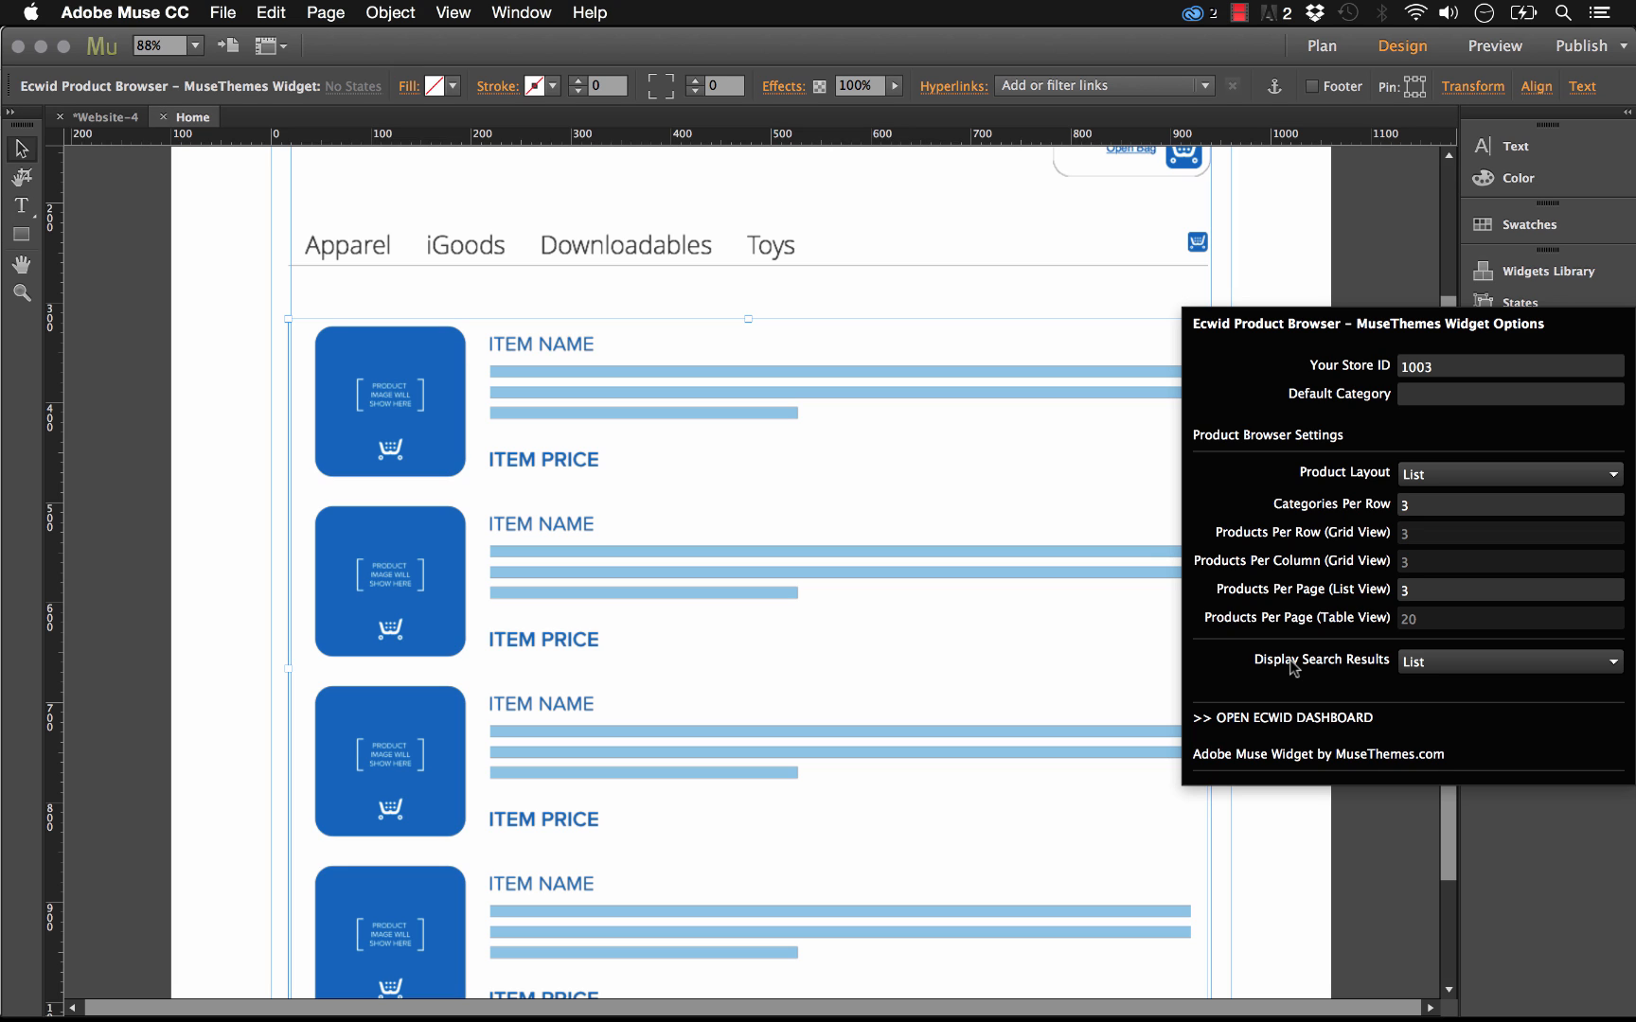
click(1403, 662)
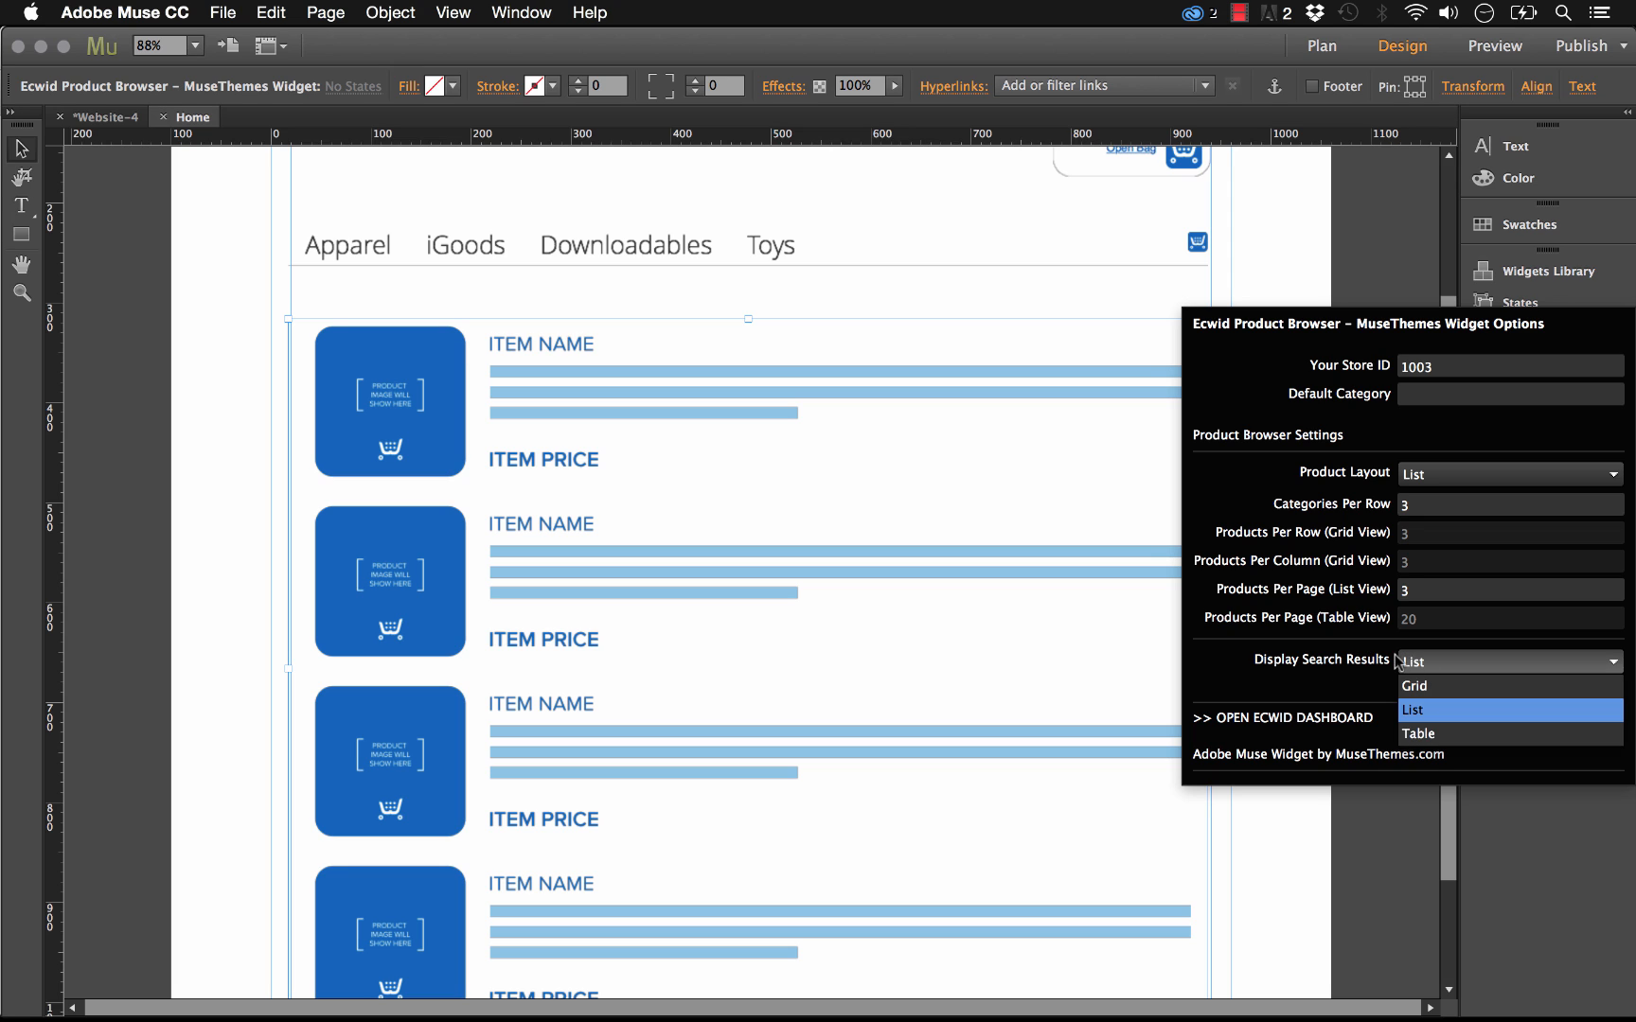
click(1414, 712)
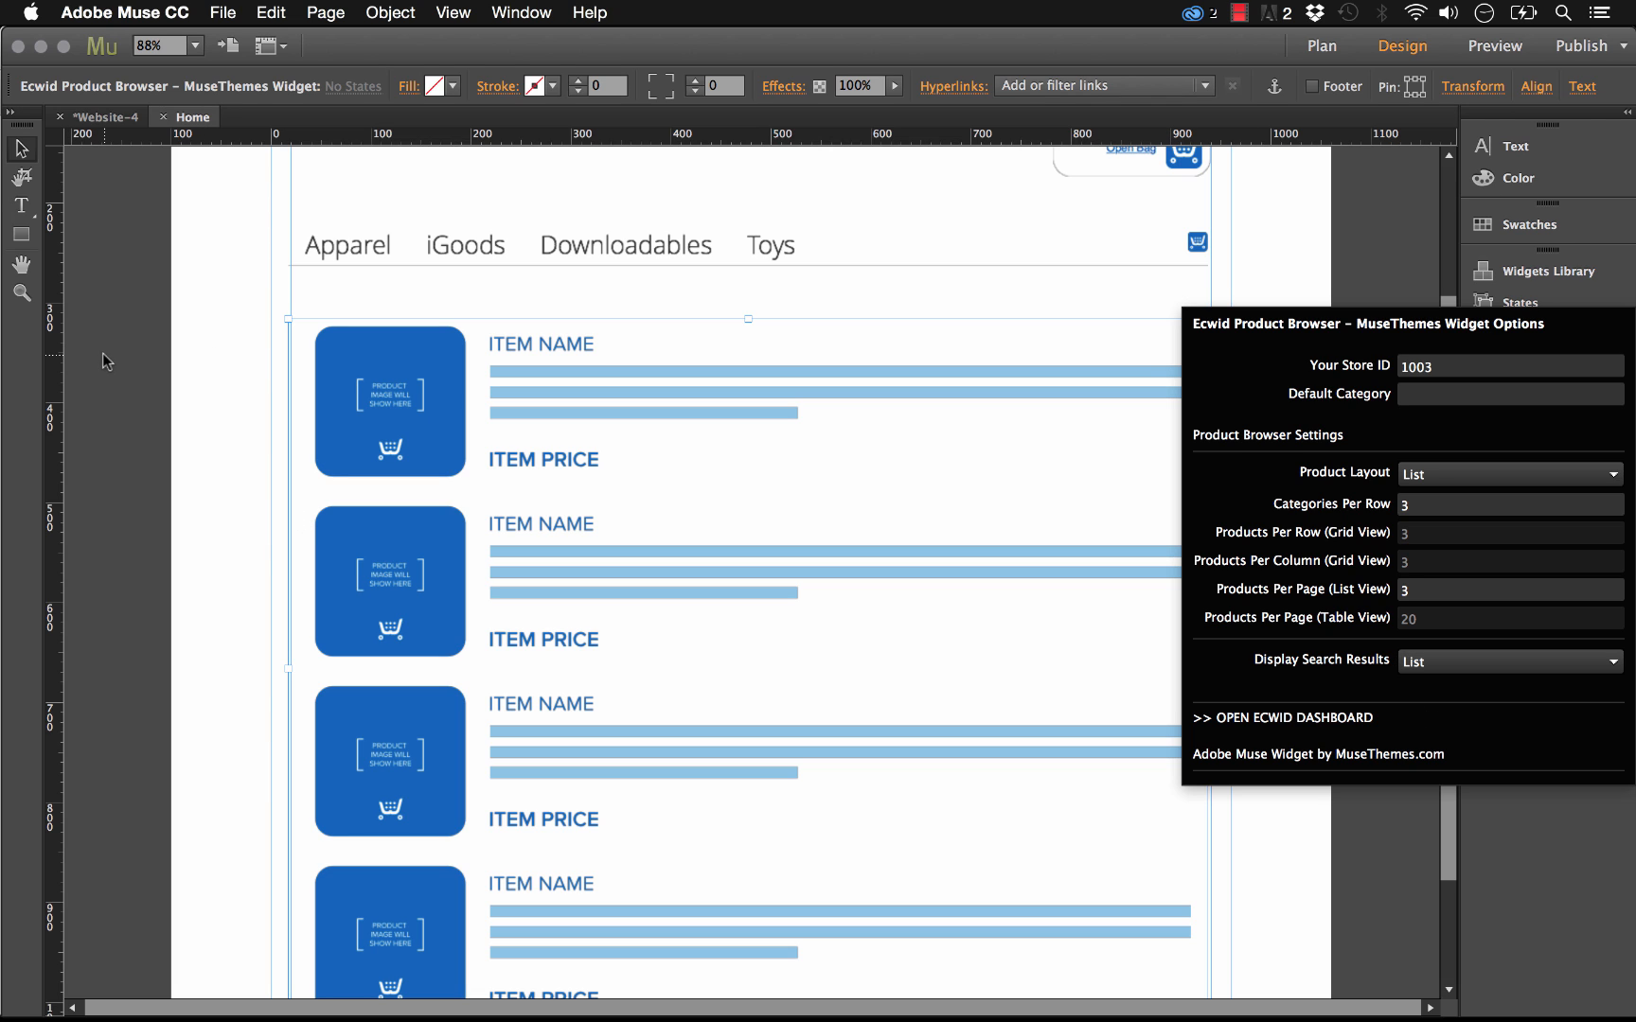
Preview the page in the browser and open the iGoods category to examine its products in the list layout
click(196, 172)
click(223, 13)
click(328, 379)
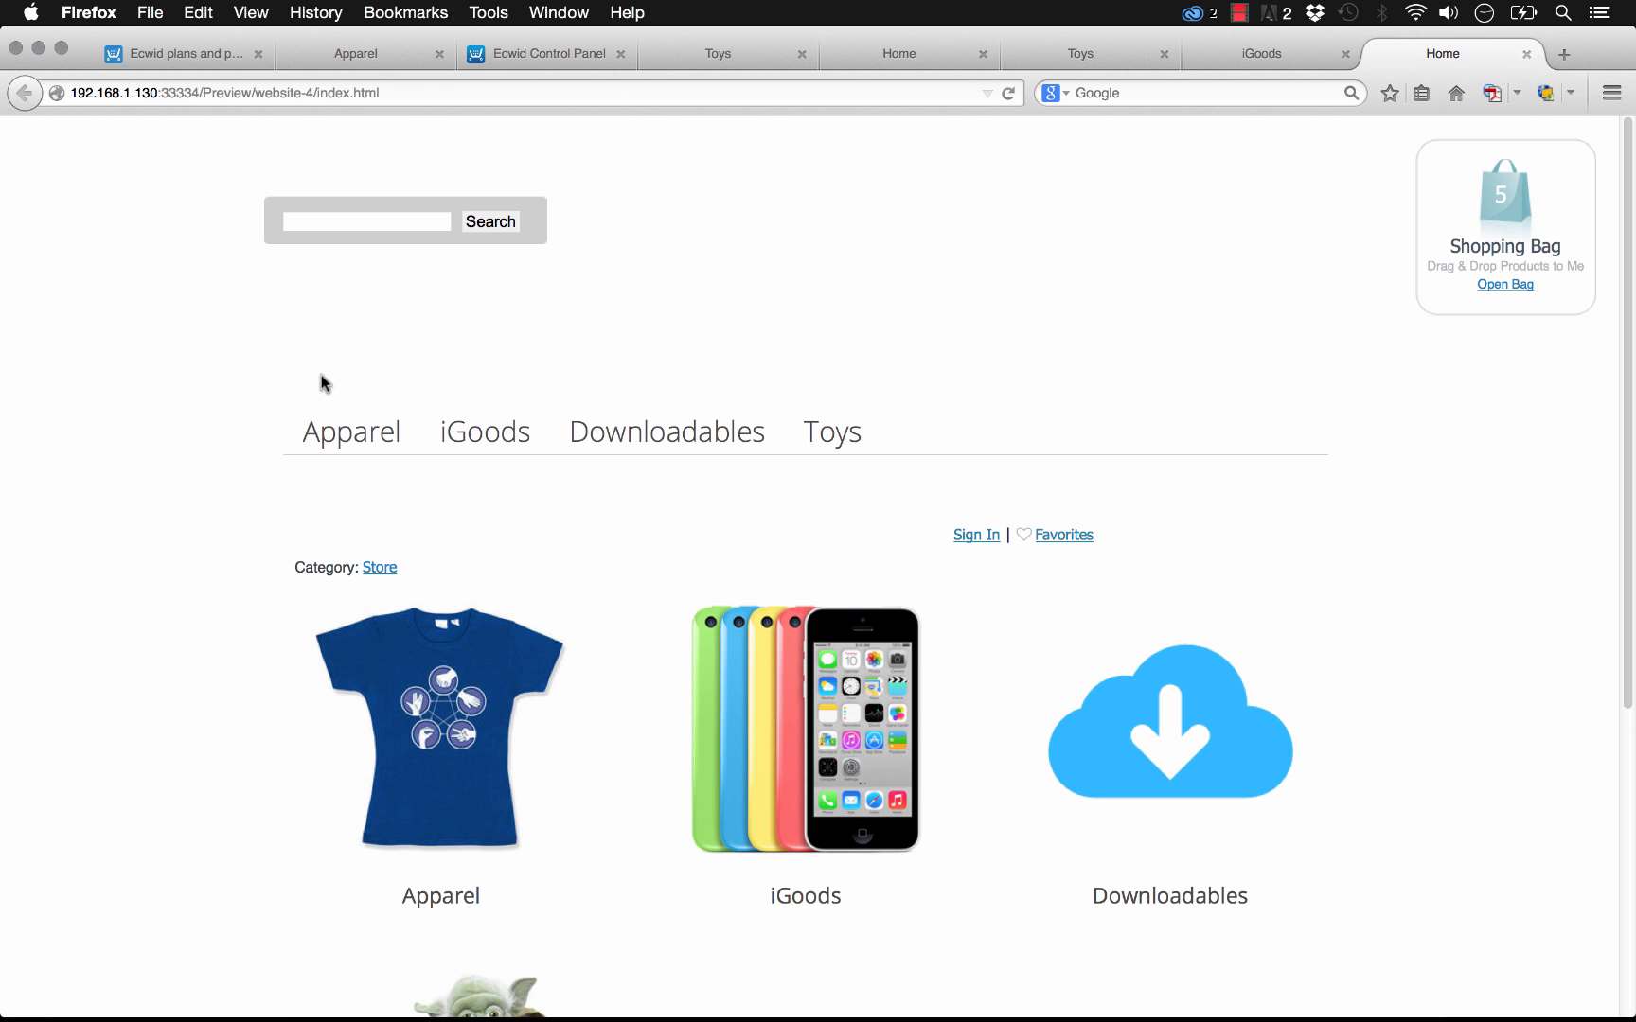
click(820, 679)
scroll(820, 679, down, 5)
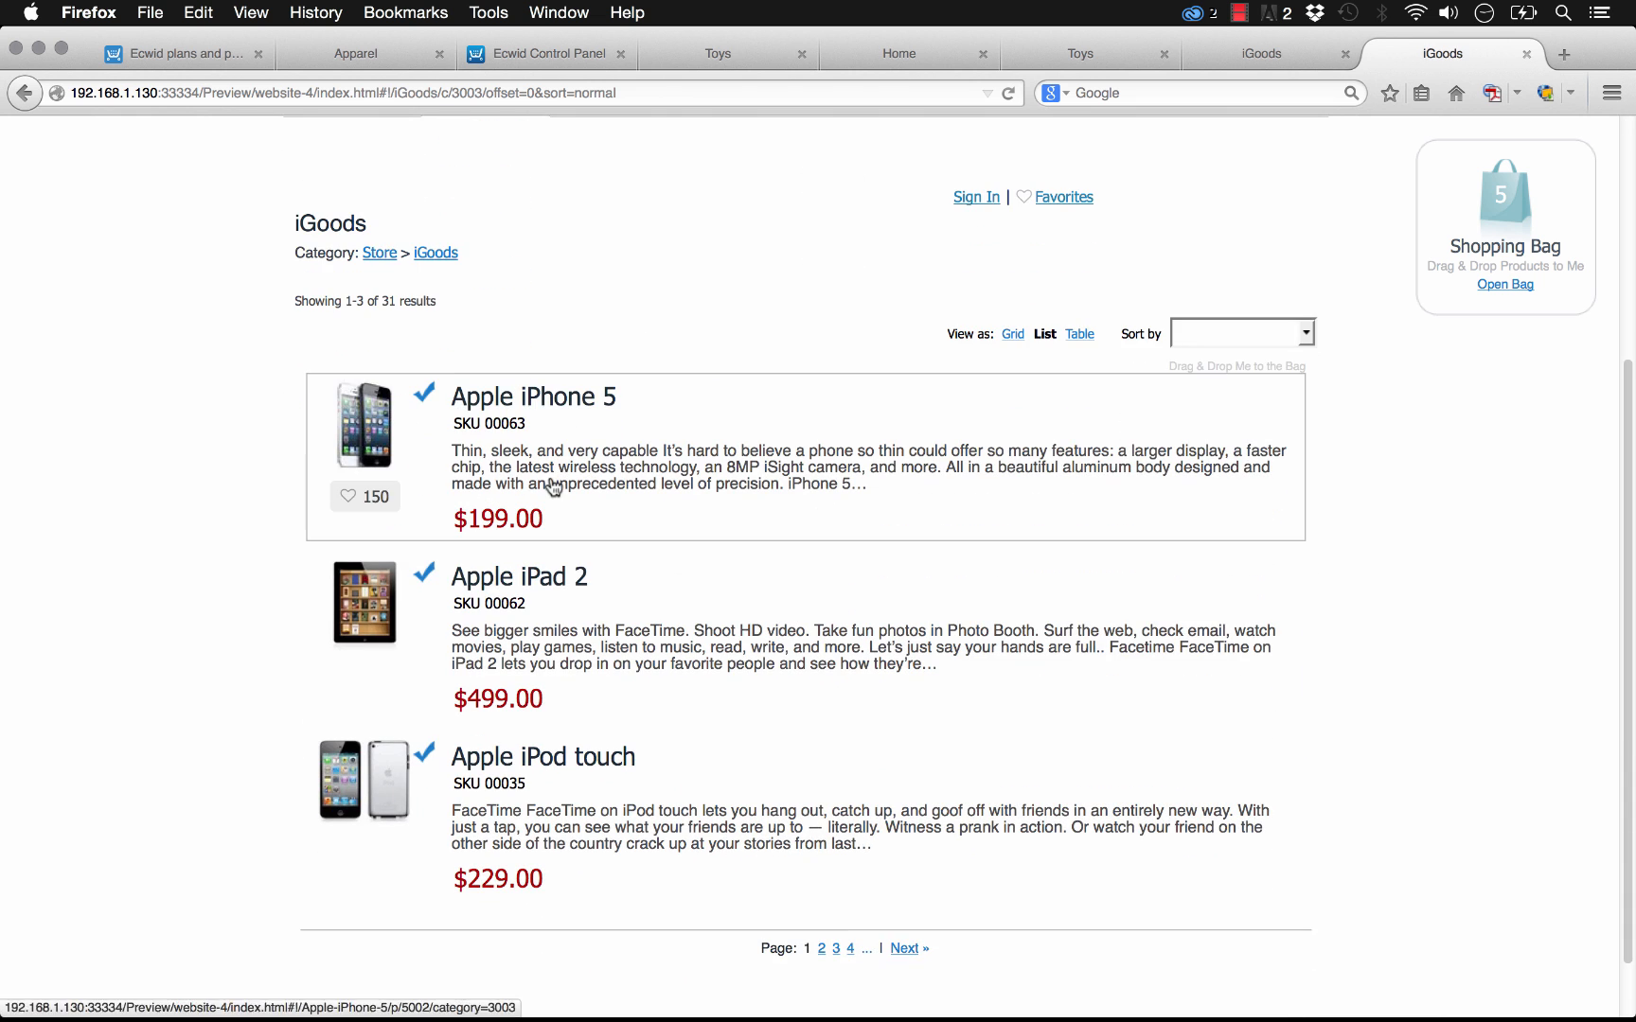
scroll(545, 445, up, 5)
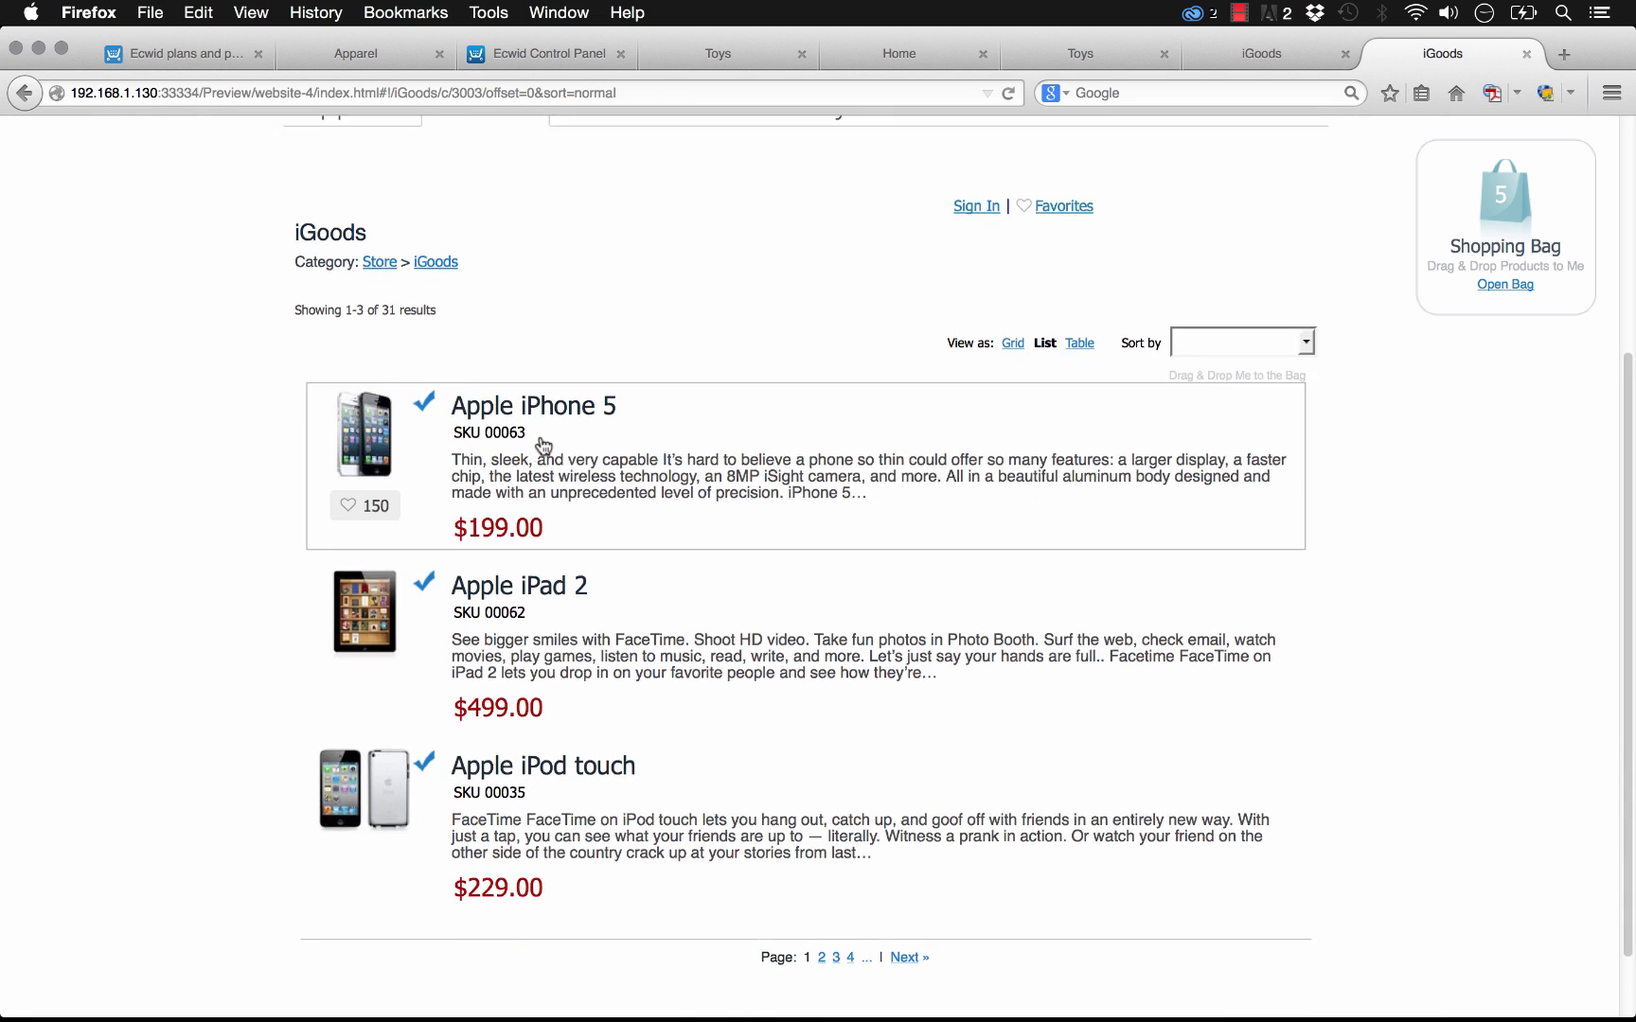
Check the store's product sorting choices and Sign In form, and open the Toys category
click(1303, 672)
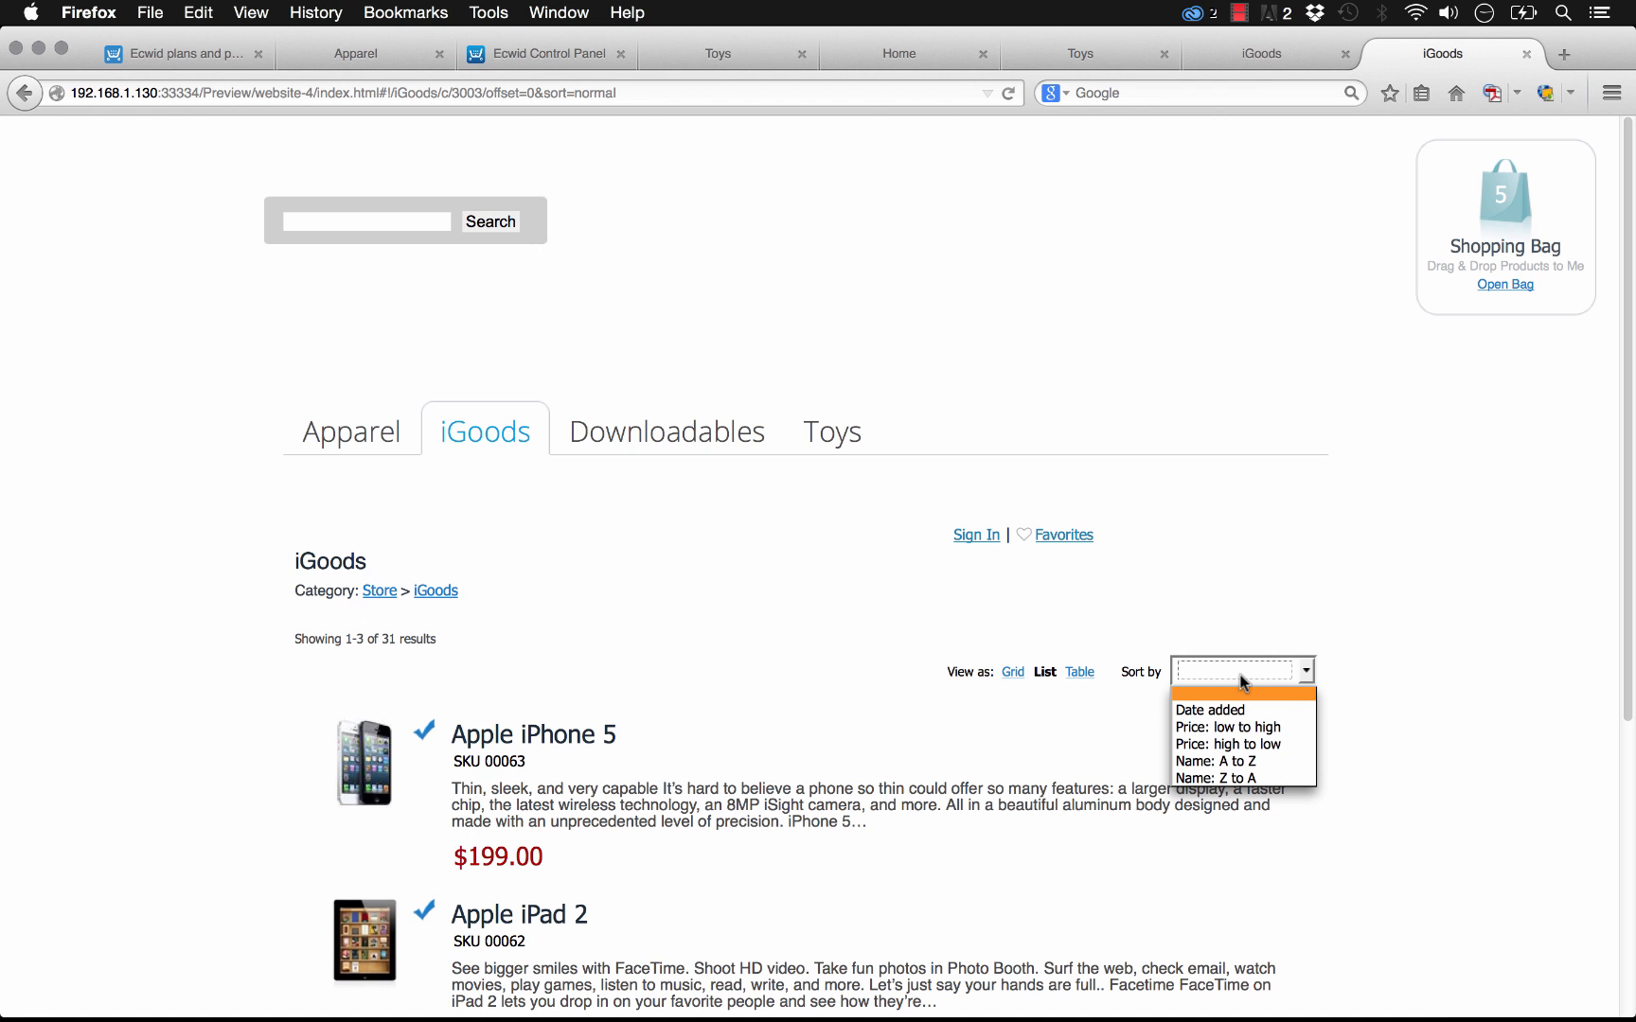
click(1228, 728)
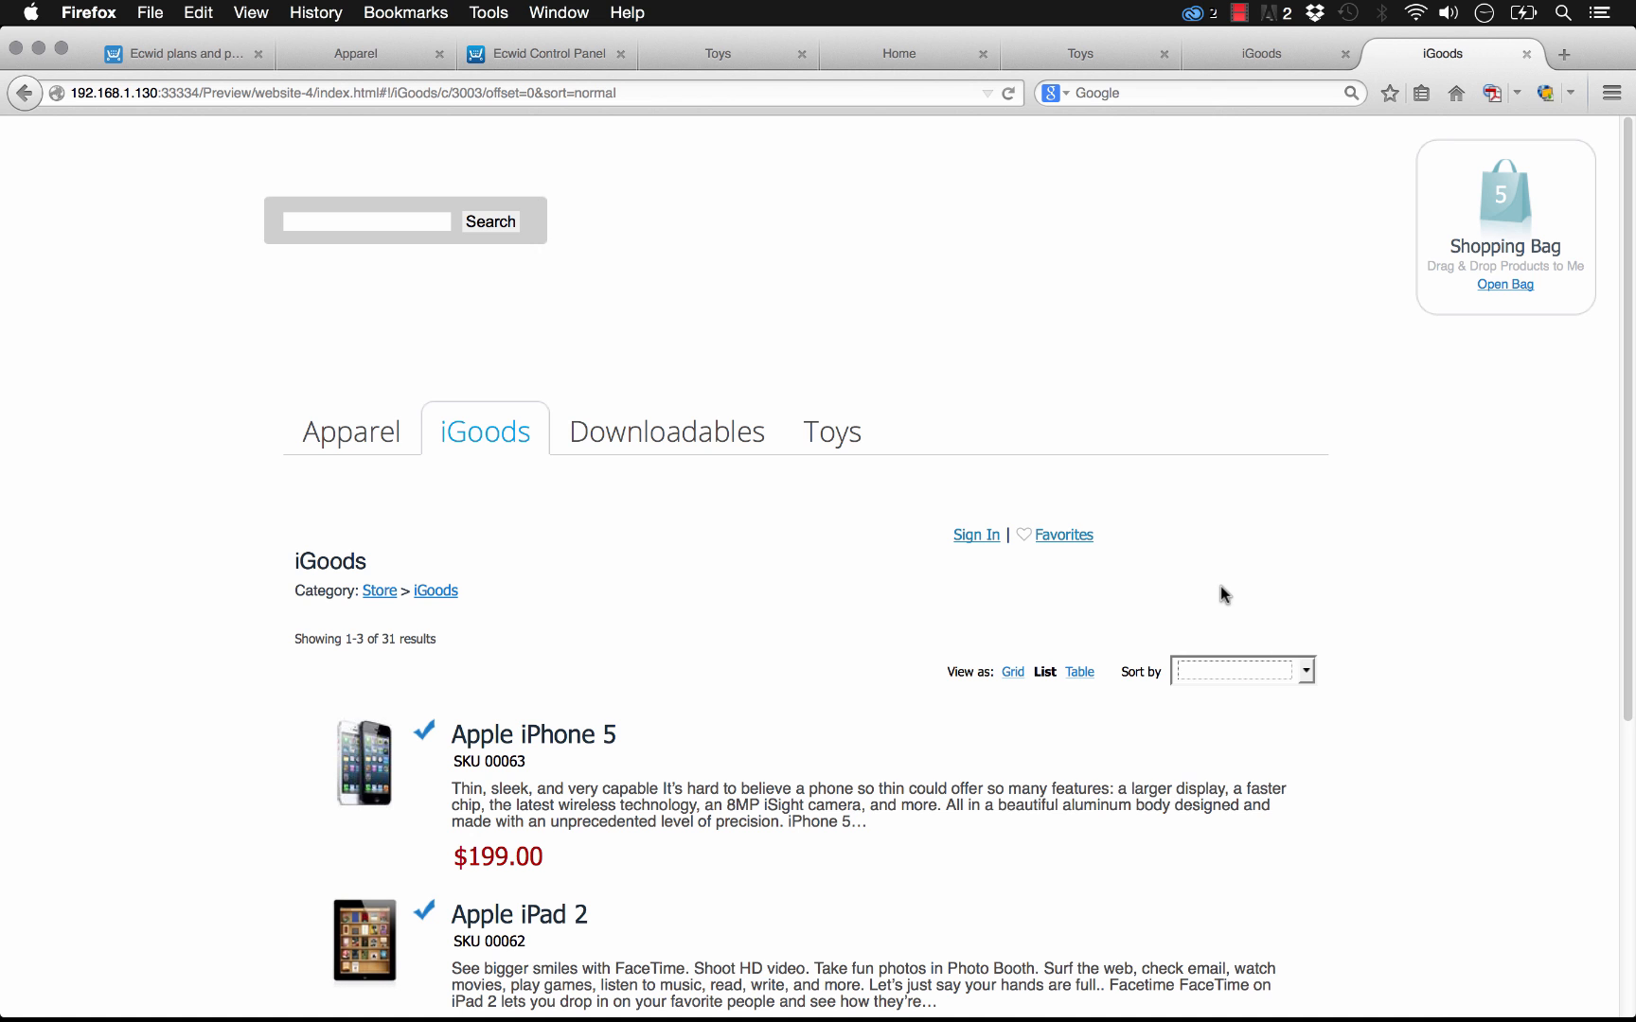
click(970, 536)
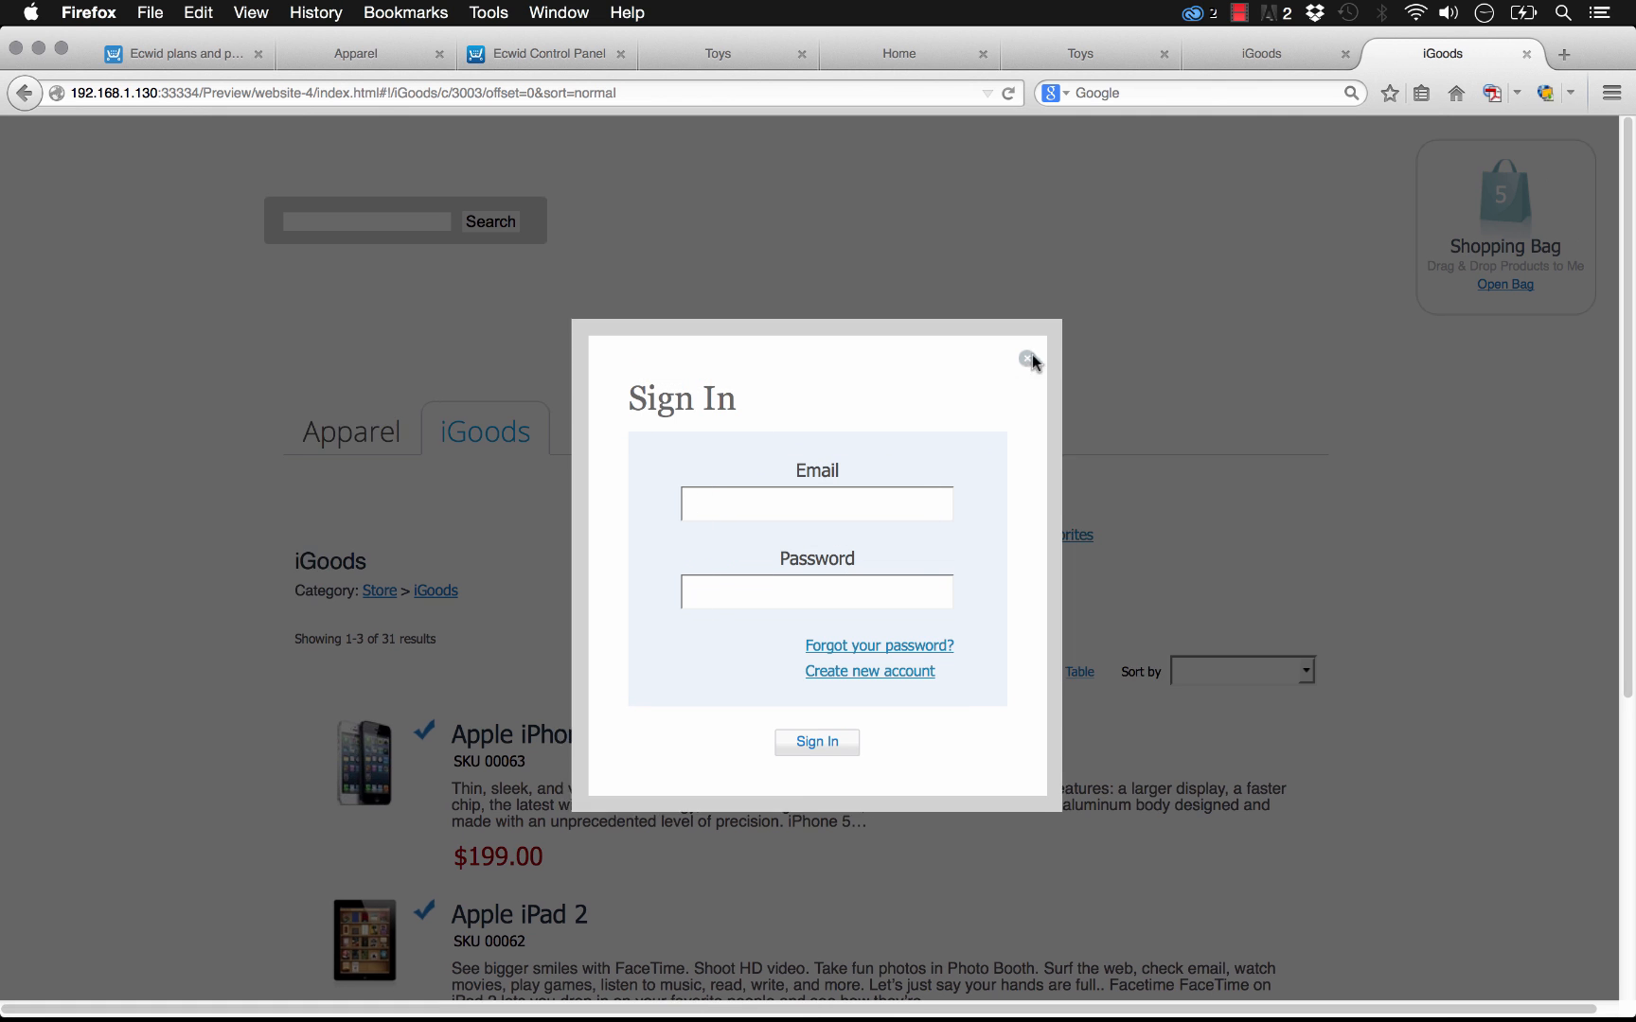
click(1026, 358)
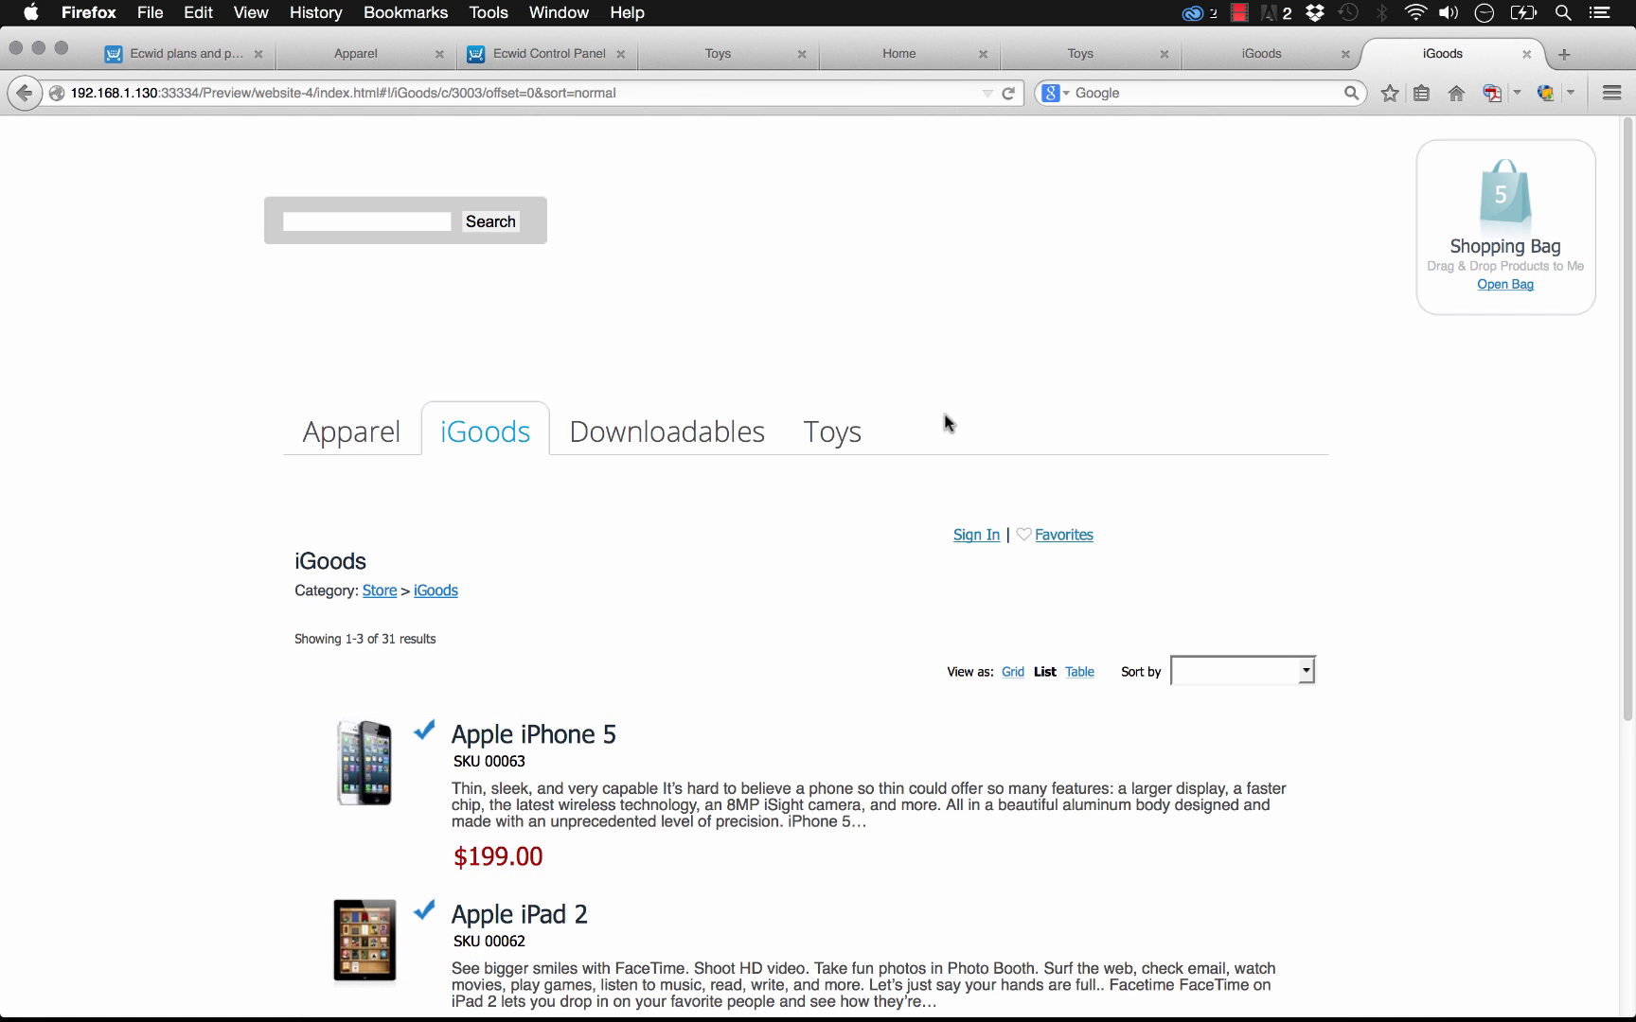
click(860, 443)
drag(382, 775, 1494, 227)
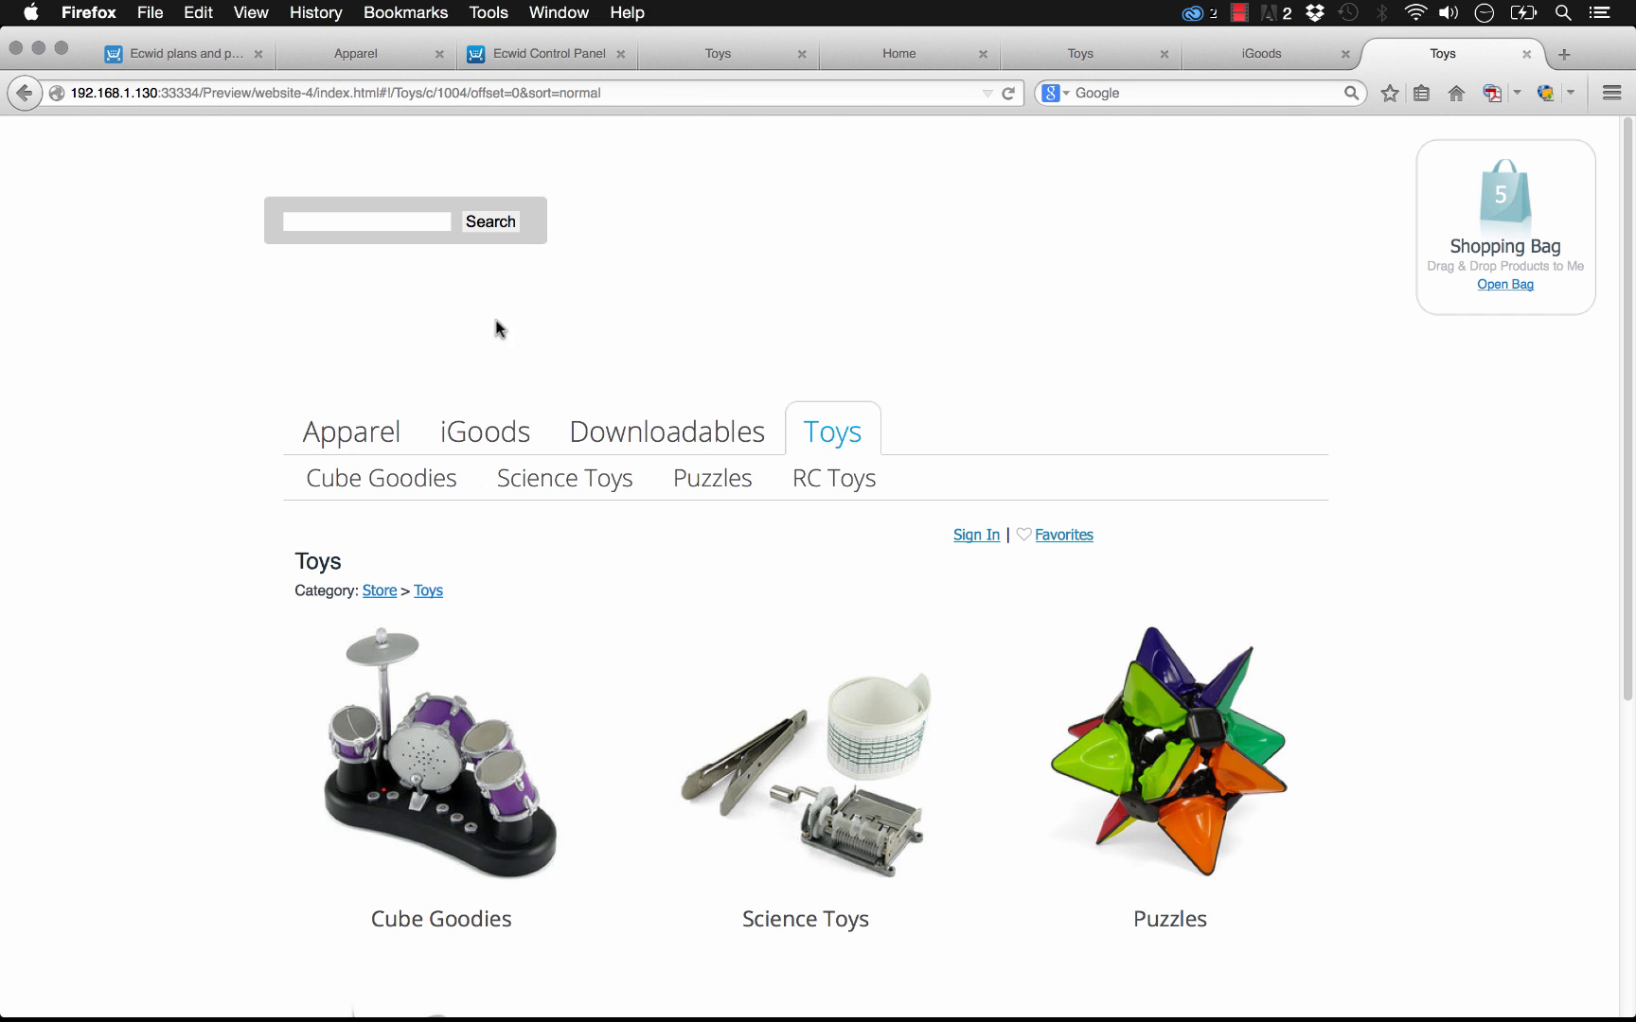
Switch to Adobe Muse and move the category tabs widget up and left onto the outer page guide
mouse_move(806, 984)
click(741, 979)
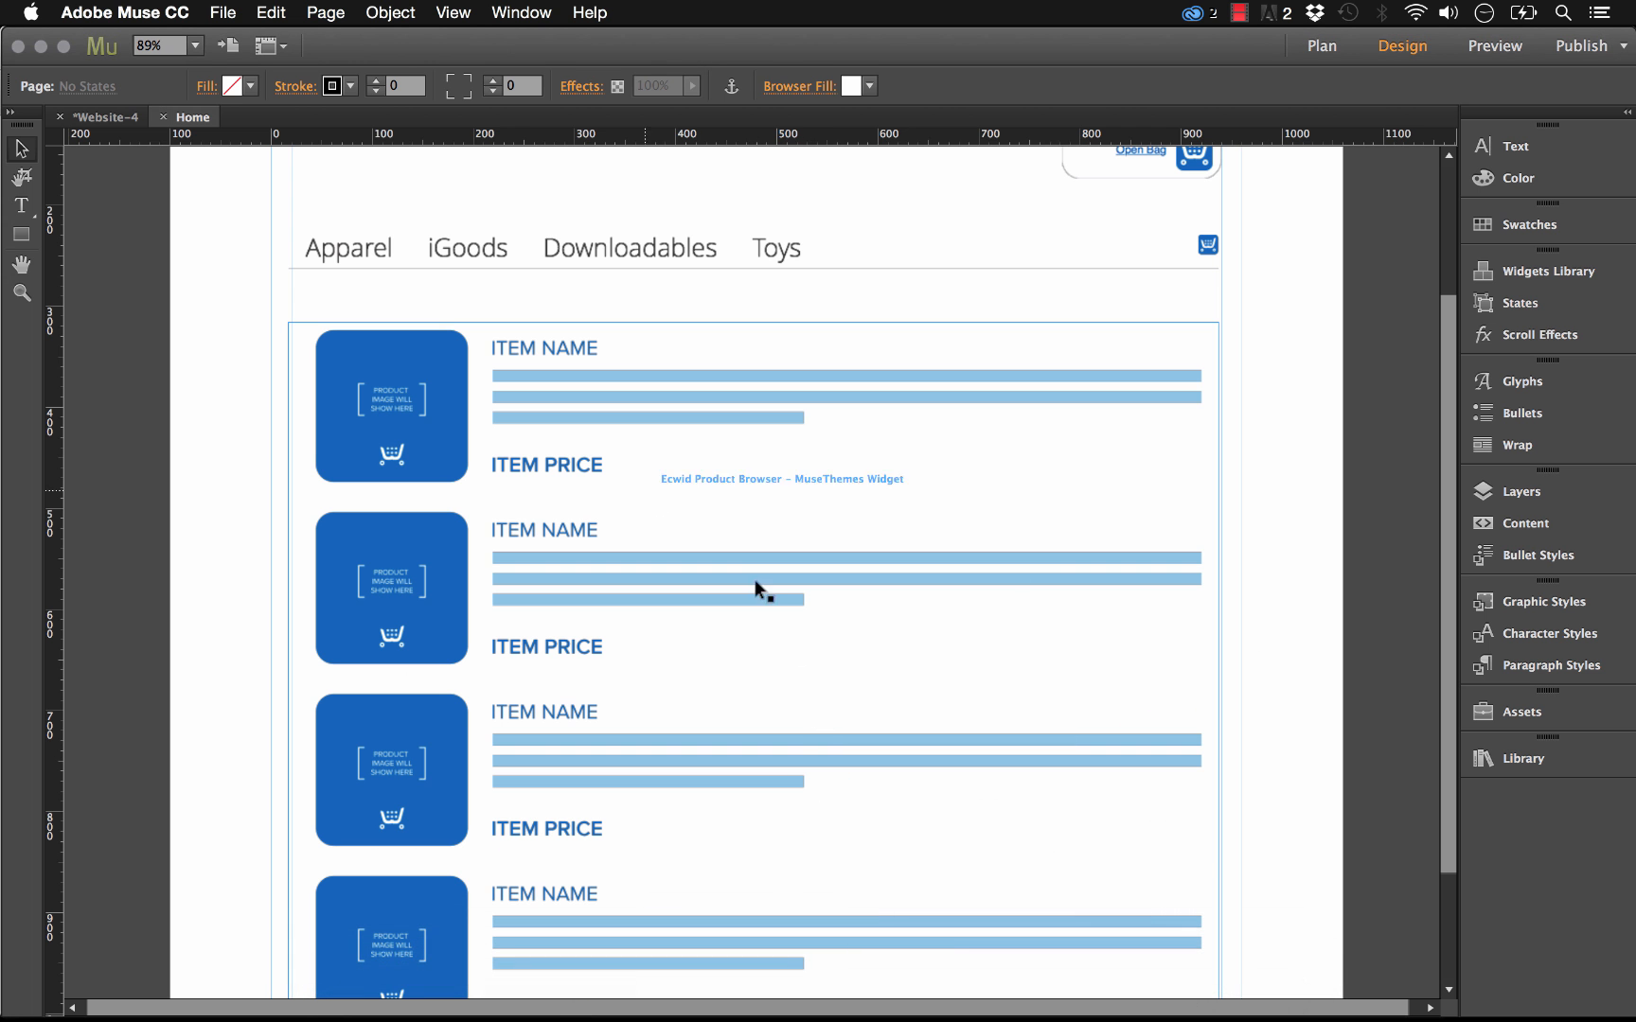
click(581, 417)
scroll(583, 418, up, 5)
click(1354, 527)
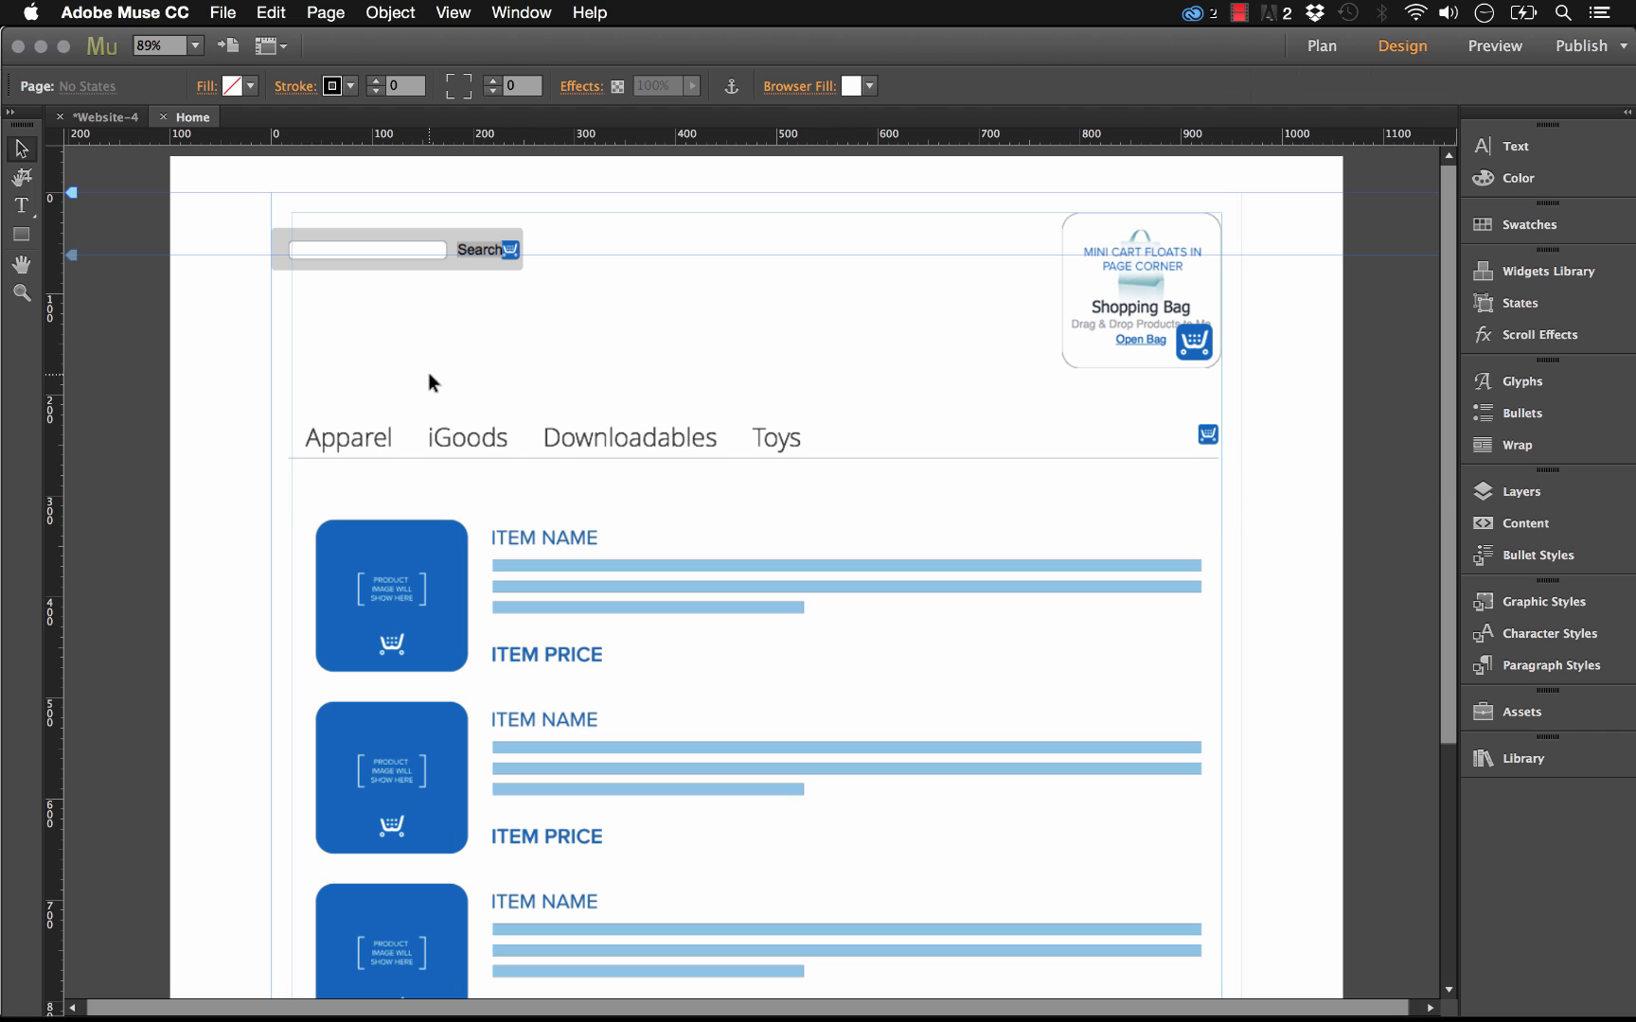
click(572, 442)
drag(625, 442, 602, 427)
click(1307, 445)
Move the shopping cart widget up and right against the outer guides at the page's upper-right corner
click(1216, 318)
click(1294, 277)
drag(1190, 274, 1210, 253)
click(833, 233)
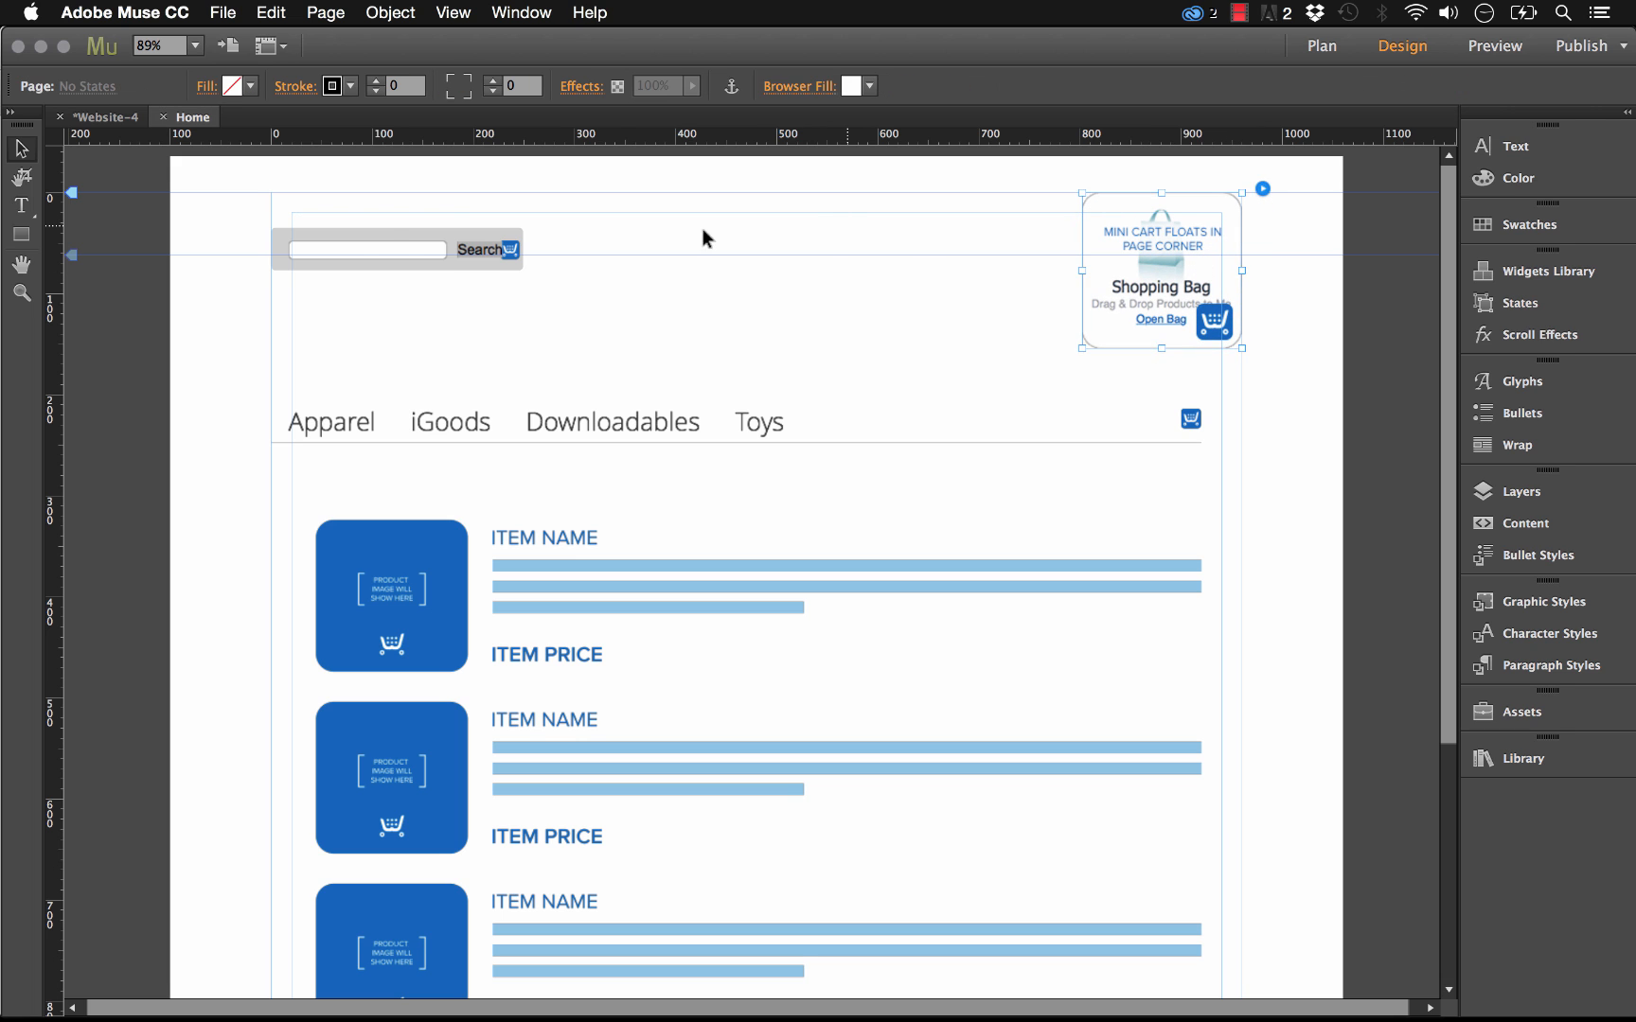
Open the shopping cart widget's options to review its layout, pinned placement and floating margin, and close them
click(364, 248)
click(1238, 252)
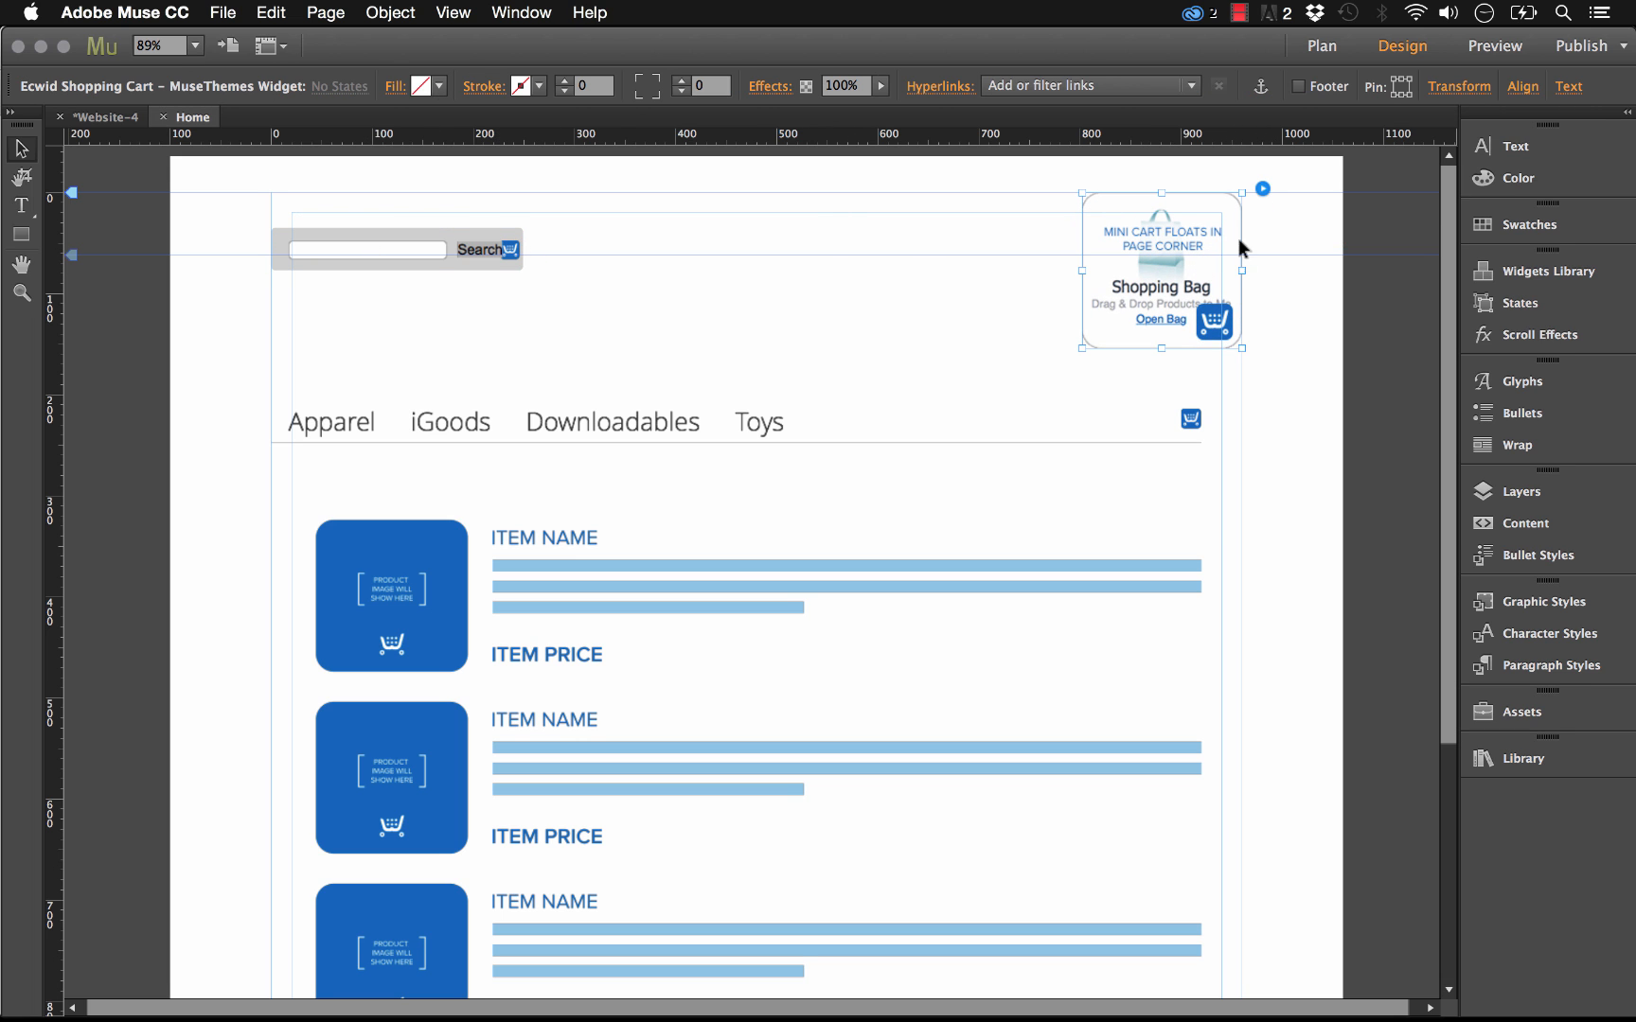
click(1263, 190)
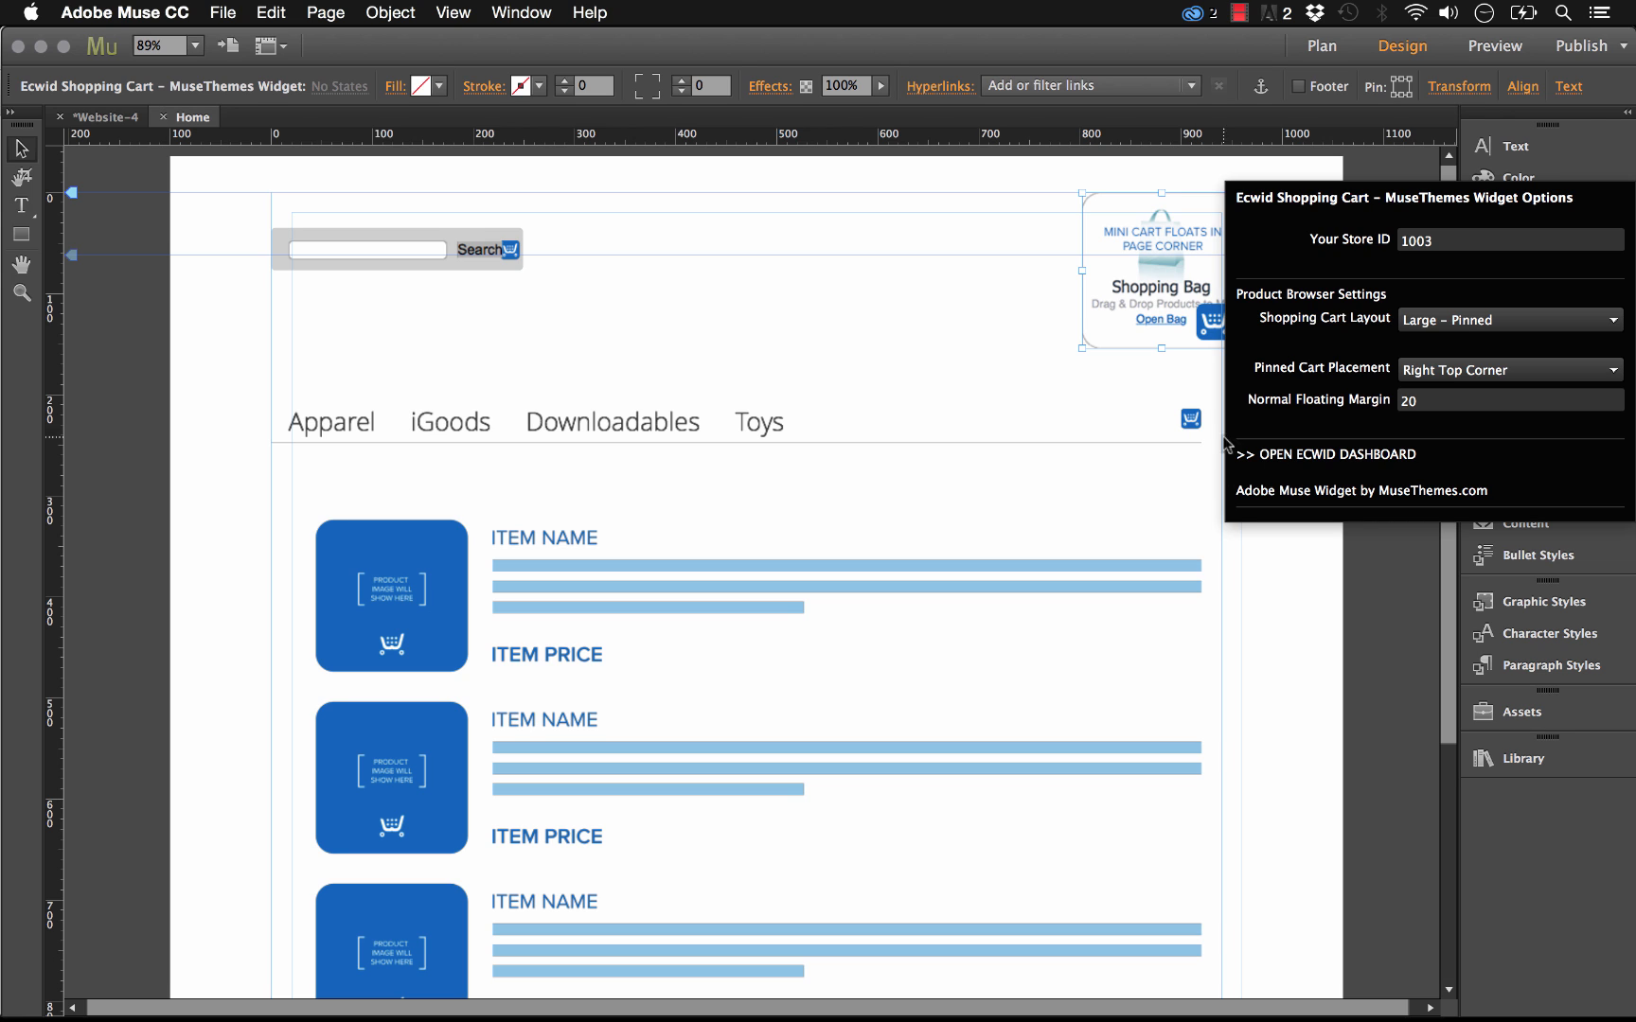
click(738, 420)
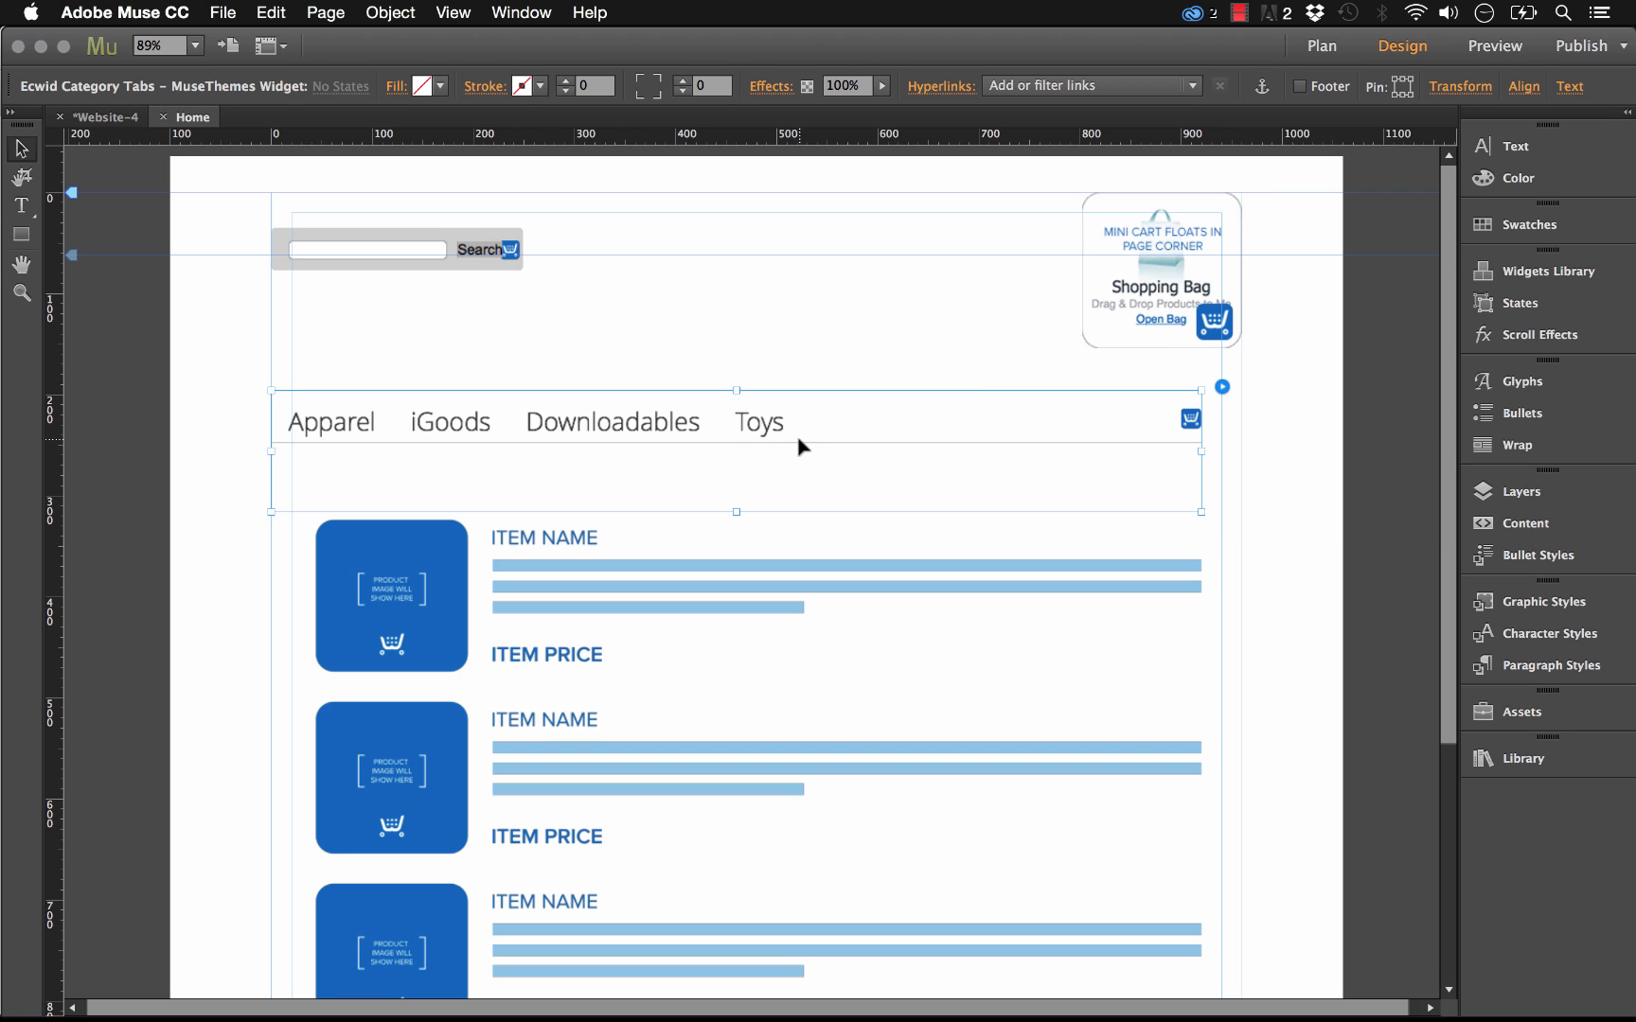
click(830, 384)
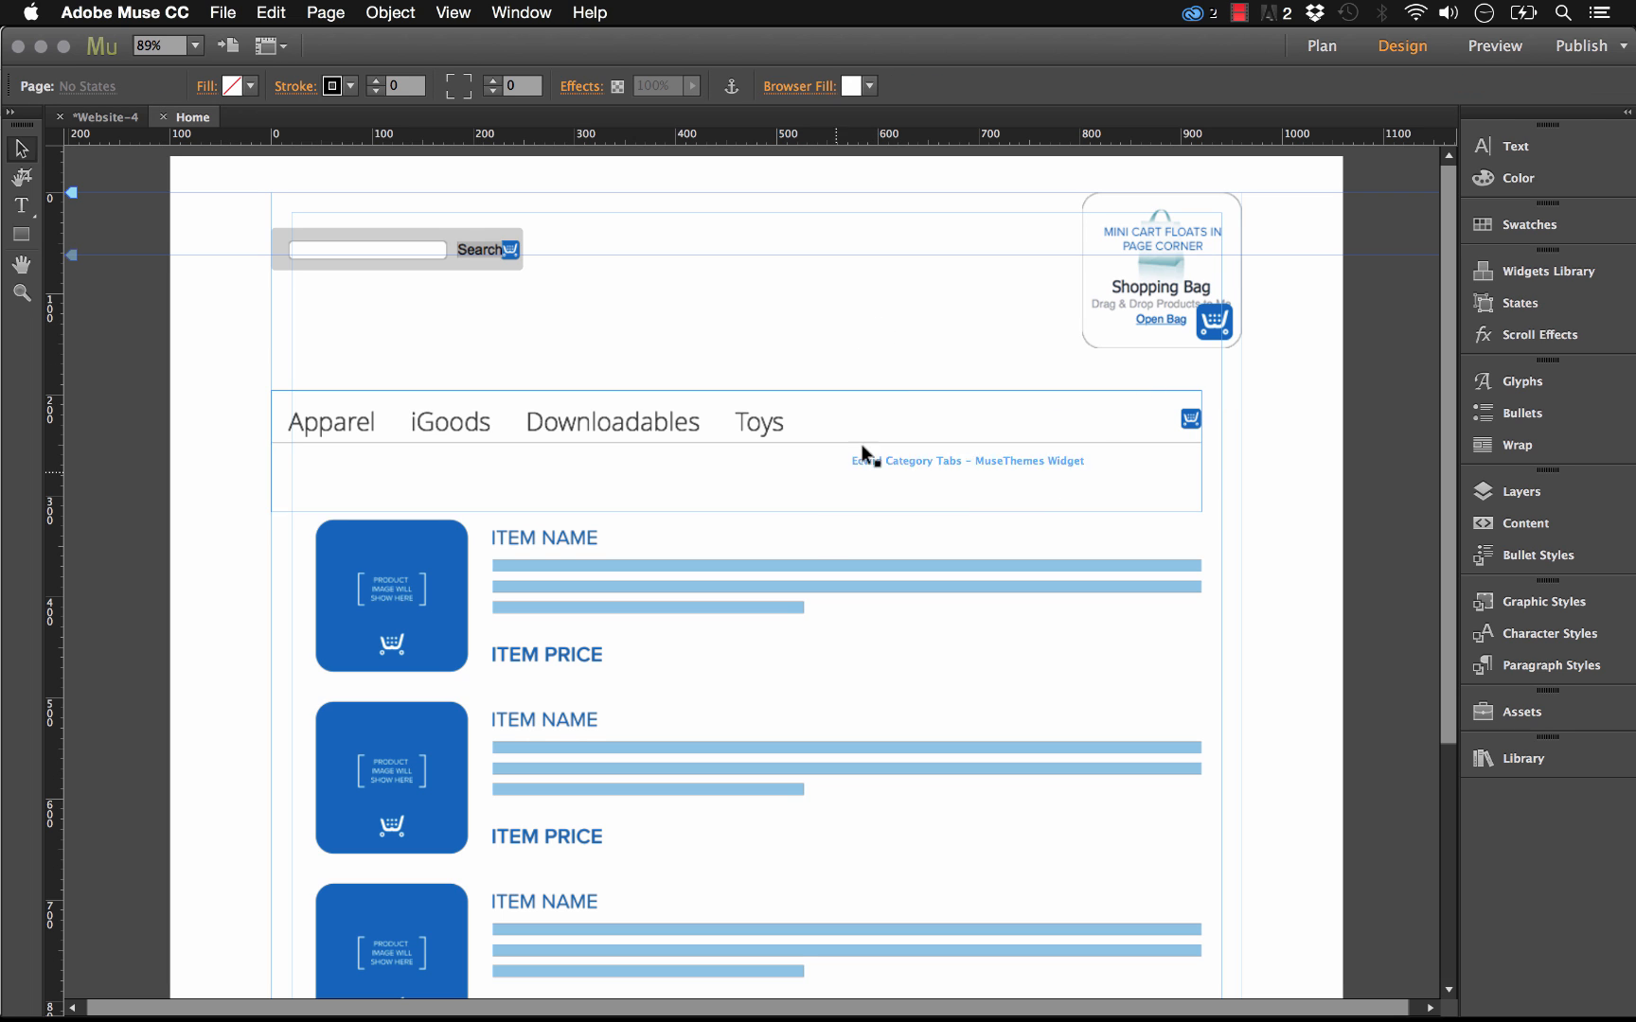
Move the product browser widget up and left under the category tabs, and shift both widgets together right to X 9
click(800, 529)
drag(866, 576, 849, 566)
click(1320, 544)
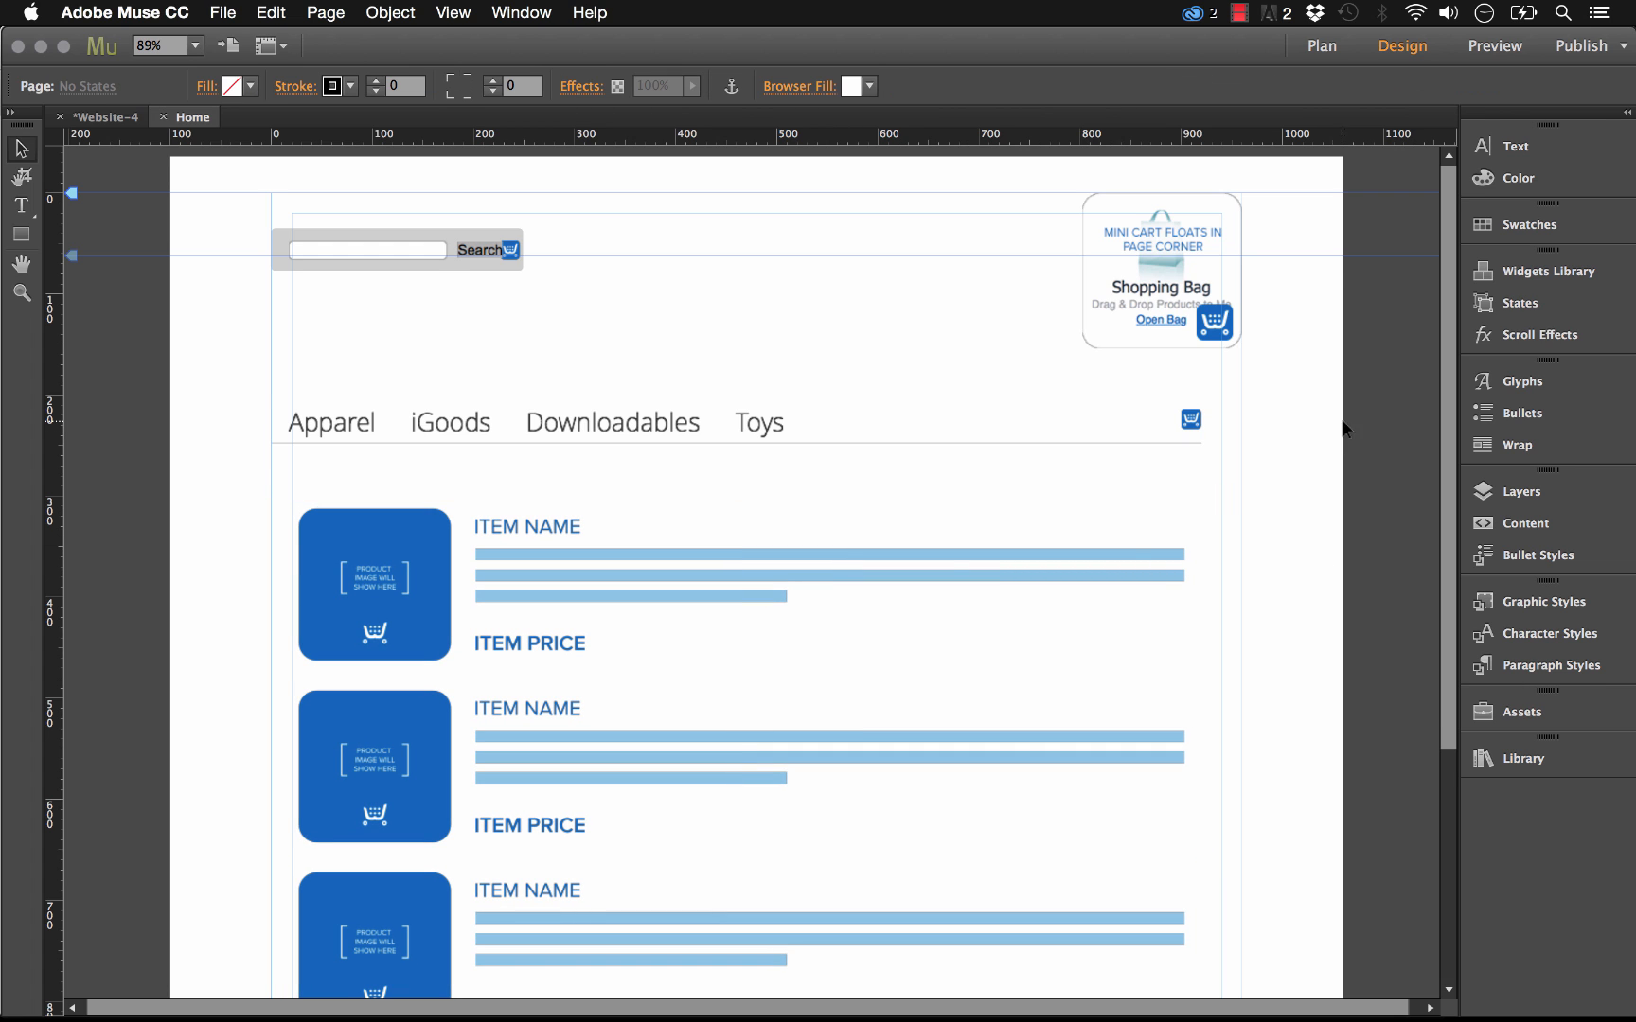
click(1041, 631)
drag(1005, 625, 1013, 625)
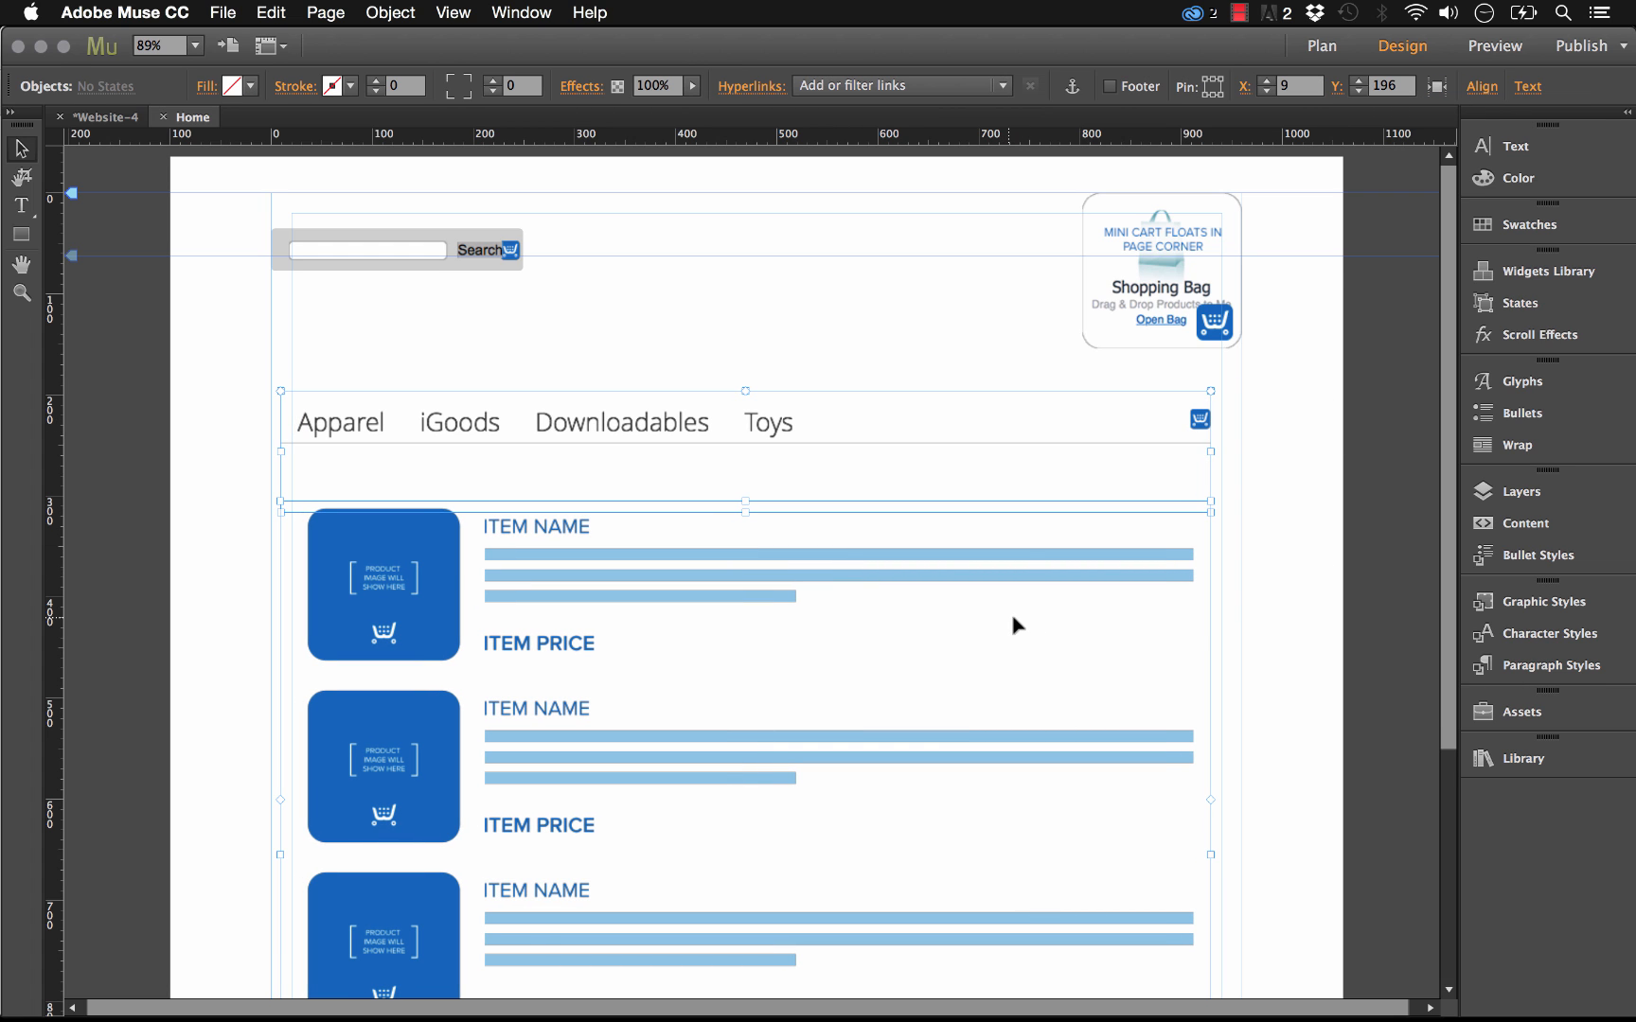